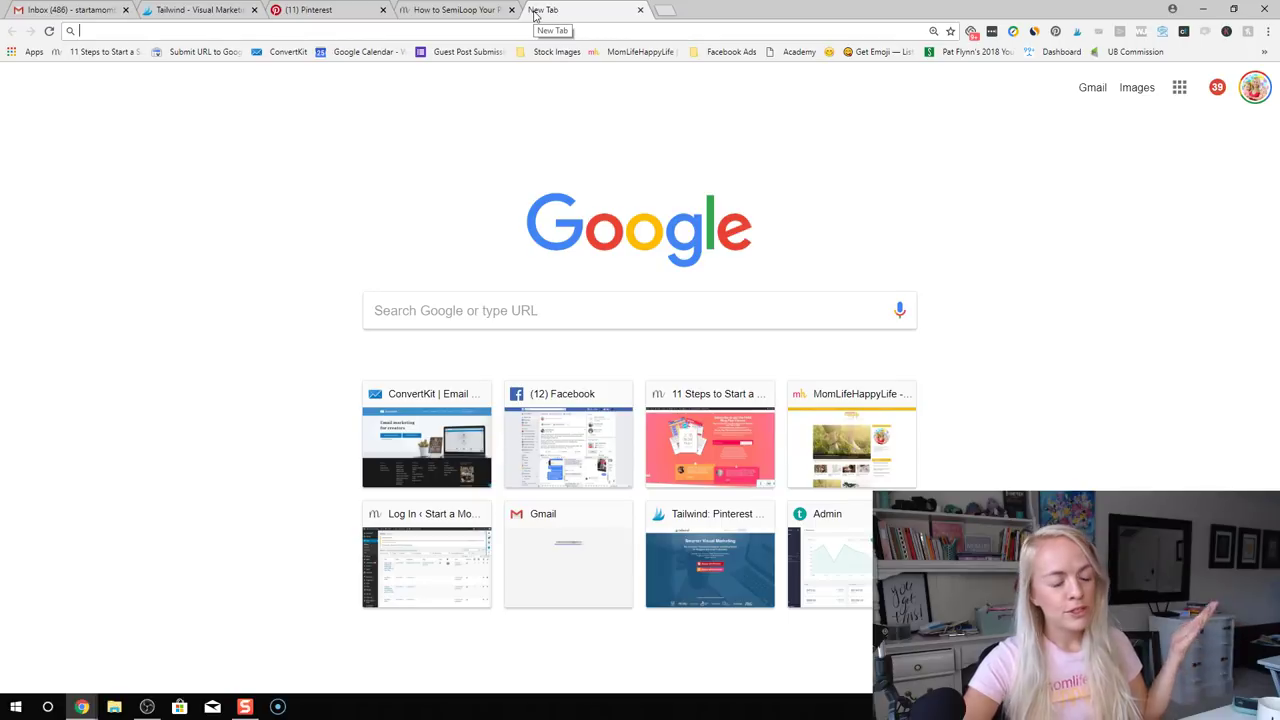
# Load startamomblog.com/tailwind in the empty browser tab
pyautogui.write('starta')
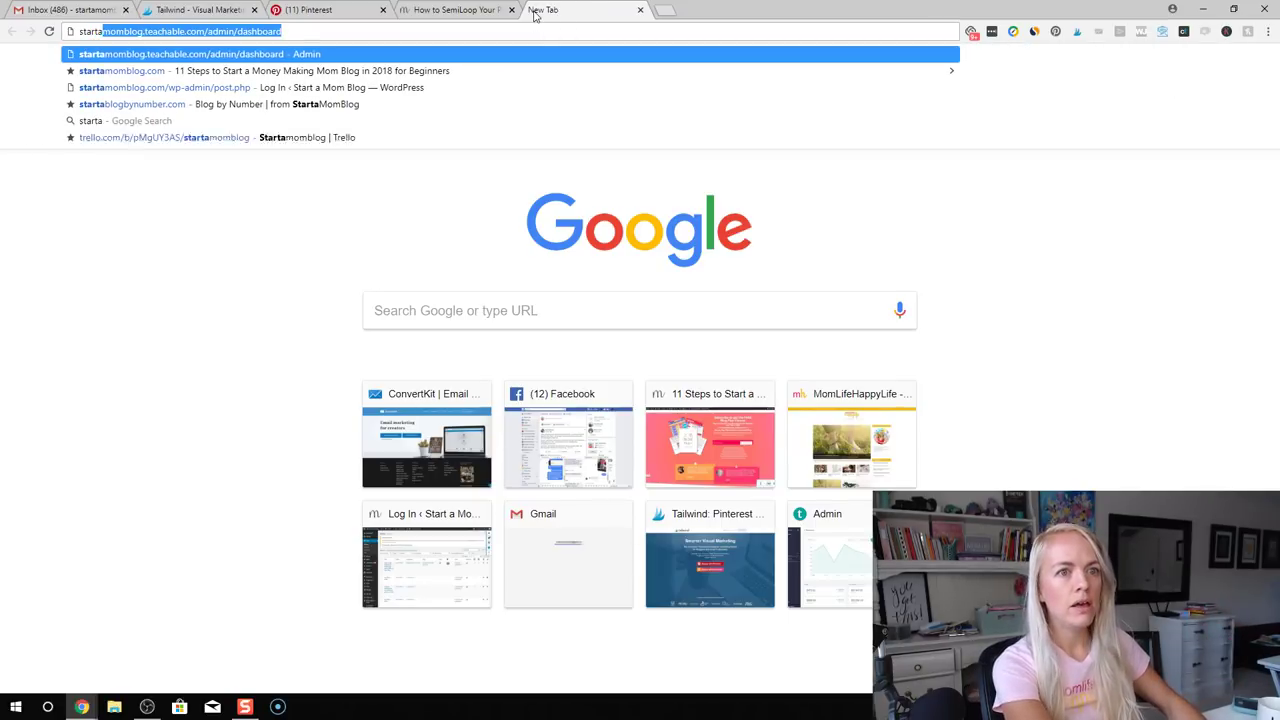
pyautogui.write('momblog.com/tailwind')
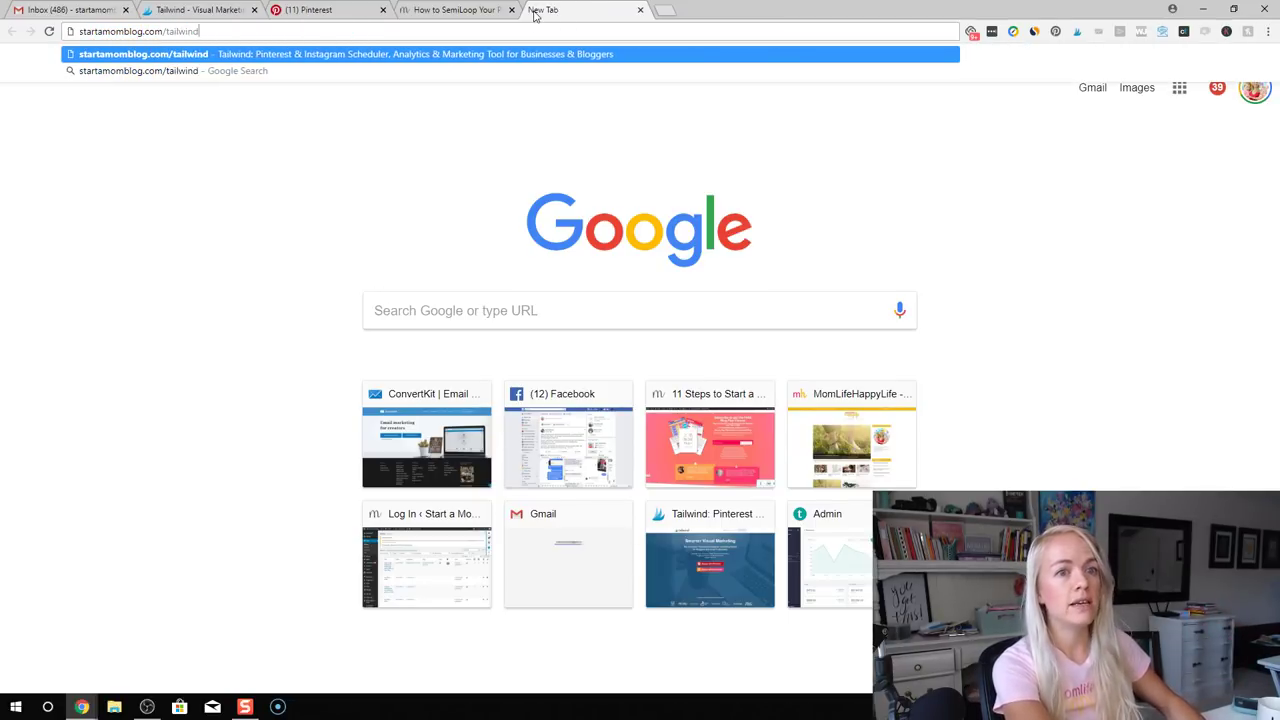
pyautogui.press('Return')
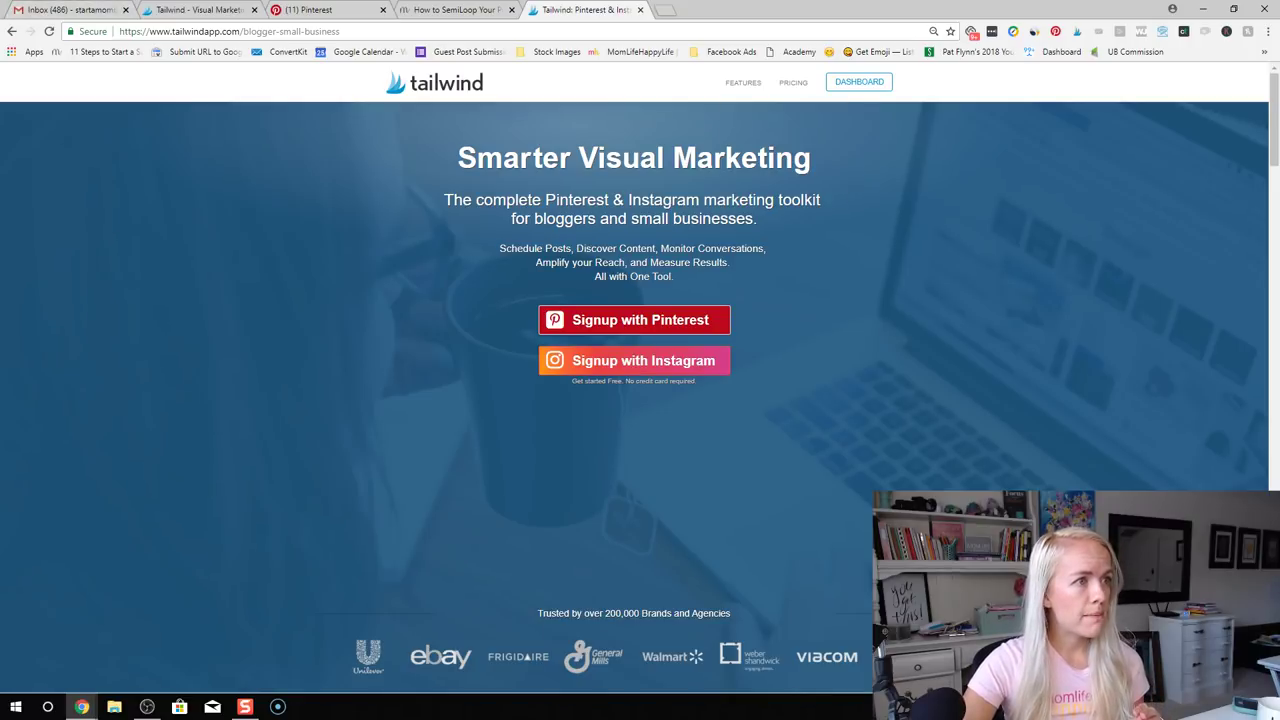
# Open the account's Tailwind dashboard from the Tailwind landing page
pyautogui.click(147, 707)
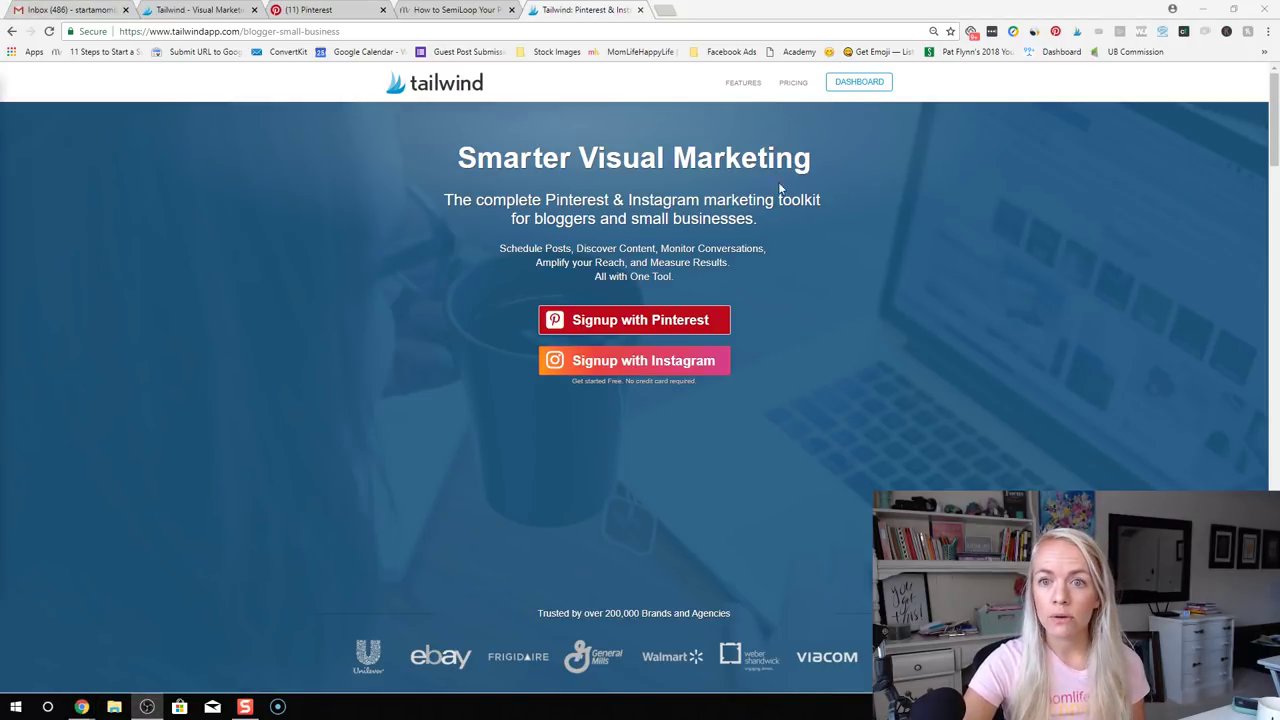
pyautogui.click(850, 87)
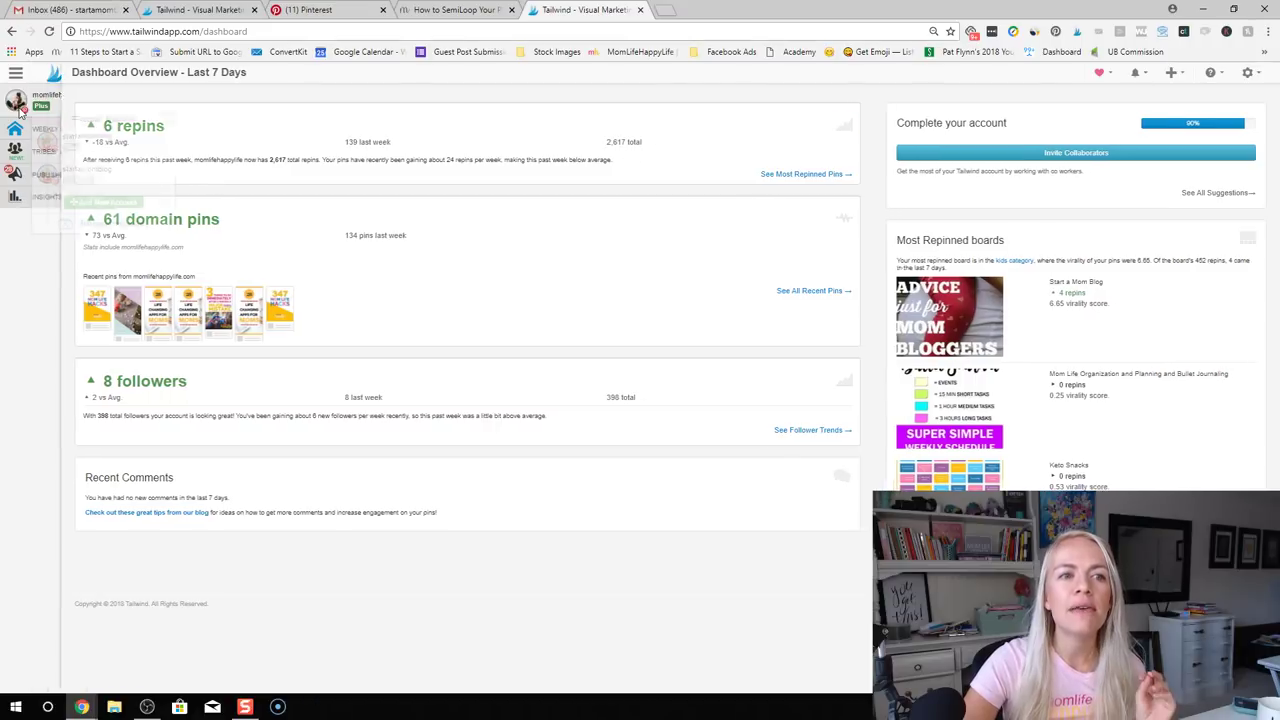
pyautogui.click(63, 107)
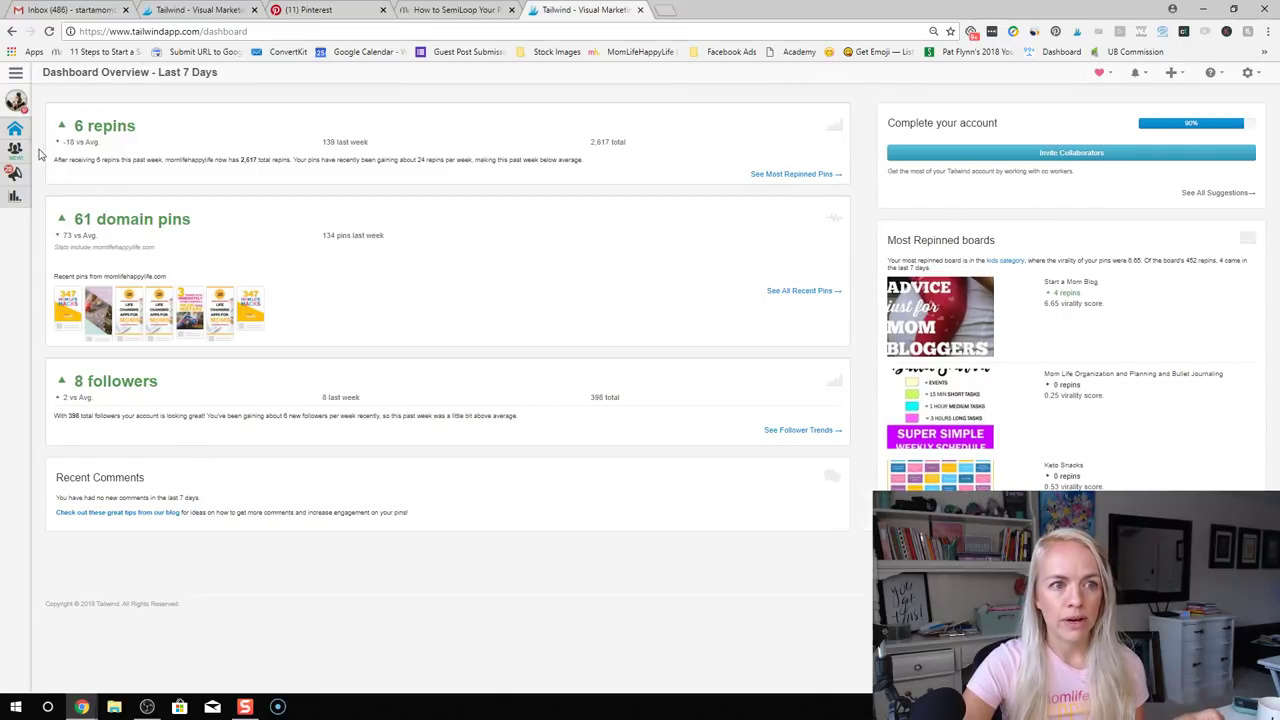
# Switch to Pinterest and show the boards of the Mom Life Happy Life profile
pyautogui.click(351, 10)
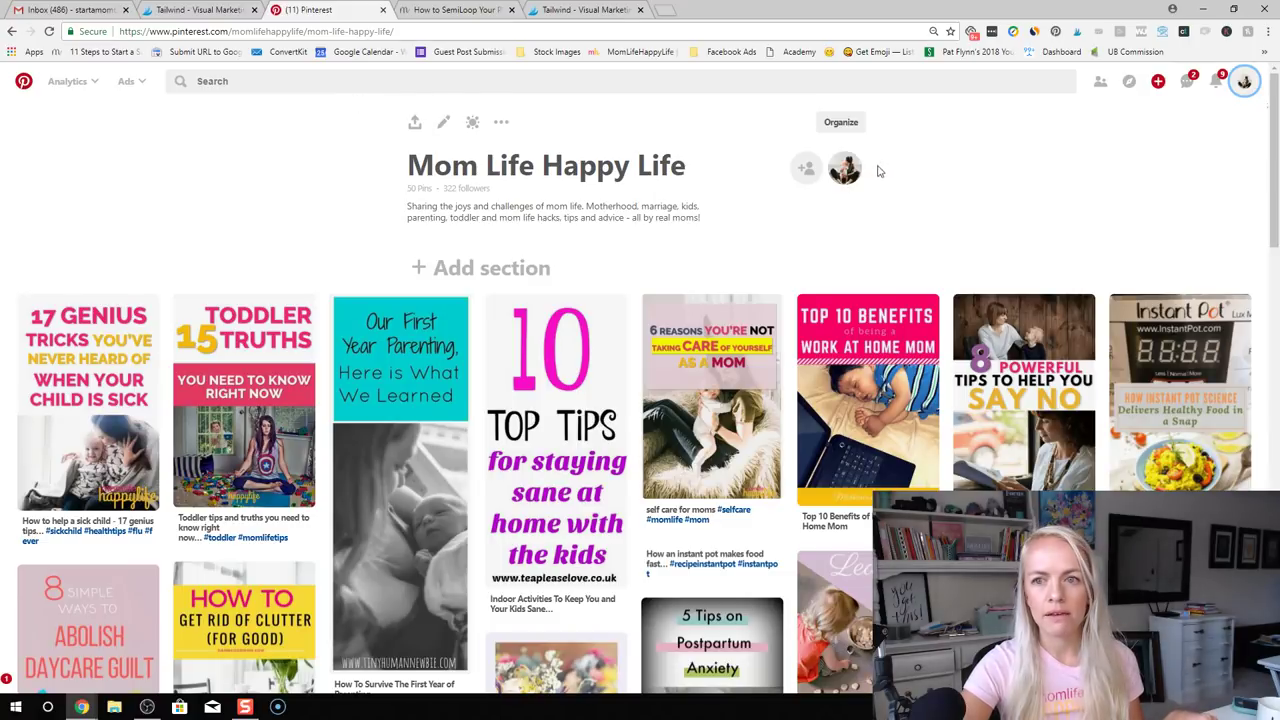
pyautogui.click(1246, 83)
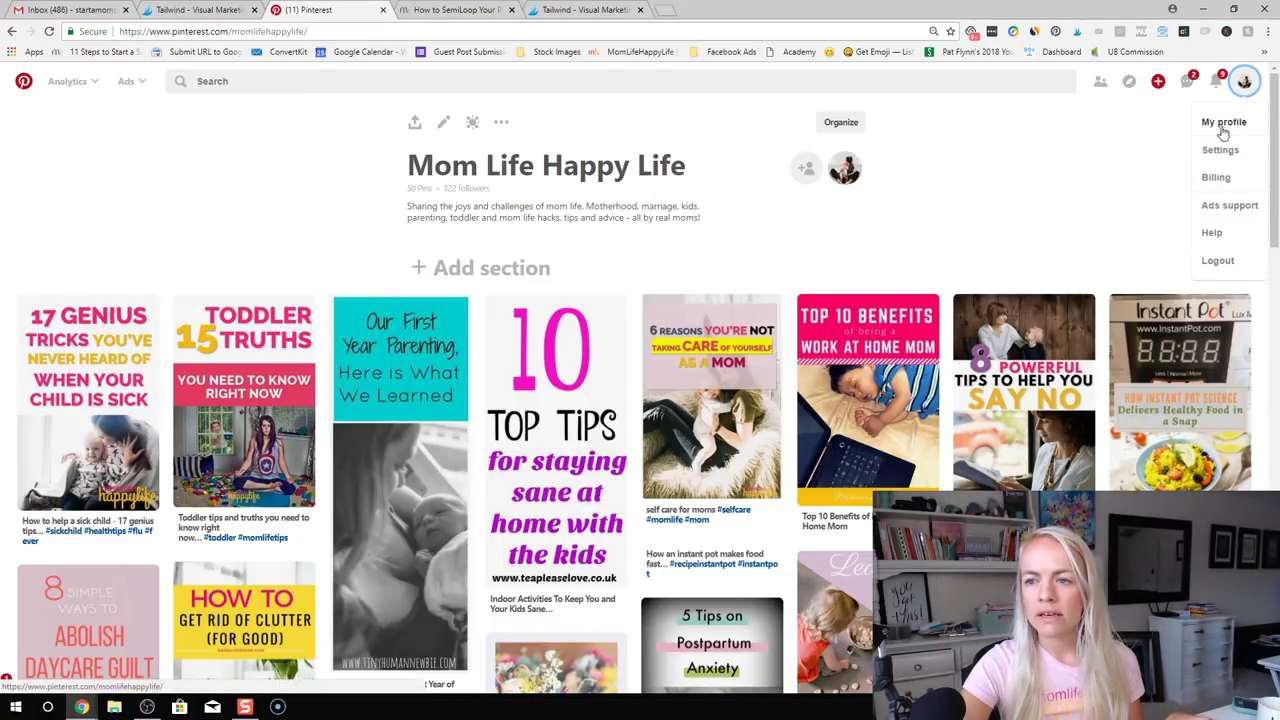
pyautogui.click(1224, 121)
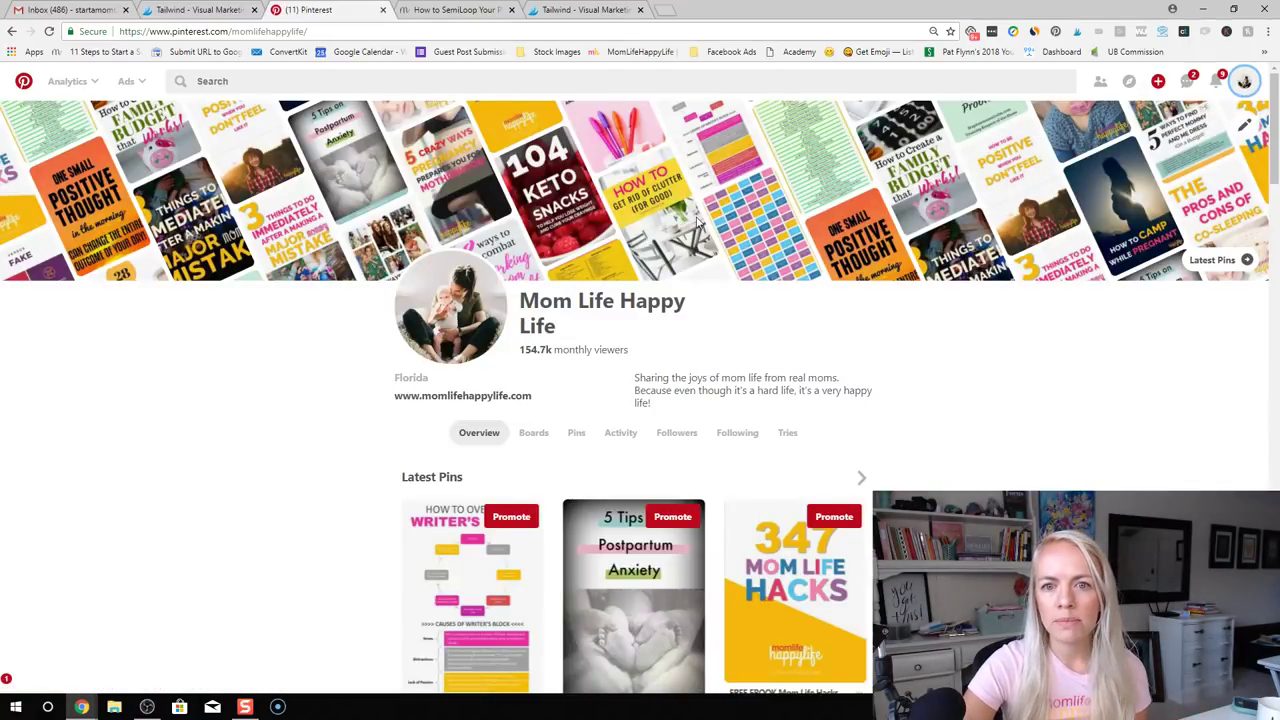
pyautogui.scroll(-2, 563, 346)
pyautogui.click(530, 303)
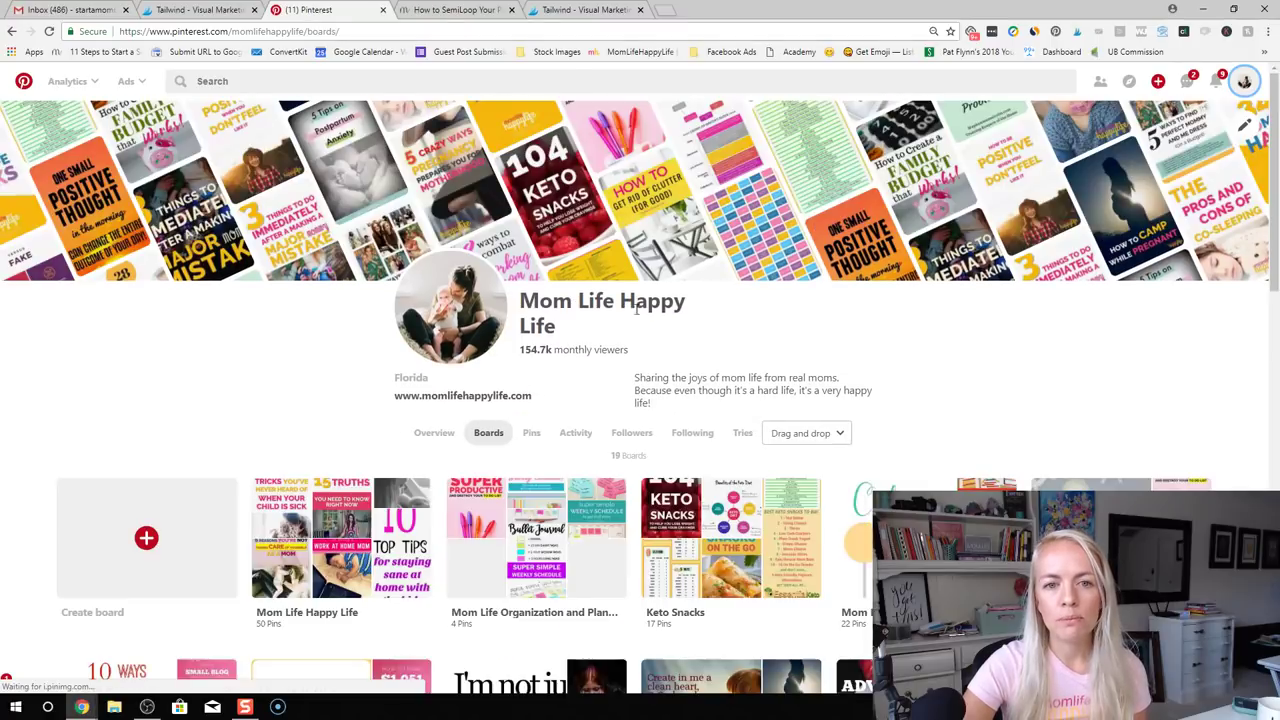
# Look through the profile's boards, then open the Parenting Tips & Advice group board and examine its contributors, description and pins
pyautogui.scroll(-2, 770, 323)
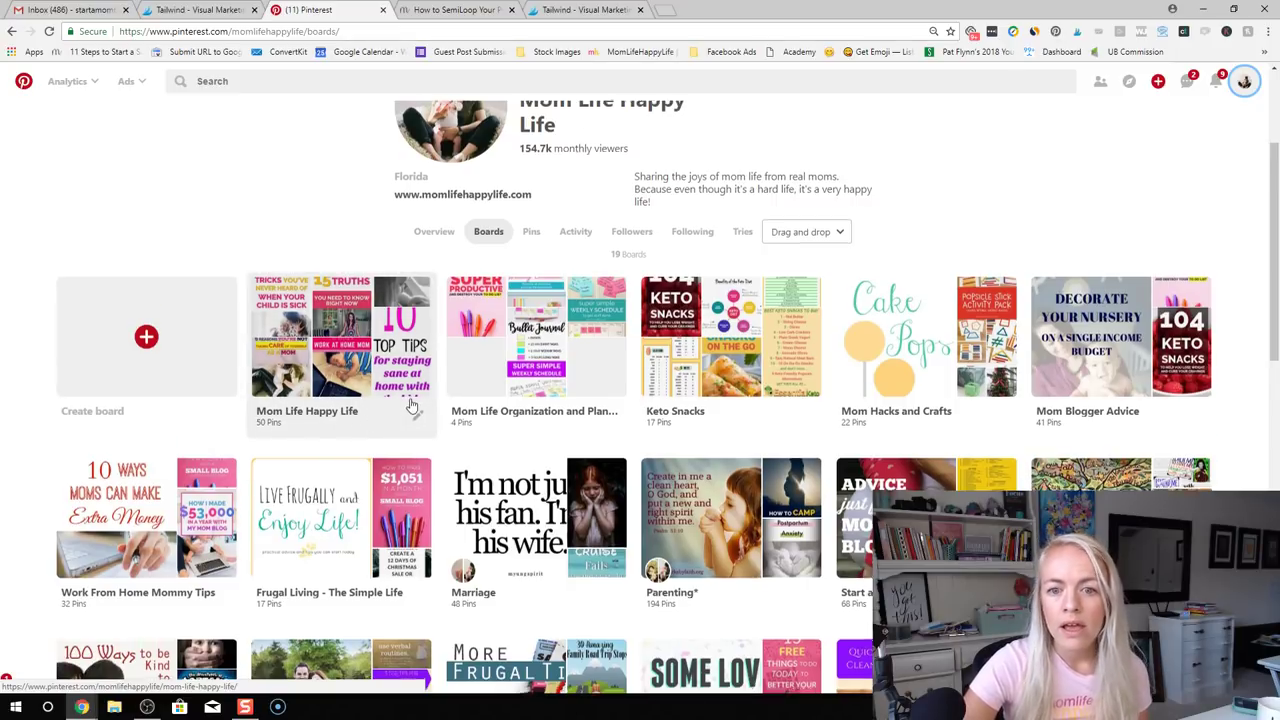
pyautogui.scroll(-1, 810, 281)
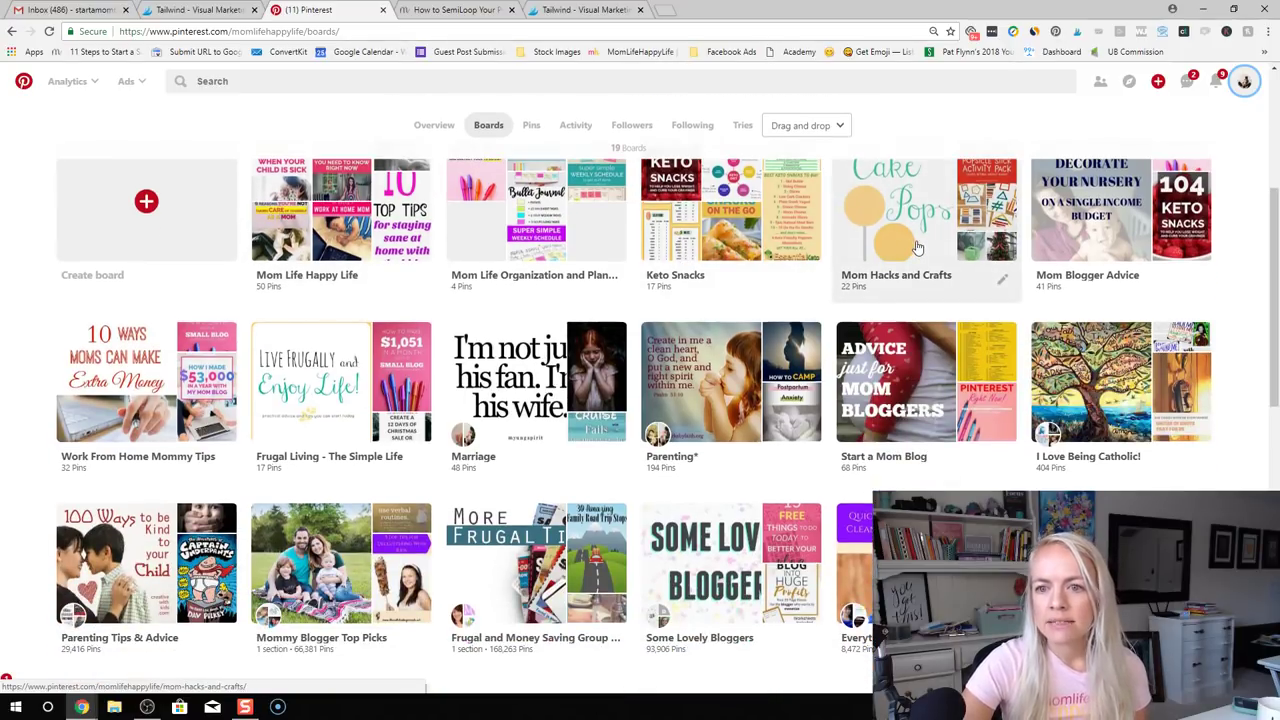
pyautogui.scroll(-3, 1095, 258)
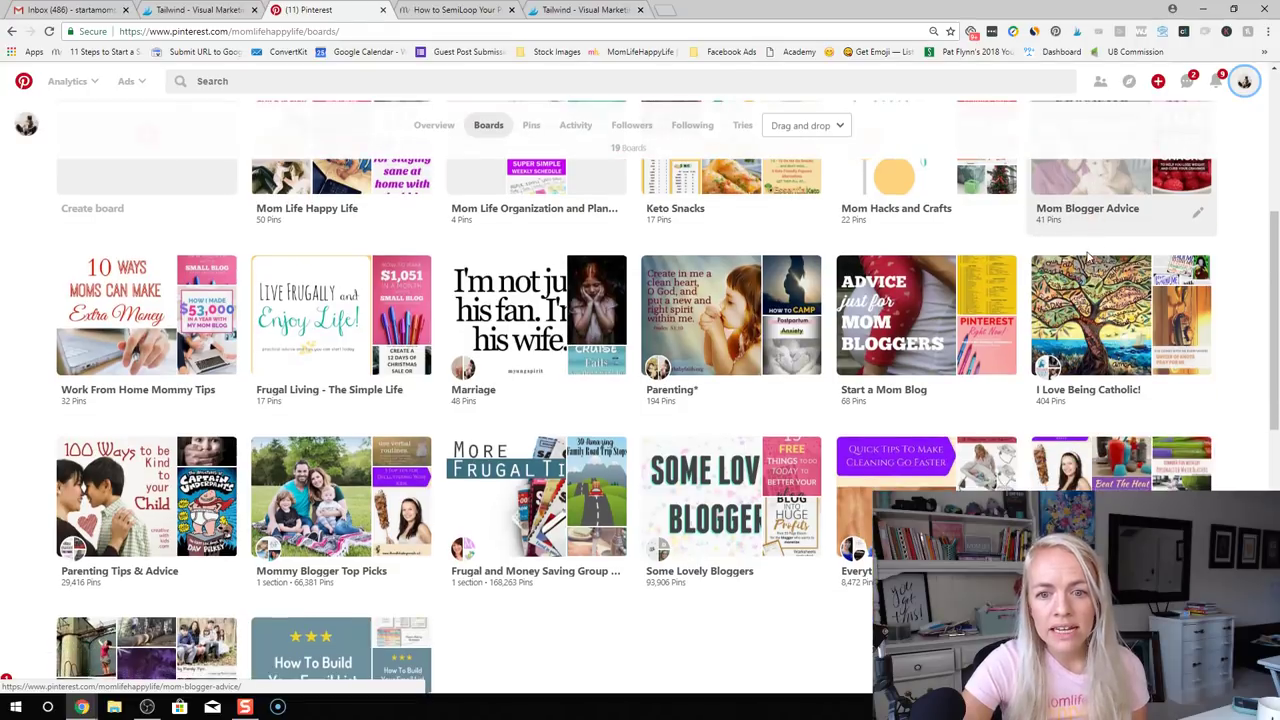
pyautogui.scroll(3, 444, 340)
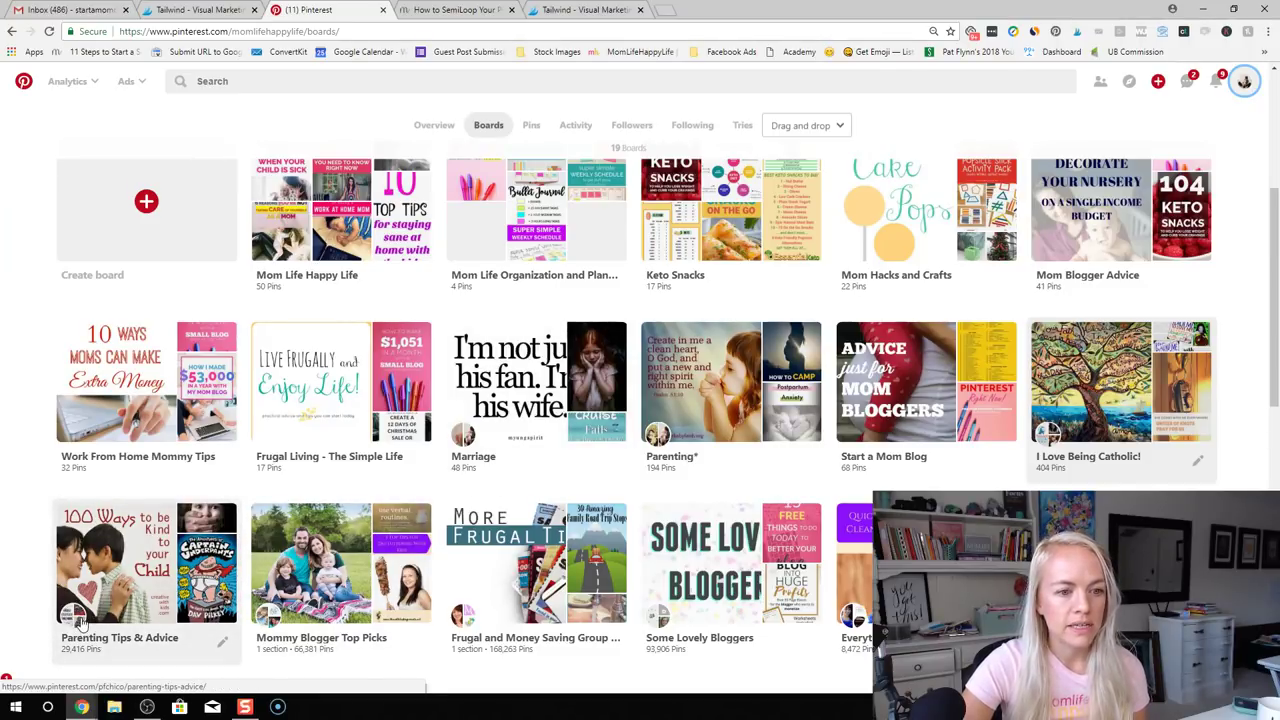
pyautogui.click(90, 622)
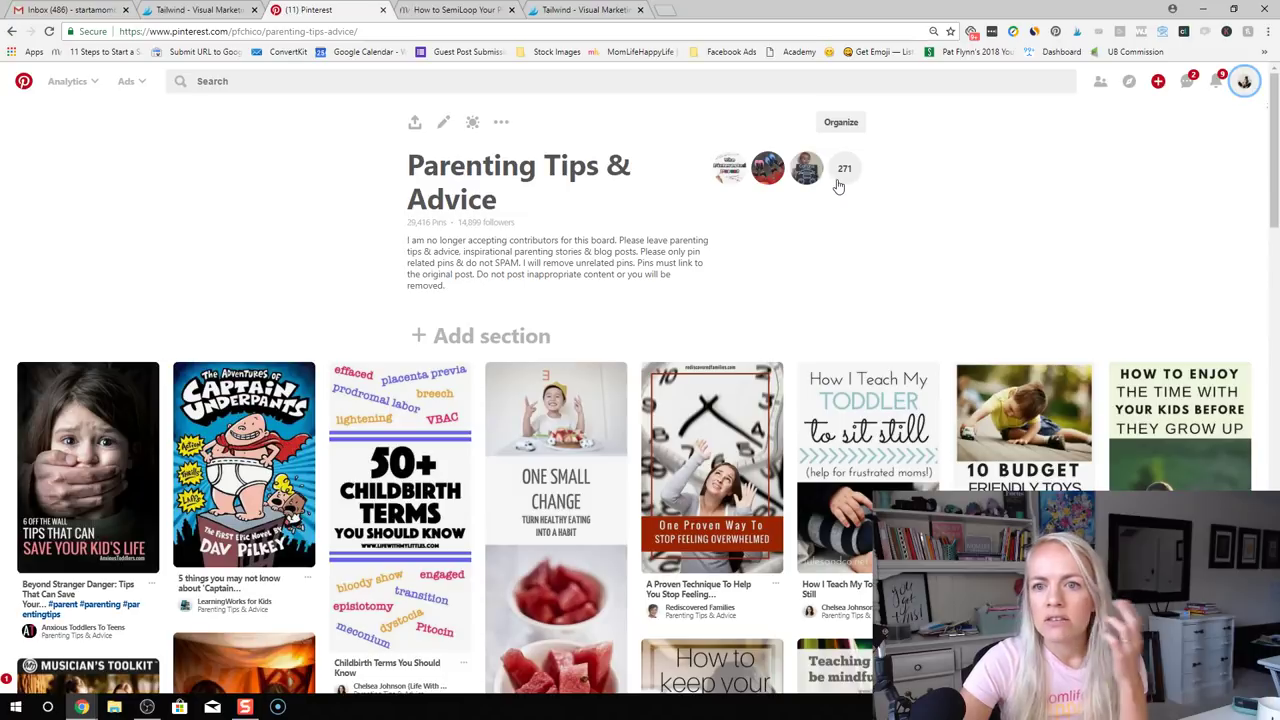
pyautogui.scroll(-5, 575, 265)
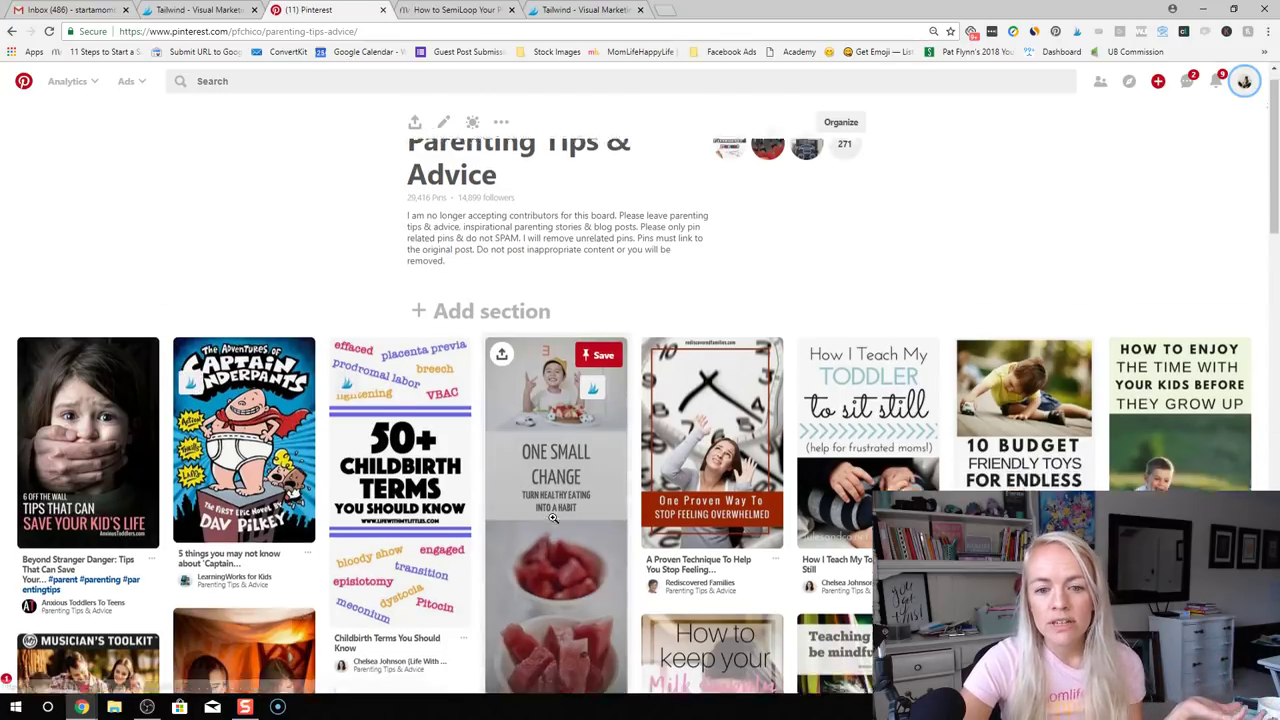
pyautogui.scroll(2, 553, 517)
pyautogui.scroll(3, 553, 517)
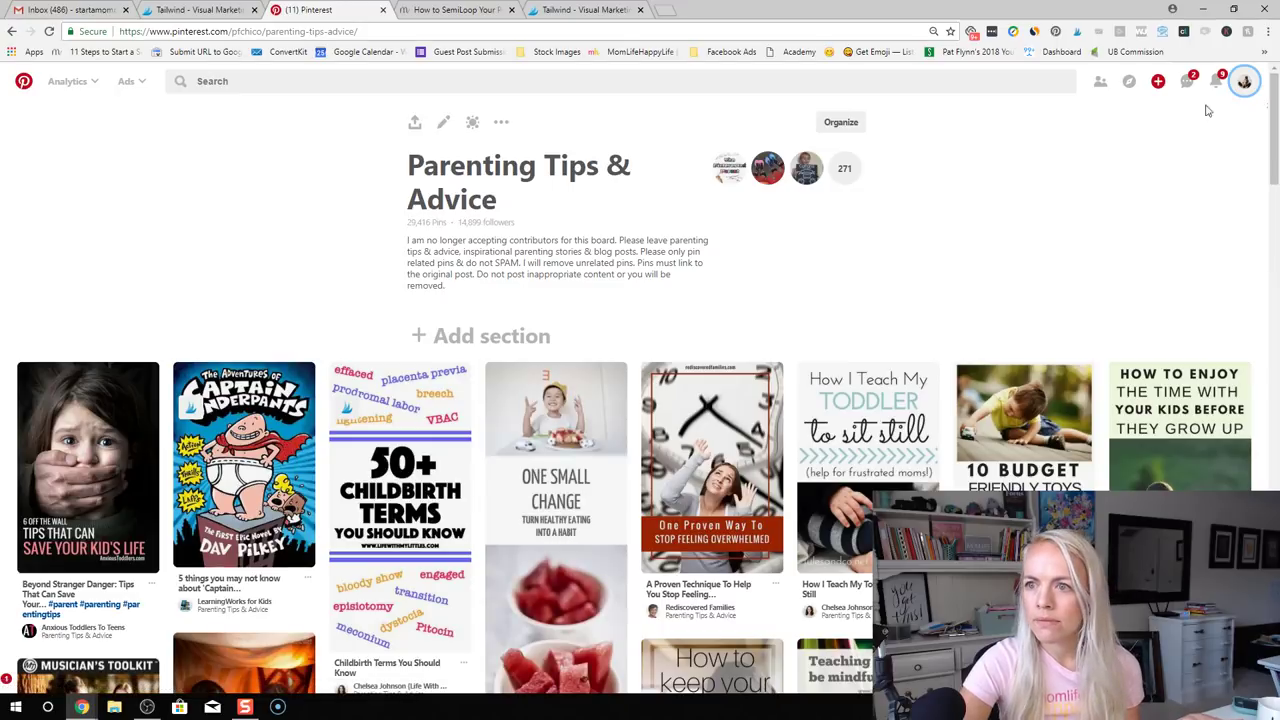
# Return to the Mom Life Happy Life profile and review its own boards again
pyautogui.click(1246, 85)
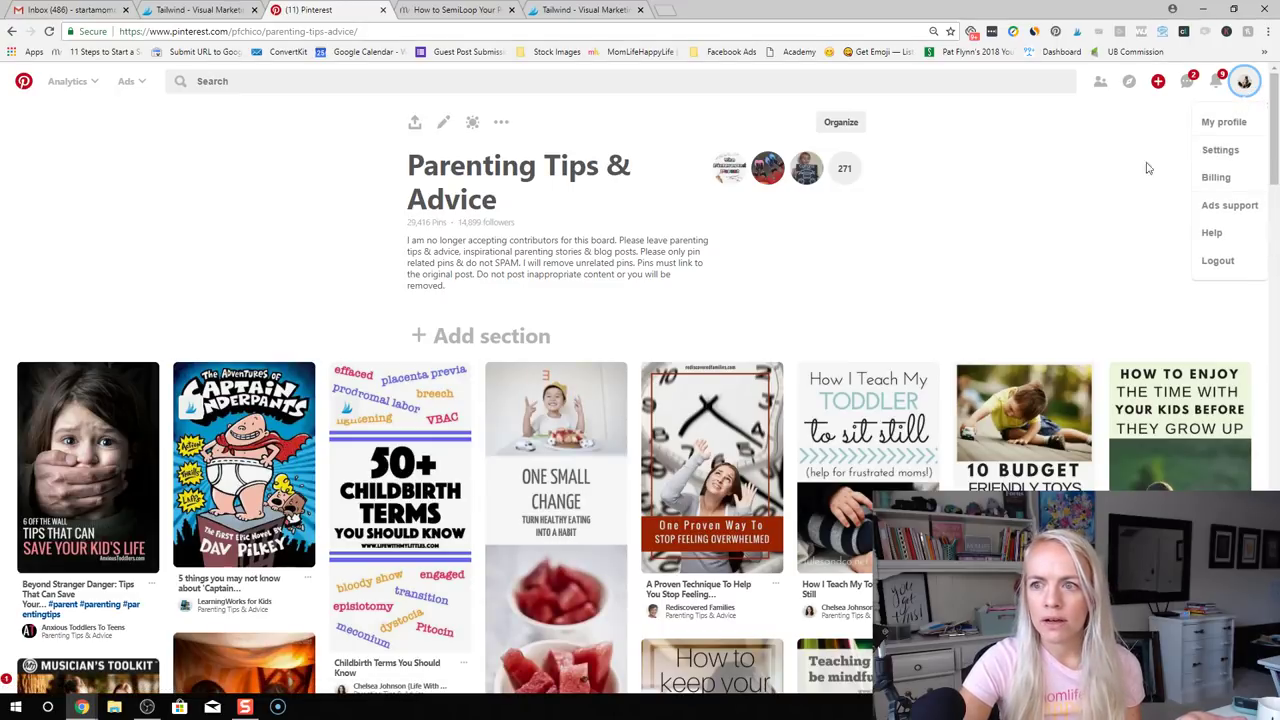
pyautogui.click(1205, 121)
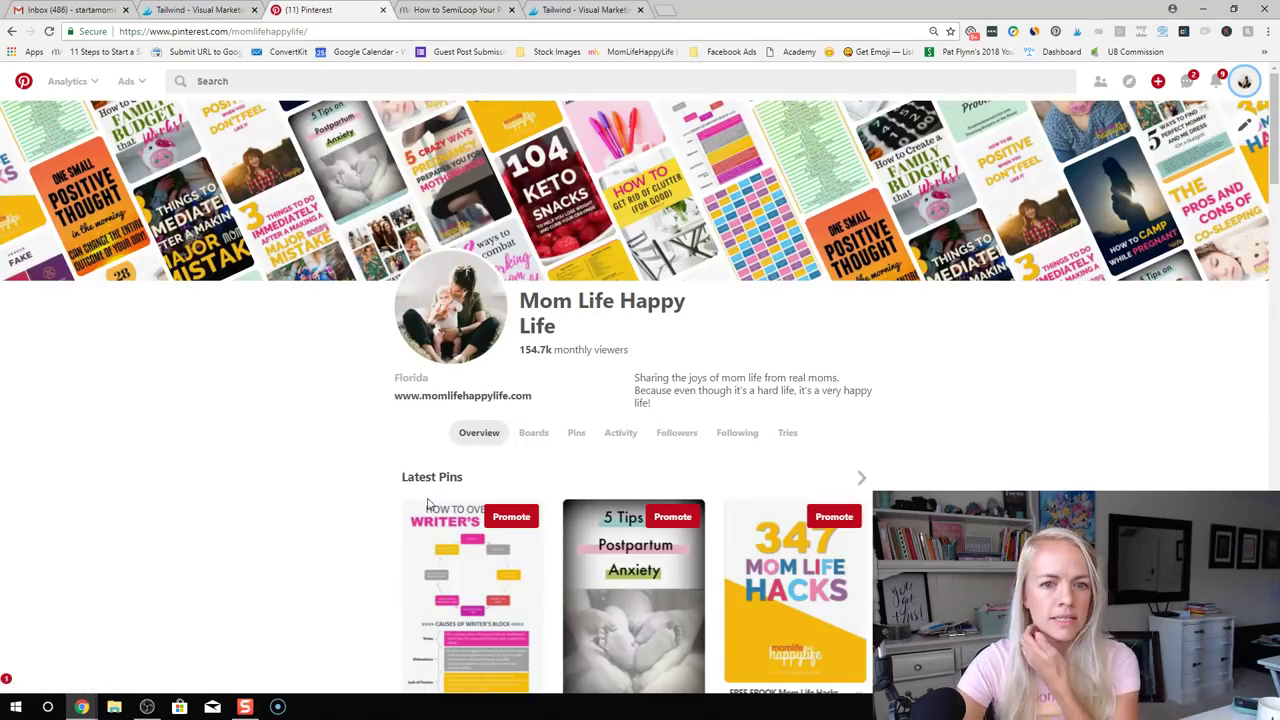
pyautogui.scroll(-1, 395, 510)
pyautogui.scroll(-1, 378, 505)
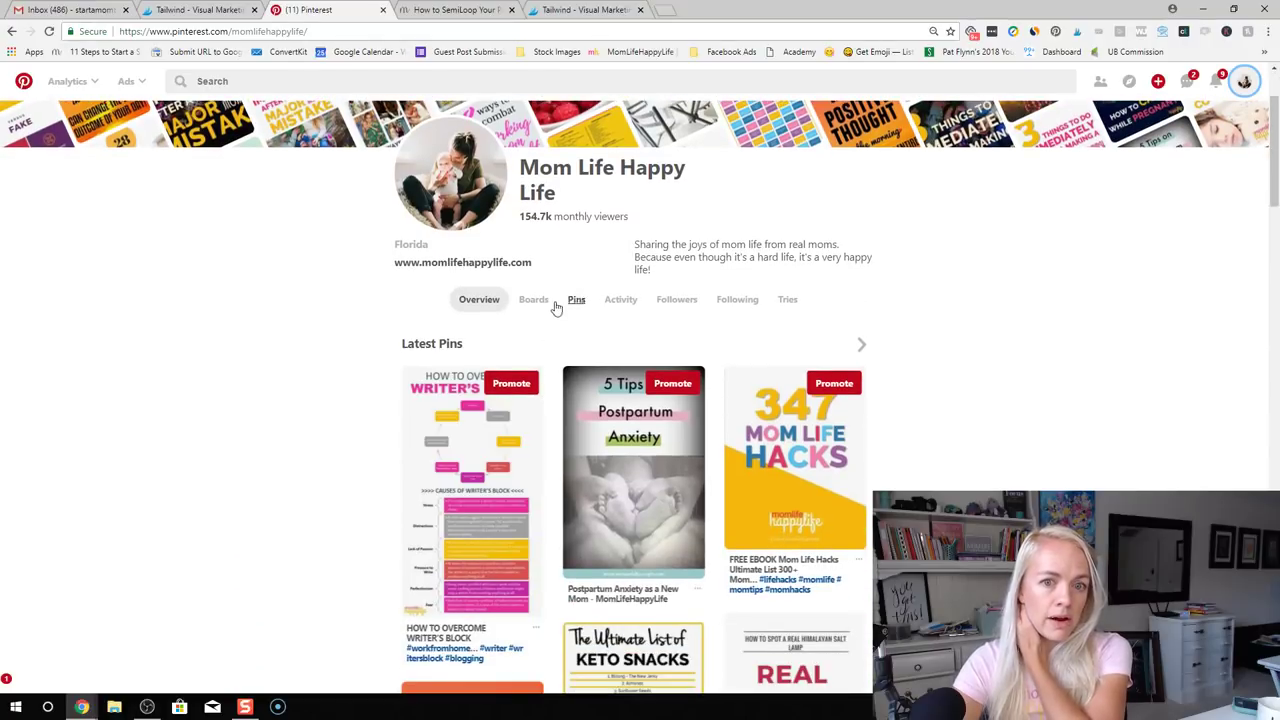
pyautogui.click(548, 302)
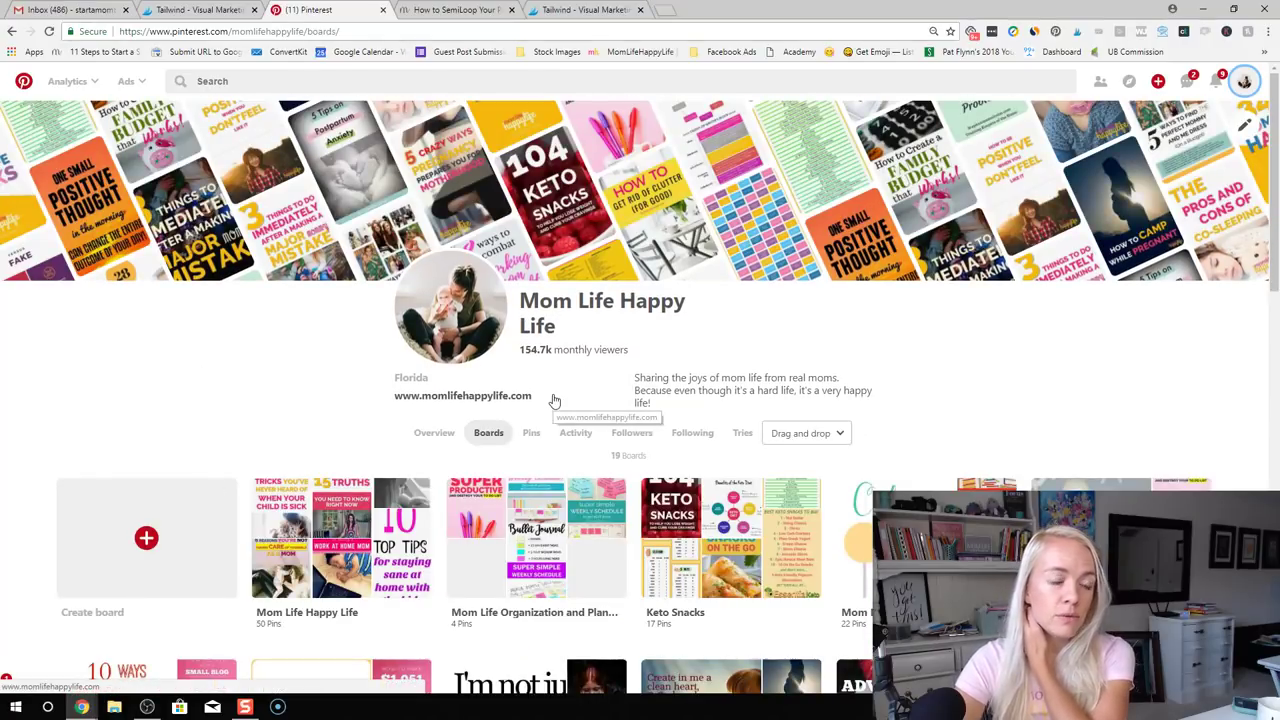
pyautogui.scroll(-2, 230, 538)
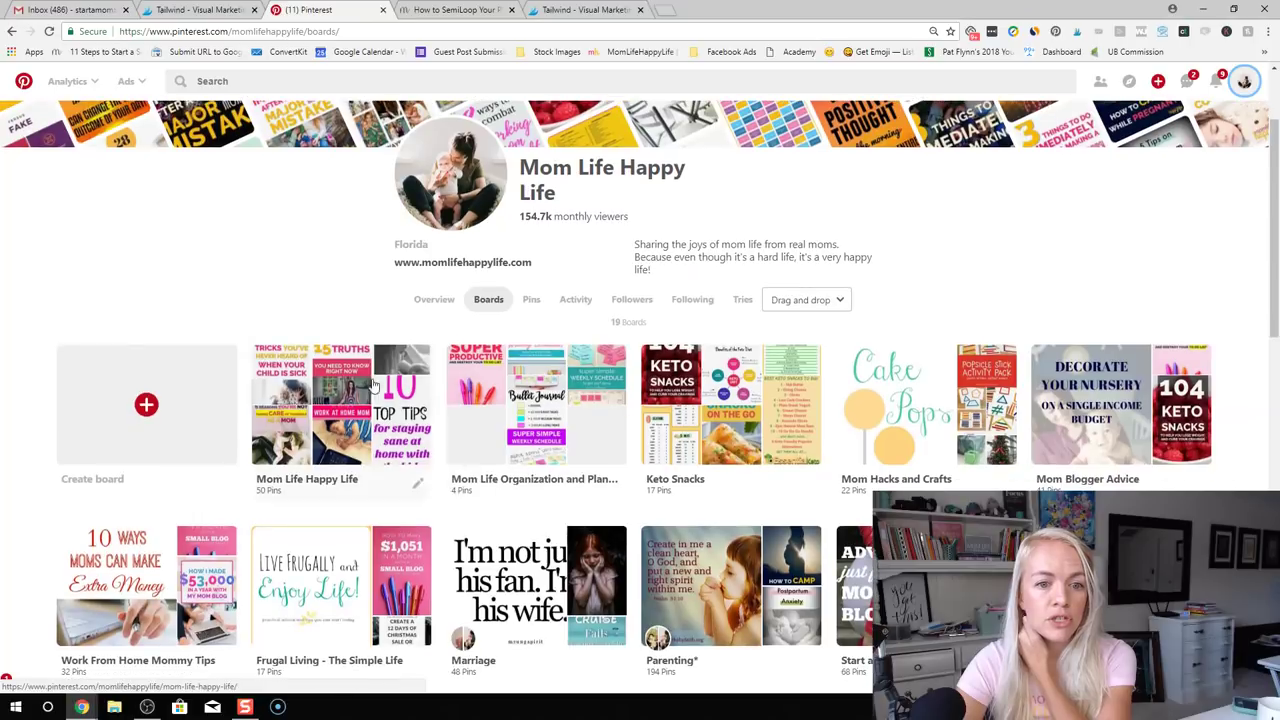
pyautogui.scroll(-1, 690, 541)
pyautogui.scroll(-1, 690, 541)
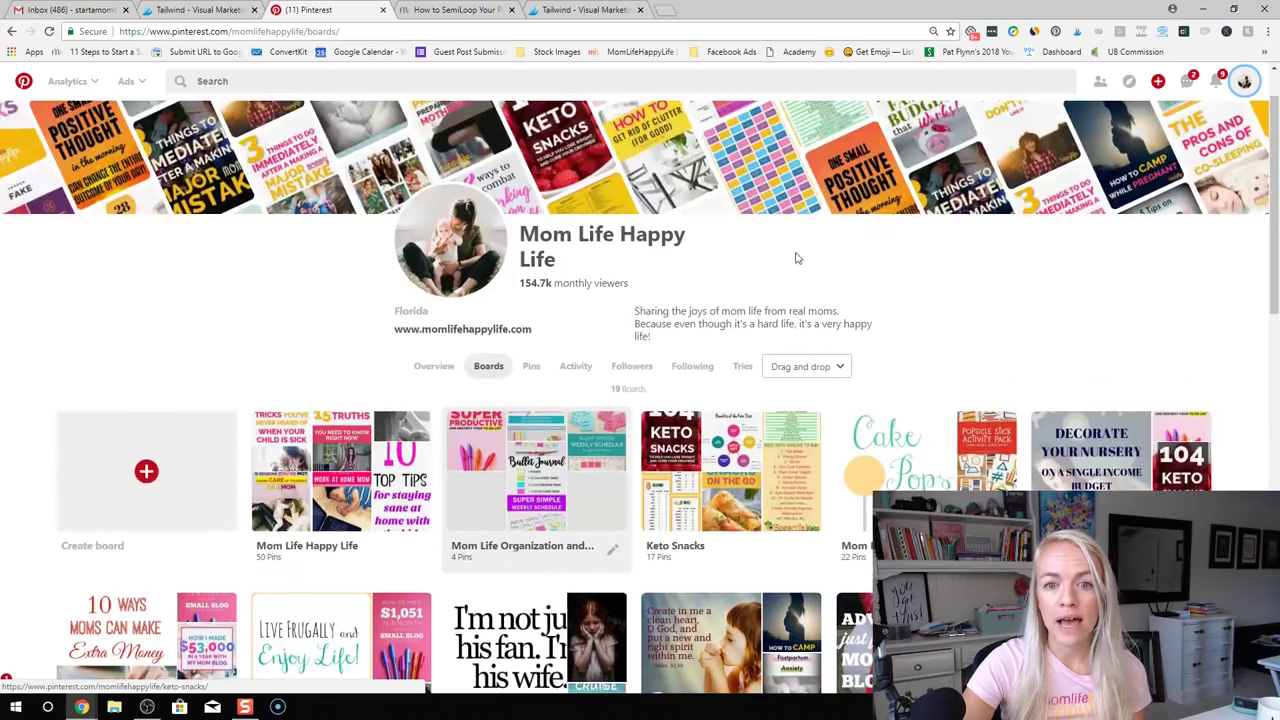
pyautogui.scroll(3, 800, 240)
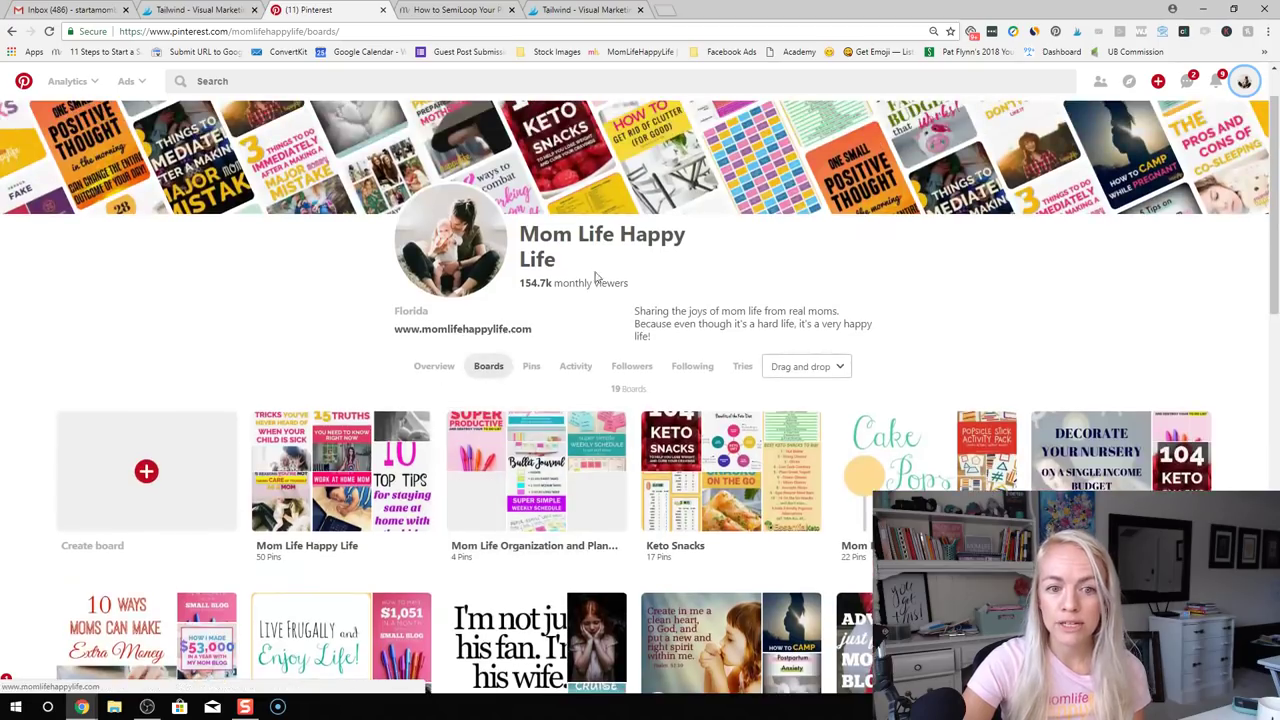
# Open the "How to SemiLoop Your Pins with Tailwind" blog post and skim it down to Step 1: Find Your Best Boards
pyautogui.click(582, 10)
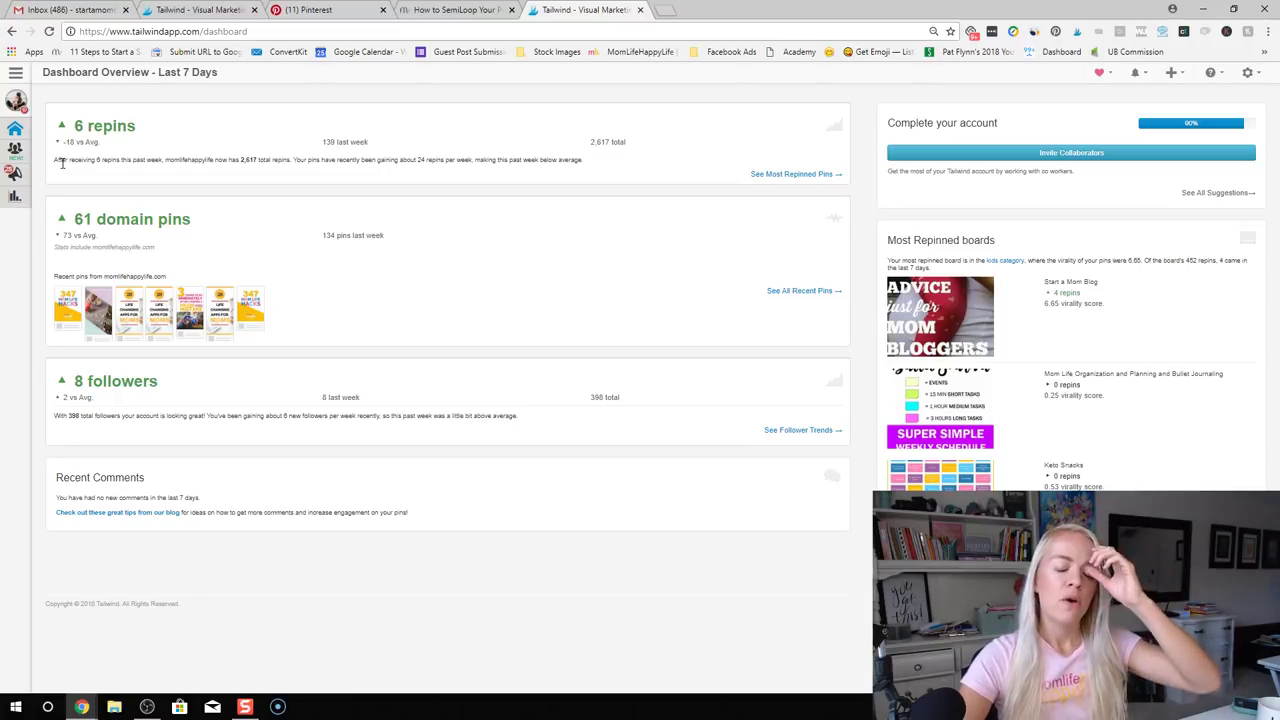
pyautogui.click(455, 10)
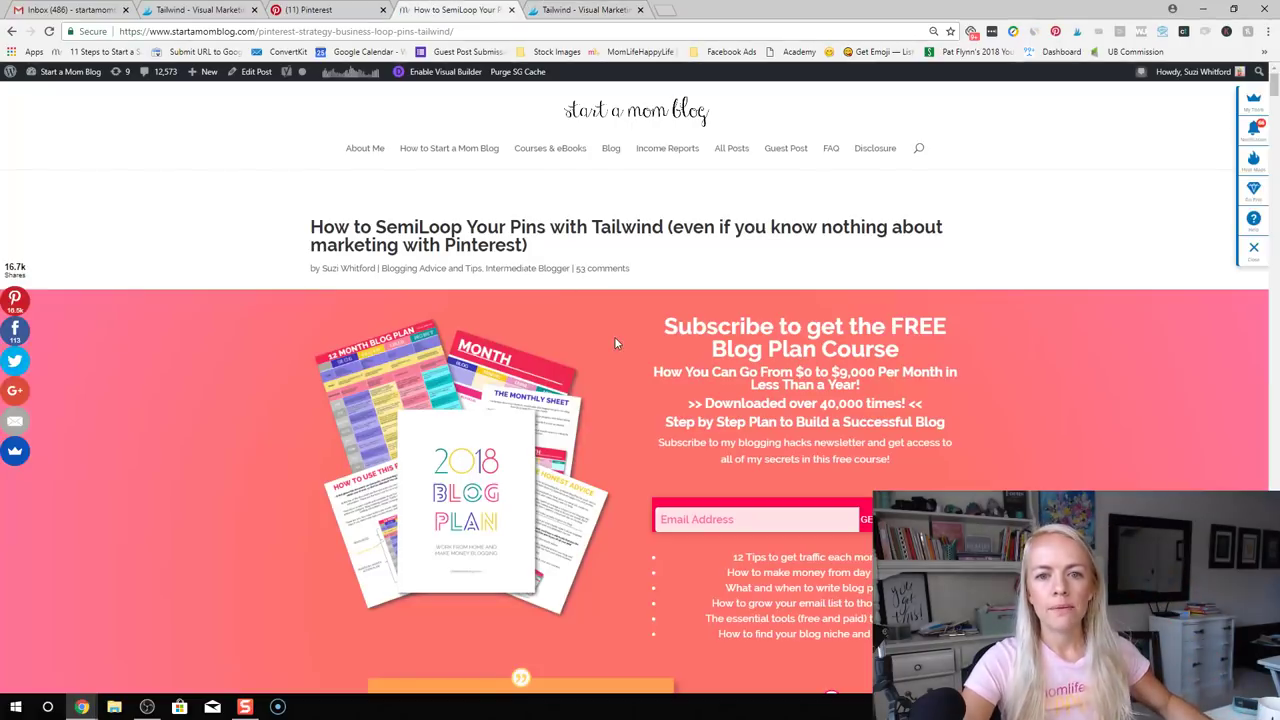
pyautogui.scroll(-2, 614, 337)
pyautogui.scroll(-12, 614, 337)
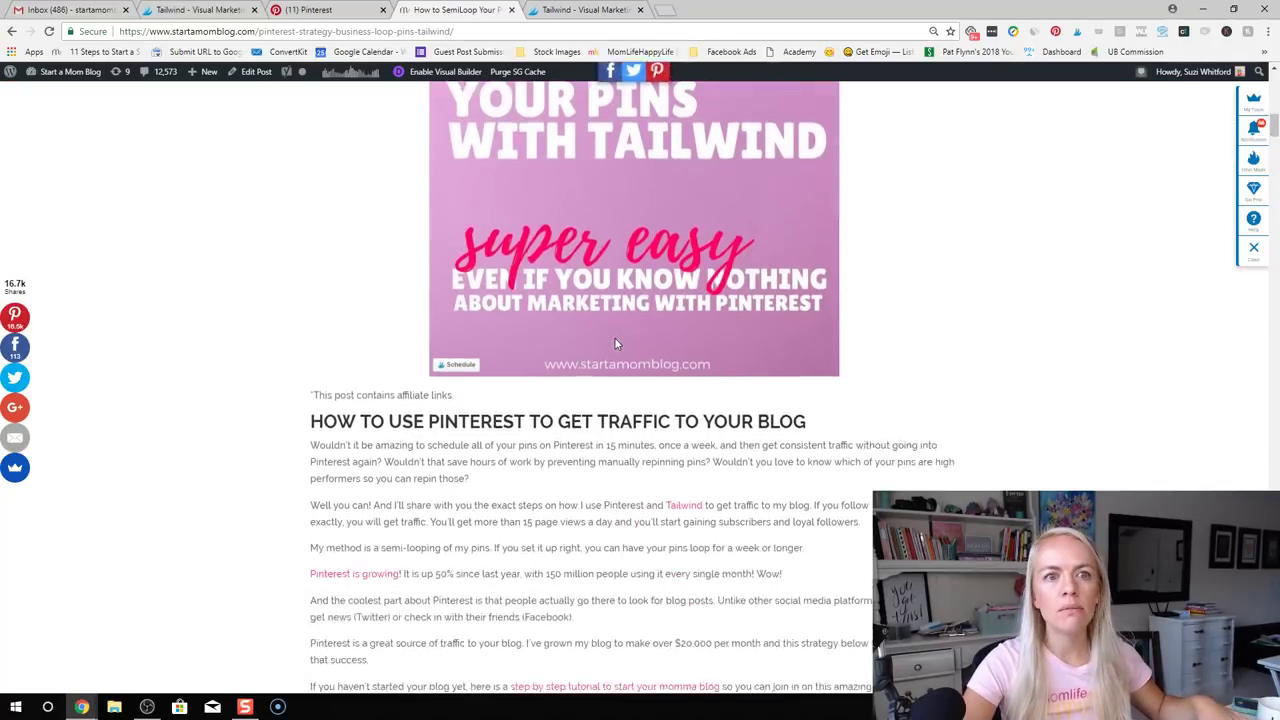
pyautogui.scroll(-10, 340, 290)
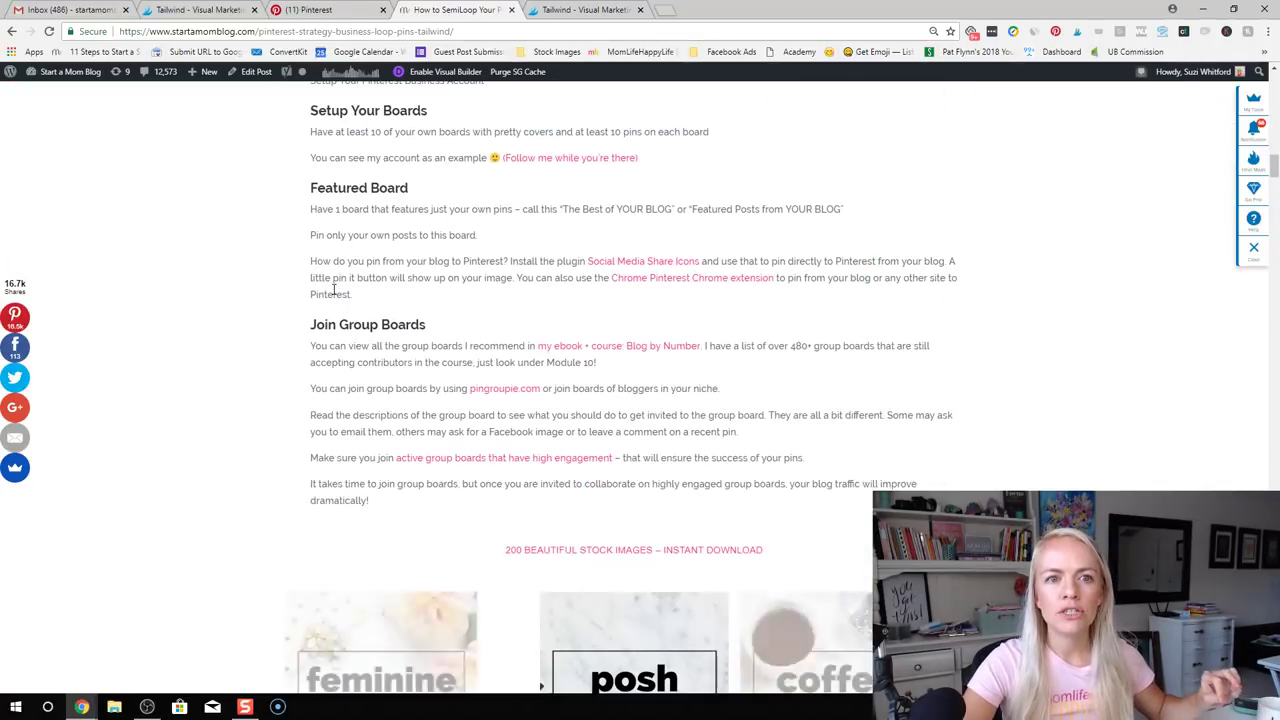
pyautogui.scroll(-2, 334, 289)
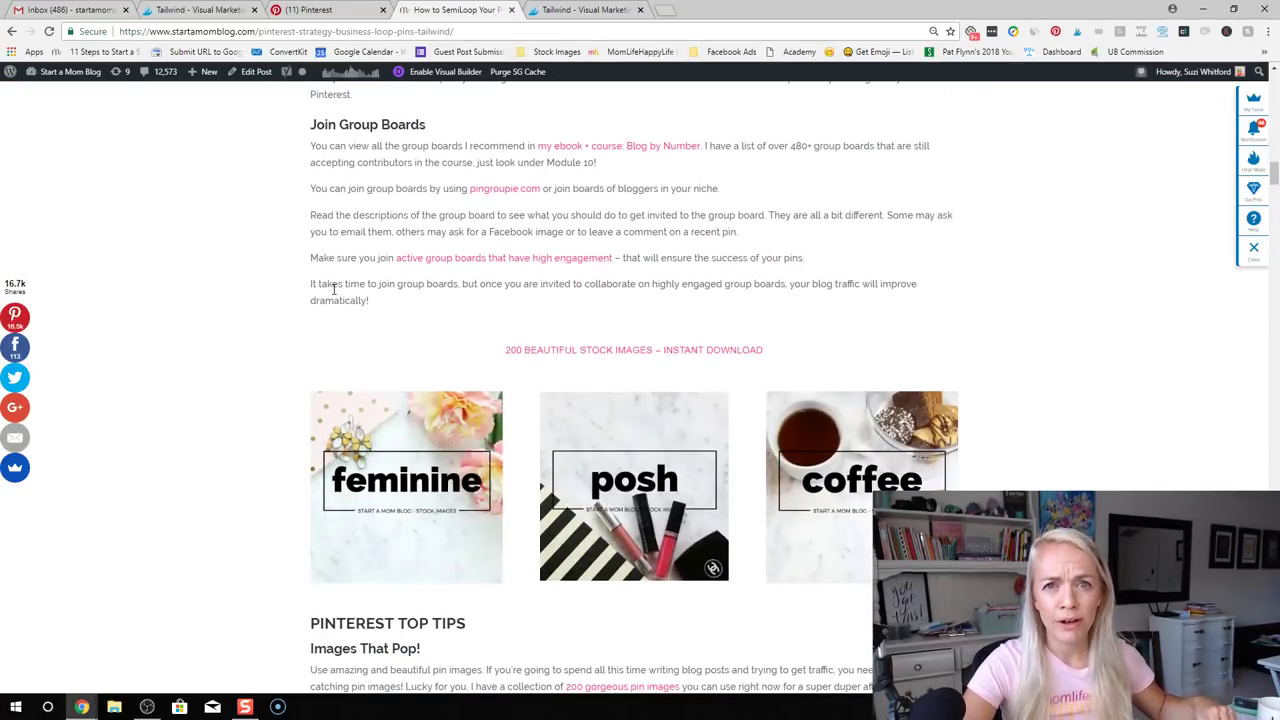
pyautogui.scroll(-8, 334, 289)
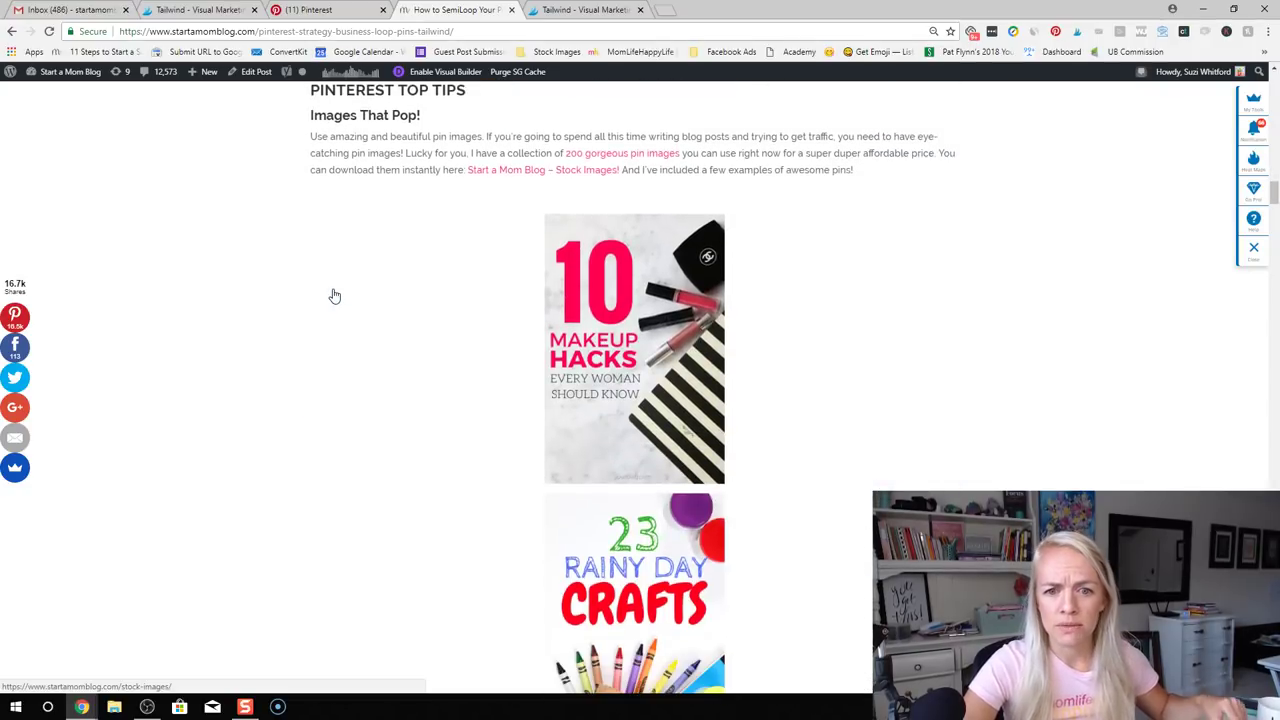
pyautogui.scroll(-10, 334, 294)
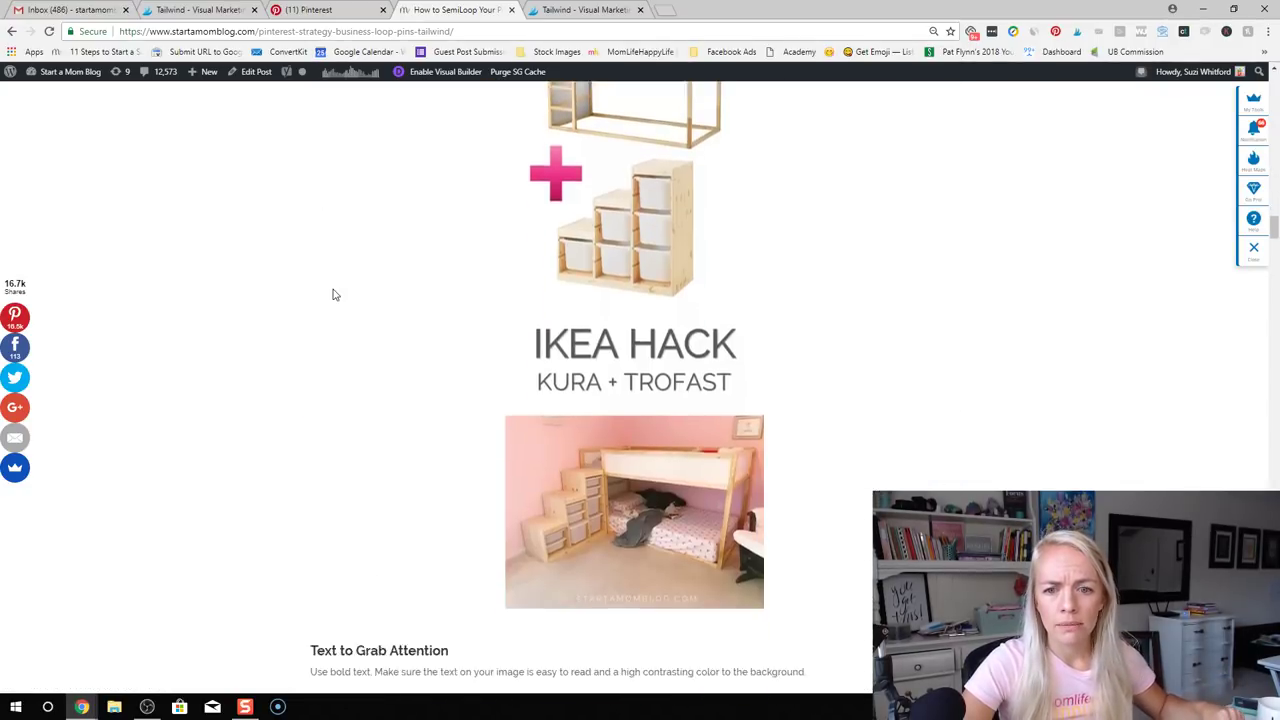
pyautogui.scroll(-12, 334, 289)
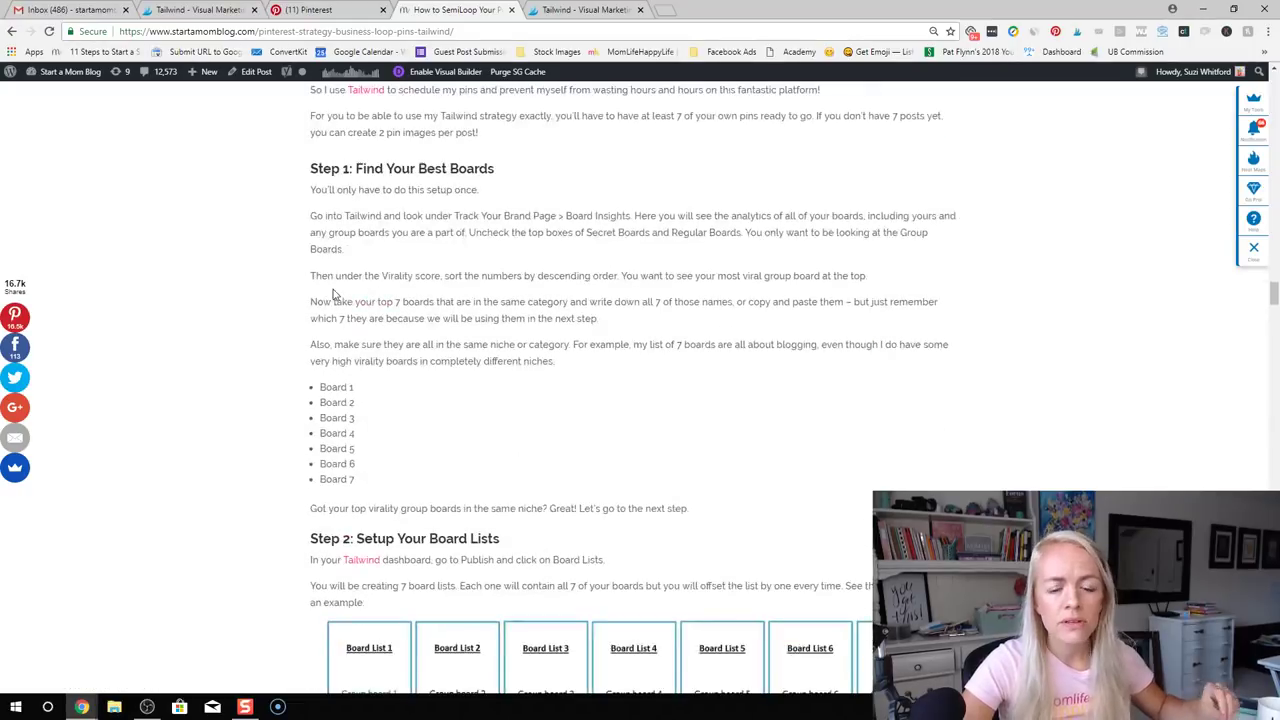
# Review the seven-board list under Step 1 and the example of seven offset board lists under Step 2
pyautogui.scroll(4, 334, 294)
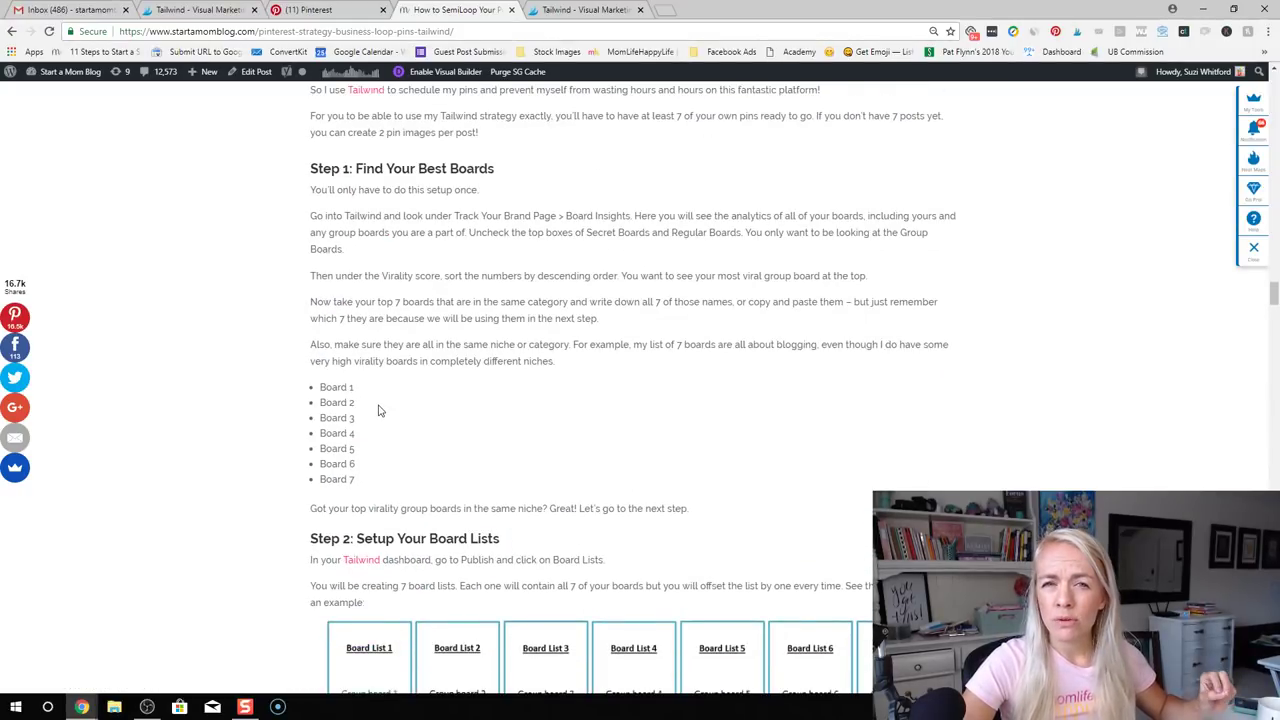
pyautogui.scroll(-1, 378, 410)
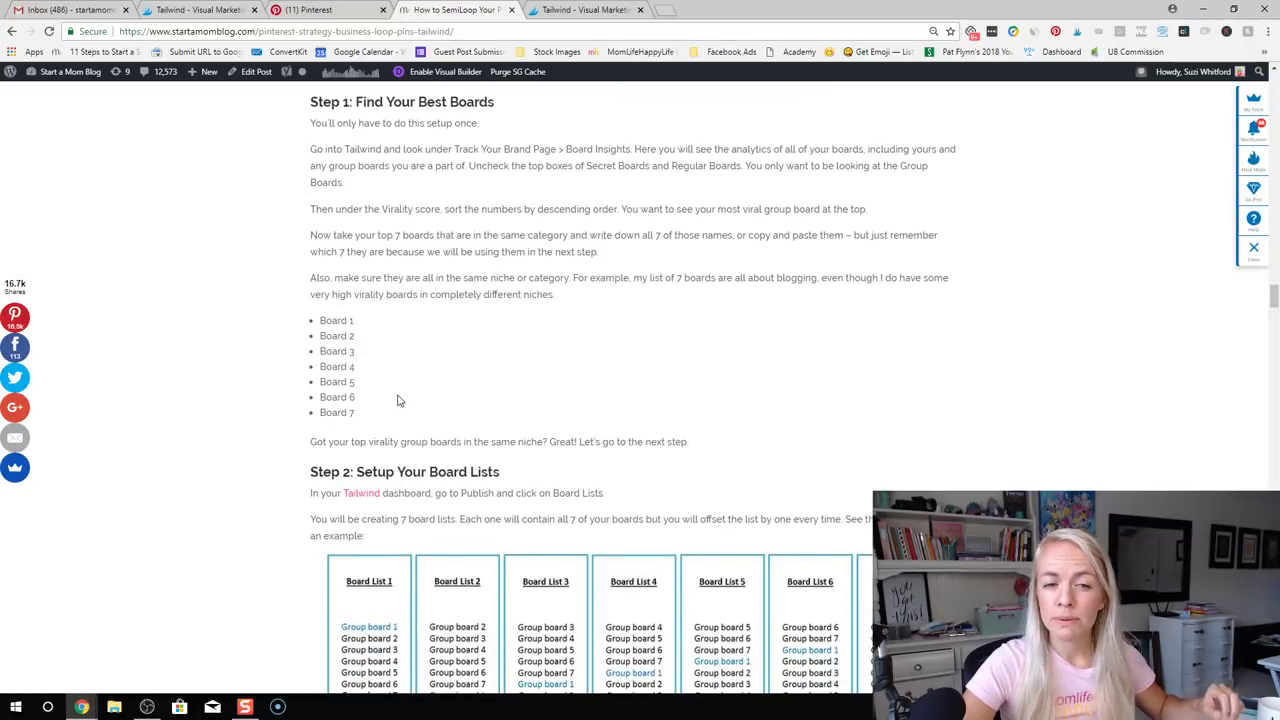
pyautogui.scroll(-2, 397, 400)
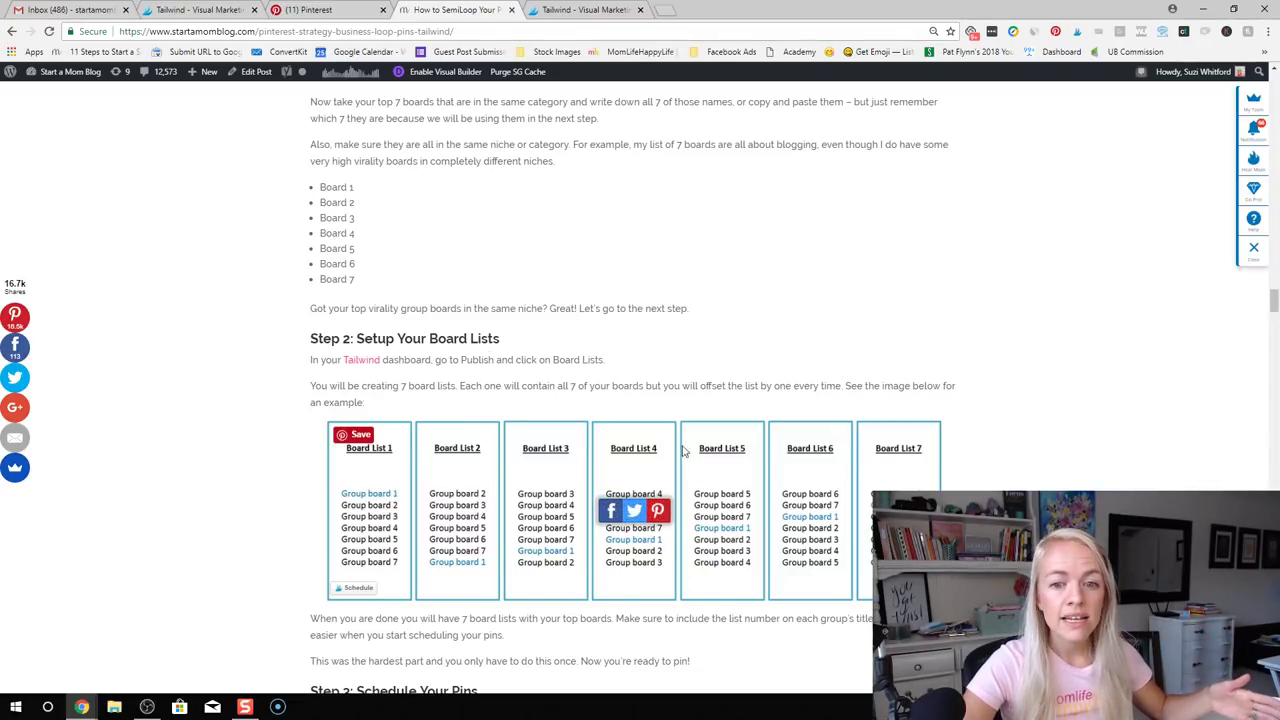
# Recheck the blog post's Step 1 and Step 2 instructions, and open Board Insights in Tailwind
pyautogui.scroll(-2, 684, 450)
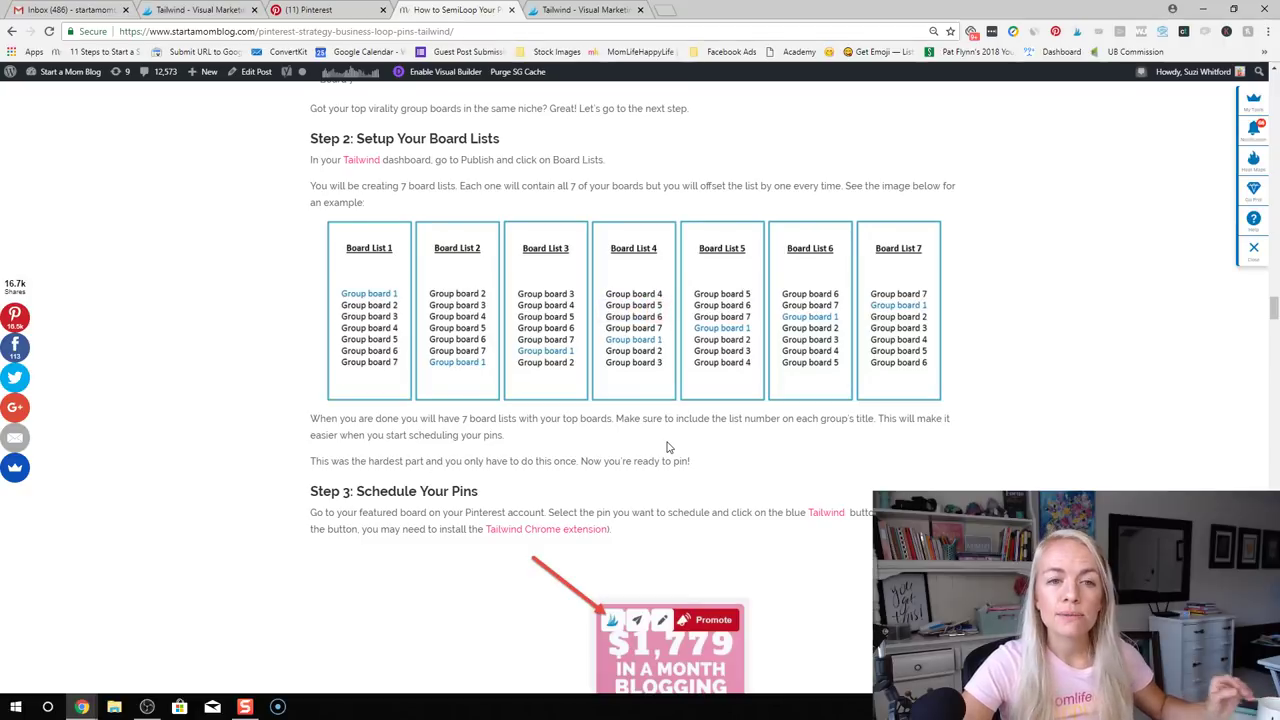
pyautogui.scroll(3, 668, 447)
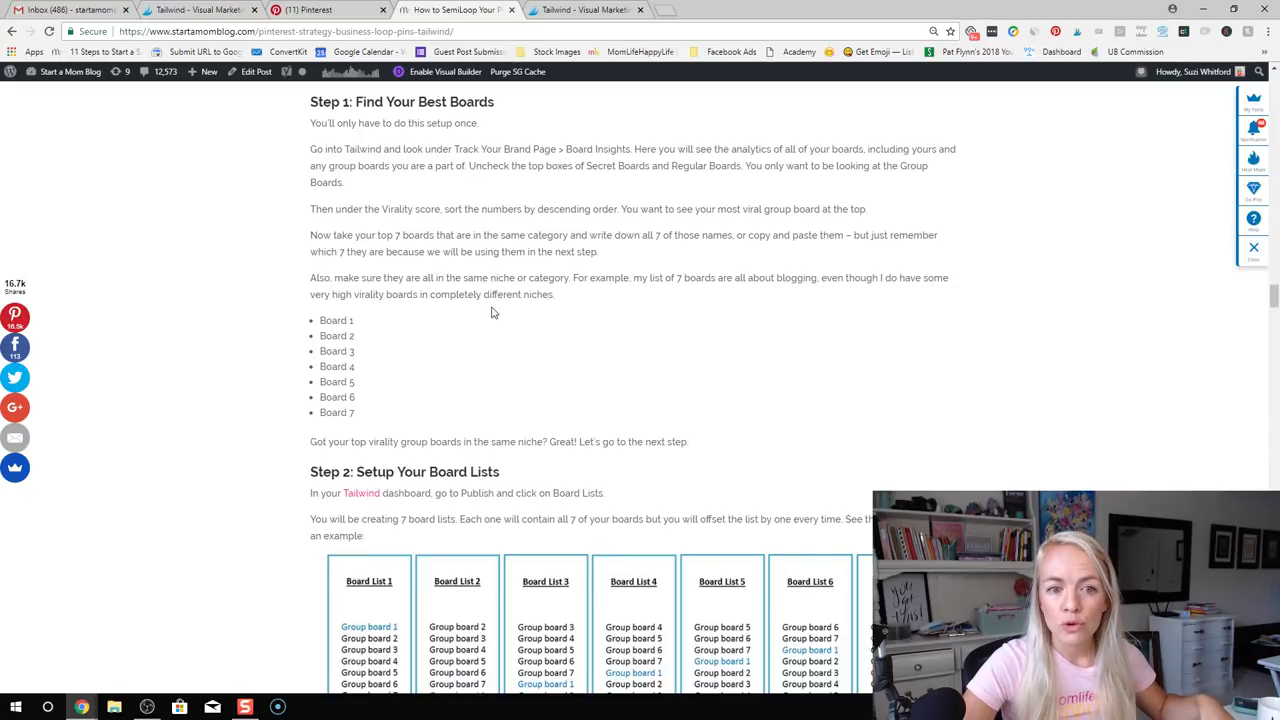
pyautogui.scroll(-2, 491, 313)
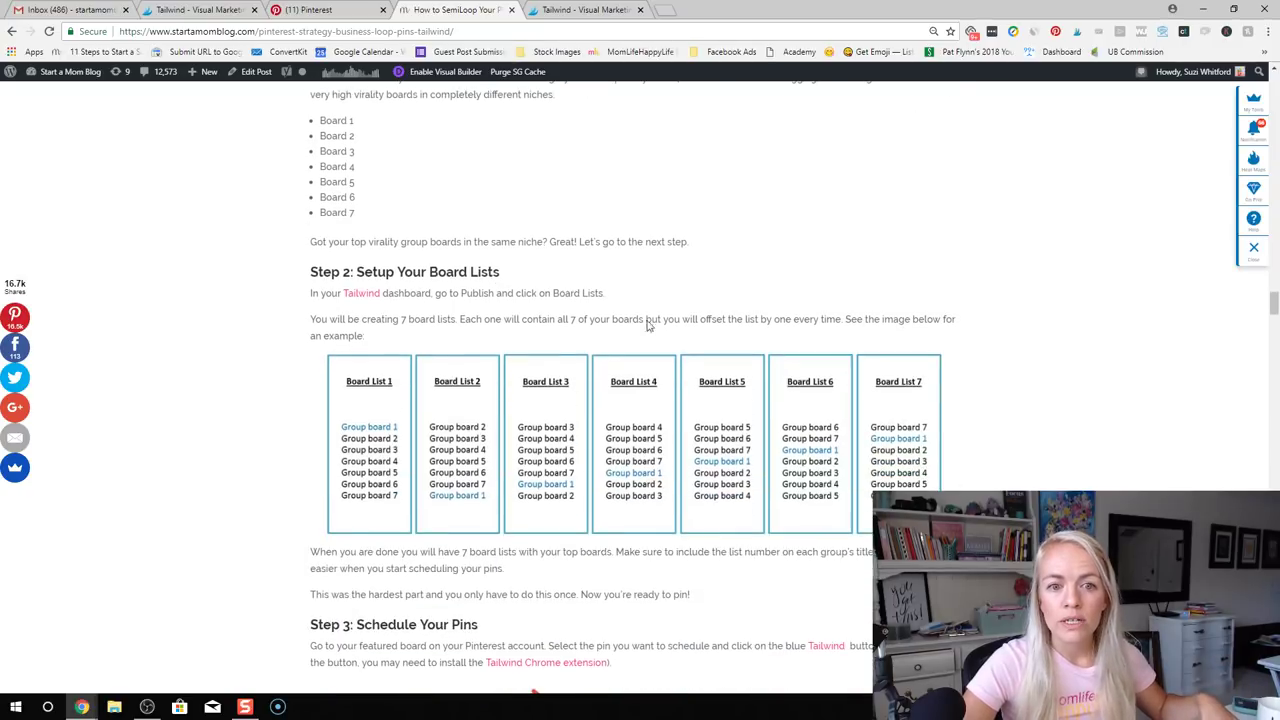
pyautogui.click(548, 9)
pyautogui.moveTo(40, 195)
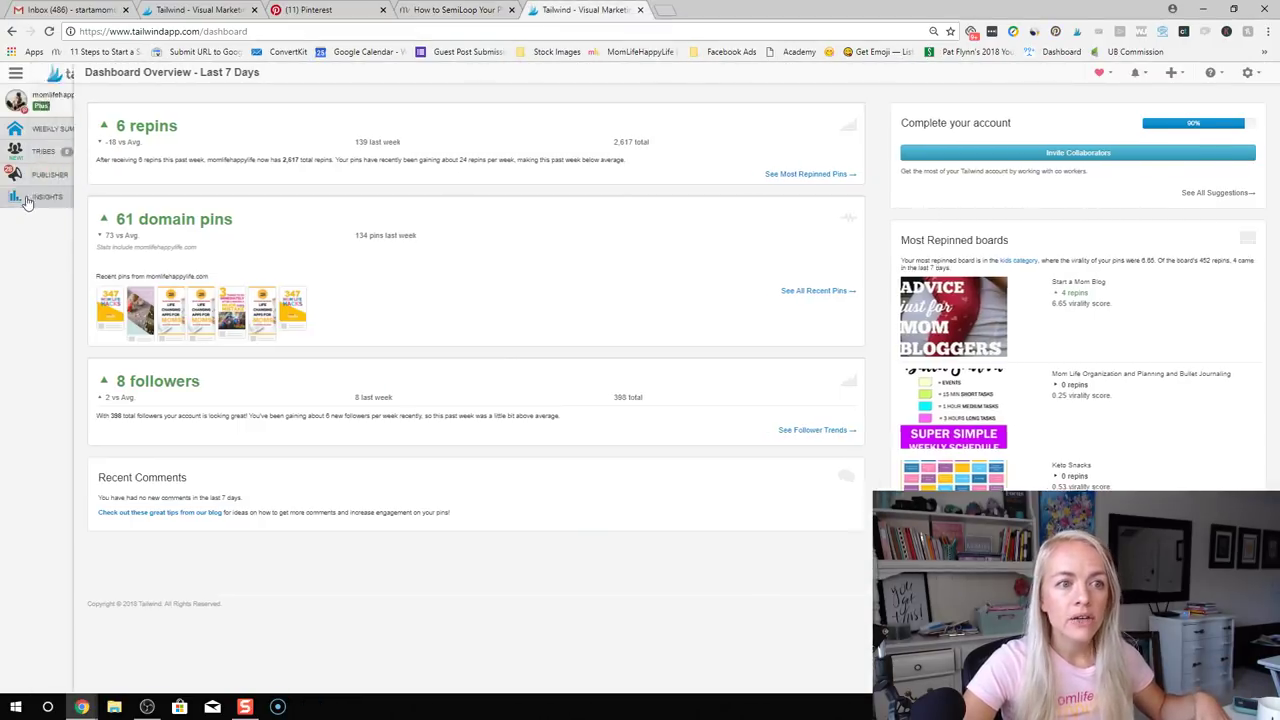
pyautogui.click(60, 204)
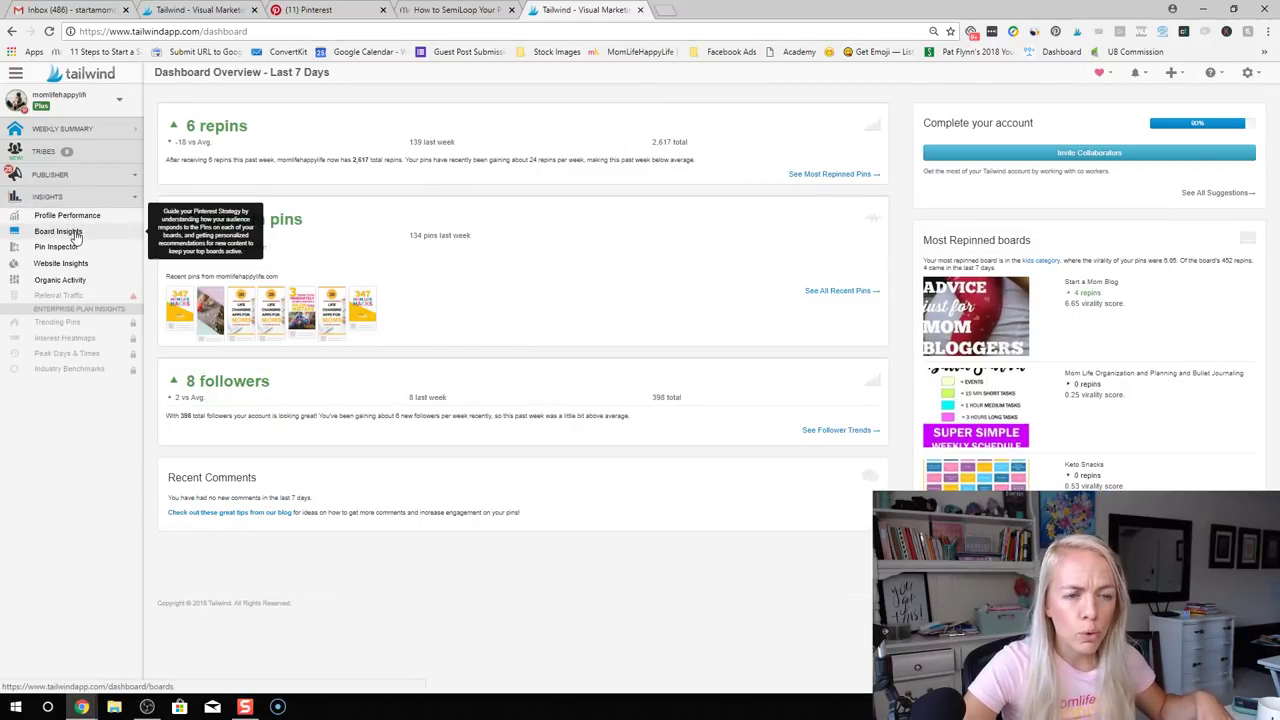
pyautogui.click(74, 235)
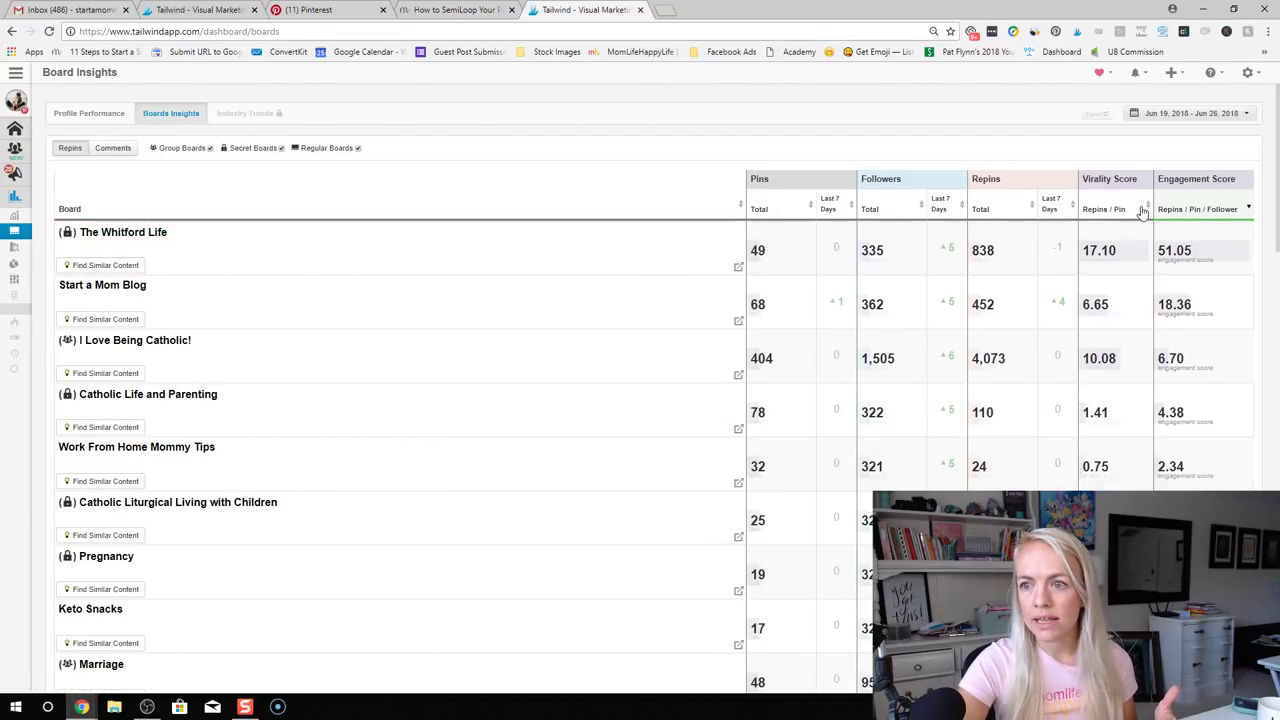
# Sort the boards by descending virality score, excluding secret boards but keeping regular boards, and examine the list
pyautogui.click(1148, 208)
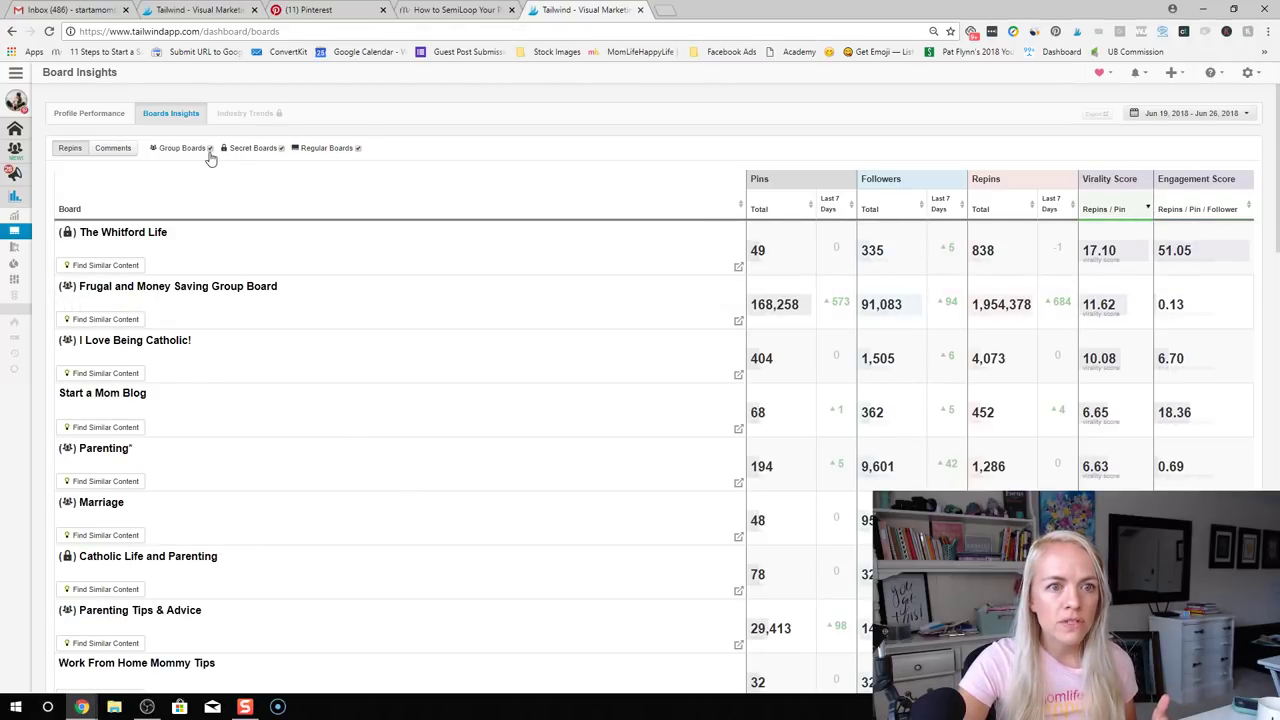
pyautogui.click(281, 150)
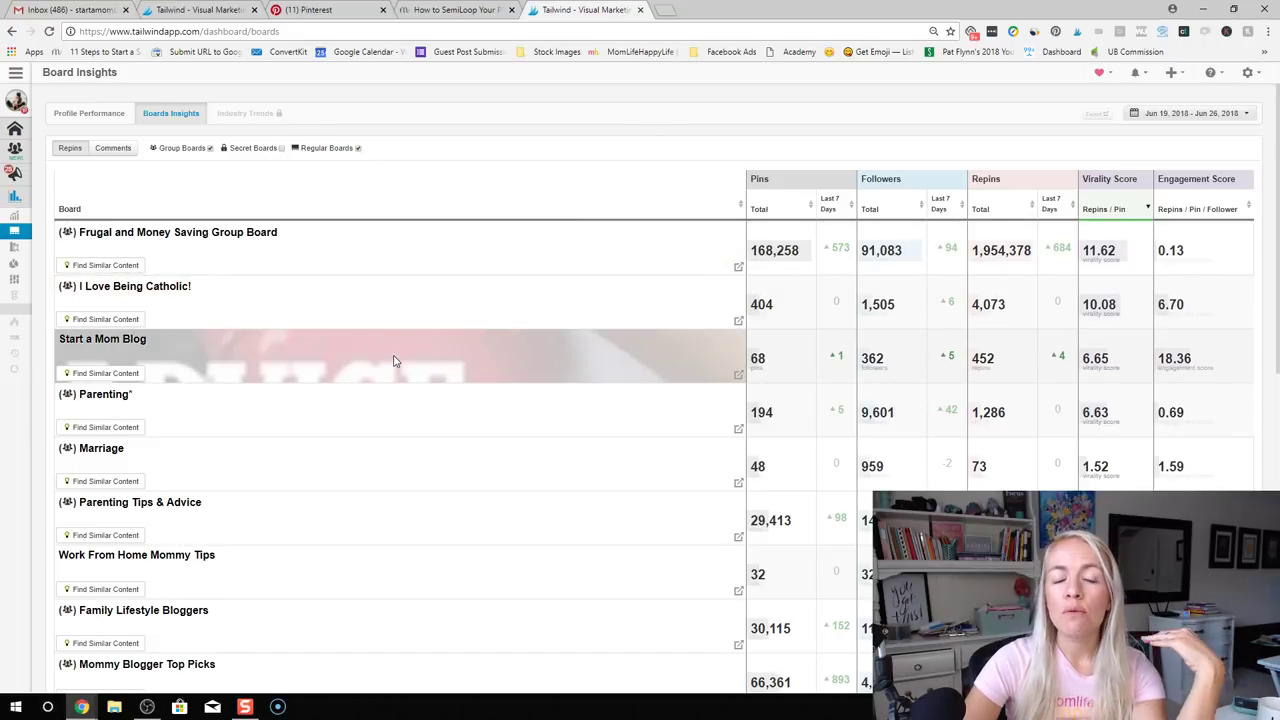
pyautogui.click(358, 150)
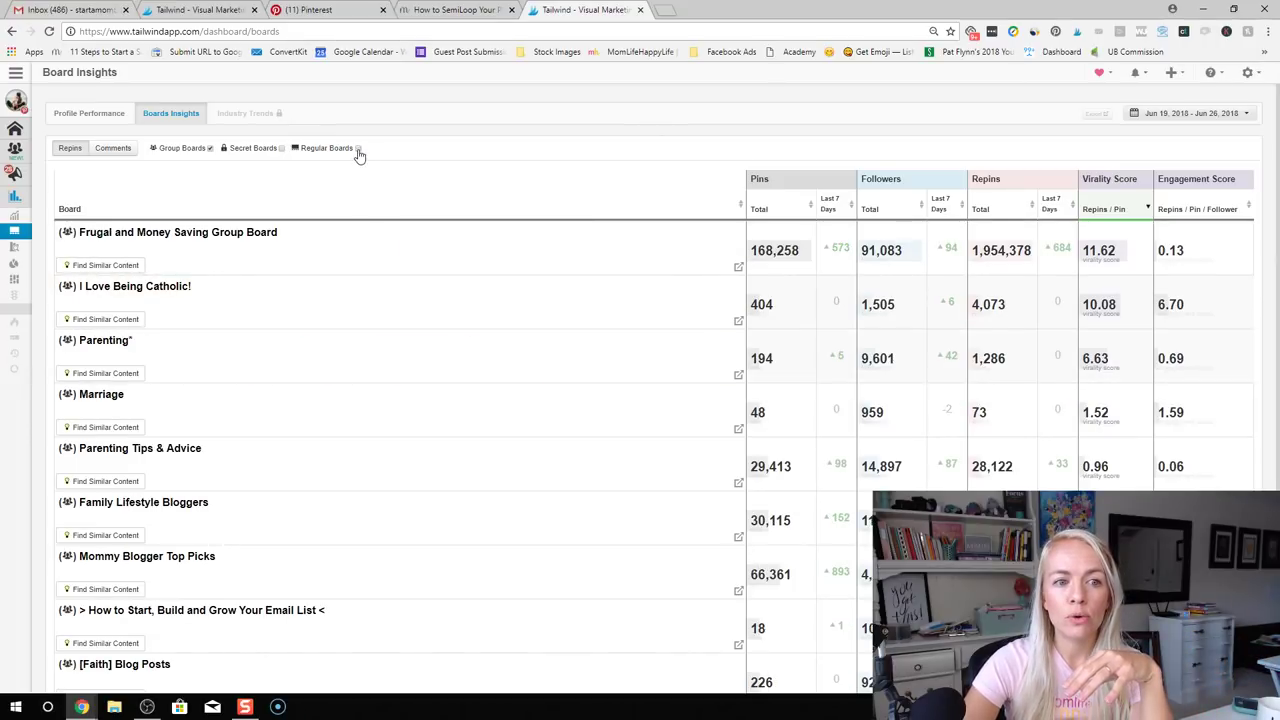
pyautogui.click(358, 150)
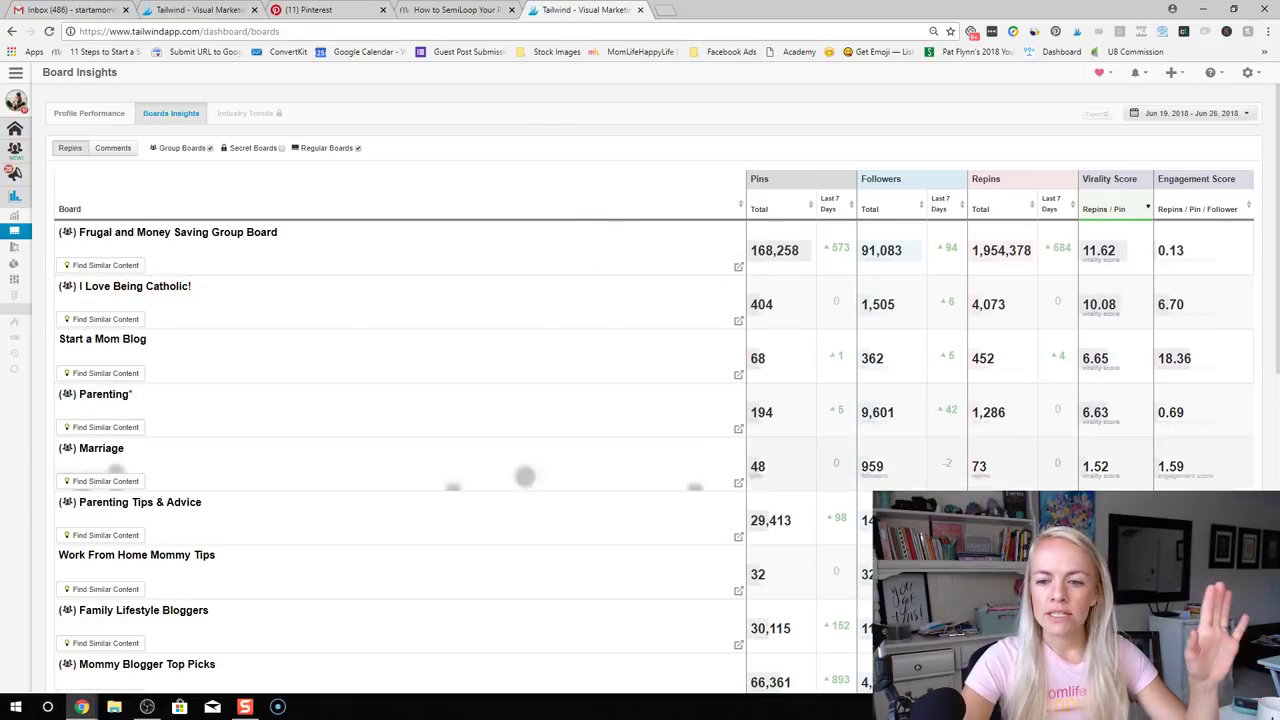
pyautogui.scroll(-3, 525, 476)
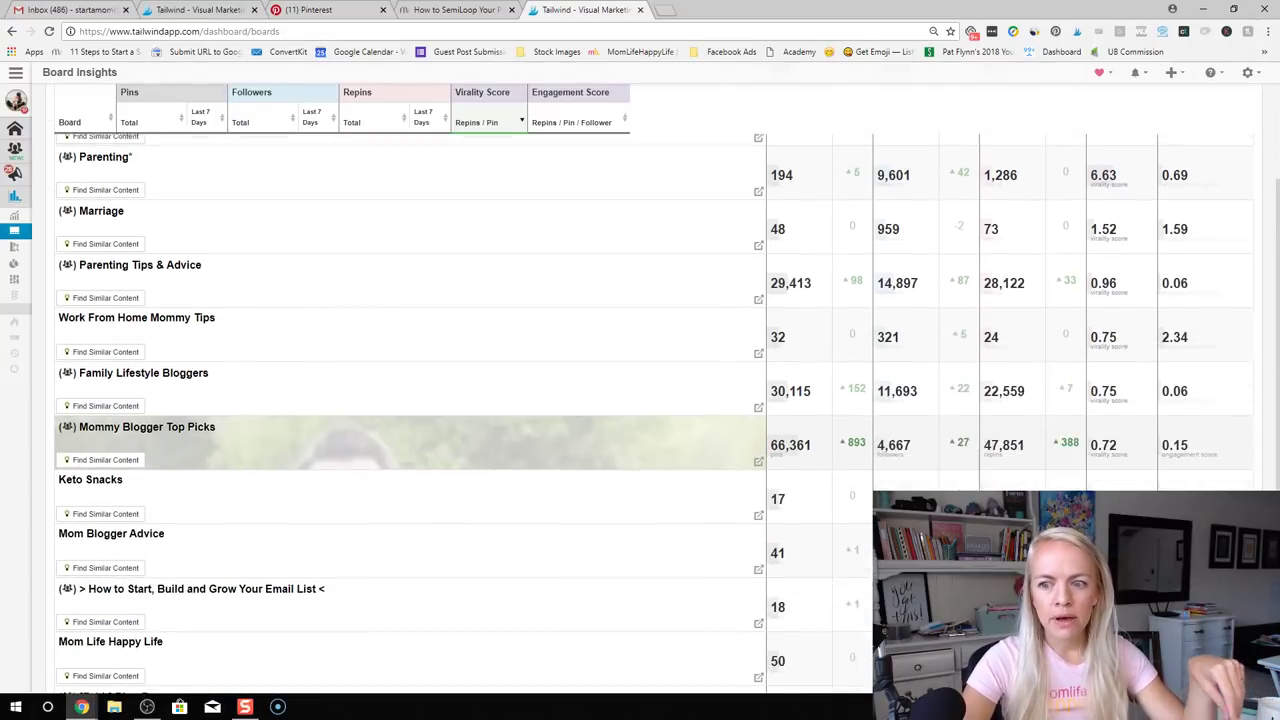
pyautogui.scroll(-3, 640, 410)
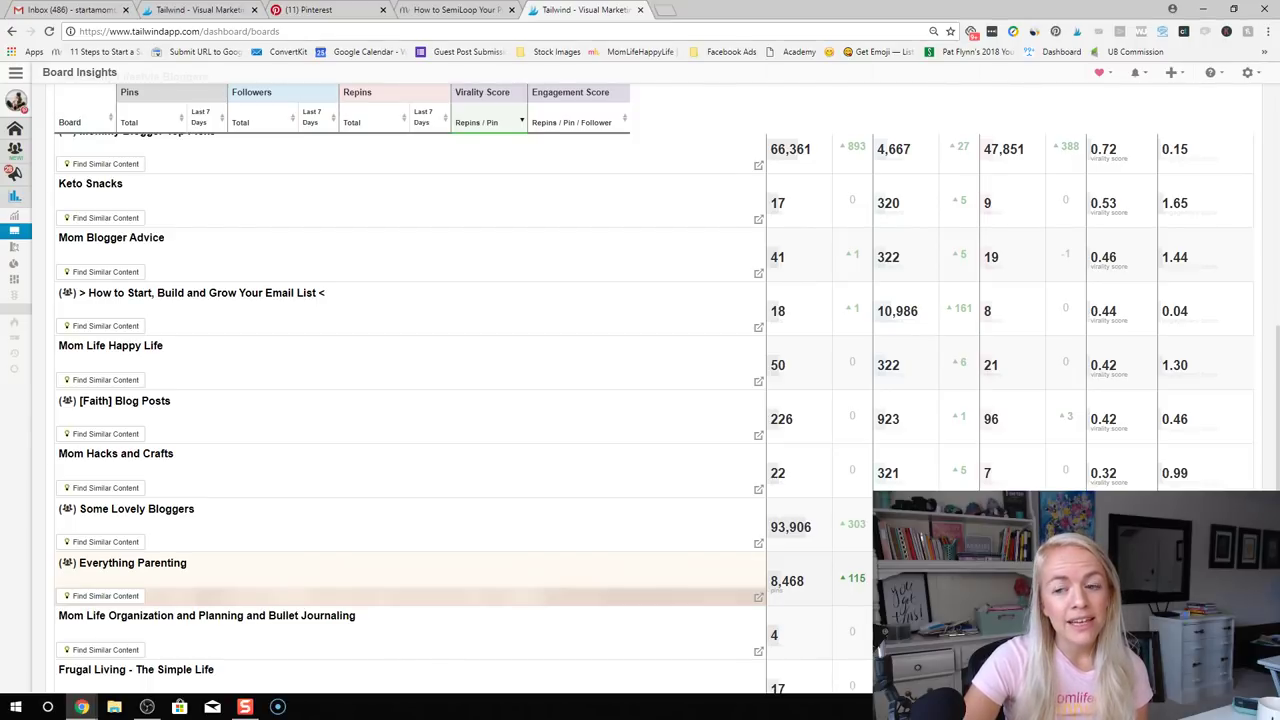
pyautogui.scroll(7, 362, 376)
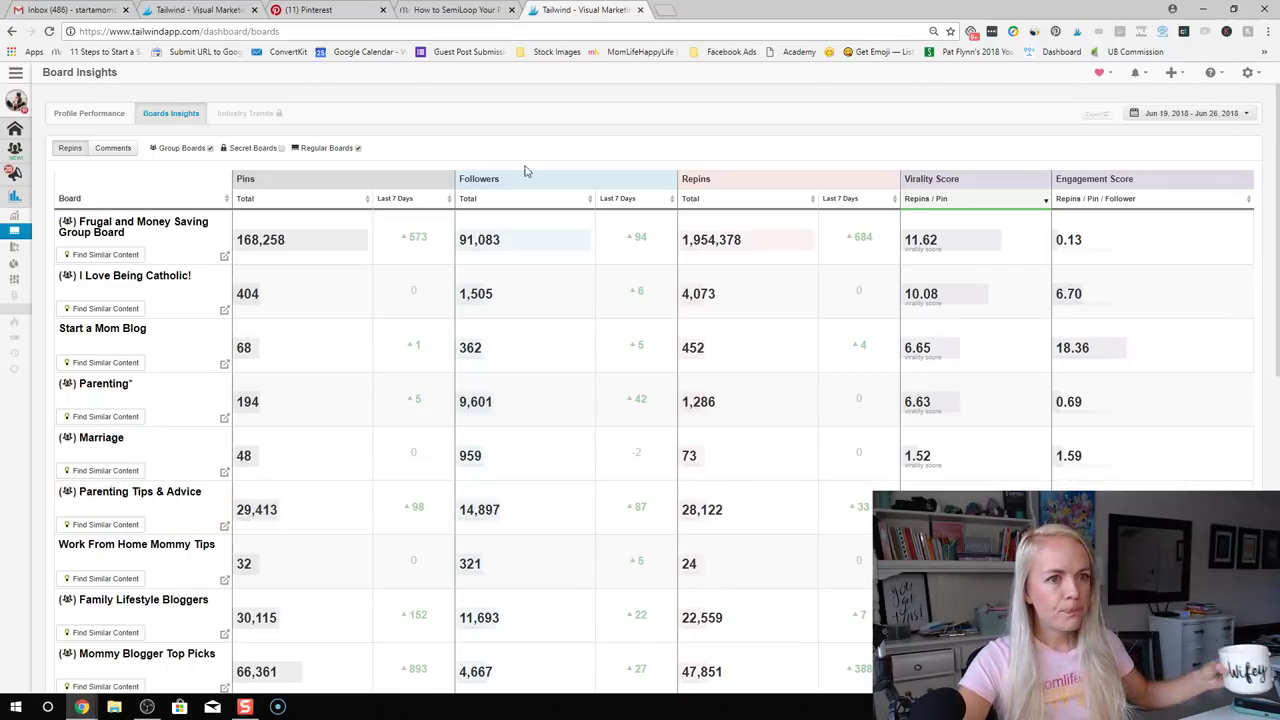
# Open the publisher's board lists and delete both the Parenting Lifestyle 1 and Parenting Lifestyle 2 lists
pyautogui.moveTo(22, 185)
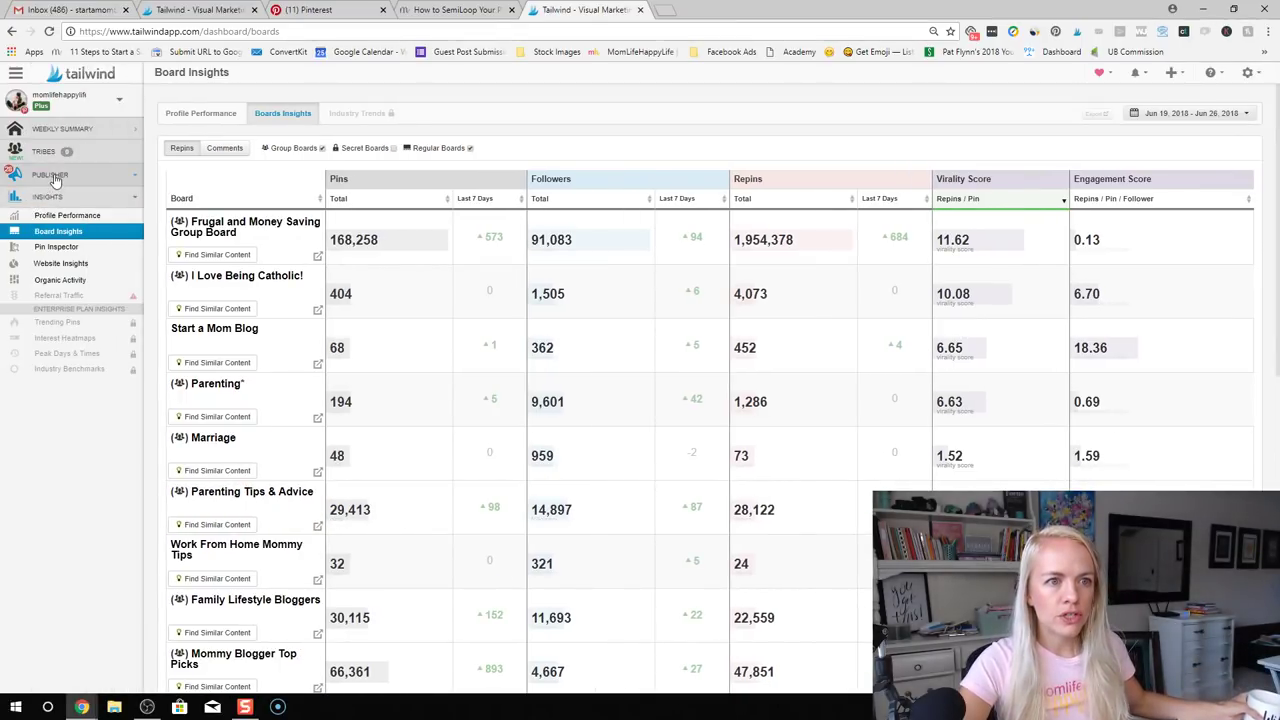
pyautogui.click(68, 176)
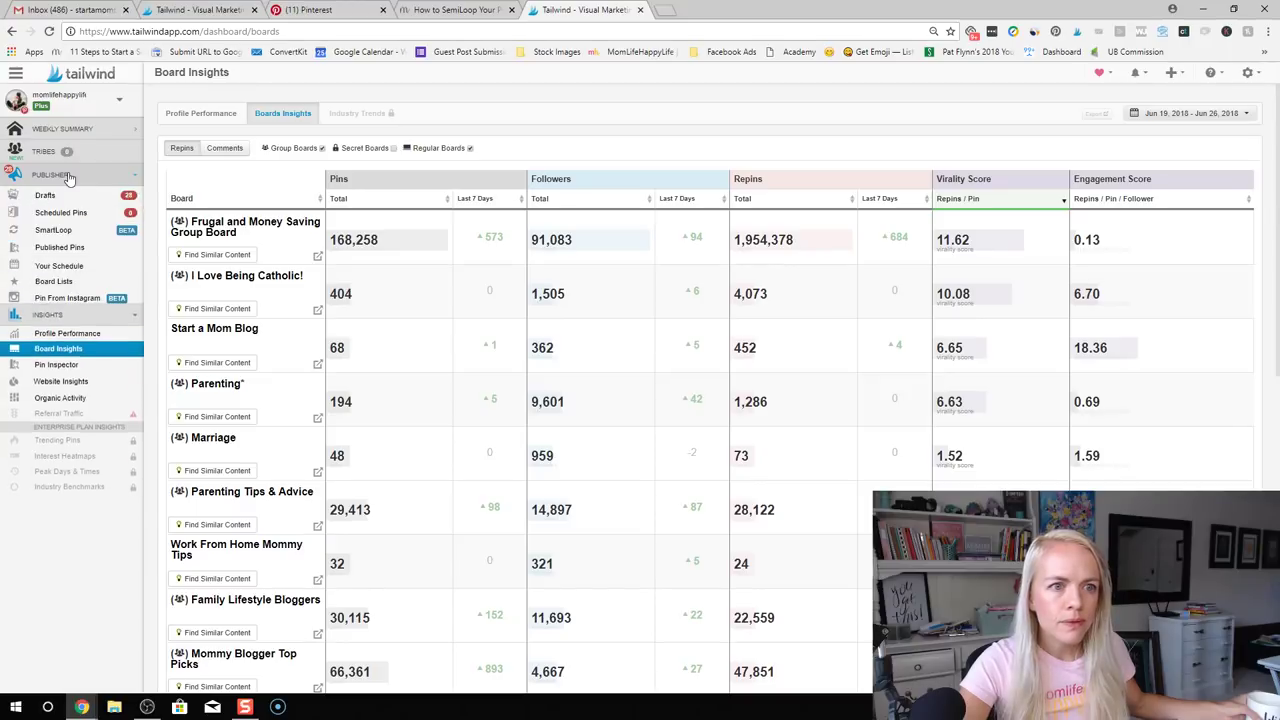
pyautogui.click(60, 281)
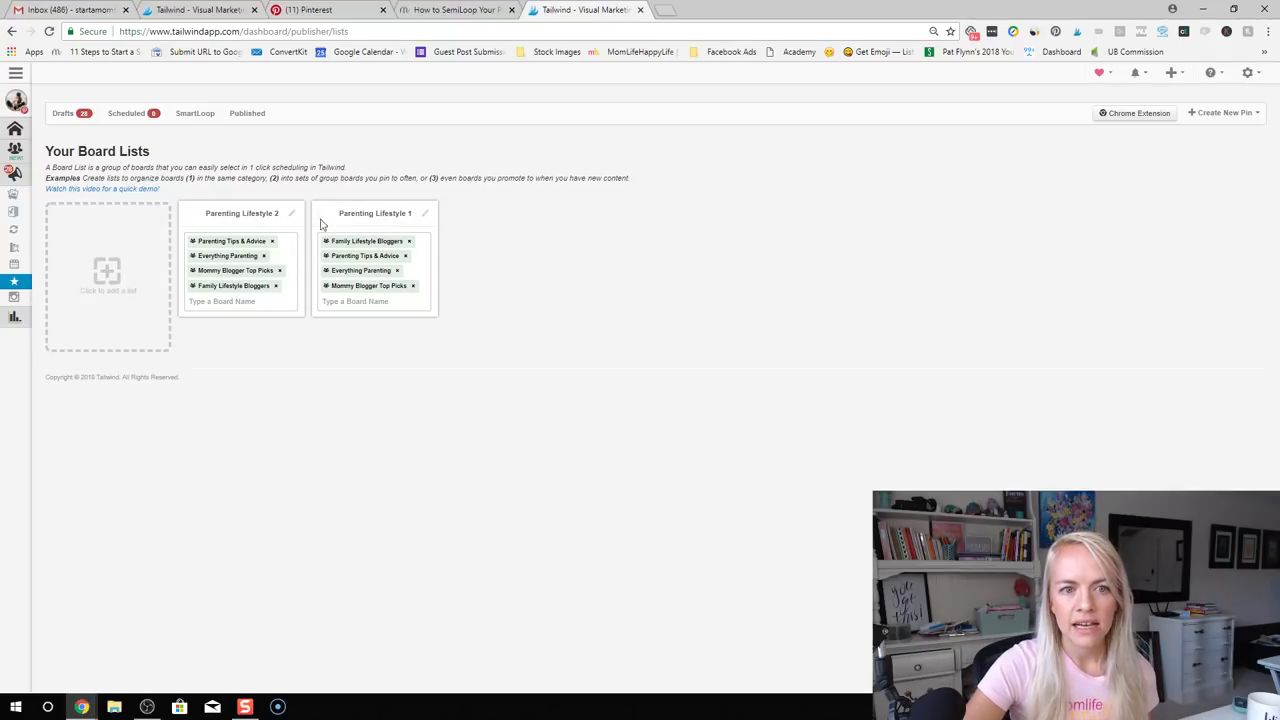
pyautogui.click(425, 215)
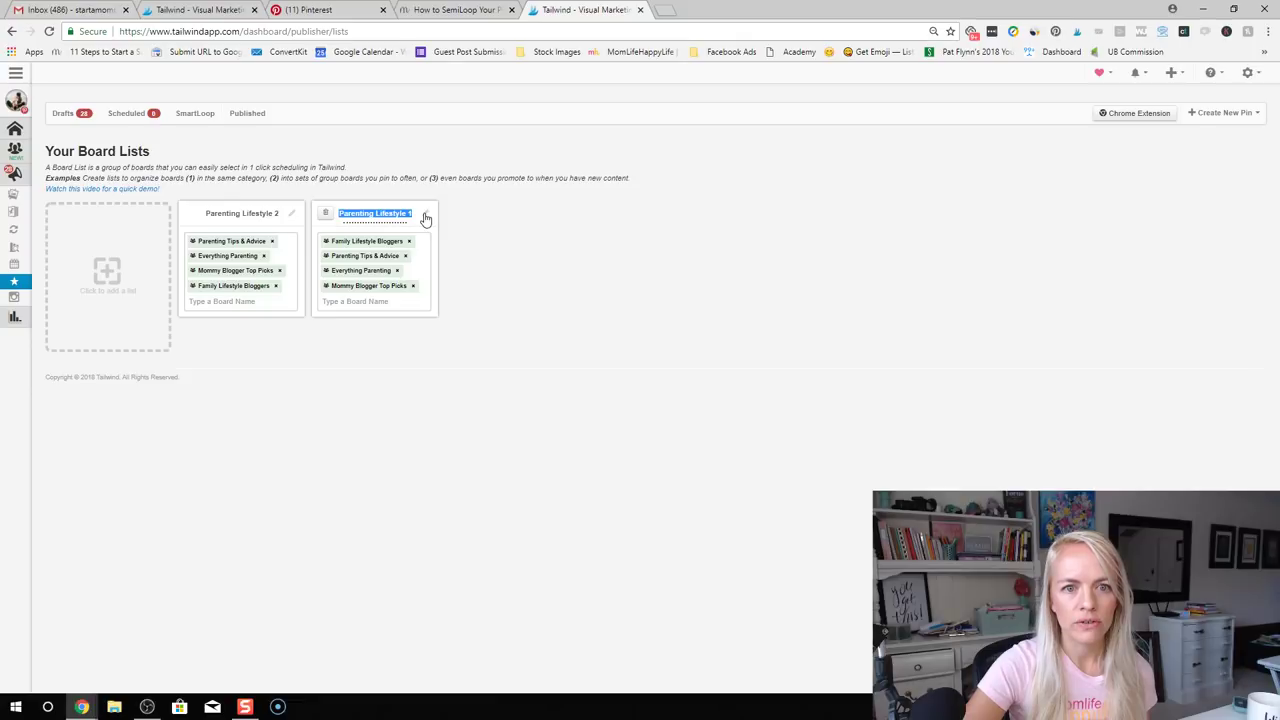
pyautogui.click(325, 213)
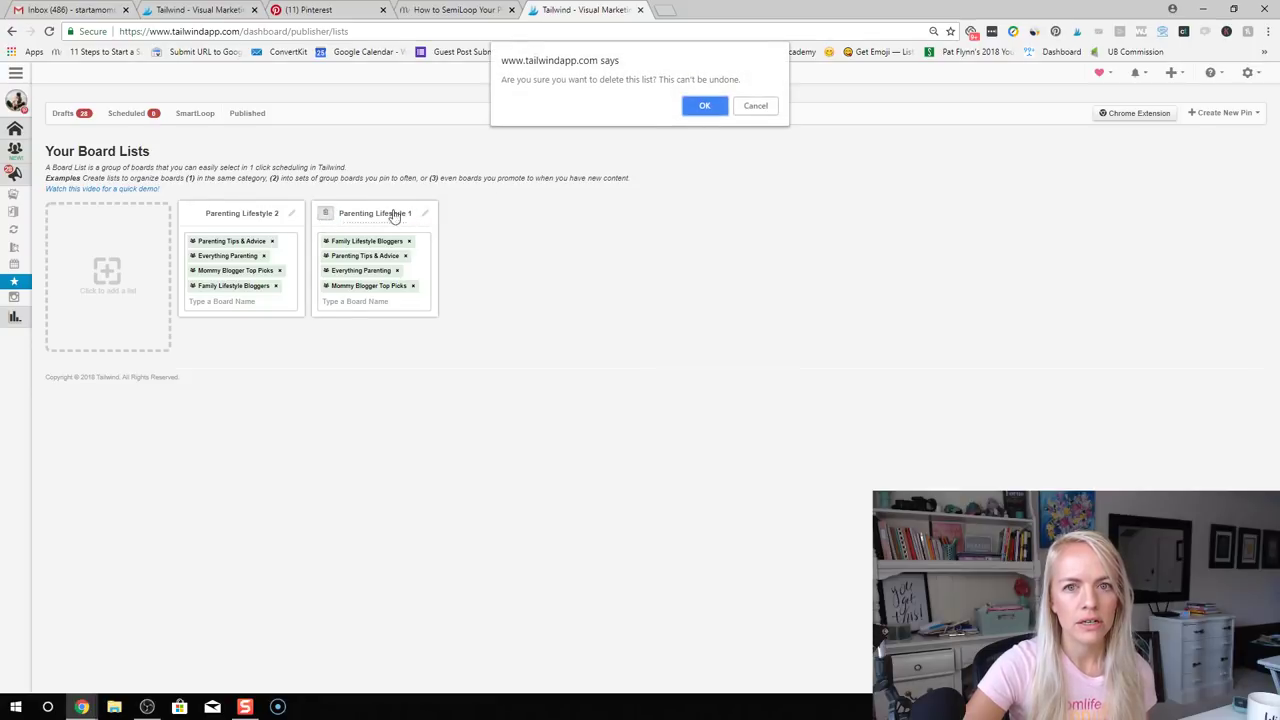
pyautogui.click(701, 107)
pyautogui.click(193, 214)
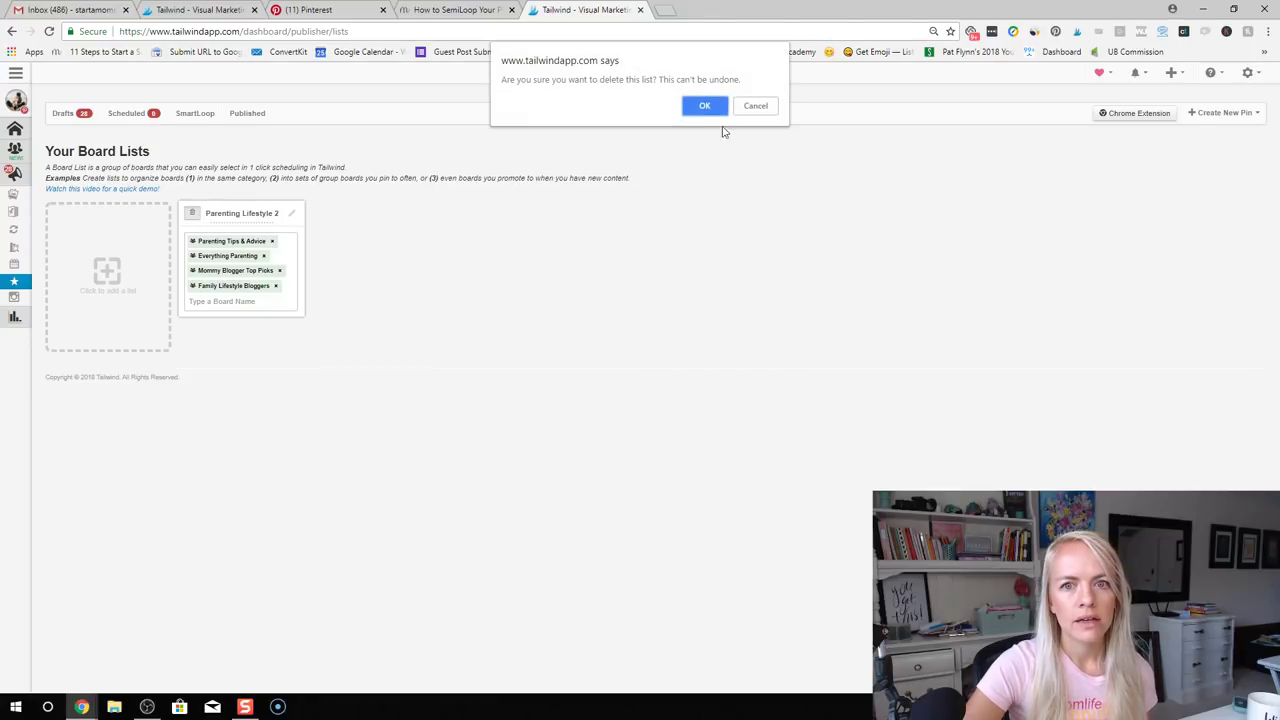
pyautogui.click(704, 106)
# Return to Board Insights, hide the secret boards and sort the table by descending virality score
pyautogui.moveTo(40, 250)
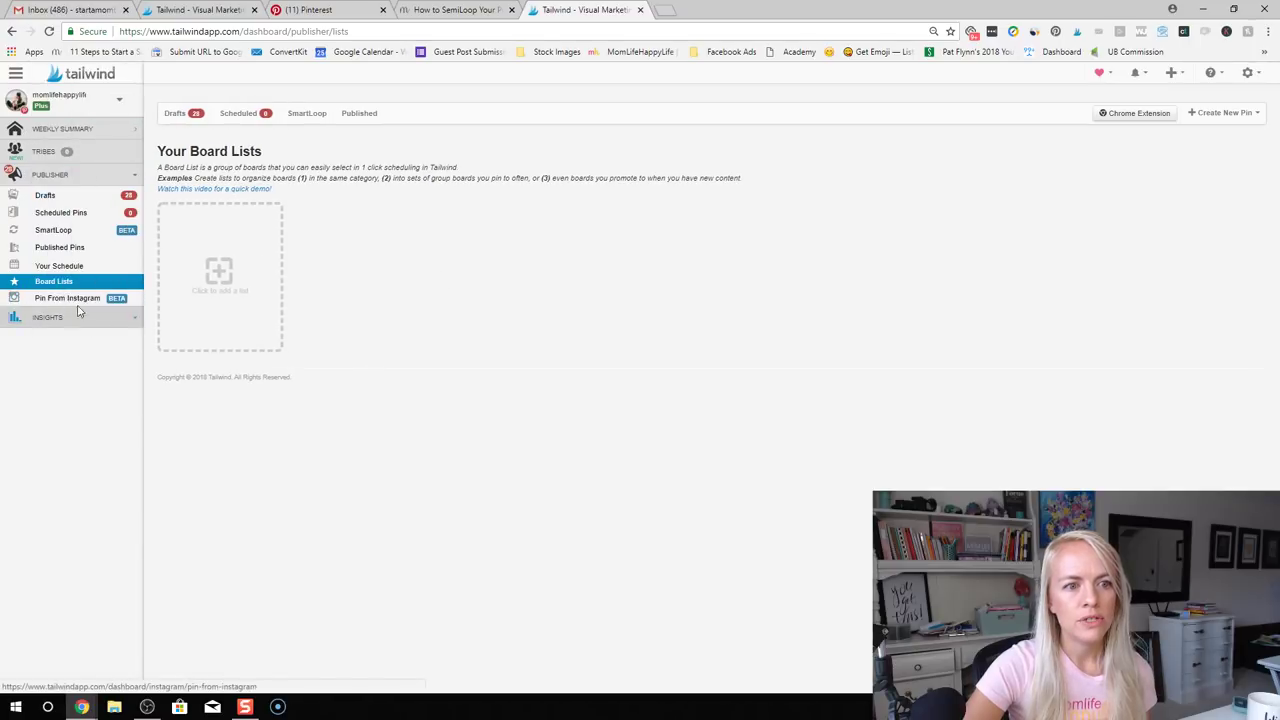
pyautogui.click(50, 317)
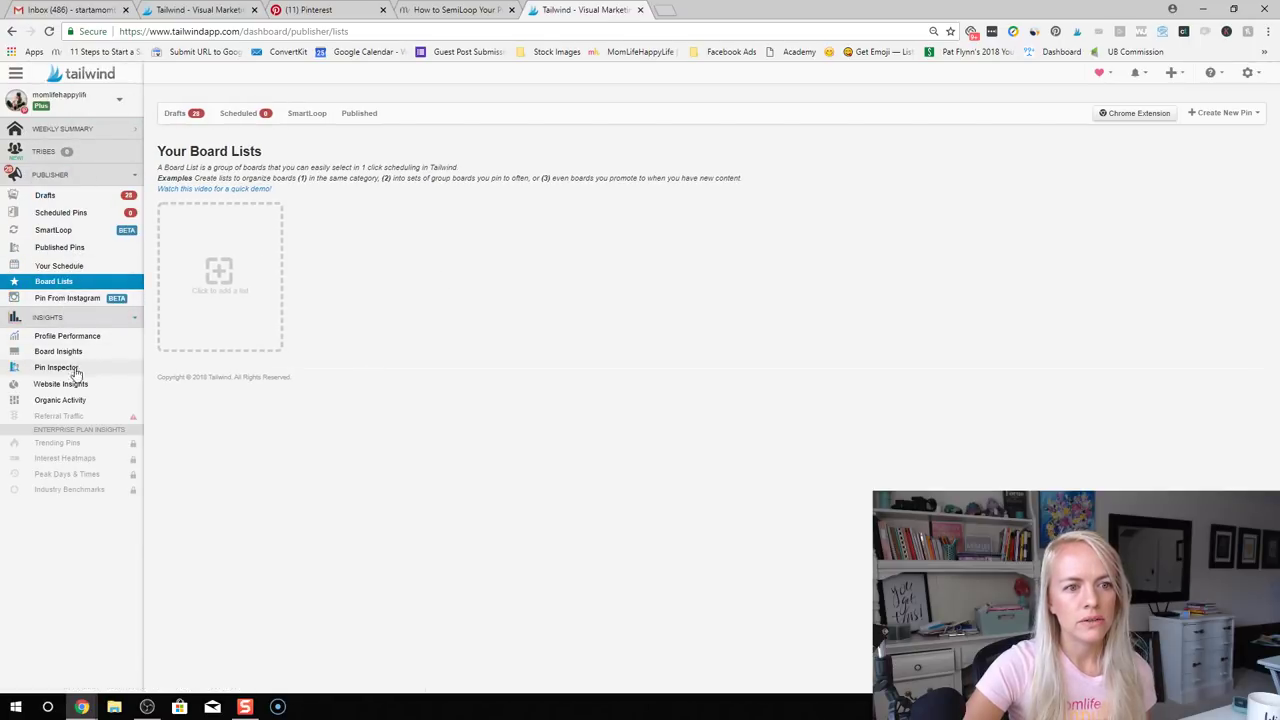
pyautogui.click(77, 356)
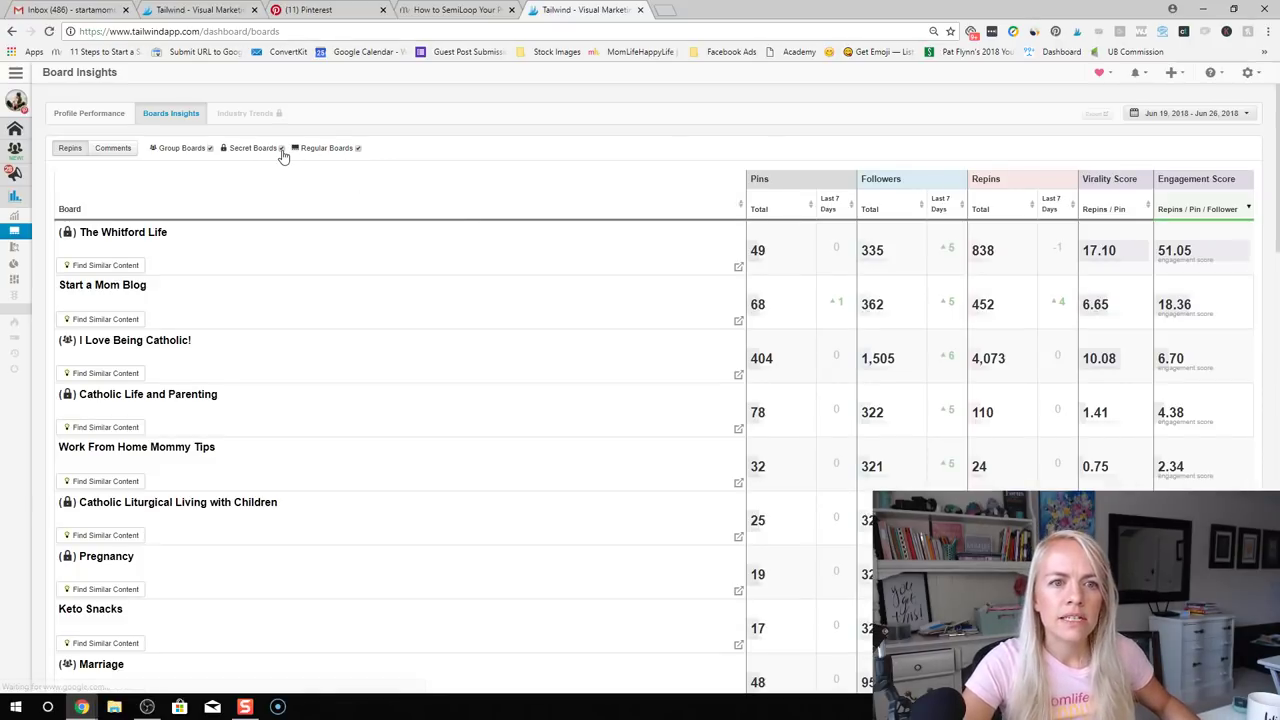
pyautogui.click(282, 150)
pyautogui.click(1113, 210)
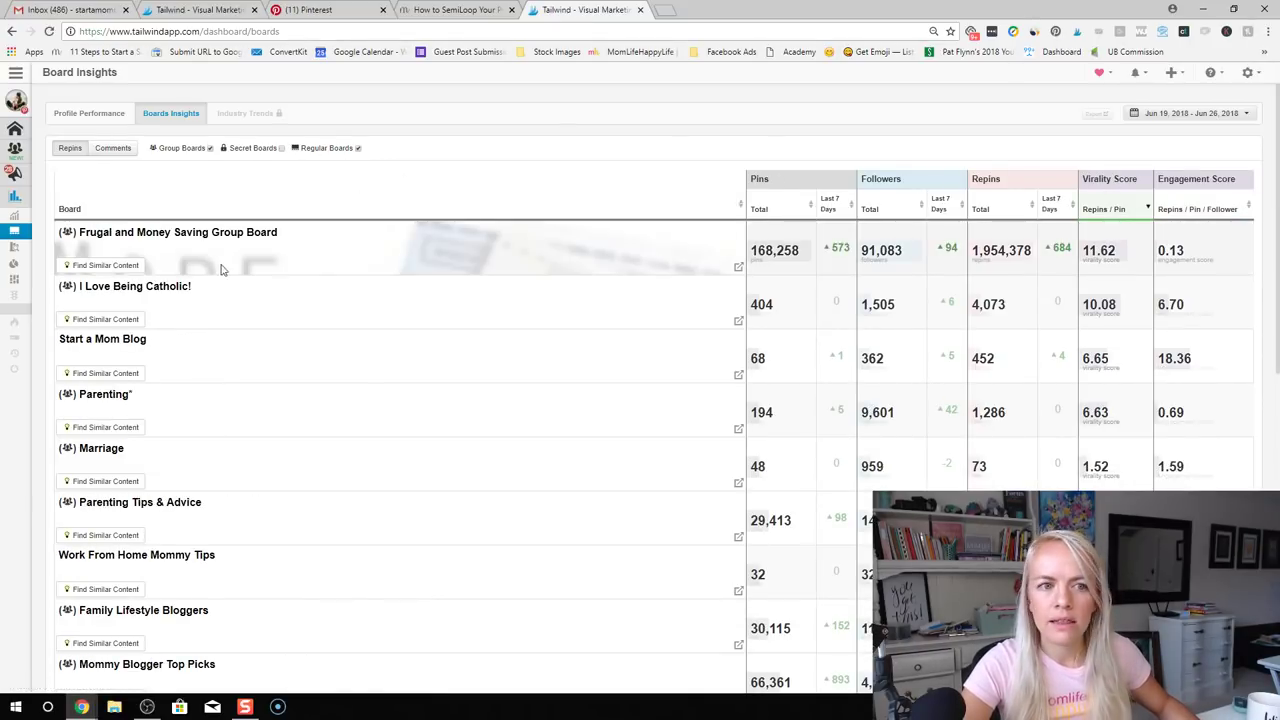
# Copy the board table from its header through Mommy Blogger Top Picks and open a blank Excel workbook
pyautogui.moveTo(55, 233); pyautogui.dragTo(830, 680)
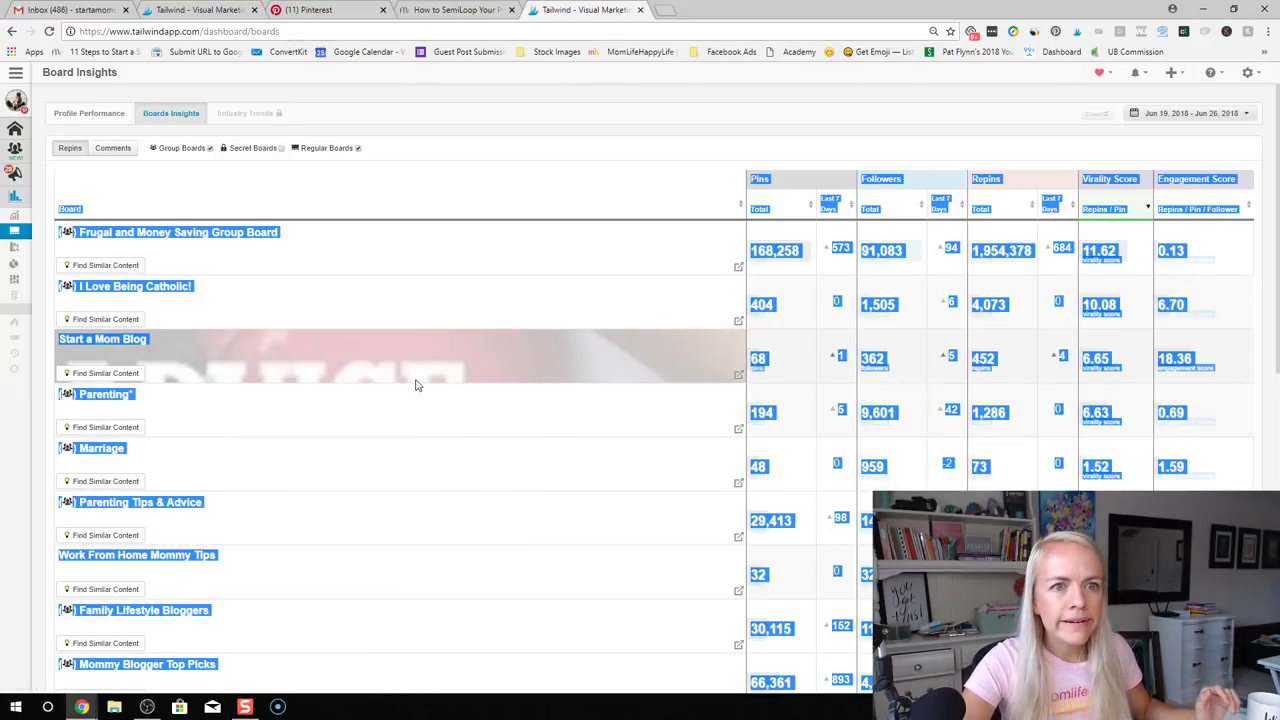
pyautogui.scroll(-3, 343, 491)
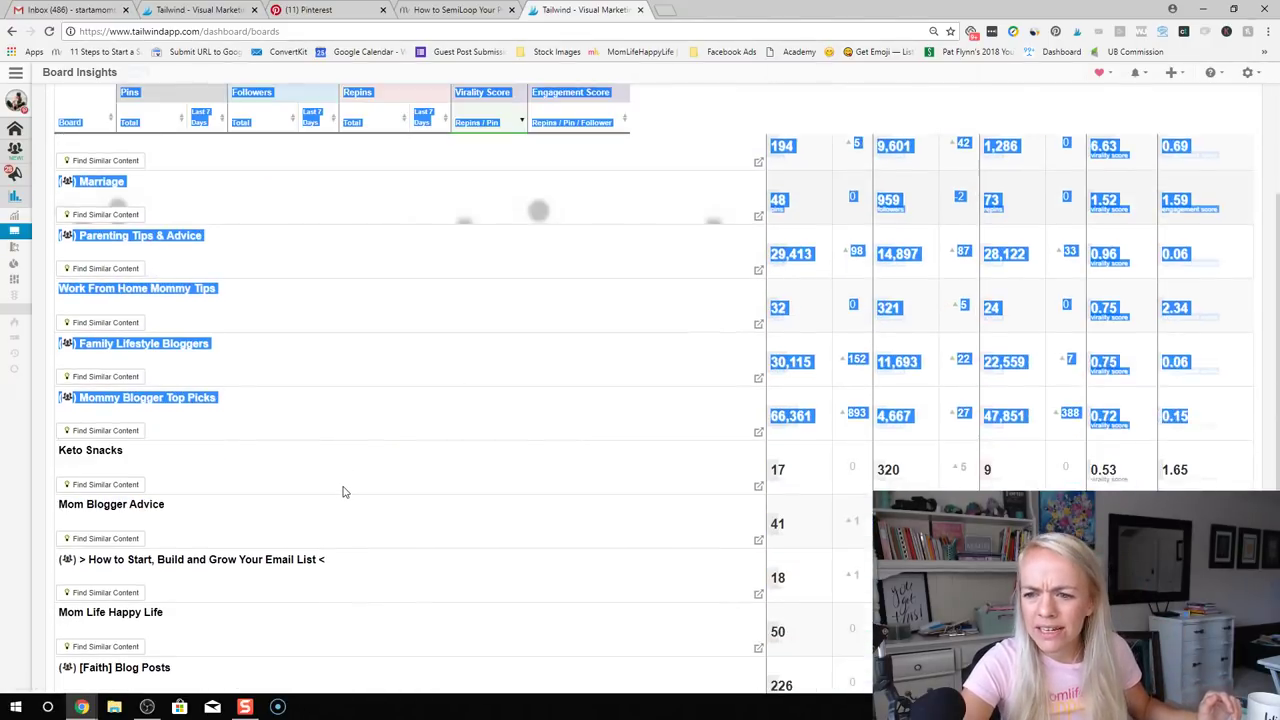
pyautogui.scroll(-4, 343, 491)
pyautogui.scroll(7, 343, 491)
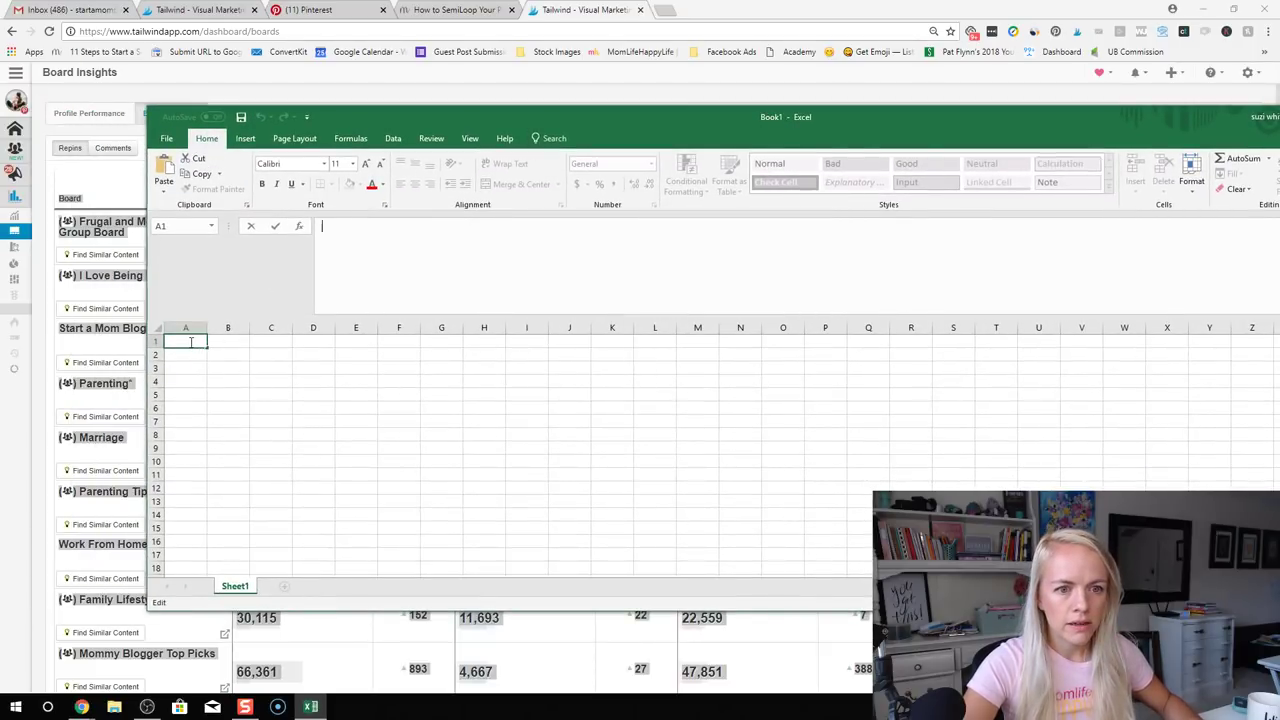
pyautogui.rightClick(199, 345)
pyautogui.click(228, 404)
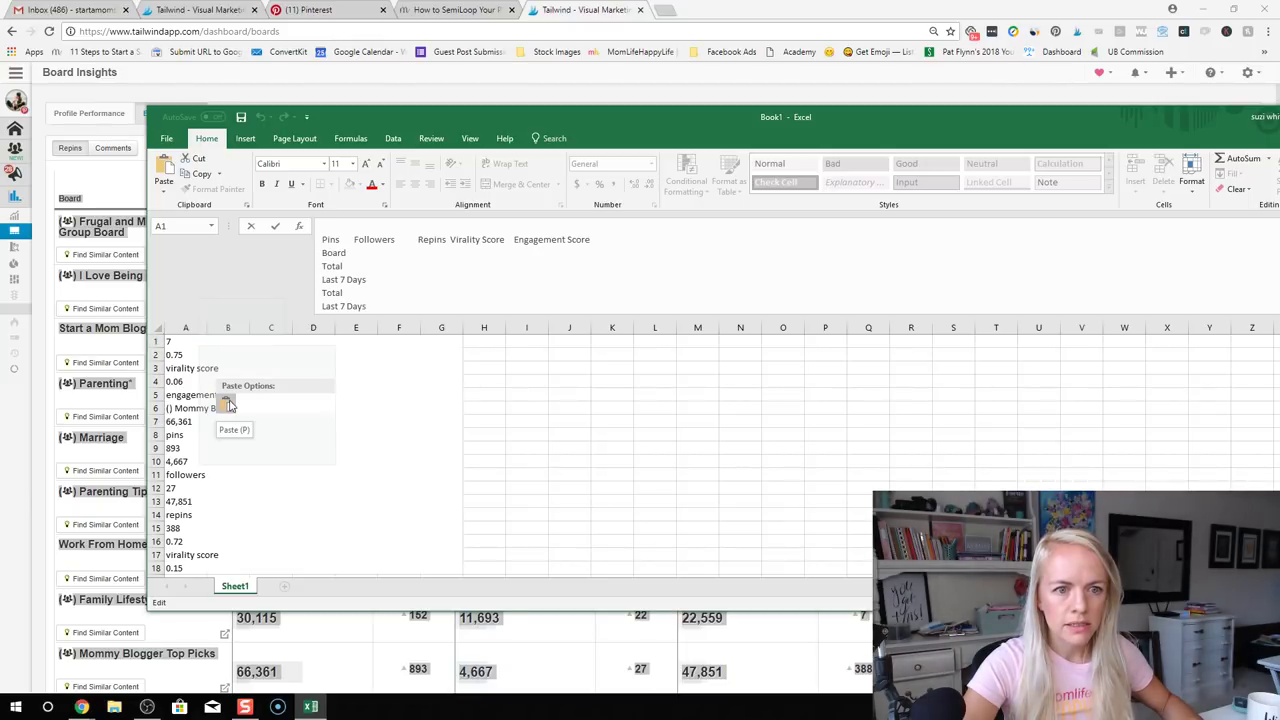
pyautogui.press('Escape')
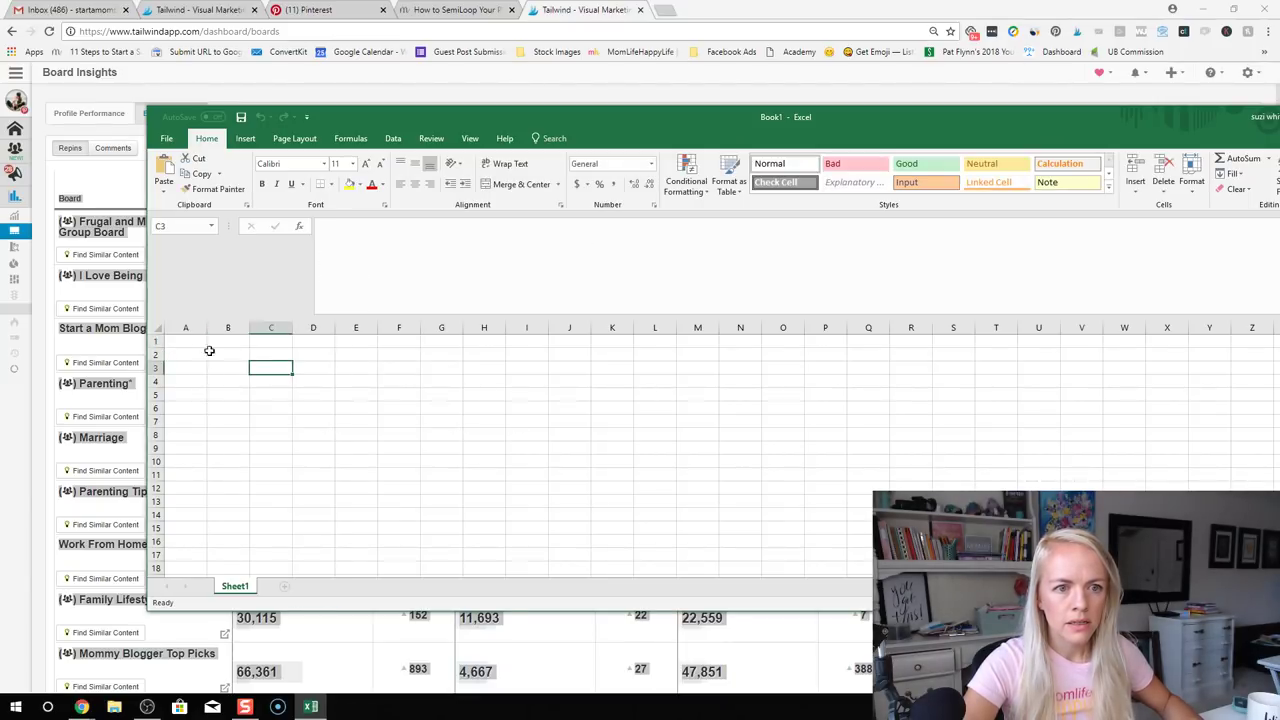
# Paste the copied board table at cell A1 and autofit all column widths and row heights
pyautogui.click(196, 343)
pyautogui.hotkey('ctrl', 'v')
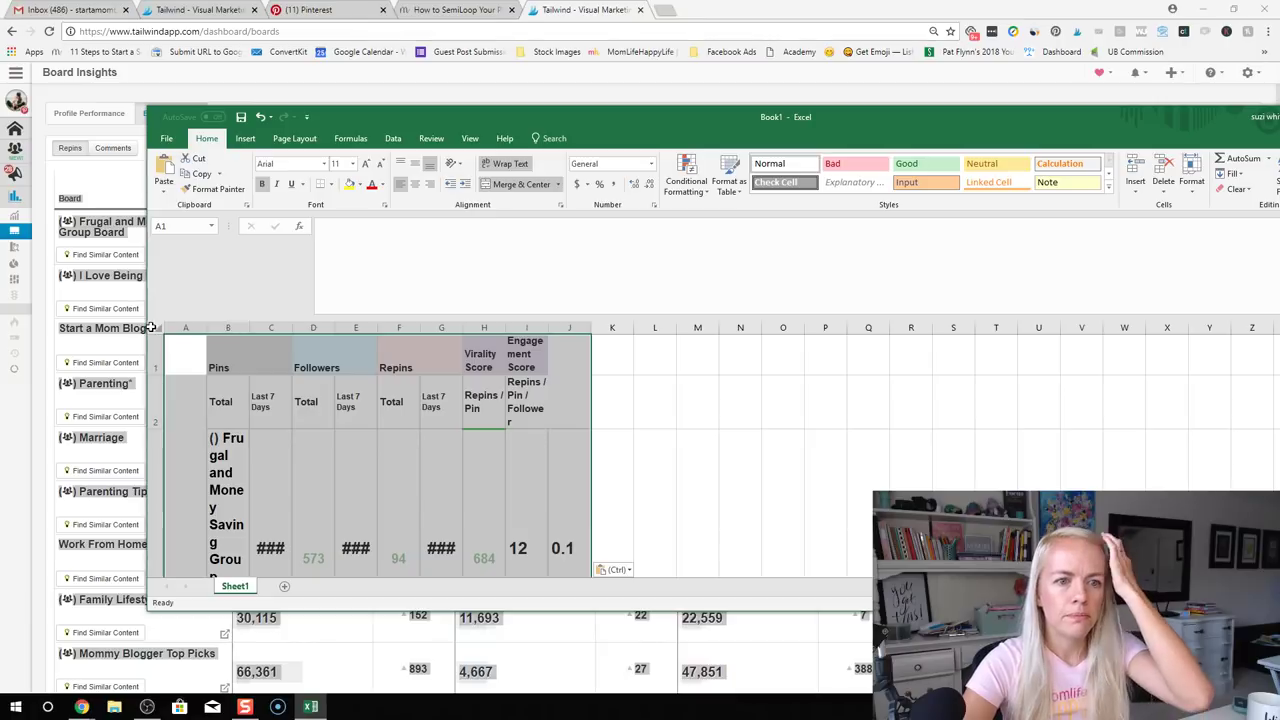
pyautogui.click(162, 329)
pyautogui.moveTo(207, 328); pyautogui.dragTo(424, 328)
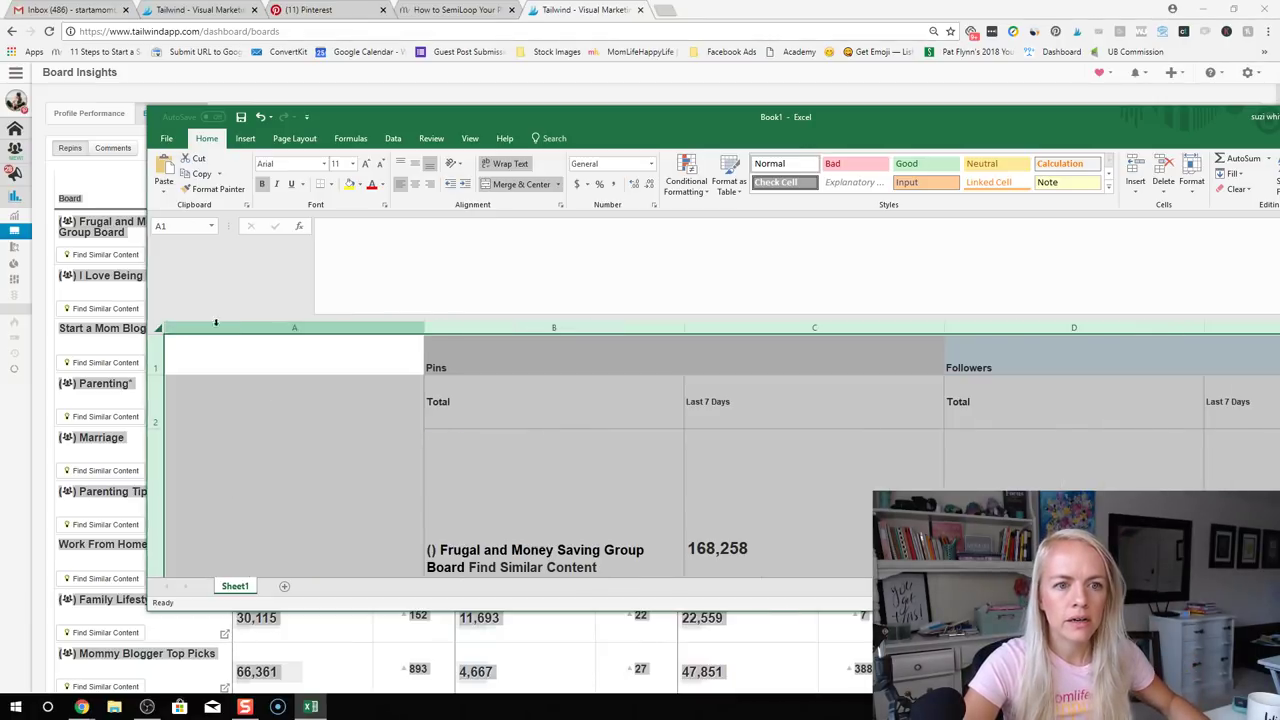
pyautogui.doubleClick(420, 328)
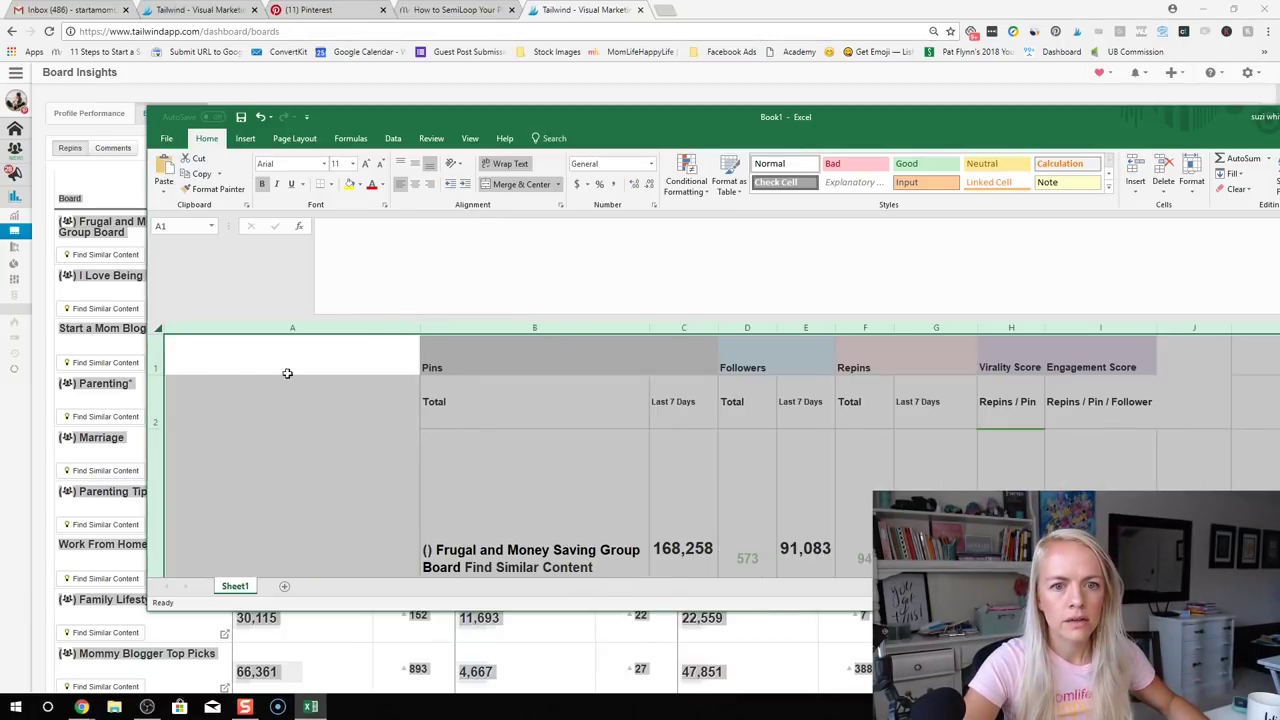
pyautogui.doubleClick(163, 373)
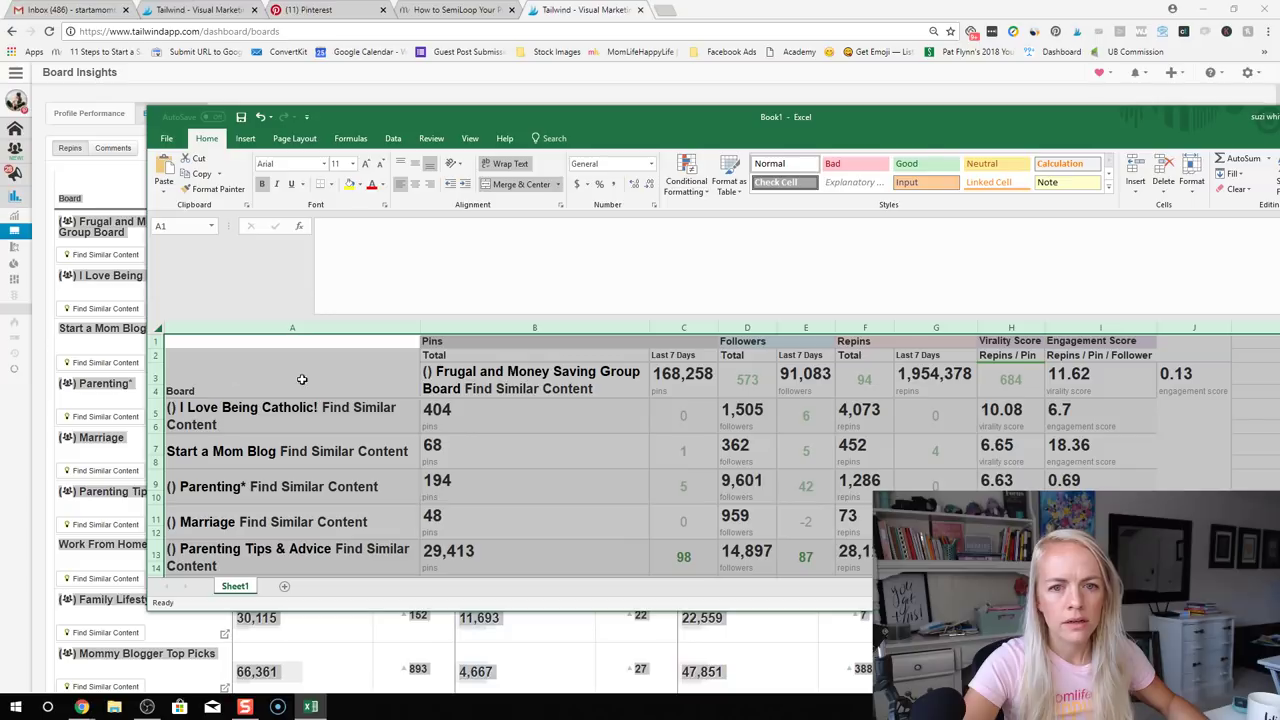
# Try to move the Frugal and Money Saving Group Board row's cells to line up with the other boards
pyautogui.click(551, 408)
pyautogui.click(357, 377)
pyautogui.rightClick(357, 376)
pyautogui.press('Escape')
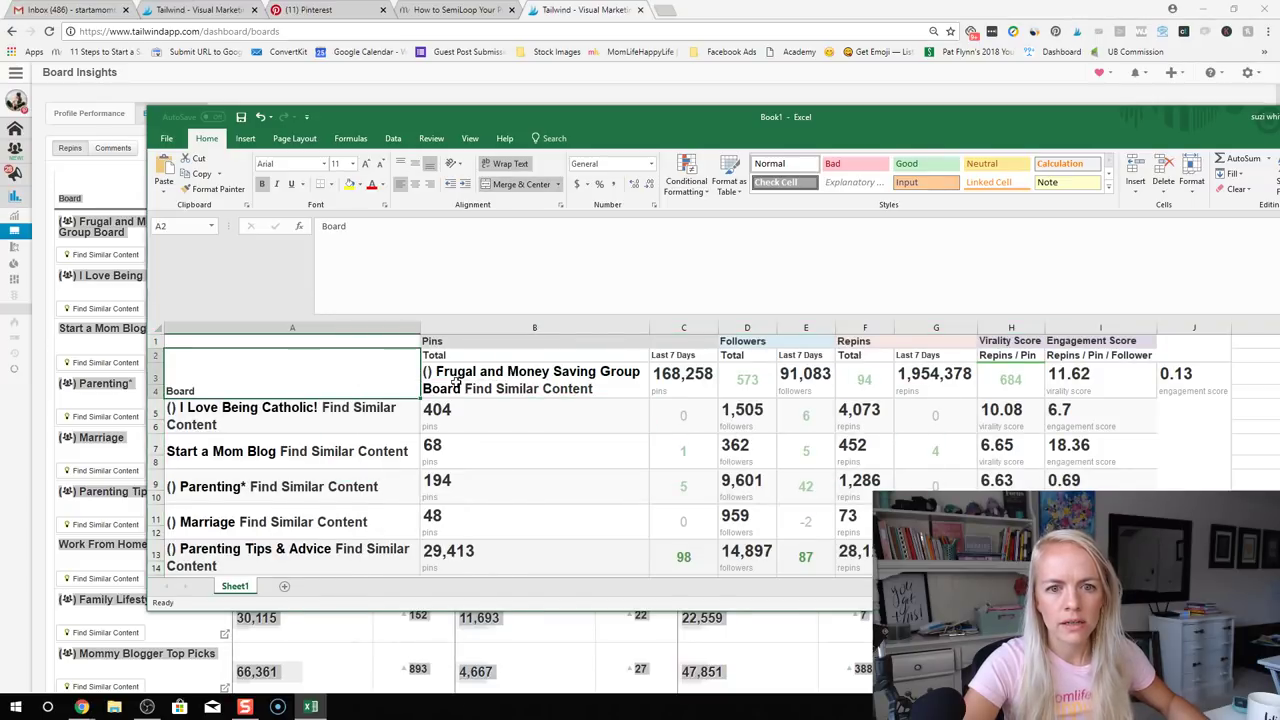
pyautogui.moveTo(456, 381); pyautogui.dragTo(1163, 390)
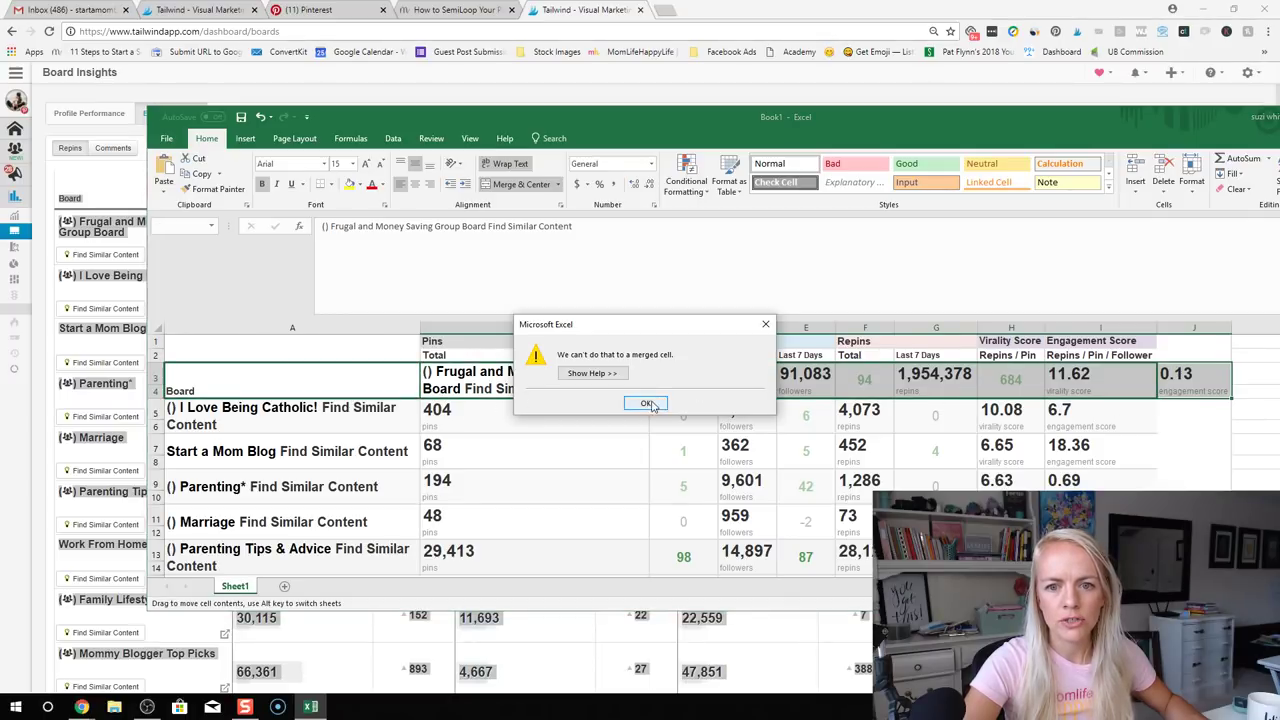
pyautogui.click(646, 408)
# Unmerge the Board header cell in column A
pyautogui.click(400, 376)
pyautogui.rightClick(398, 377)
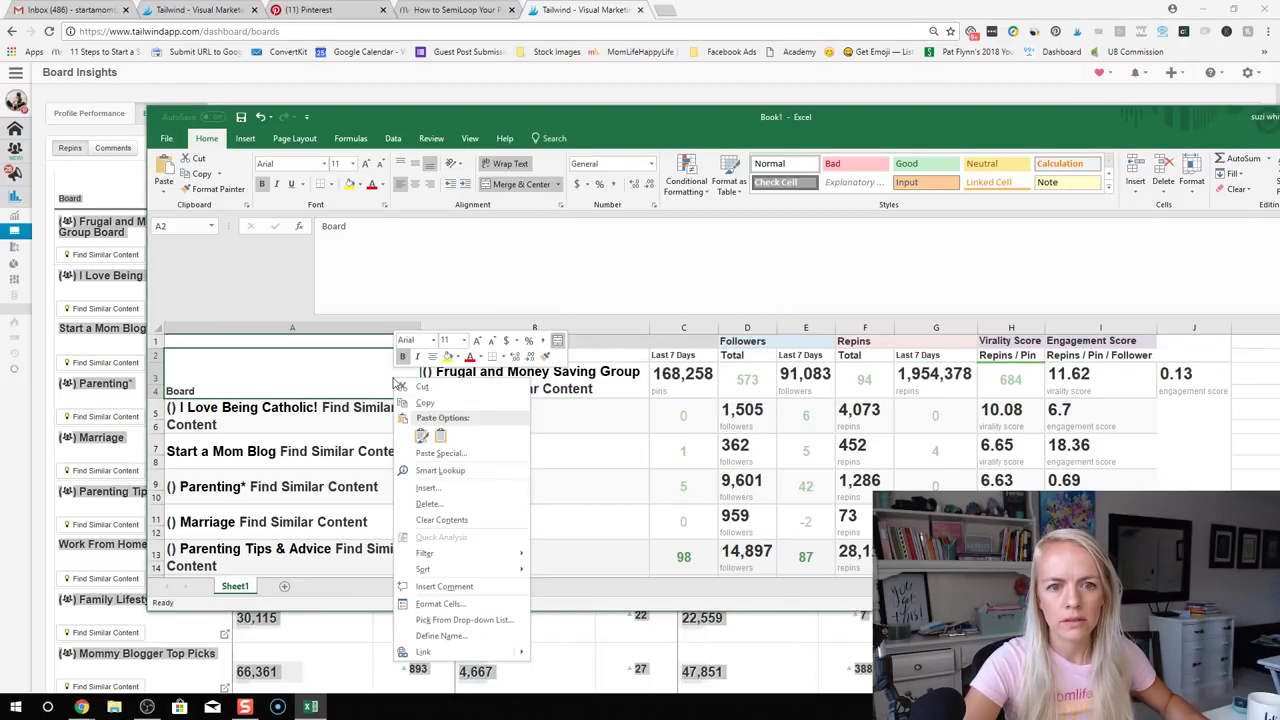
pyautogui.press('Escape')
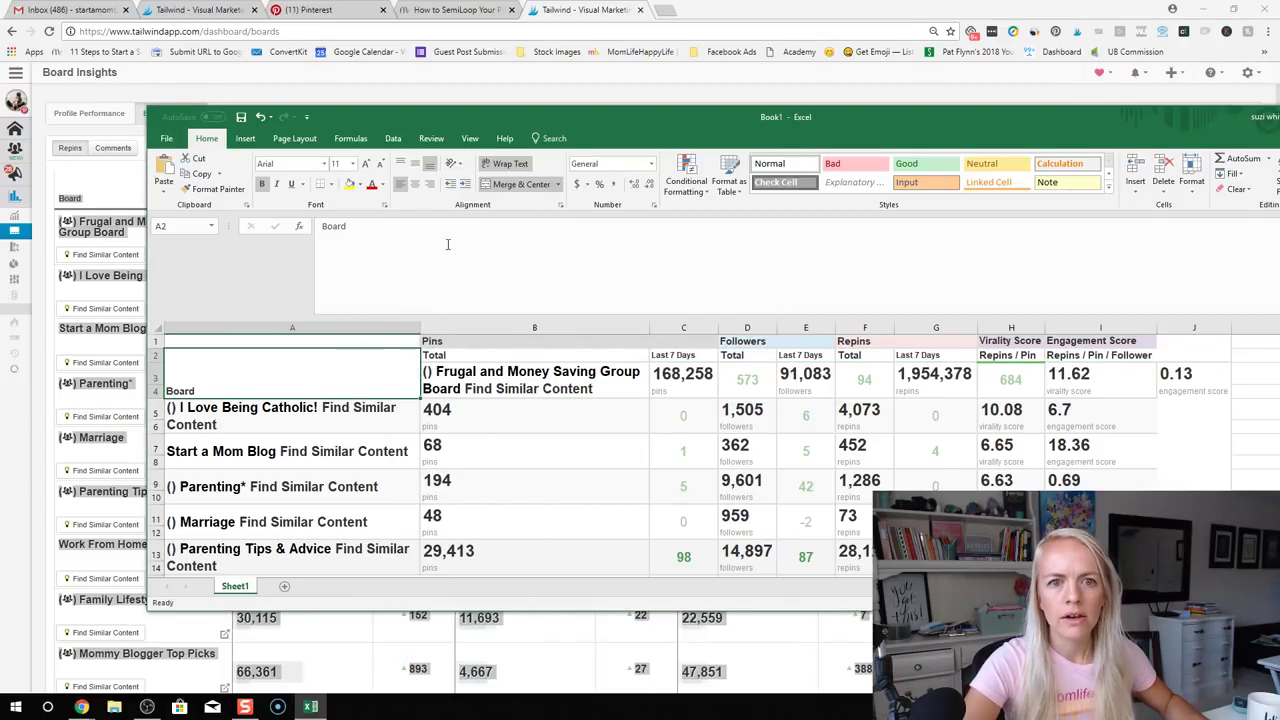
pyautogui.click(520, 184)
# Move the Frugal and Money Saving Group Board row's cells one column back to start in column A, accepting that merged cells get unmerged
pyautogui.moveTo(568, 384); pyautogui.dragTo(1190, 395)
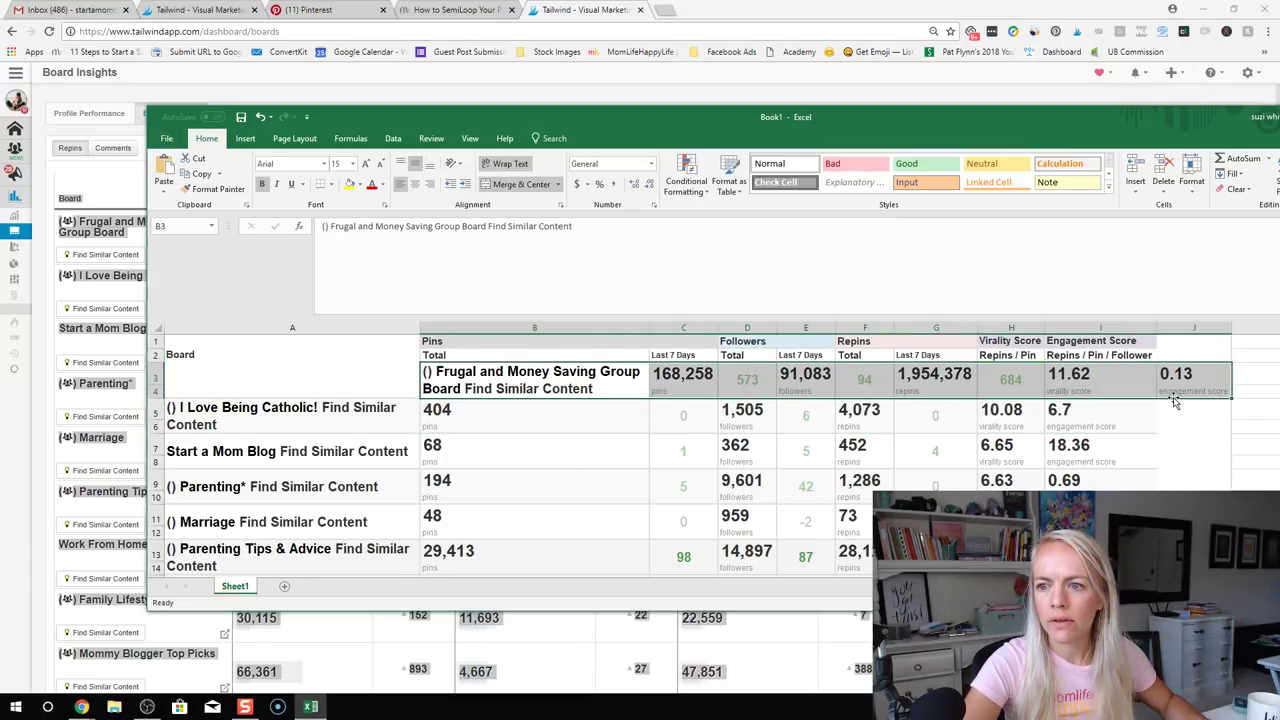
pyautogui.moveTo(1068, 393); pyautogui.dragTo(1066, 393)
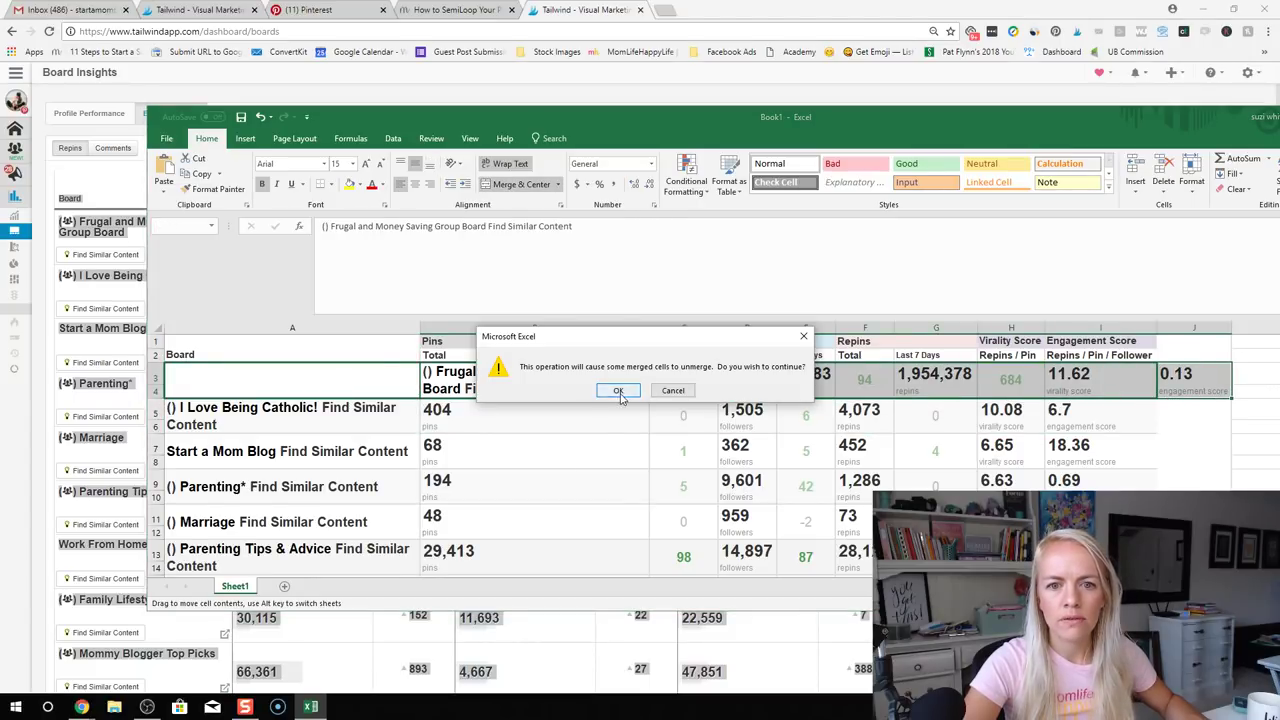
pyautogui.click(617, 391)
pyautogui.click(582, 426)
pyautogui.moveTo(623, 127); pyautogui.dragTo(588, 85)
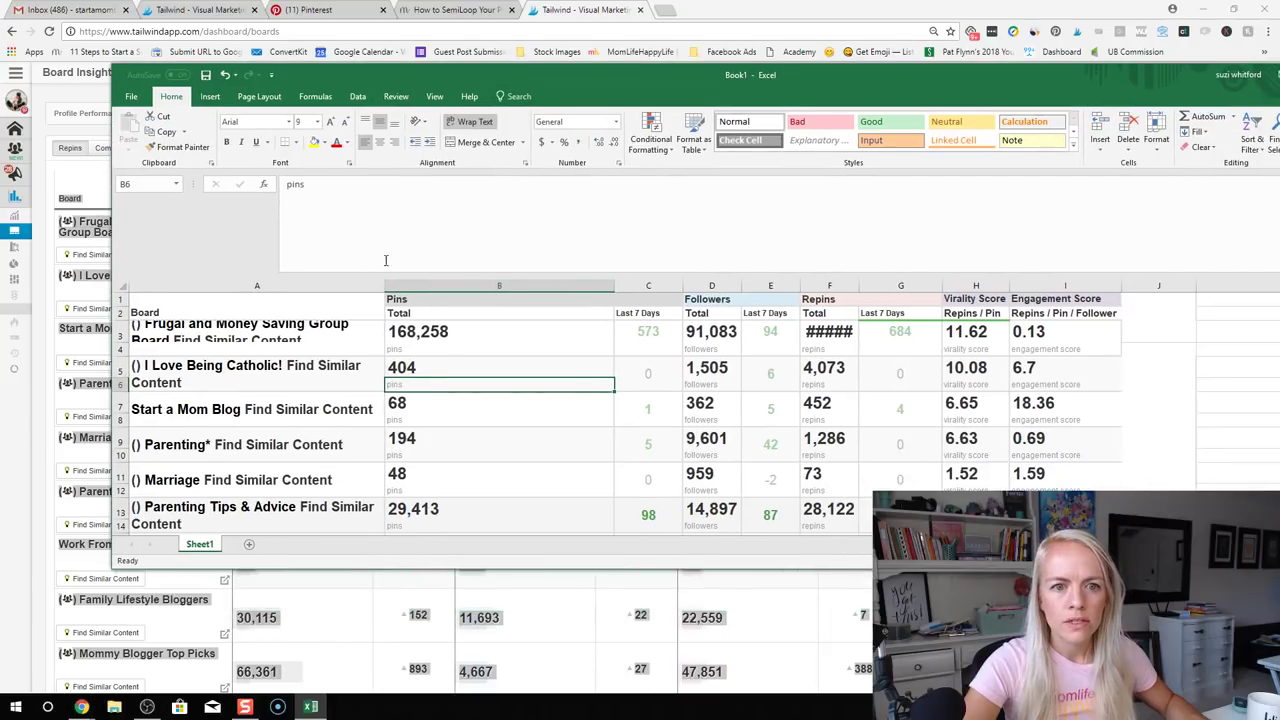
# Set the font size of the entire sheet to 12
pyautogui.click(117, 285)
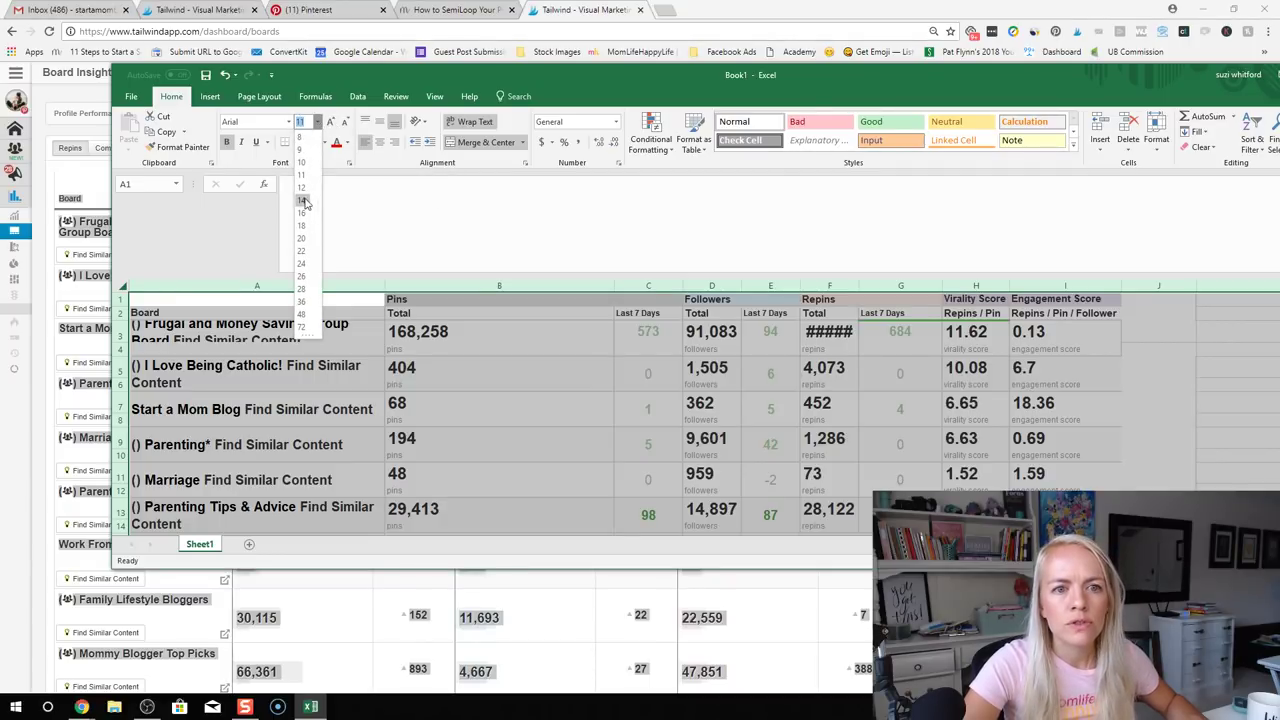
pyautogui.click(302, 187)
pyautogui.click(298, 366)
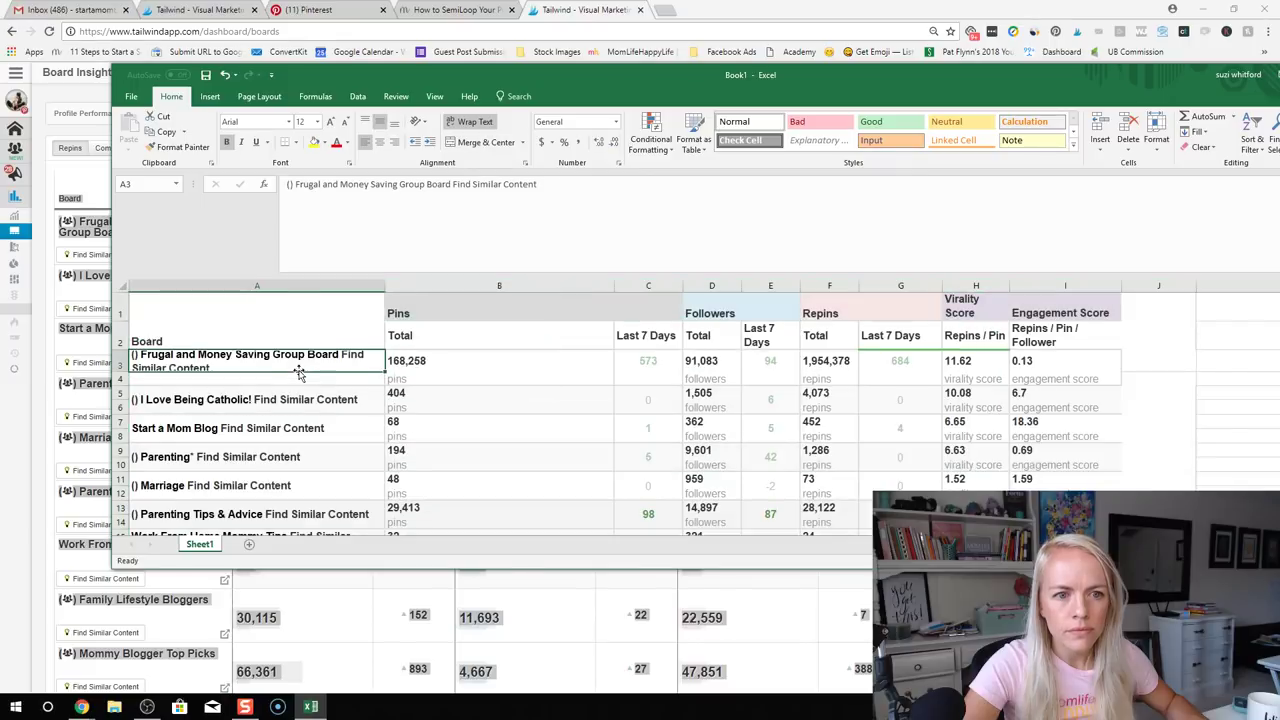
# Review the board names in column A, from I Love Being Catholic! through Mommy Blogger Top Picks, to identify the different topics
pyautogui.click(270, 410)
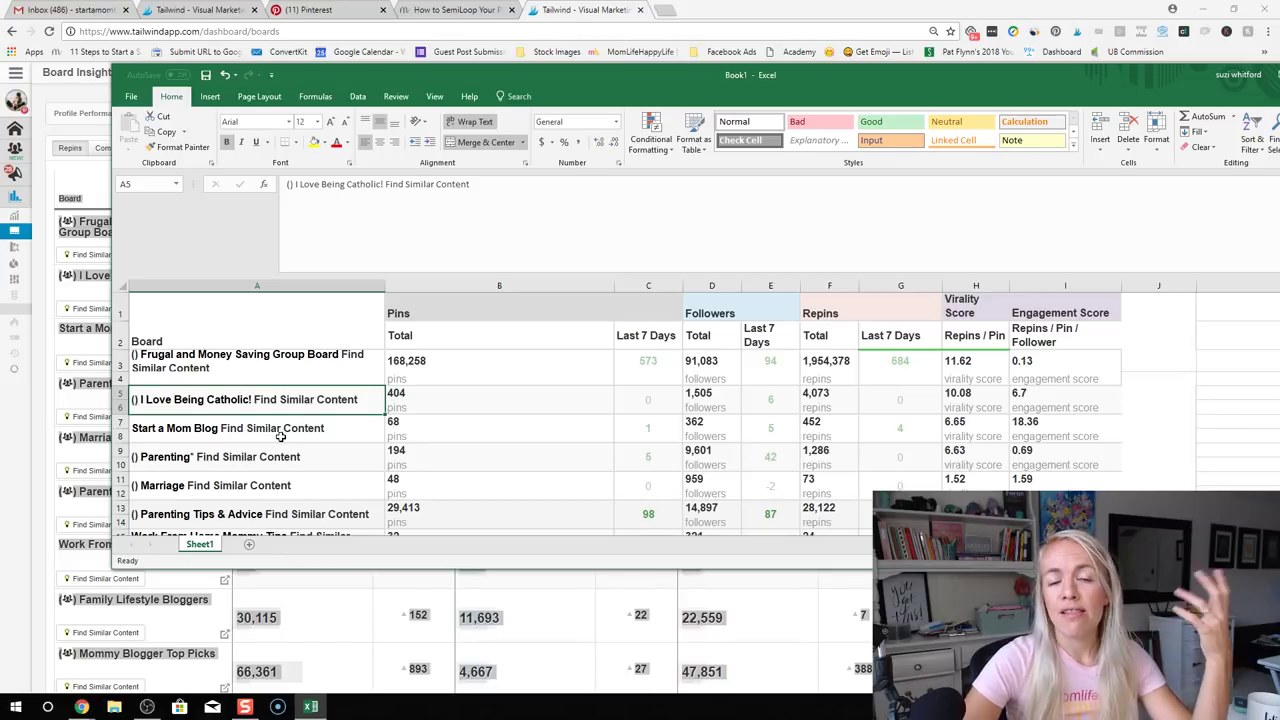
pyautogui.click(324, 470)
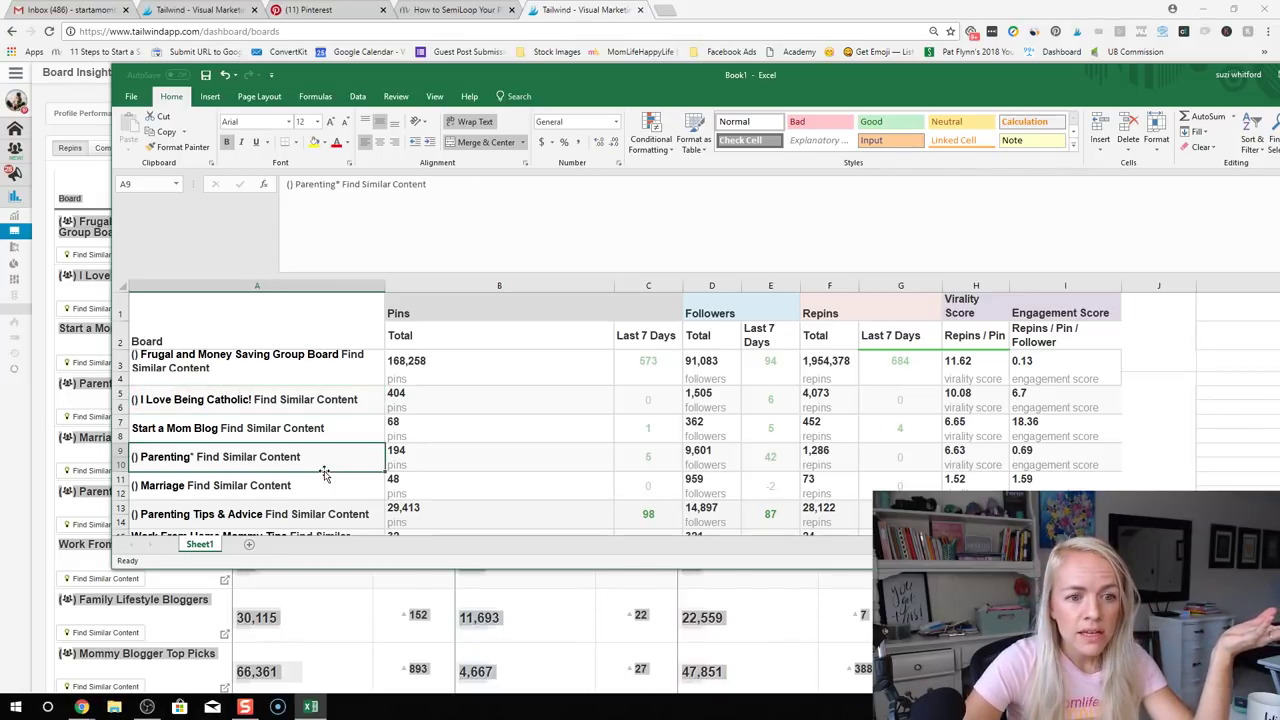
pyautogui.click(318, 491)
pyautogui.scroll(-1, 316, 480)
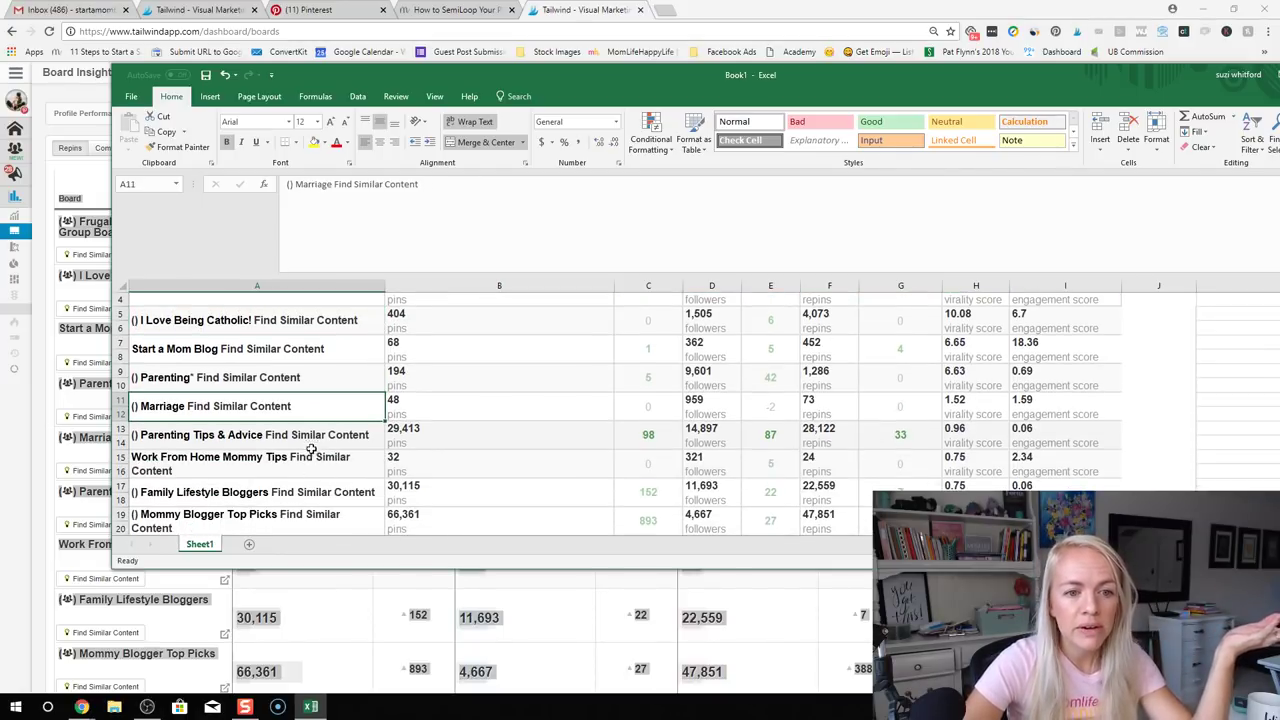
pyautogui.click(311, 445)
pyautogui.click(322, 469)
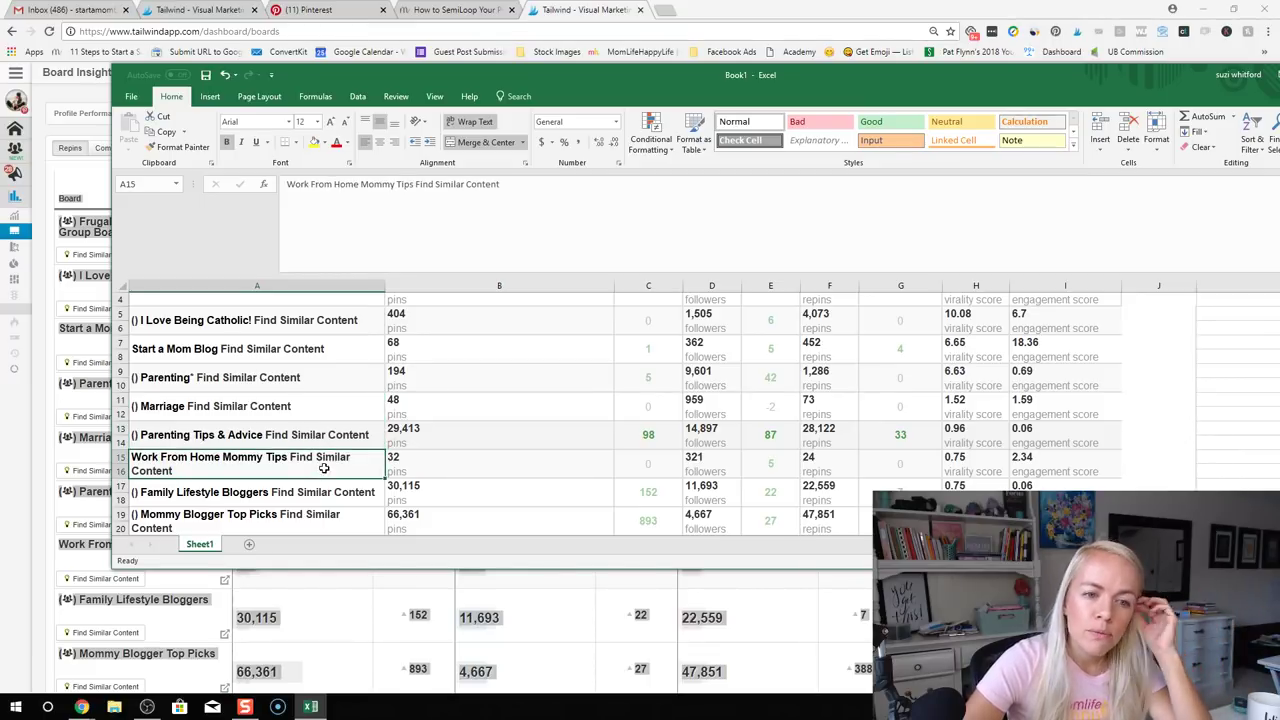
pyautogui.scroll(-1, 347, 472)
pyautogui.click(328, 452)
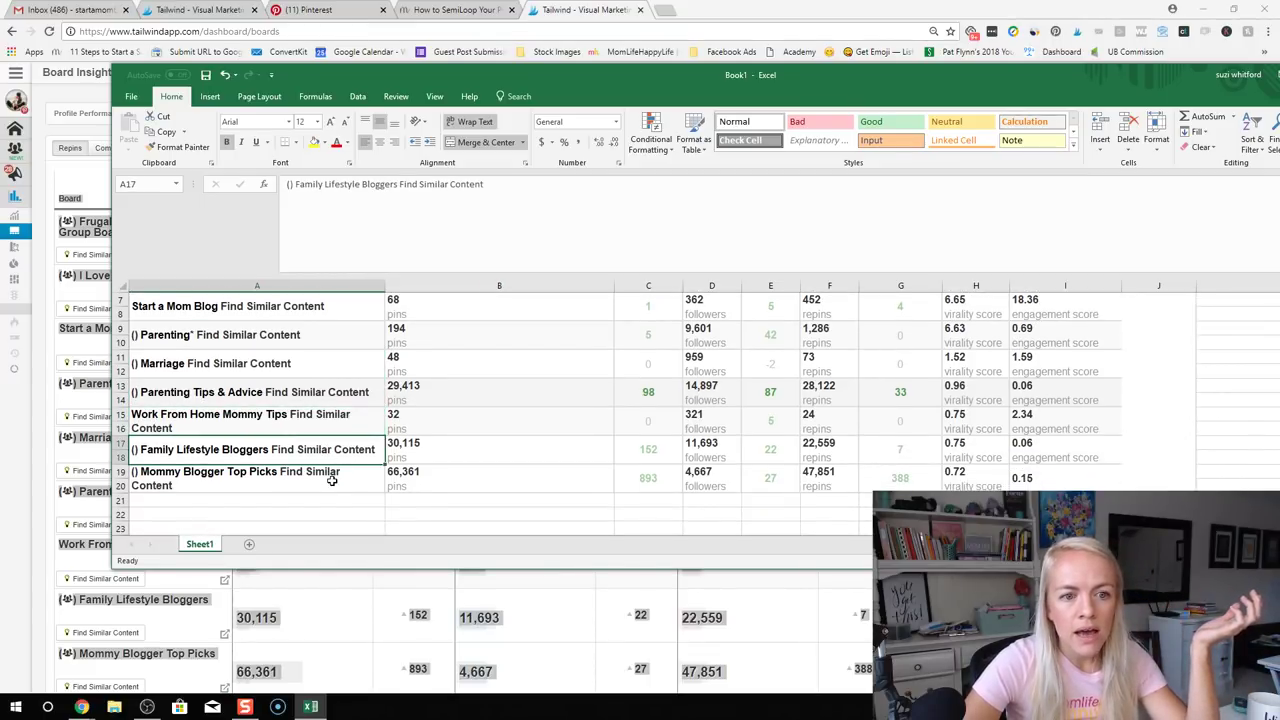
pyautogui.click(280, 484)
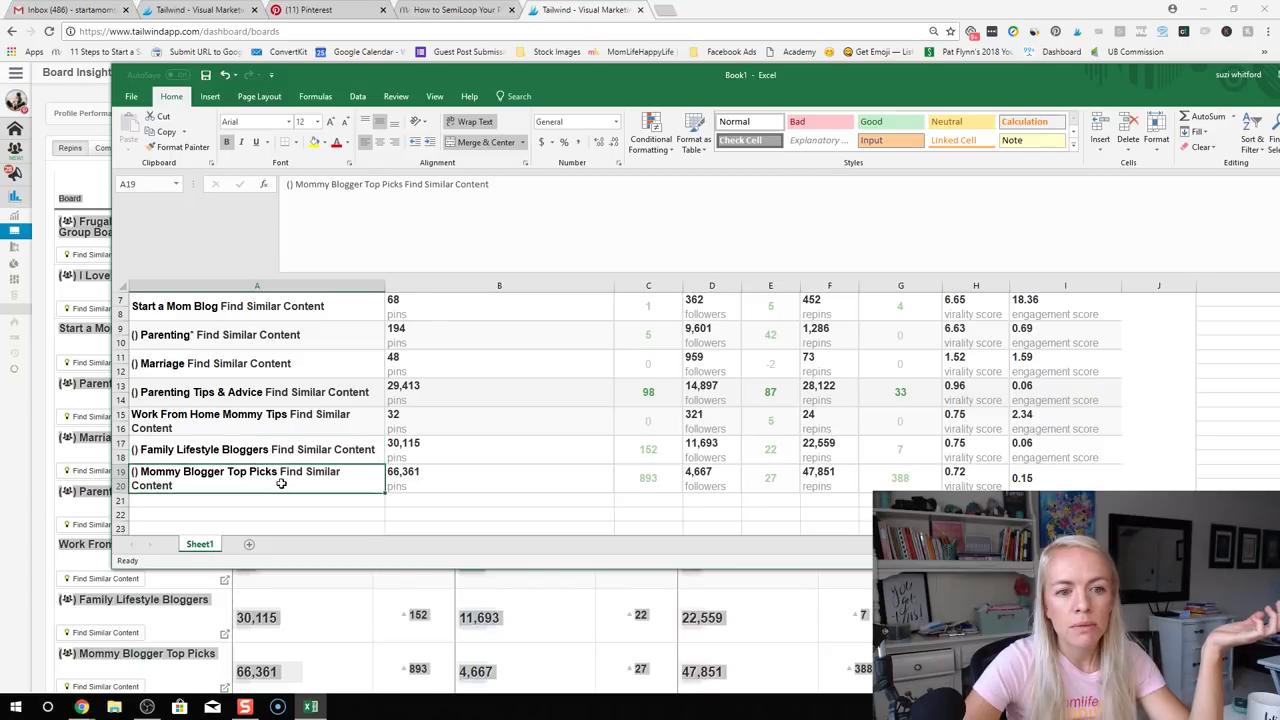
pyautogui.scroll(2, 706, 482)
pyautogui.scroll(-3, 437, 409)
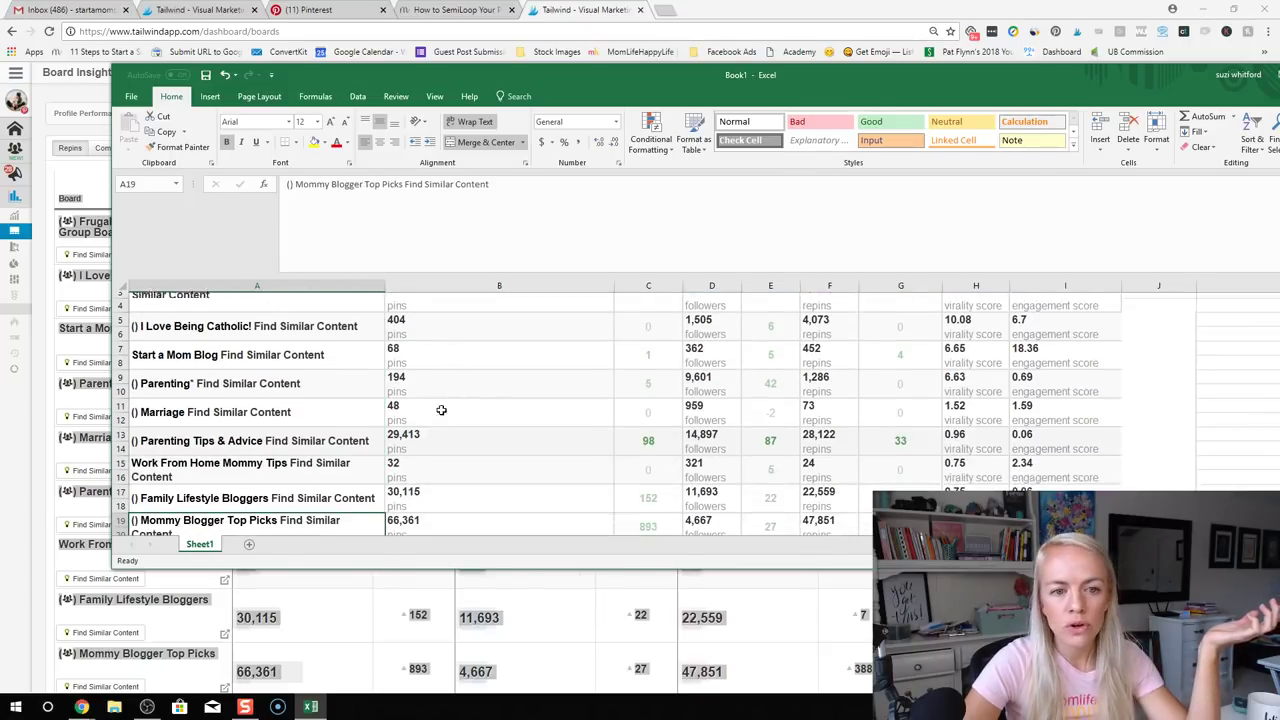
pyautogui.scroll(3, 346, 392)
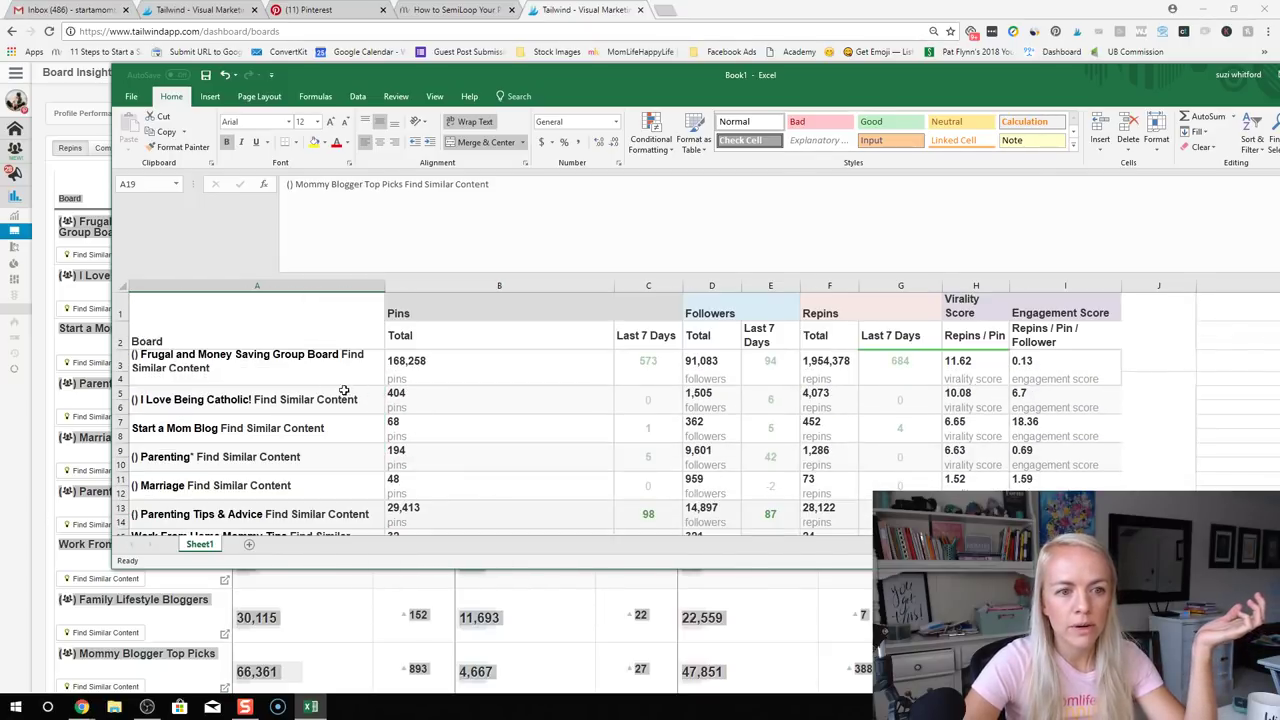
pyautogui.click(212, 430)
pyautogui.scroll(-2, 284, 460)
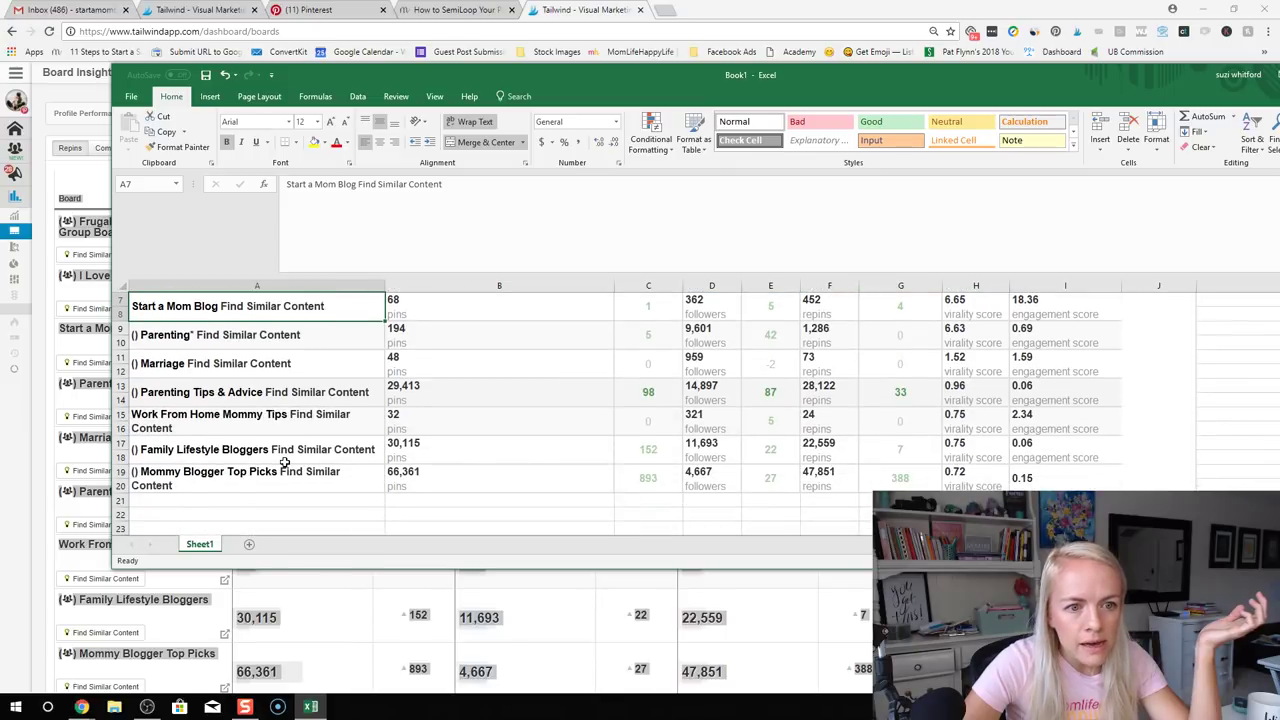
pyautogui.click(278, 423)
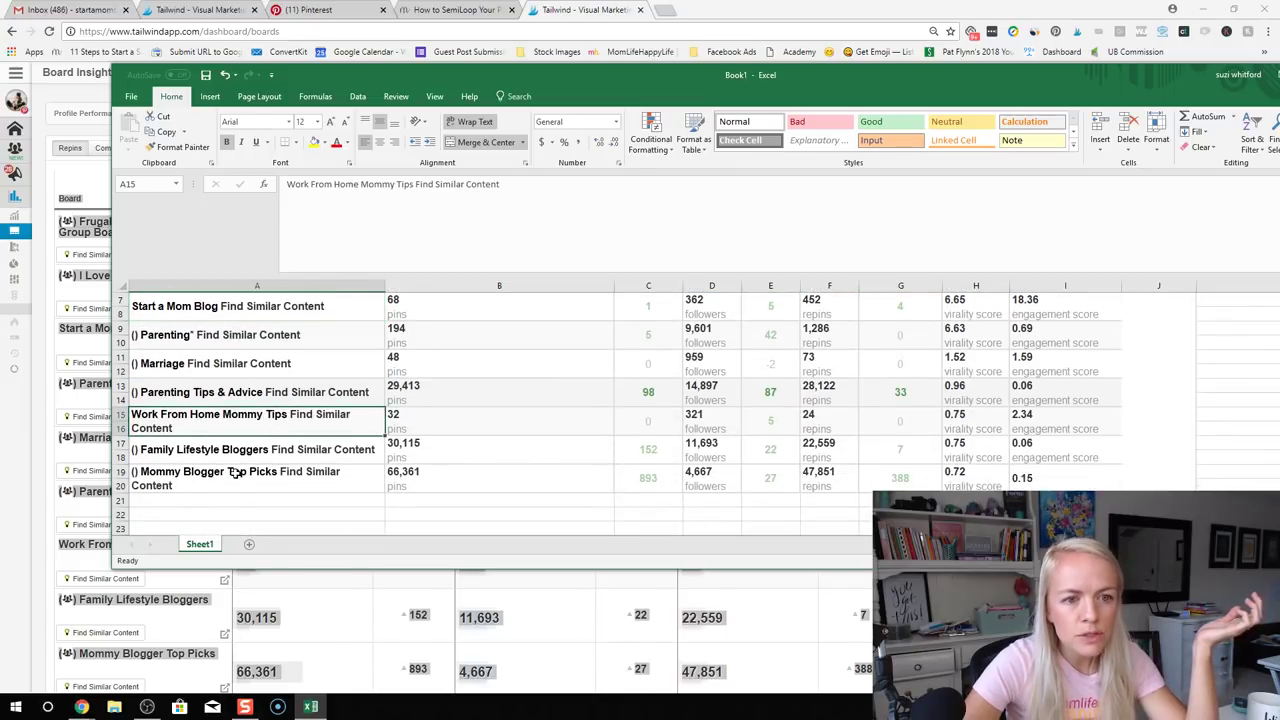
pyautogui.scroll(2, 258, 455)
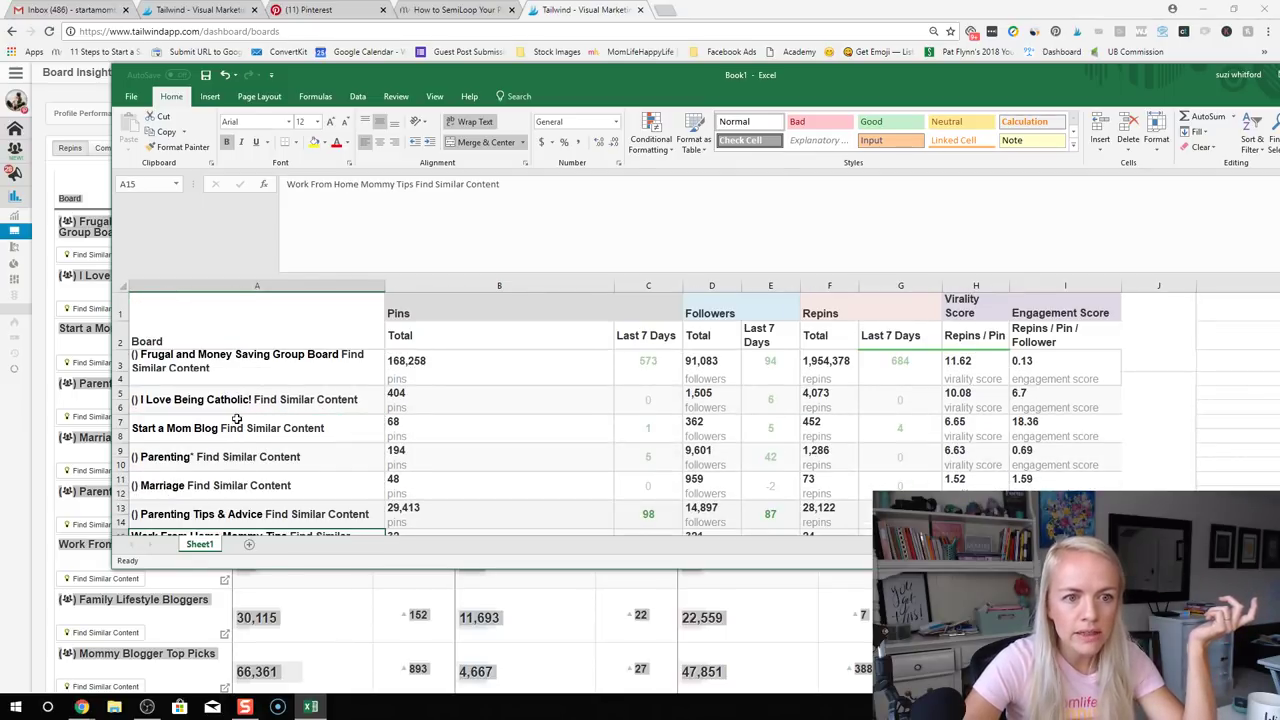
pyautogui.click(236, 434)
pyautogui.scroll(-1, 236, 455)
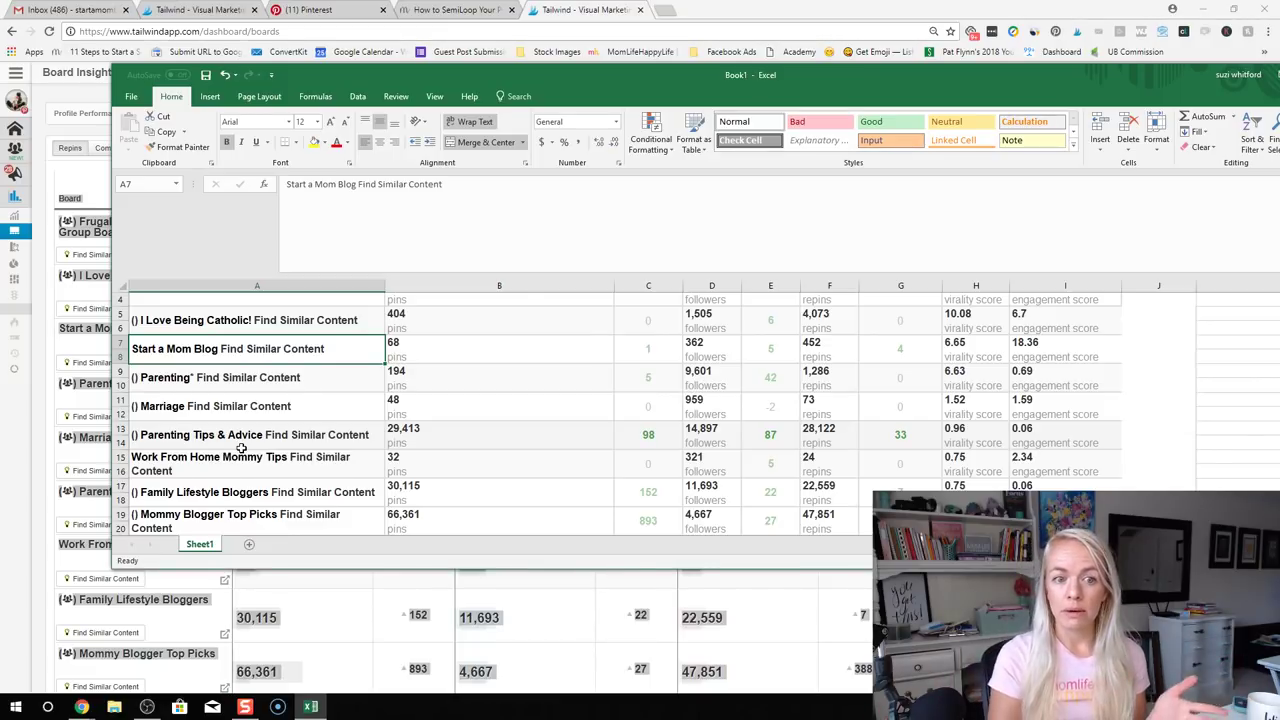
# Move the workbook window aside and open the publisher's Board Lists page in Tailwind
pyautogui.moveTo(570, 87); pyautogui.dragTo(910, 147)
pyautogui.moveTo(678, 129); pyautogui.dragTo(996, 50)
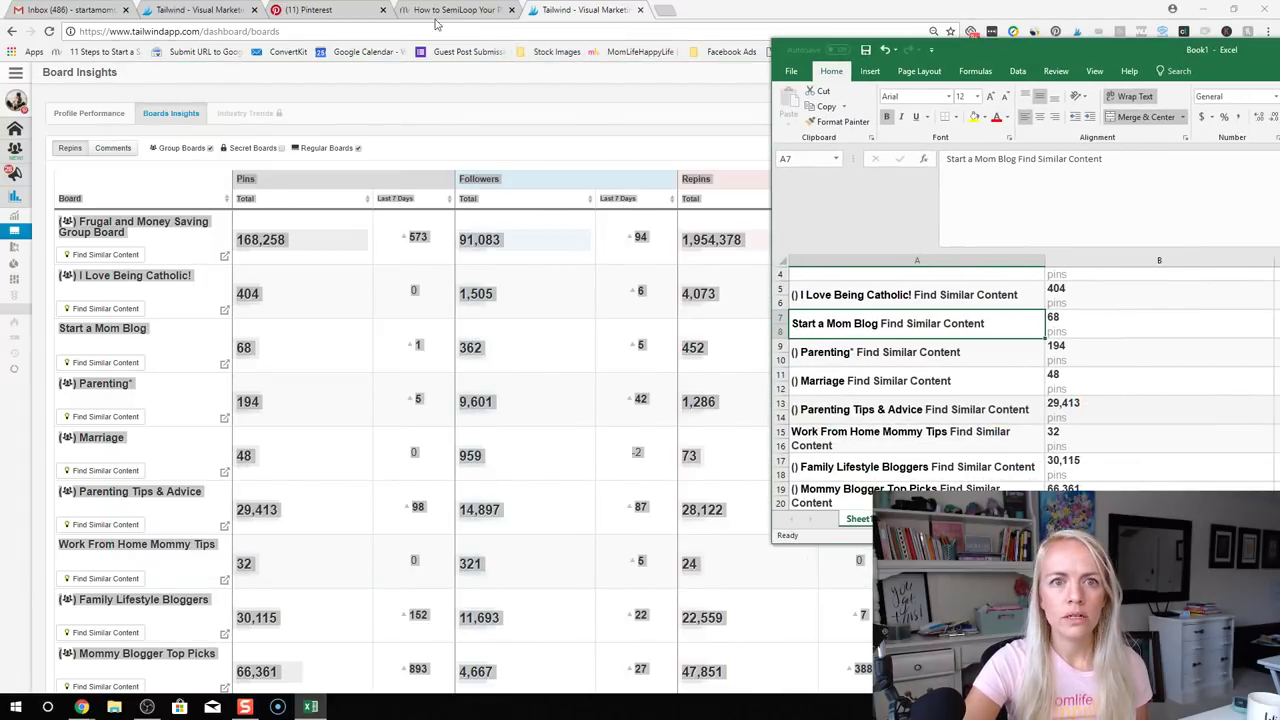
pyautogui.click(568, 14)
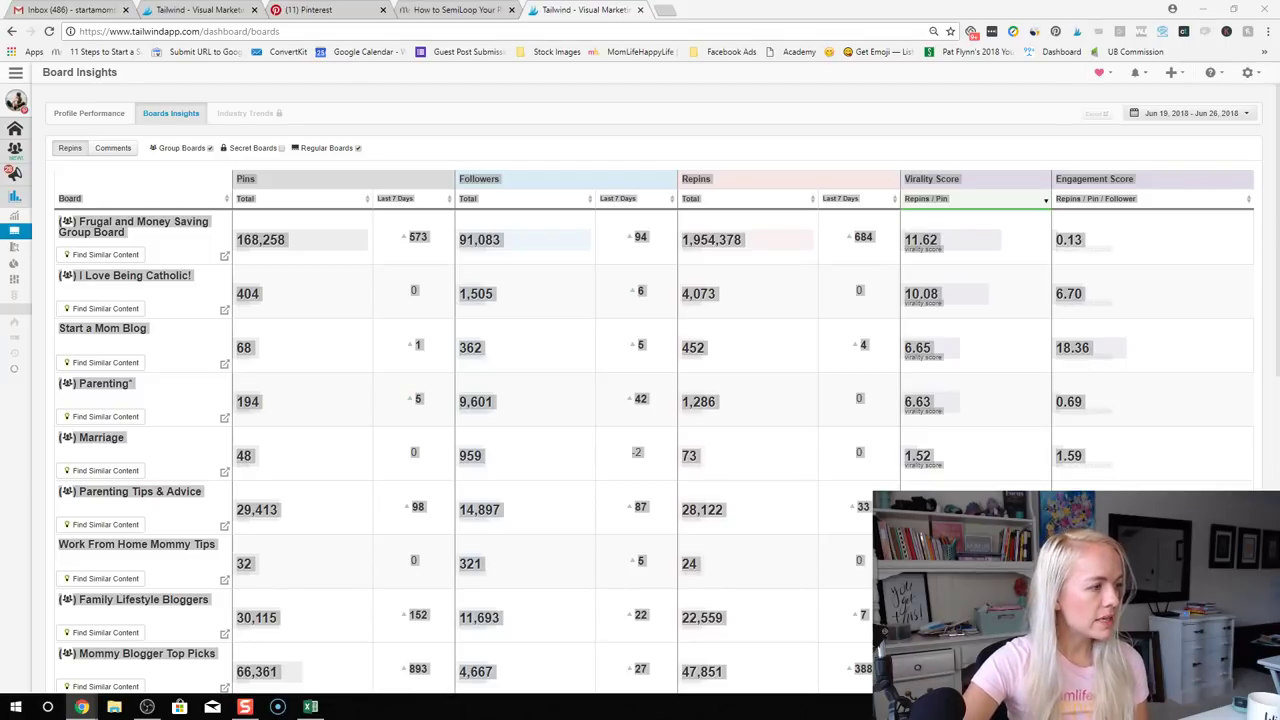
pyautogui.hotkey('ctrl', 'a')
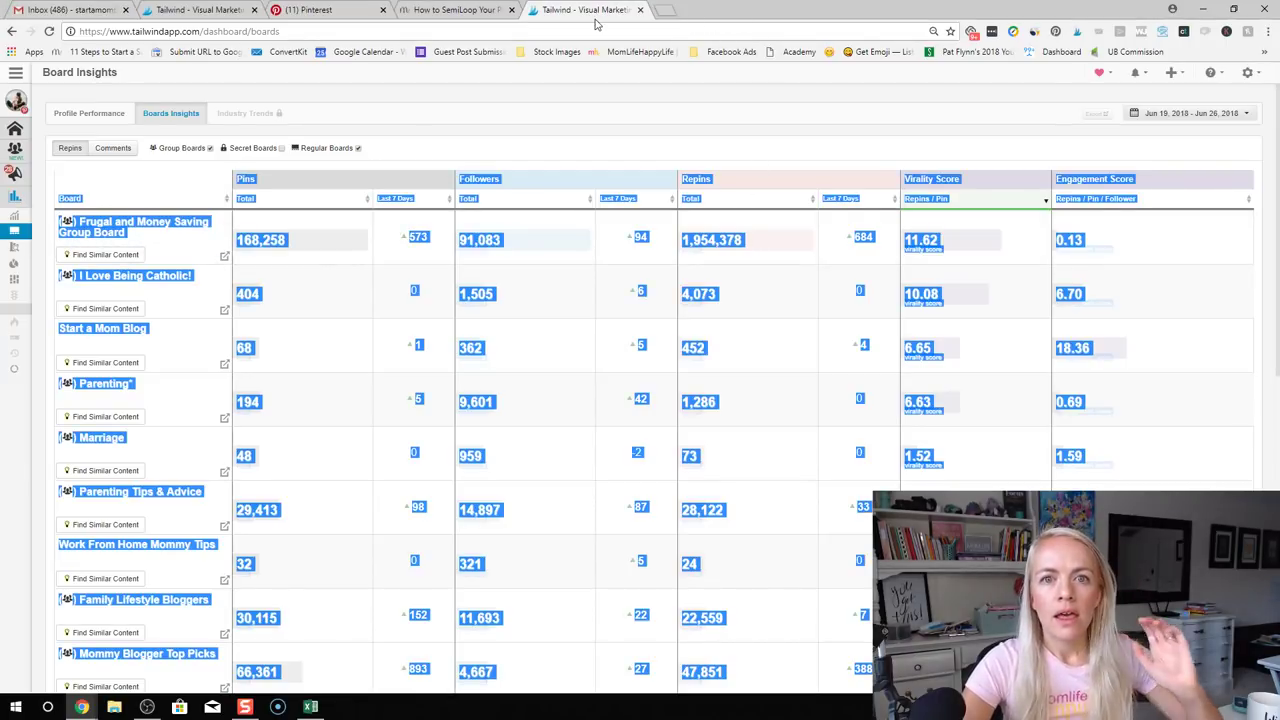
pyautogui.click(551, 163)
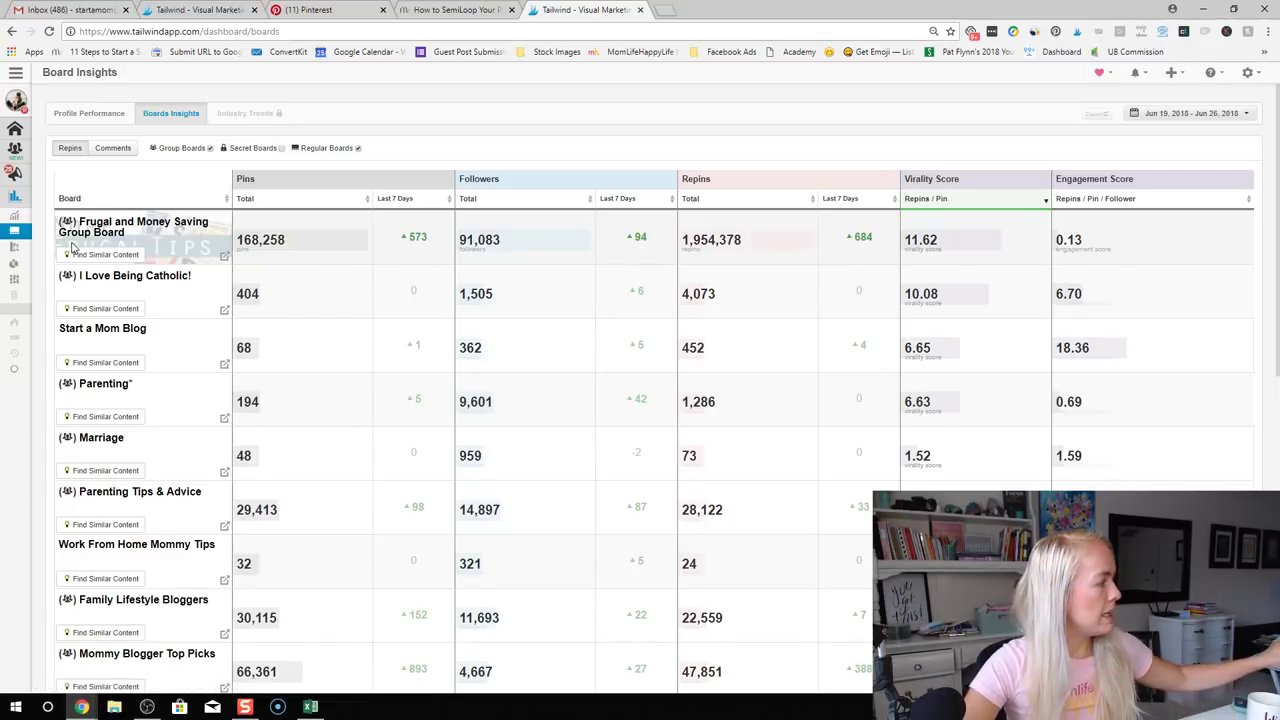
pyautogui.moveTo(87, 217)
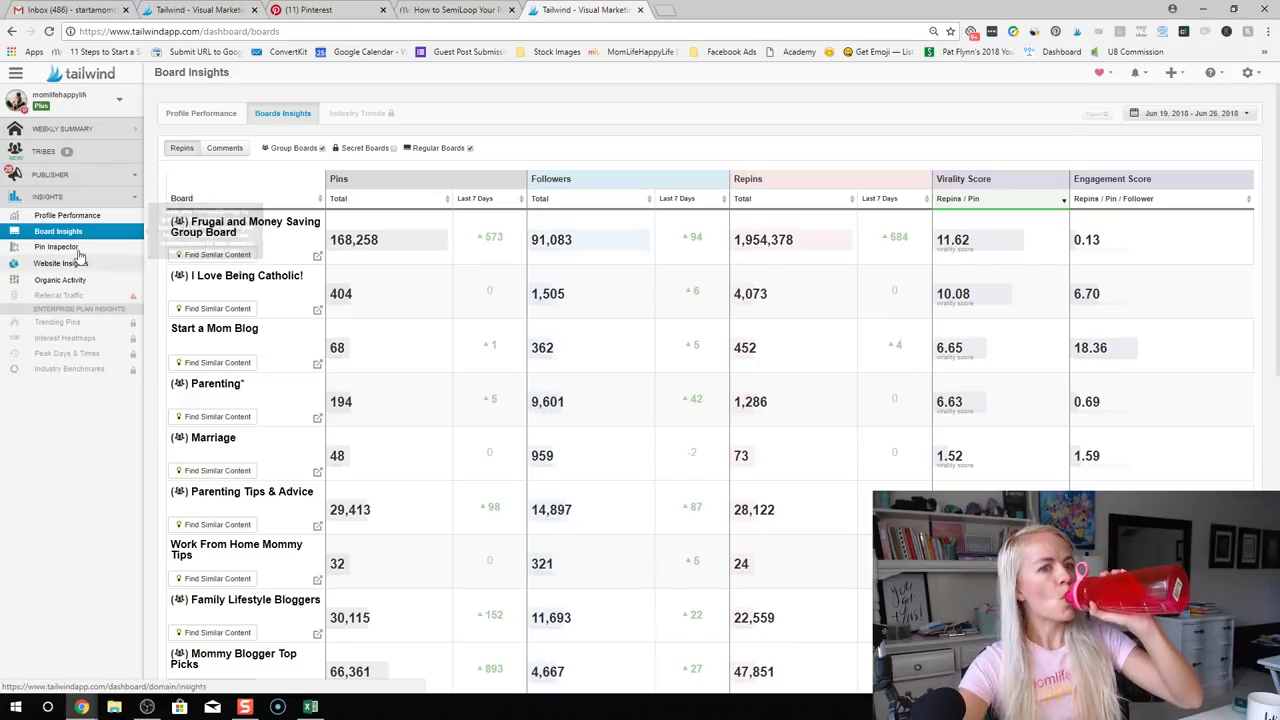
pyautogui.click(77, 176)
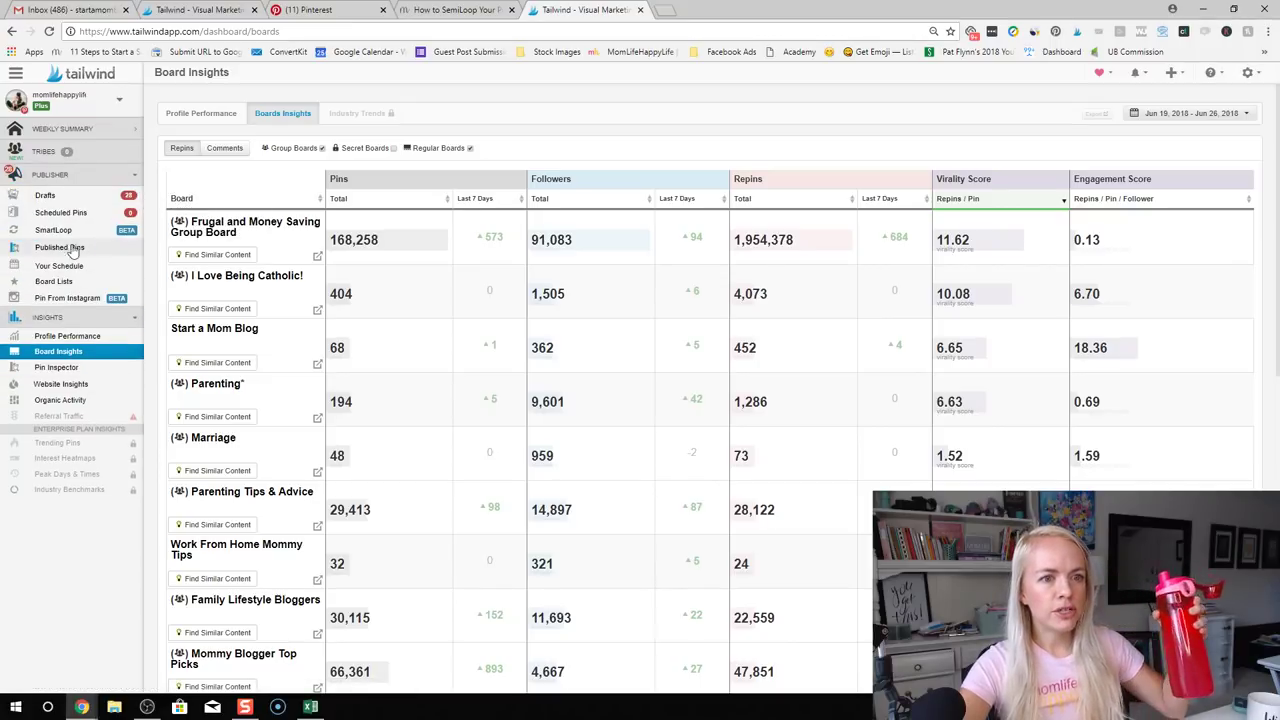
pyautogui.click(60, 282)
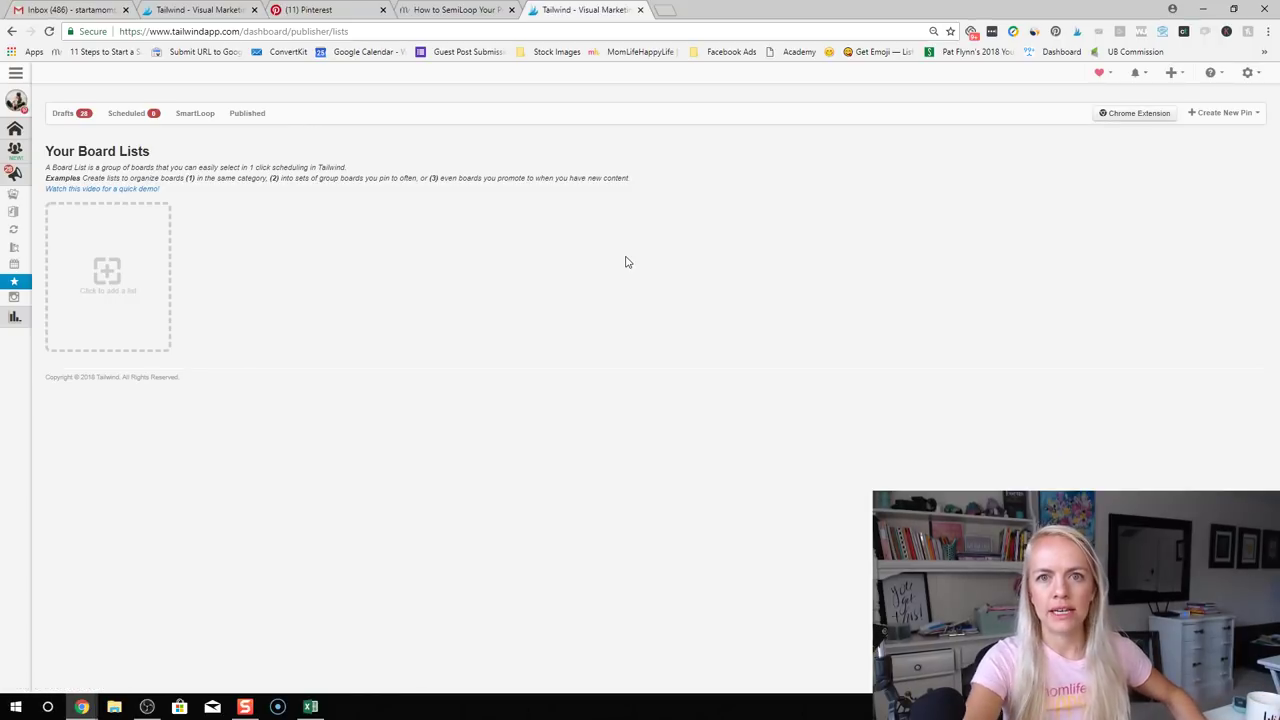
# Restore the browser window from full screen, narrow it and place it beside the Excel workbook
pyautogui.doubleClick(806, 22)
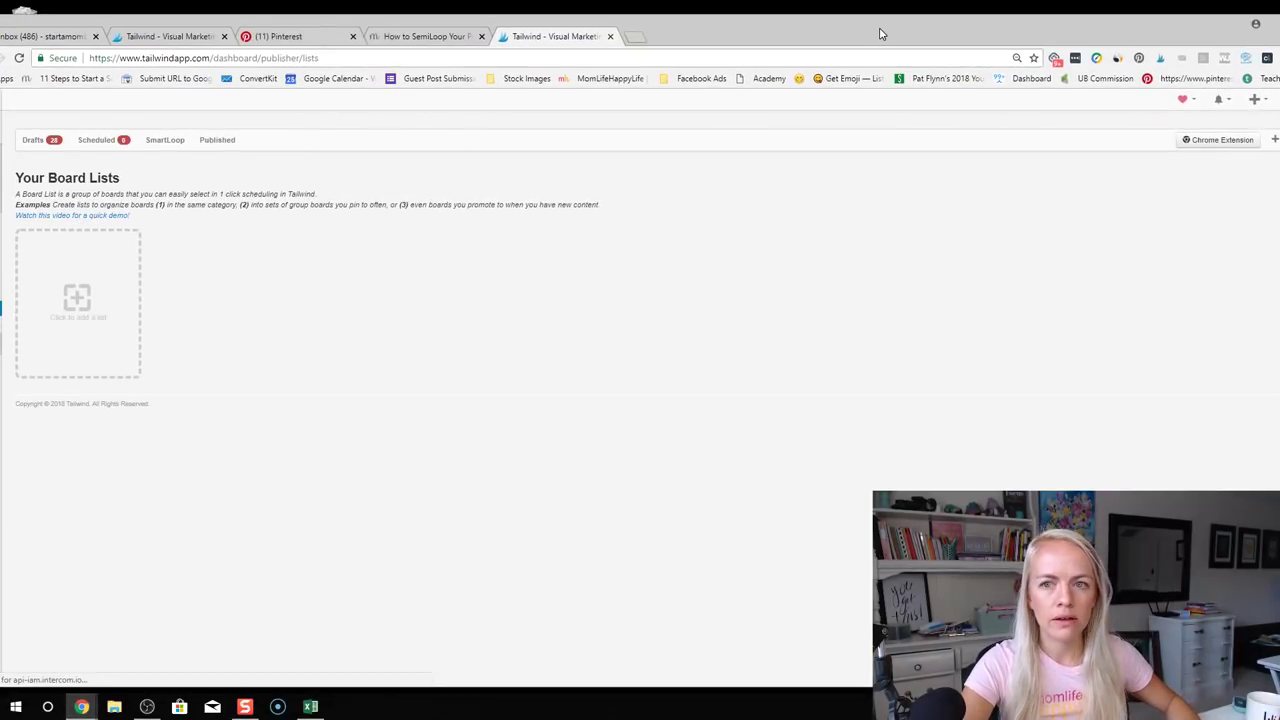
pyautogui.click(1184, 150)
pyautogui.moveTo(1127, 77); pyautogui.dragTo(968, 89)
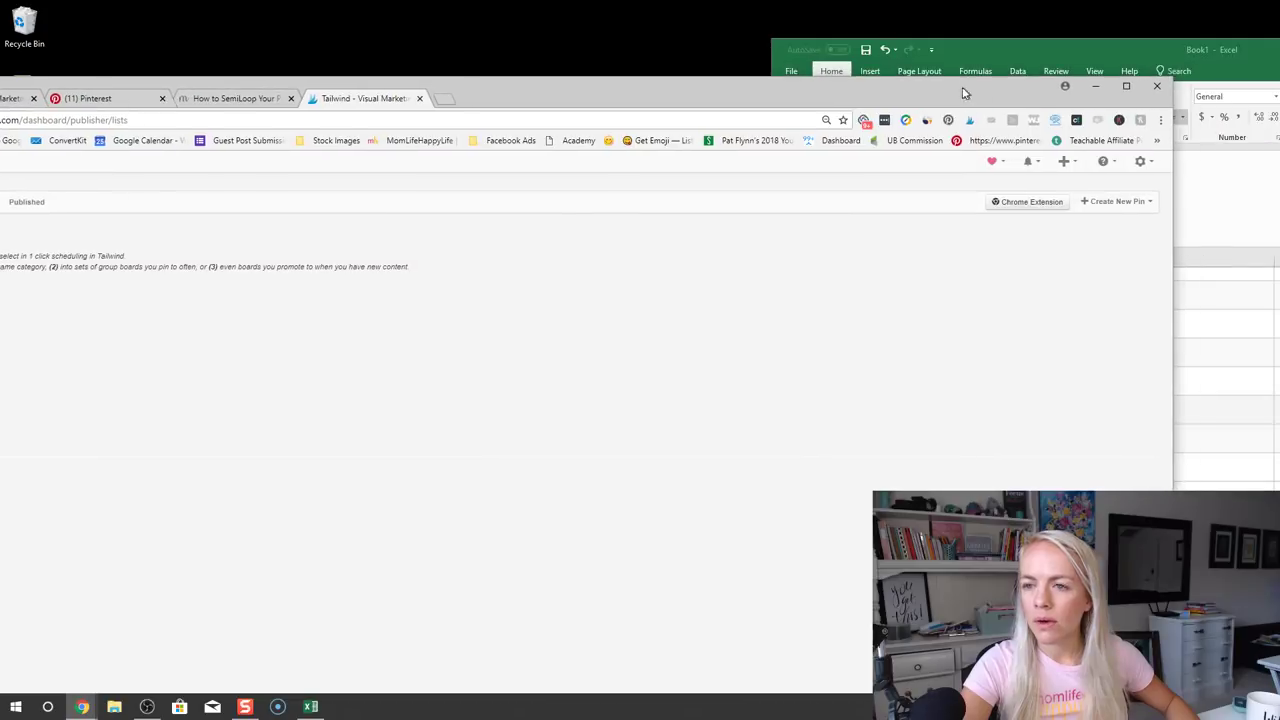
pyautogui.moveTo(1170, 173); pyautogui.dragTo(567, 173)
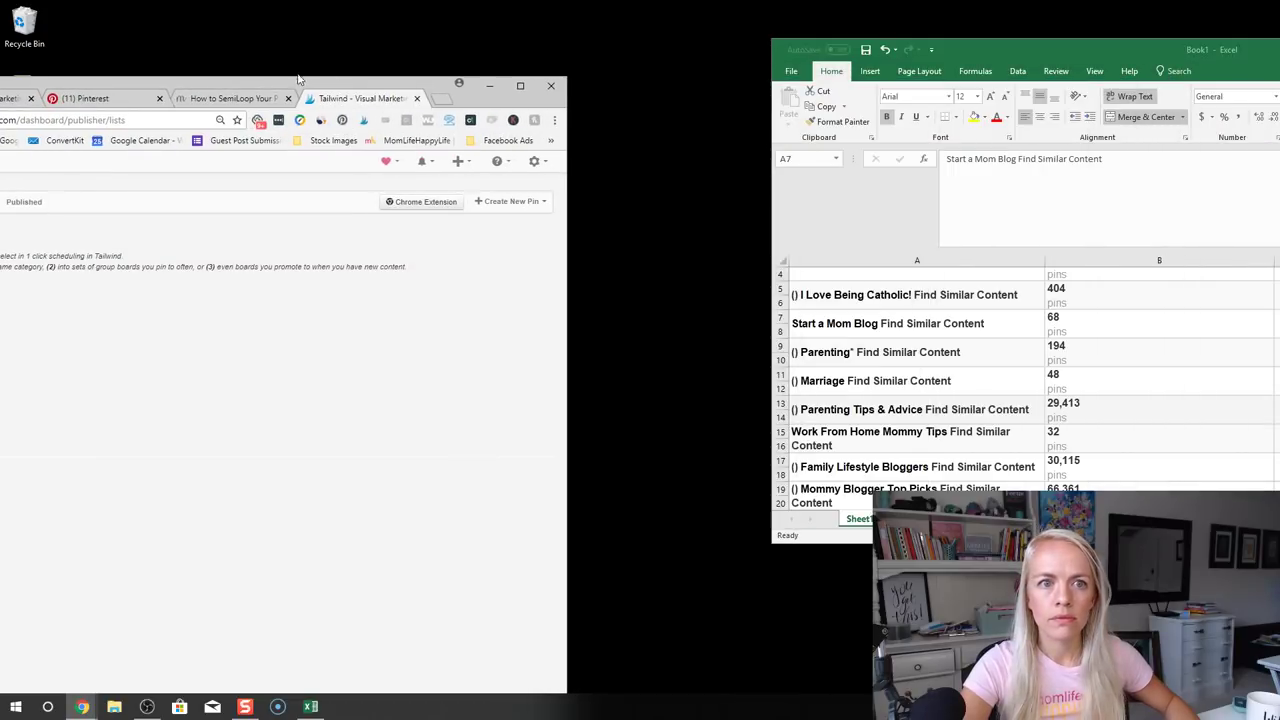
pyautogui.moveTo(290, 87); pyautogui.dragTo(551, 22)
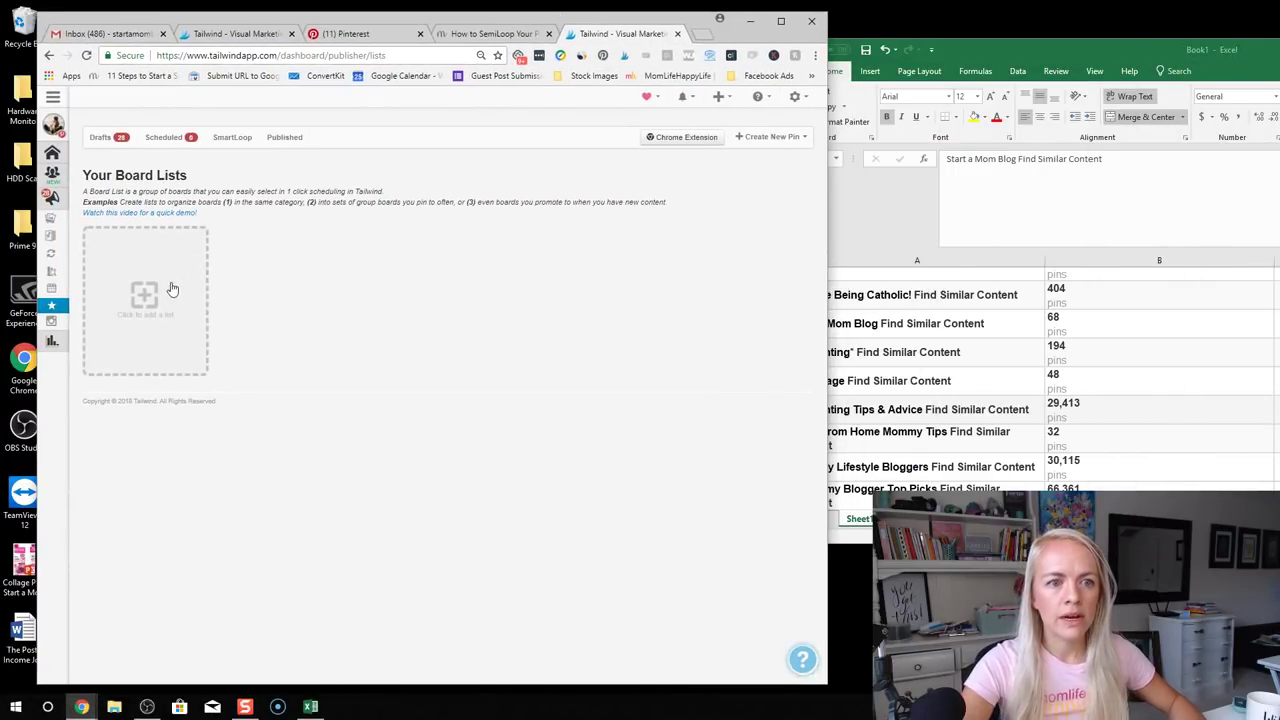
# Highlight the Frugal and Money Saving Group Board, Parenting*, Marriage and Parenting Tips & Advice cells in yellow and reduce their font size to 10
pyautogui.click(888, 338)
pyautogui.click(857, 294)
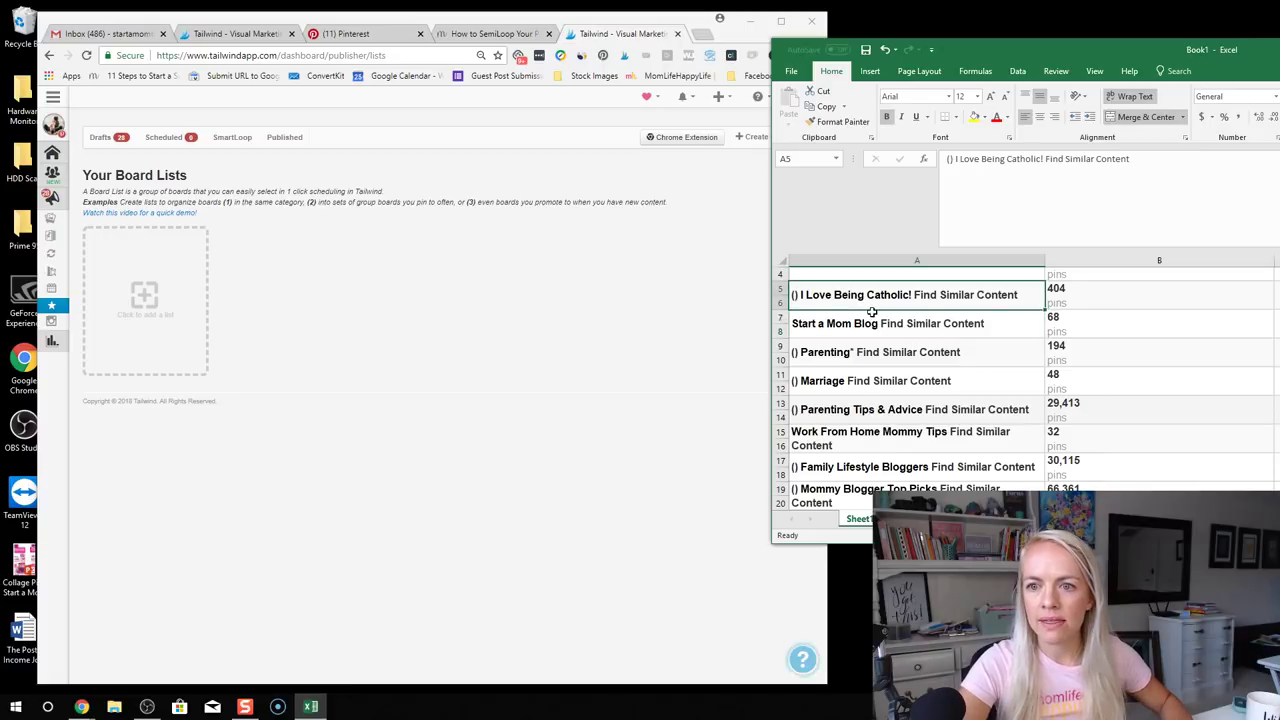
pyautogui.scroll(1, 870, 312)
pyautogui.click(862, 338)
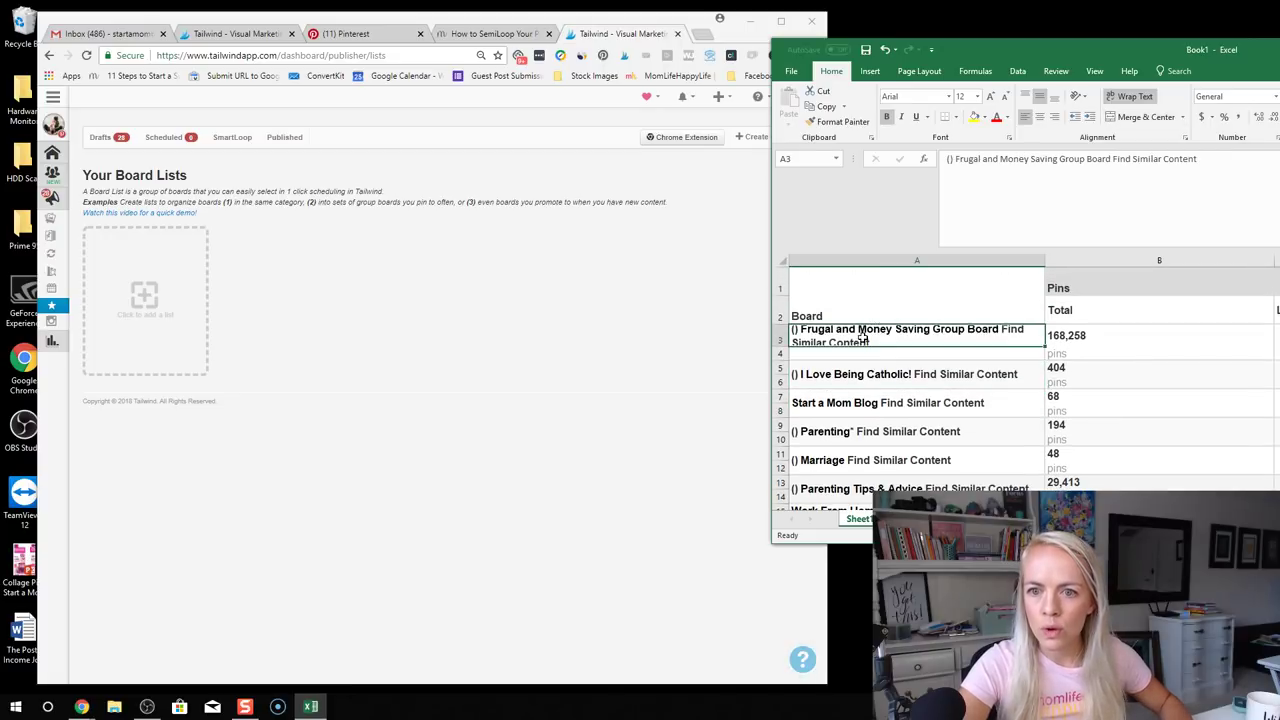
pyautogui.keyDown('ctrl'); pyautogui.click(853, 430); pyautogui.keyUp('ctrl')
pyautogui.keyDown('ctrl'); pyautogui.click(848, 463); pyautogui.keyUp('ctrl')
pyautogui.keyDown('ctrl'); pyautogui.click(843, 492); pyautogui.keyUp('ctrl')
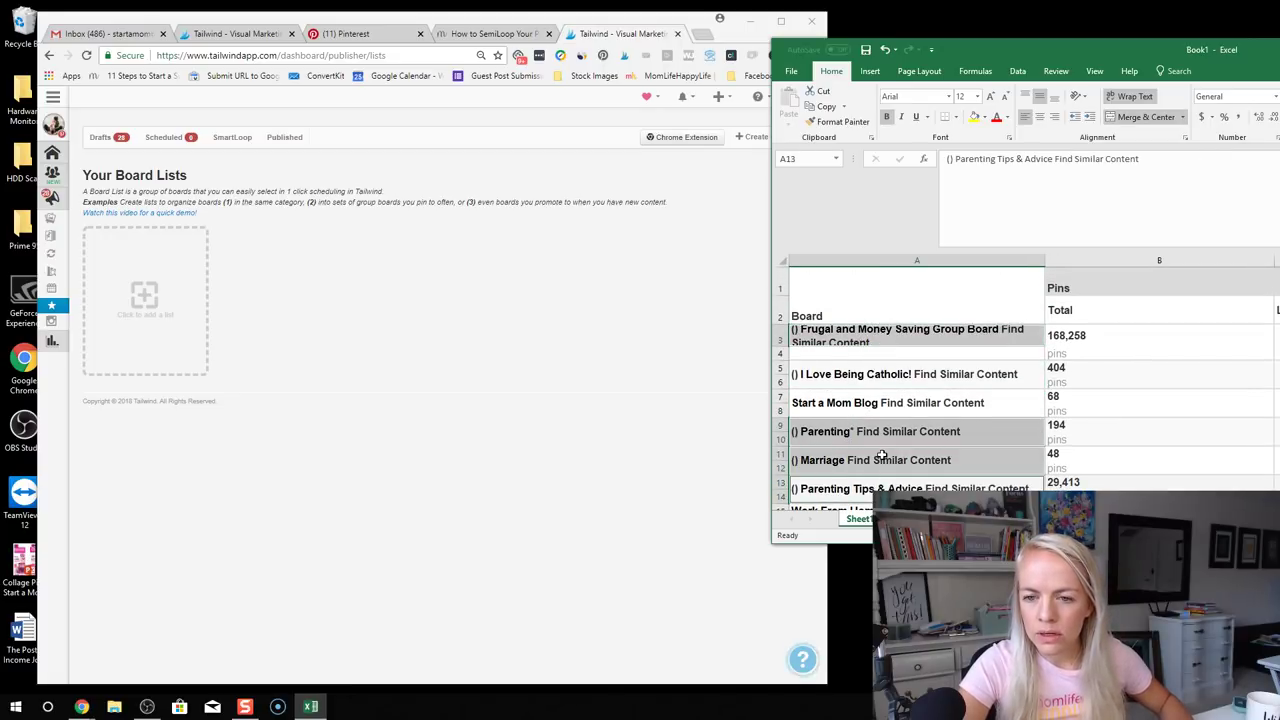
pyautogui.click(974, 117)
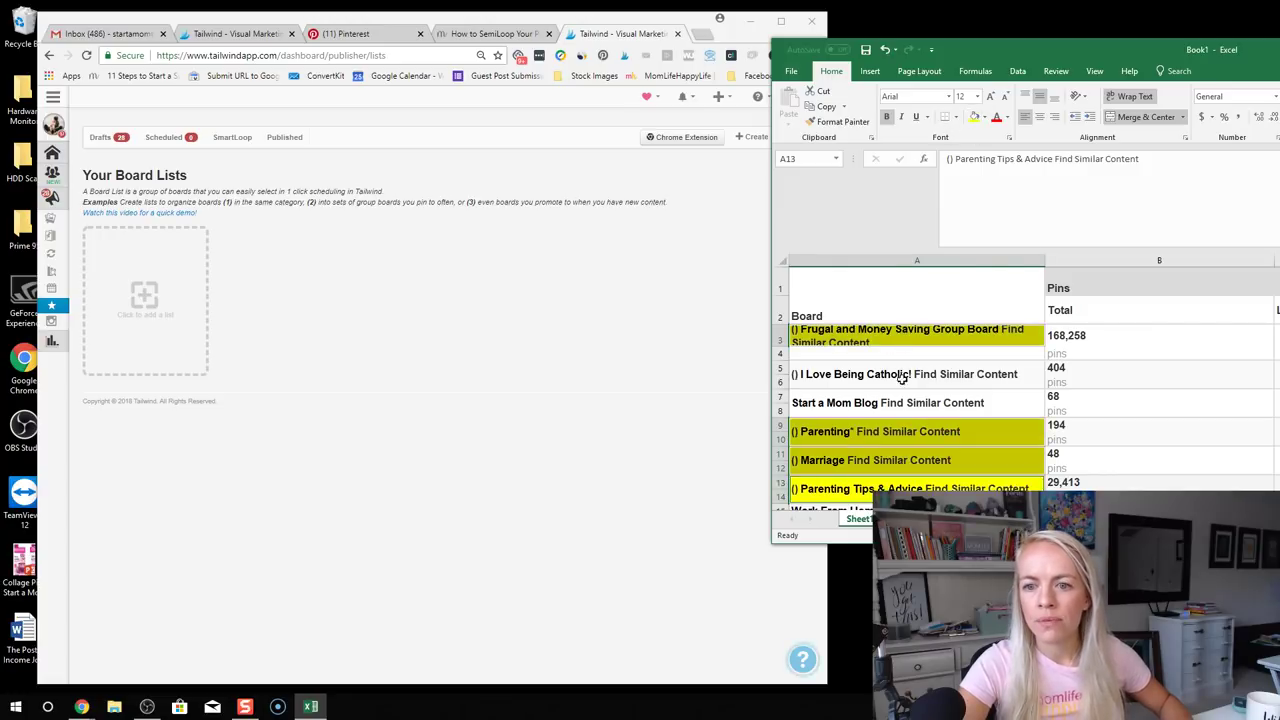
pyautogui.click(1004, 102)
pyautogui.click(1004, 102)
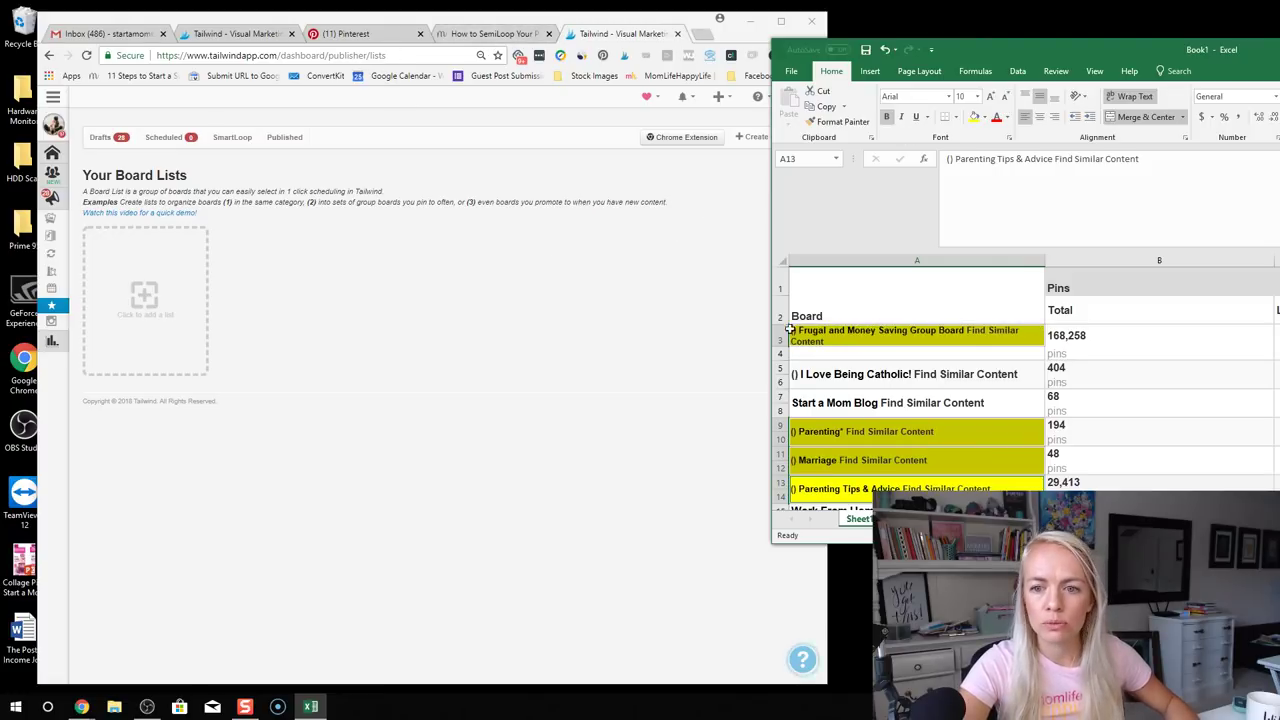
# Compare the board names listed in the workbook with the boards on the Mom Life Happy Life Pinterest profile
pyautogui.scroll(-1, 917, 449)
pyautogui.scroll(-1, 917, 449)
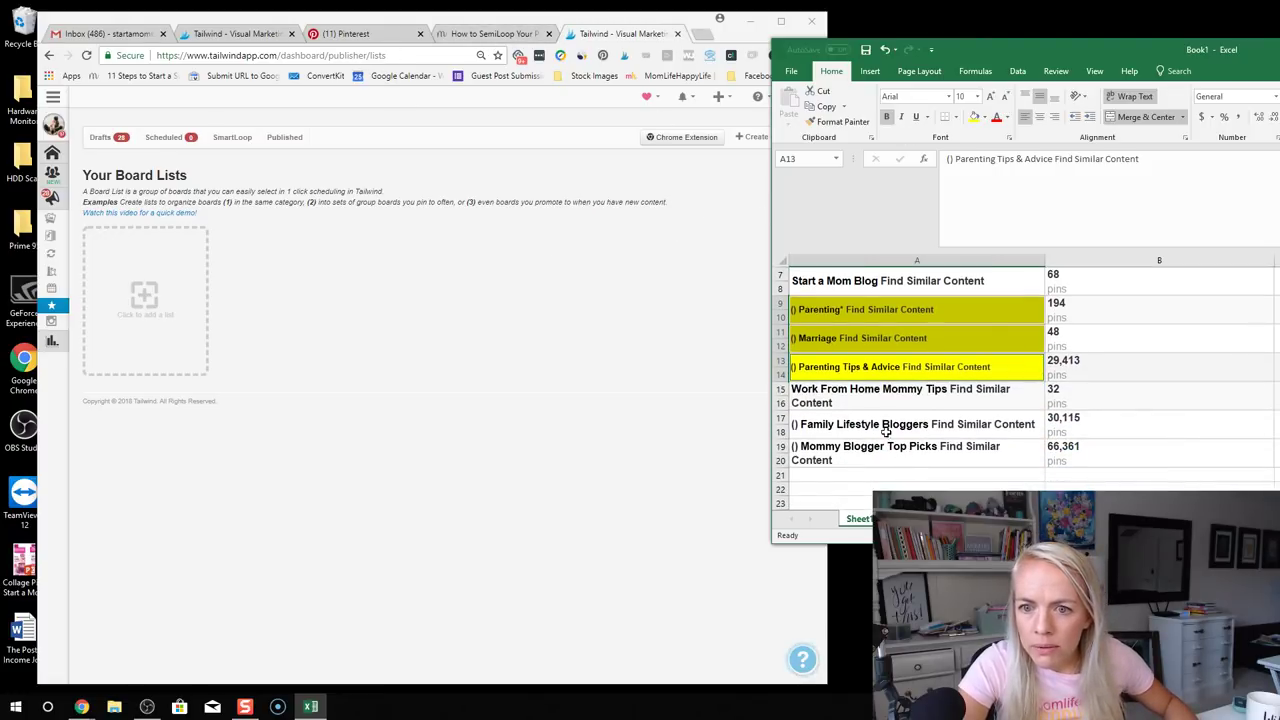
pyautogui.scroll(2, 926, 430)
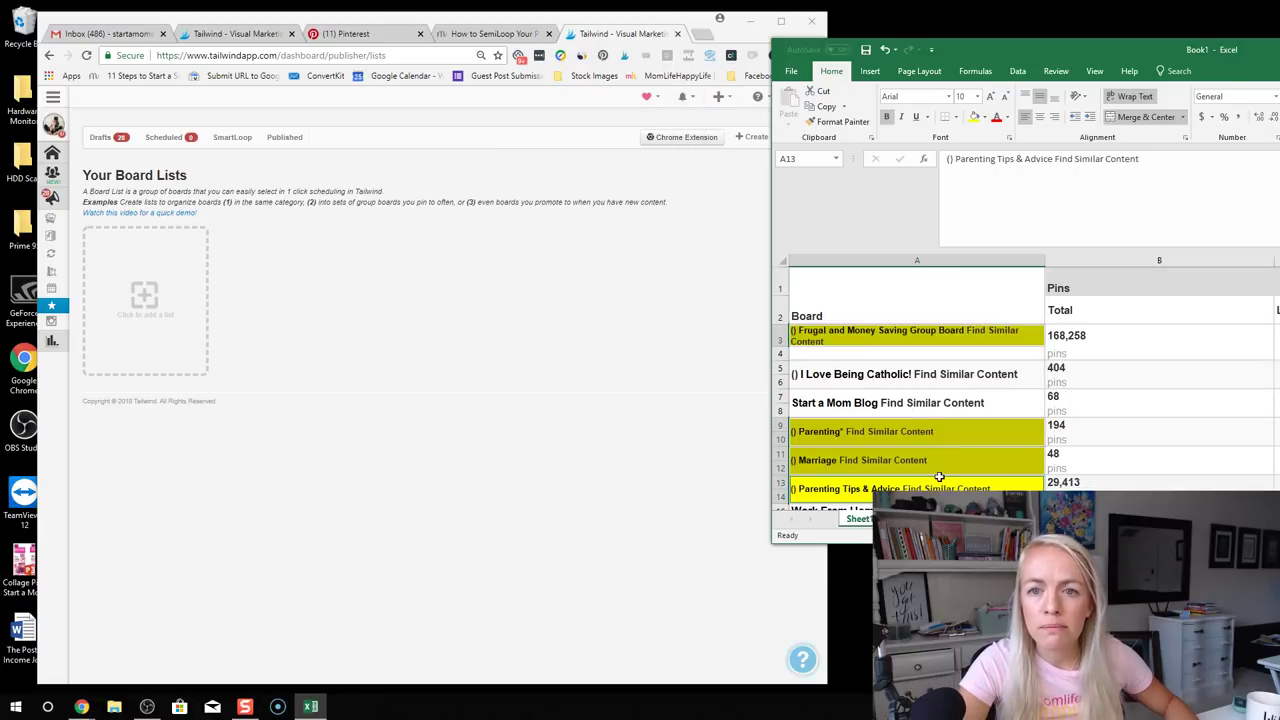
pyautogui.click(390, 38)
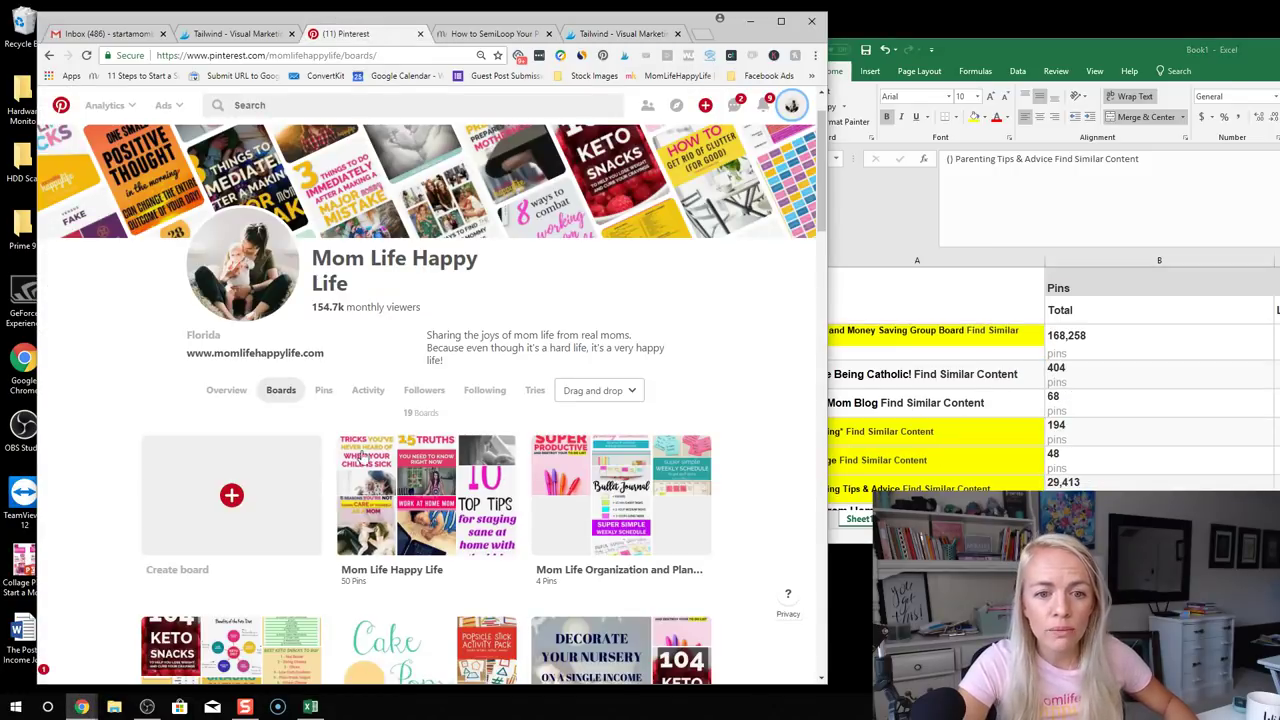
pyautogui.scroll(-2, 438, 460)
pyautogui.scroll(-2, 436, 450)
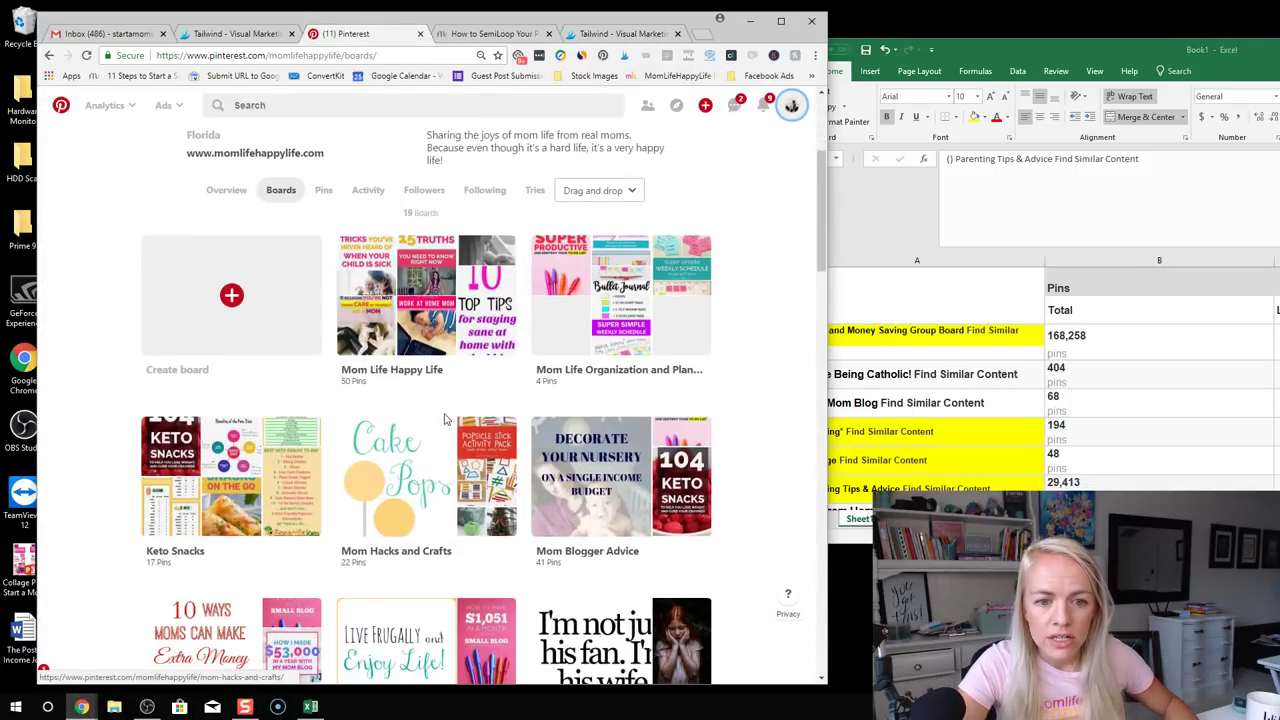
pyautogui.scroll(-3, 450, 422)
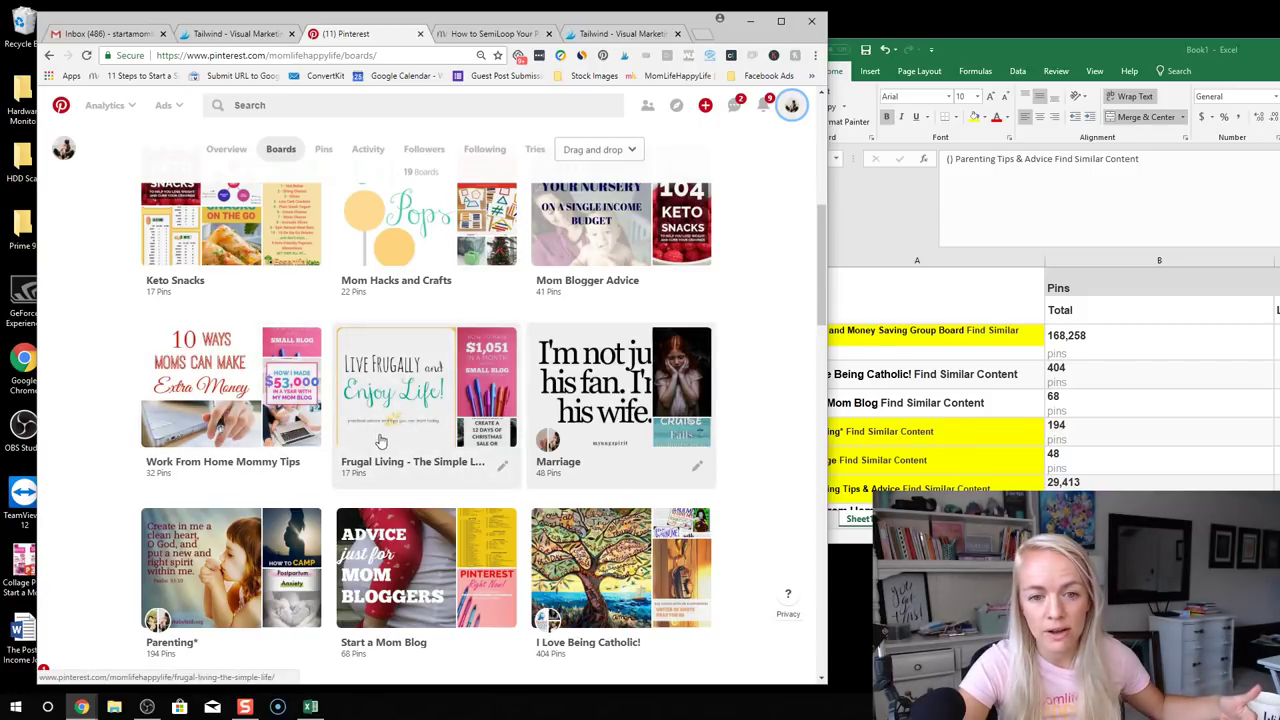
pyautogui.scroll(-4, 547, 440)
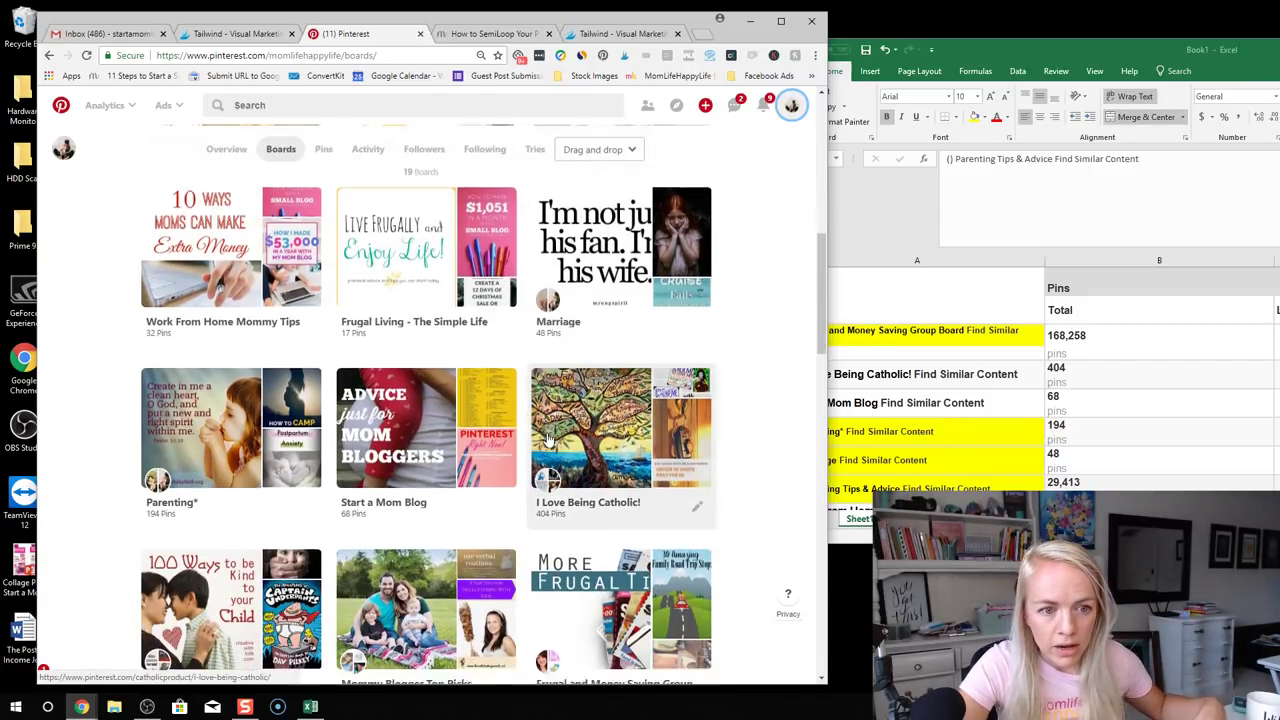
pyautogui.scroll(-3, 549, 440)
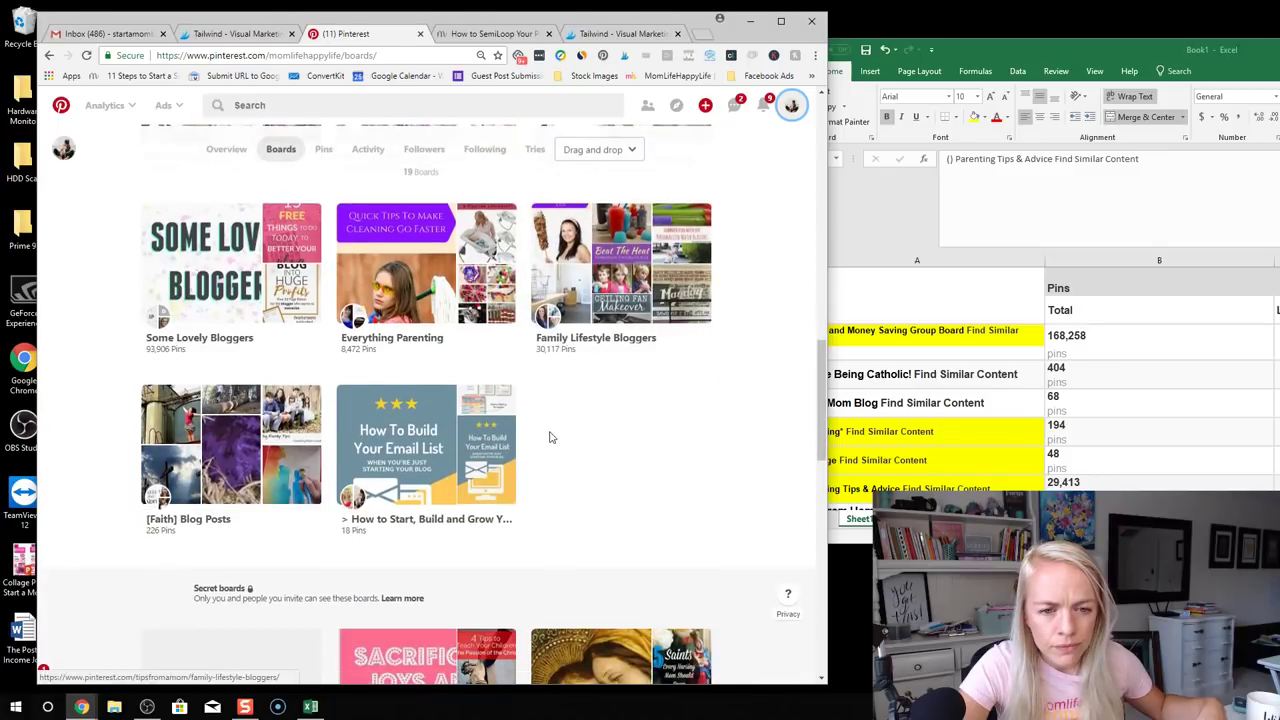
pyautogui.scroll(4, 549, 437)
pyautogui.scroll(7, 549, 437)
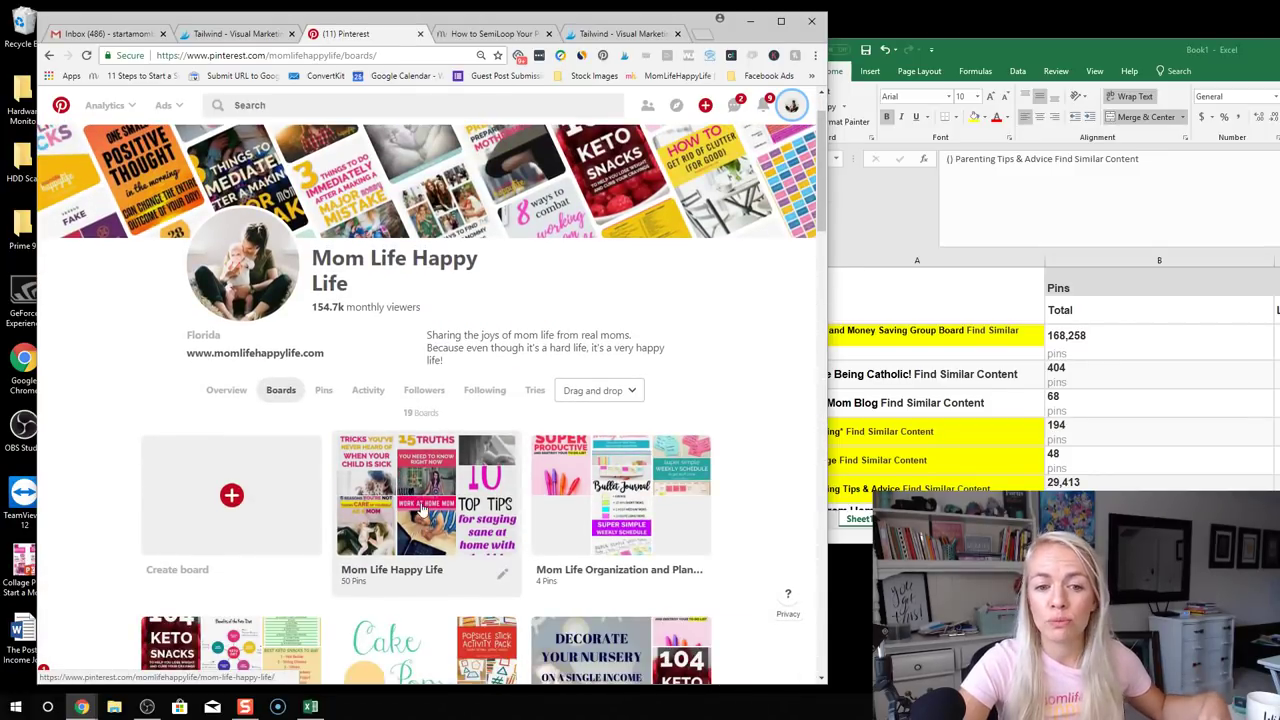
# Return to Tailwind's Board Lists page and make the Excel window taller to show the listed boards down to Mommy Blogger Top Picks
pyautogui.click(495, 33)
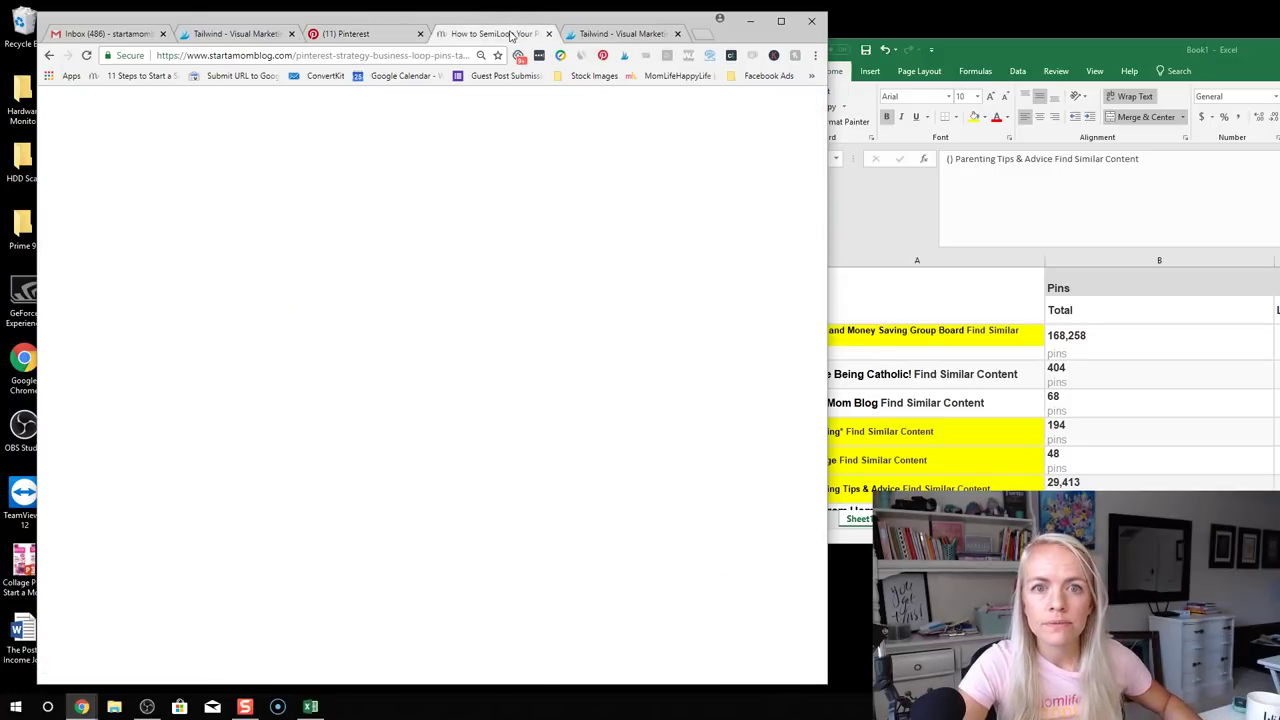
pyautogui.click(616, 33)
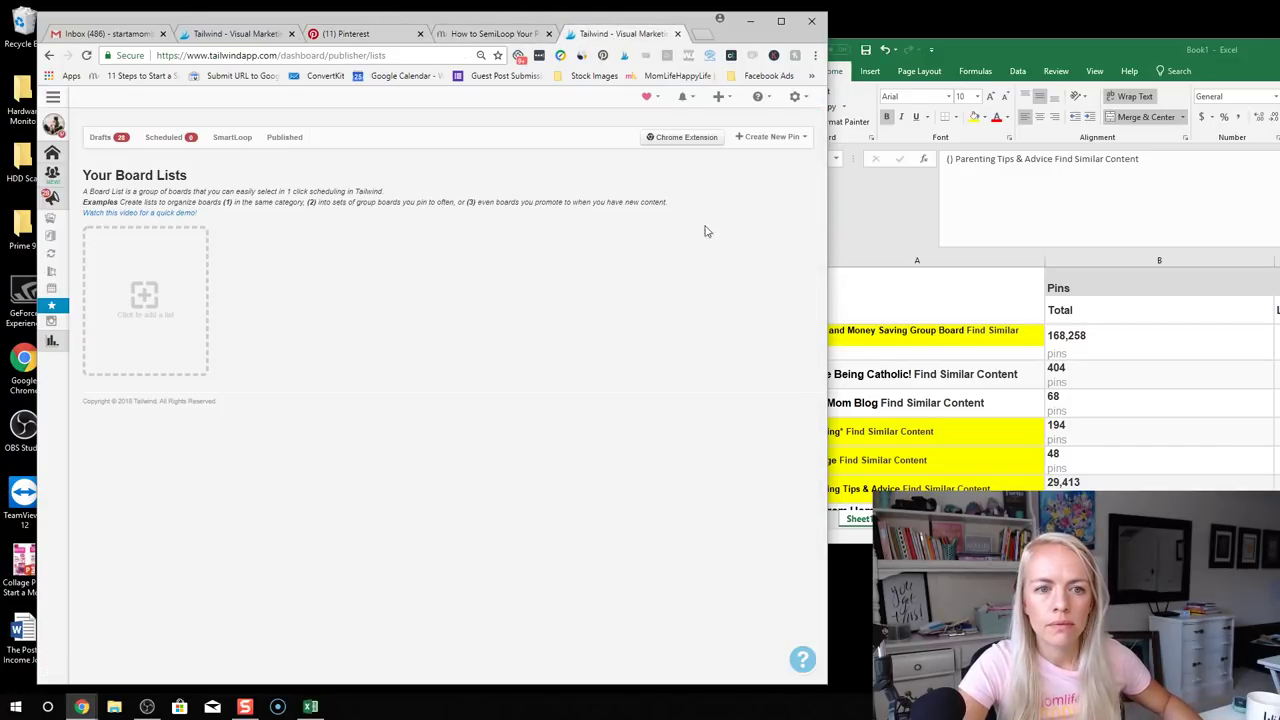
pyautogui.click(884, 354)
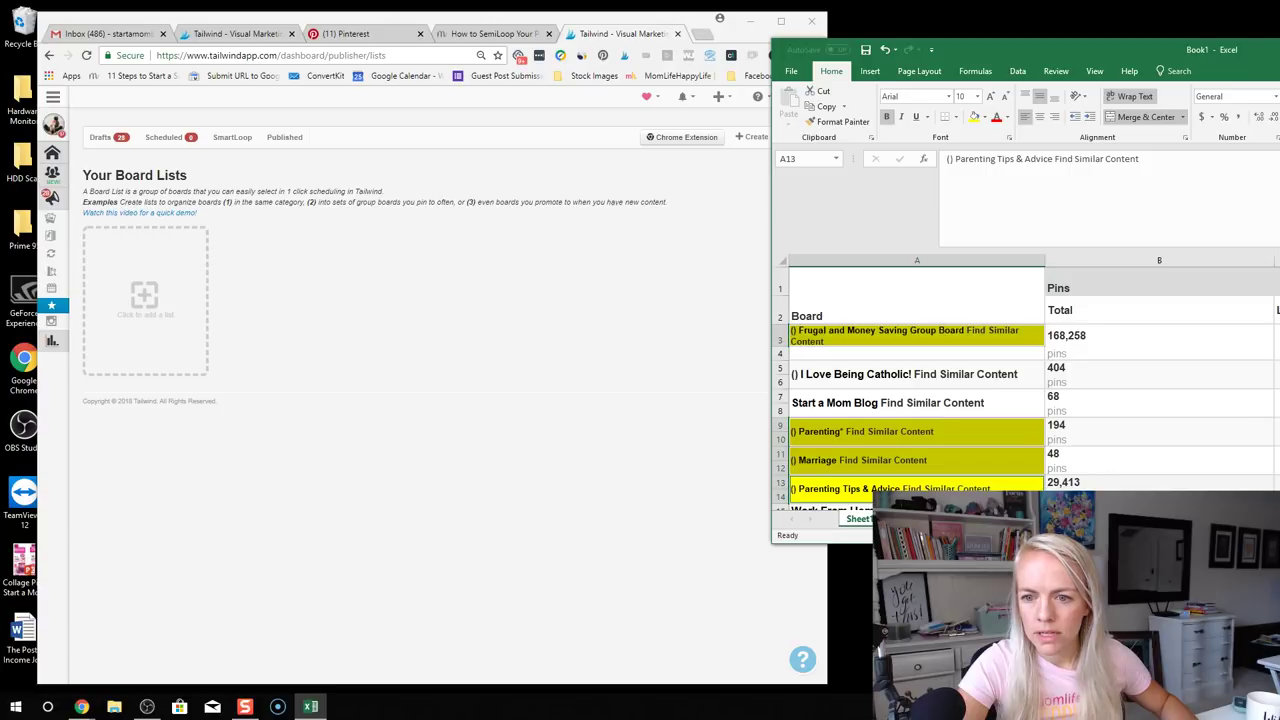
pyautogui.moveTo(900, 541); pyautogui.dragTo(900, 668)
pyautogui.click(820, 403)
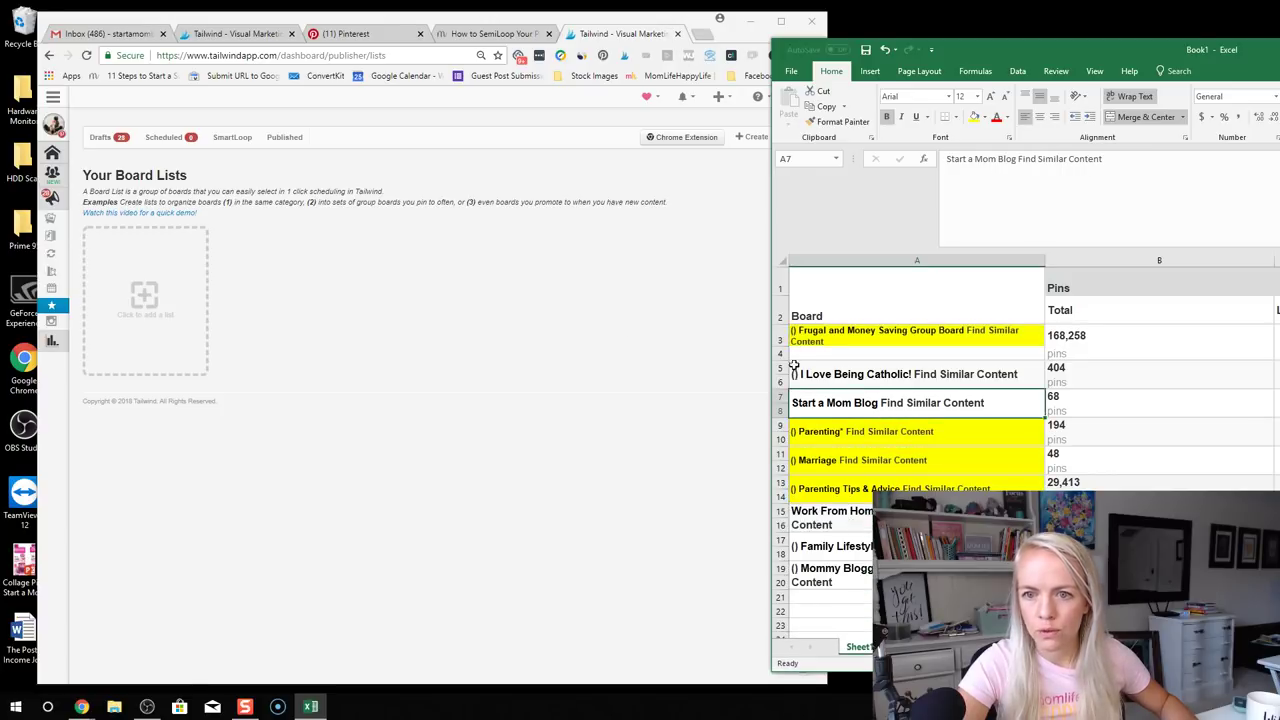
# Add a new board list in Tailwind and shift and narrow the browser window so it no longer overlaps the Excel board column
pyautogui.click(145, 300)
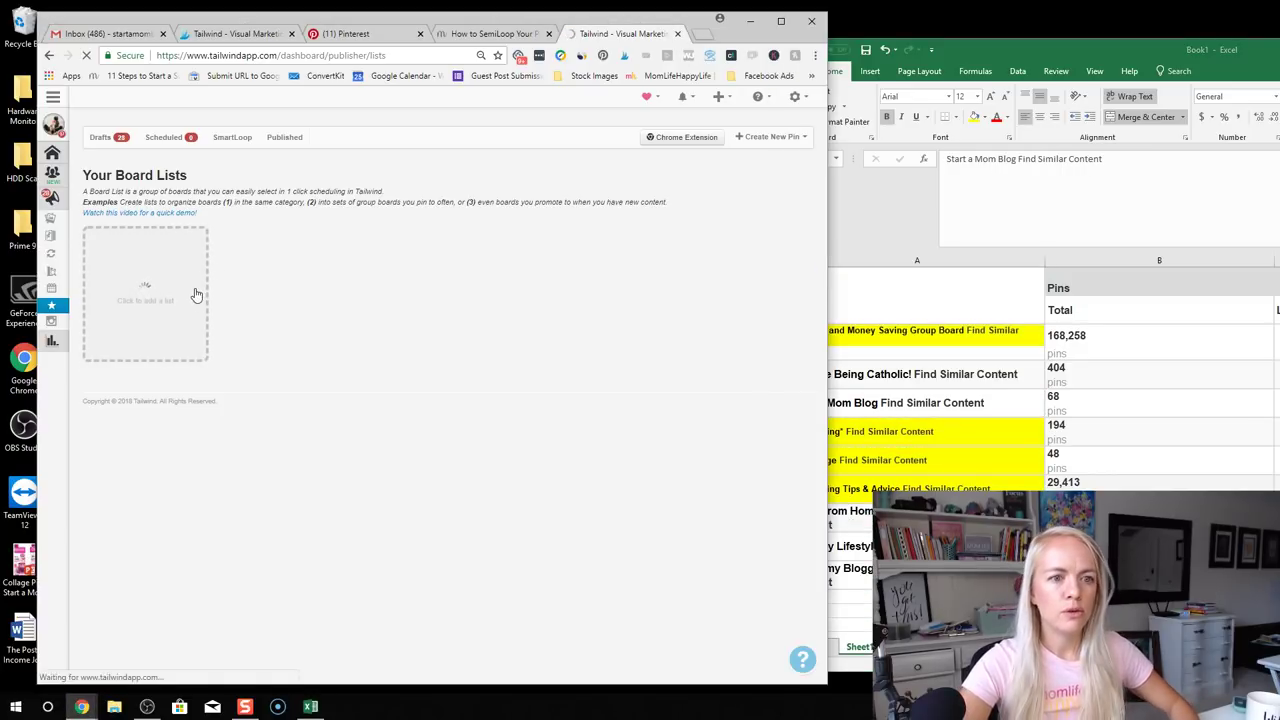
pyautogui.click(884, 373)
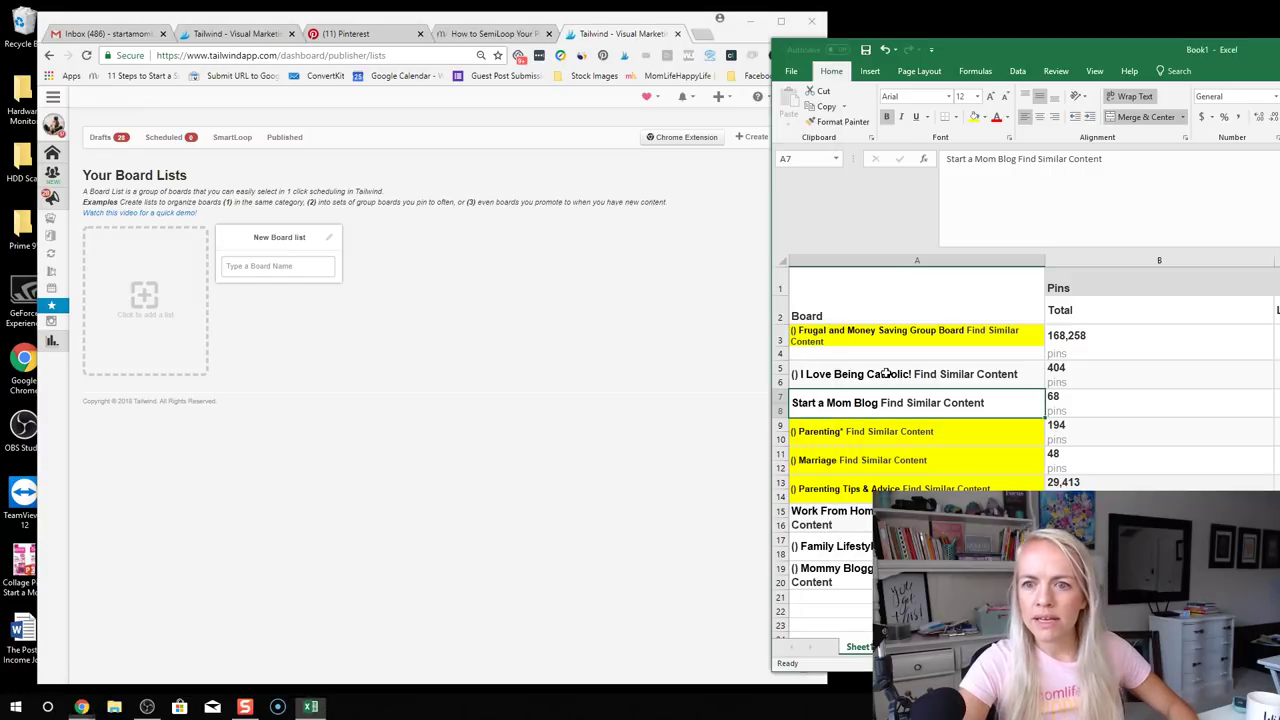
pyautogui.click(842, 337)
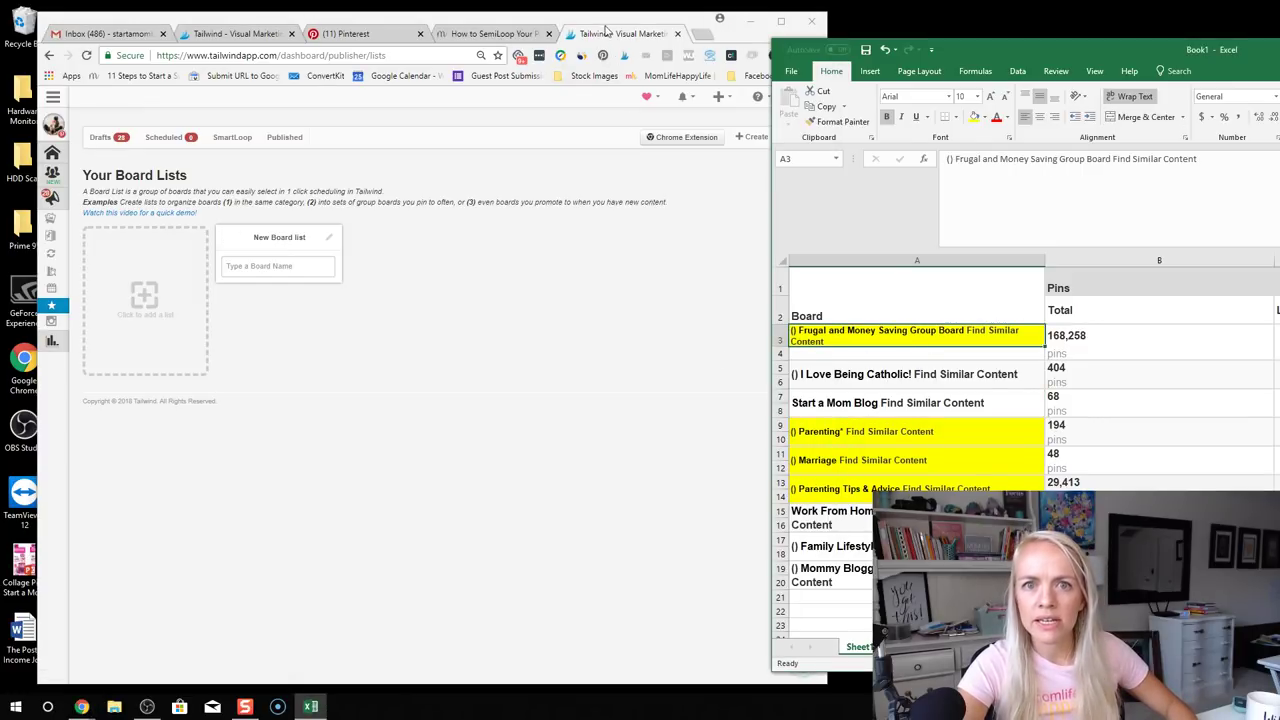
pyautogui.moveTo(606, 31); pyautogui.dragTo(584, 41)
pyautogui.moveTo(807, 244); pyautogui.dragTo(771, 245)
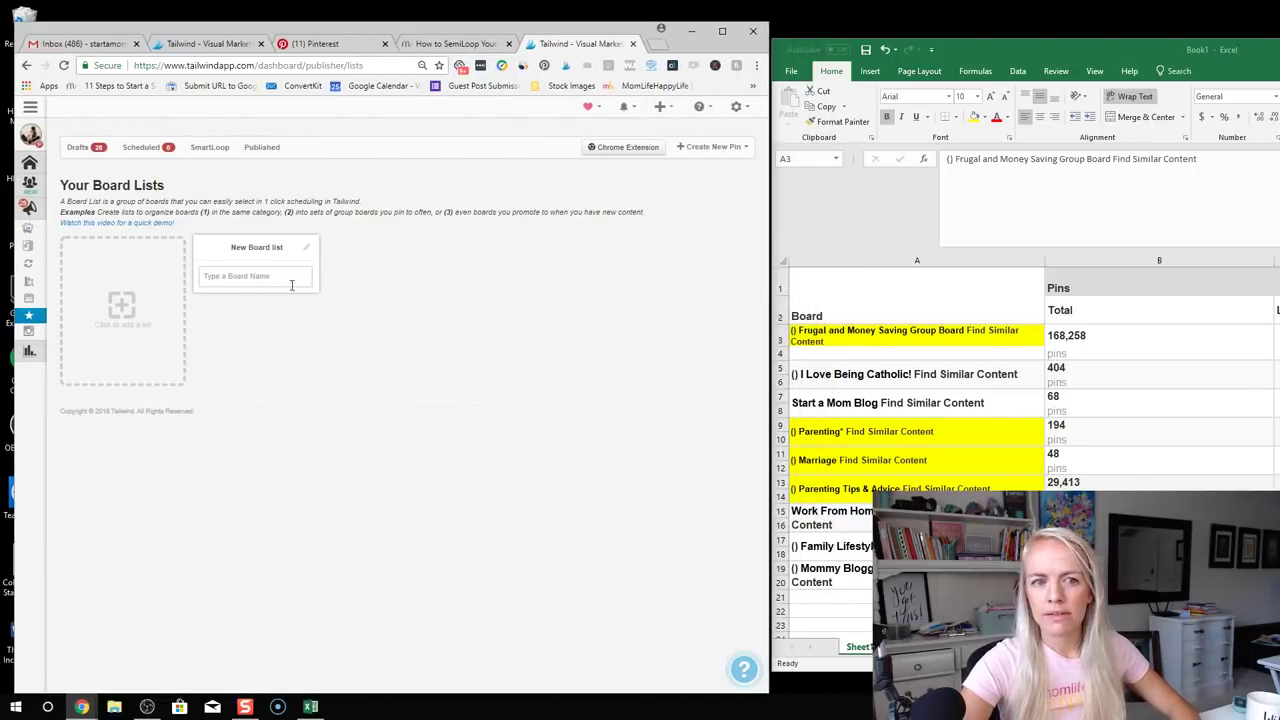
# Name the new board list Parenting List 1
pyautogui.click(263, 247)
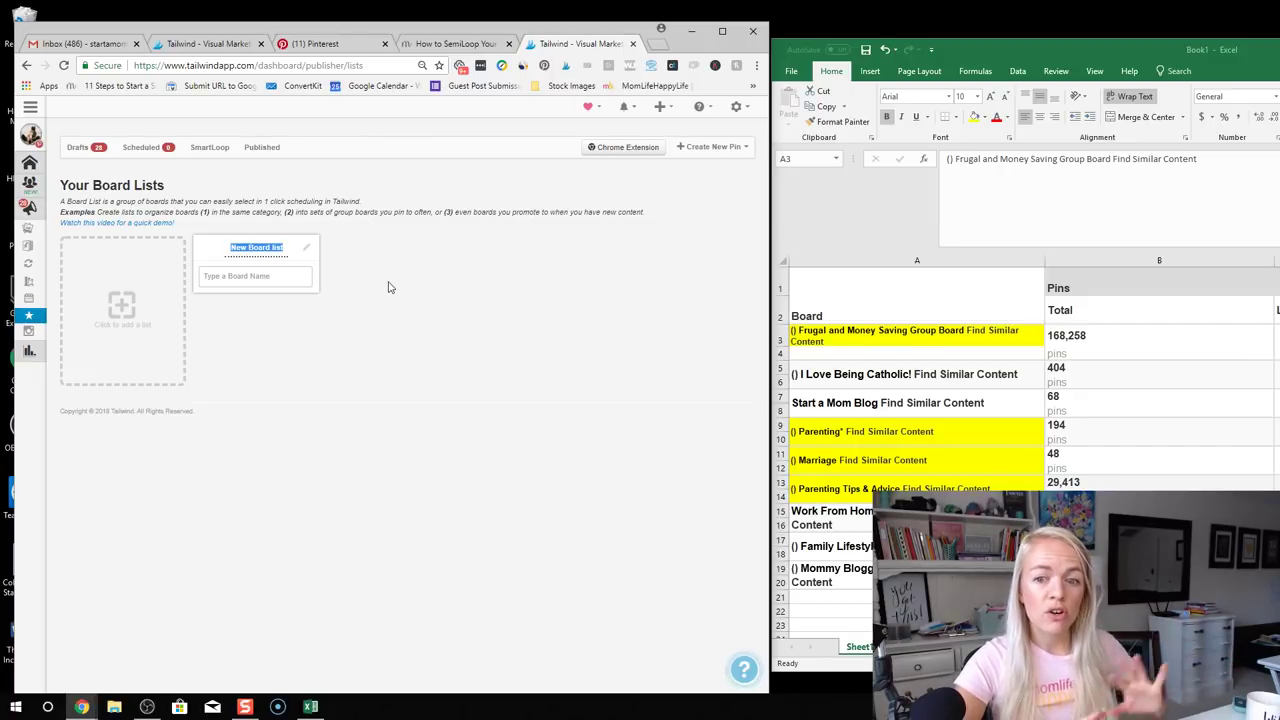
pyautogui.write('Fr')
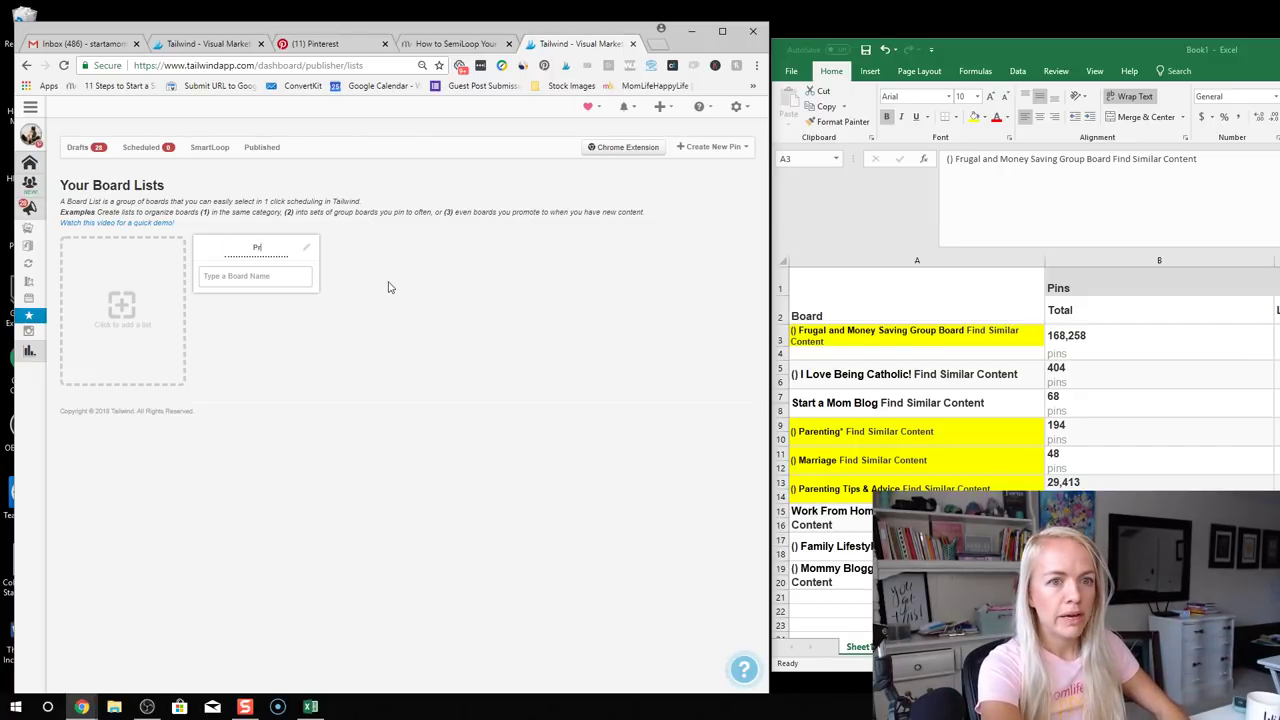
pyautogui.write('rentin')
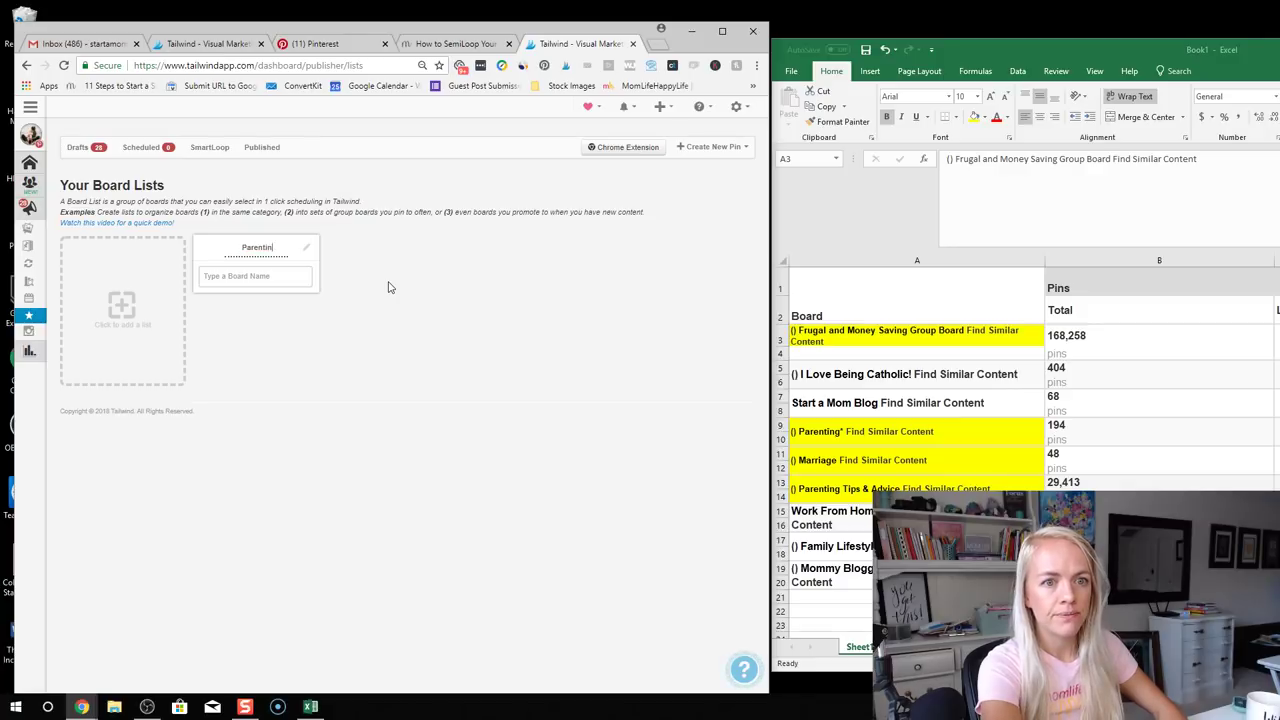
pyautogui.write('g LList 1')
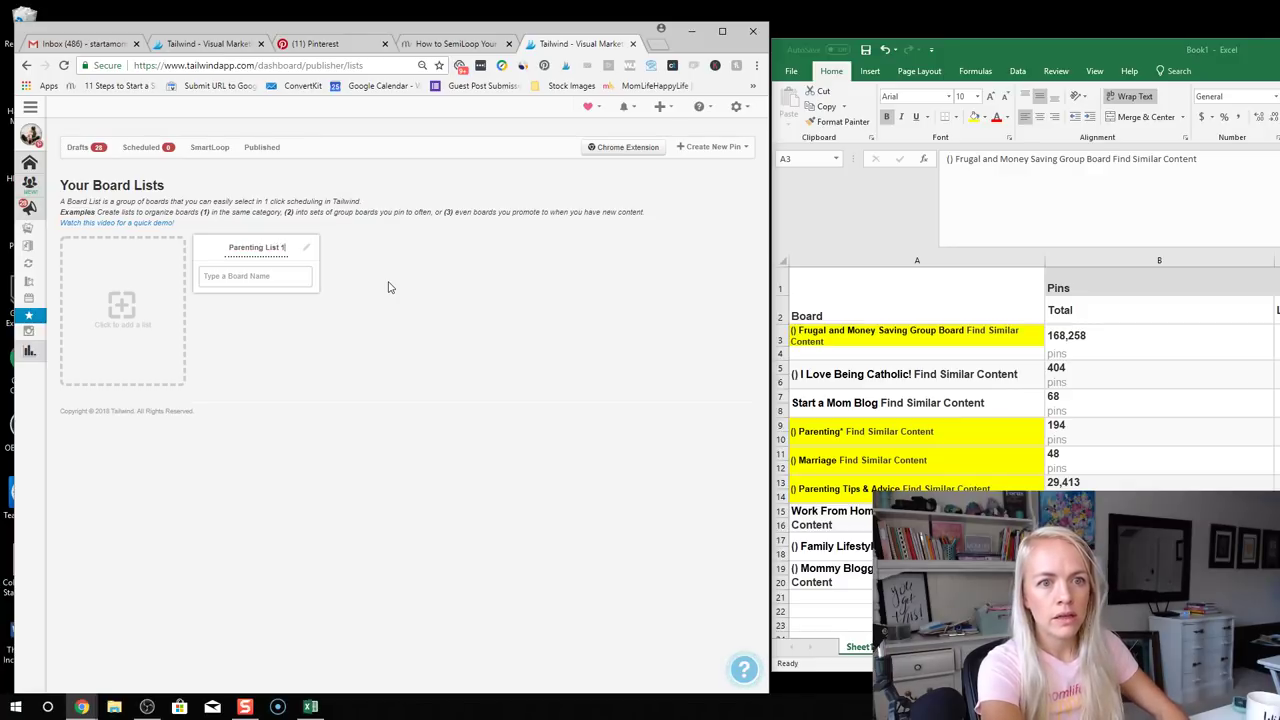
pyautogui.press('Tab')
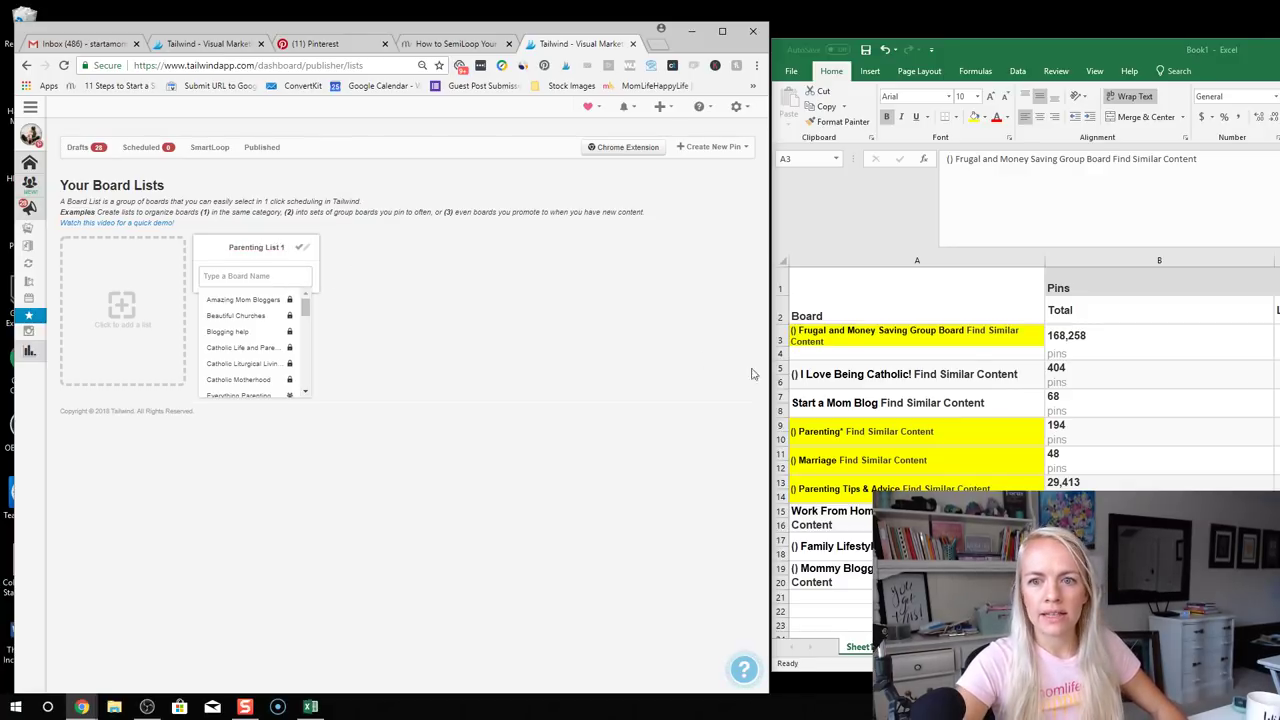
# Add the Frugal and Money Saving Group Board, Parenting*, Marriage and Parenting Tips & Advice boards to Parenting List 1
pyautogui.write('frugal')
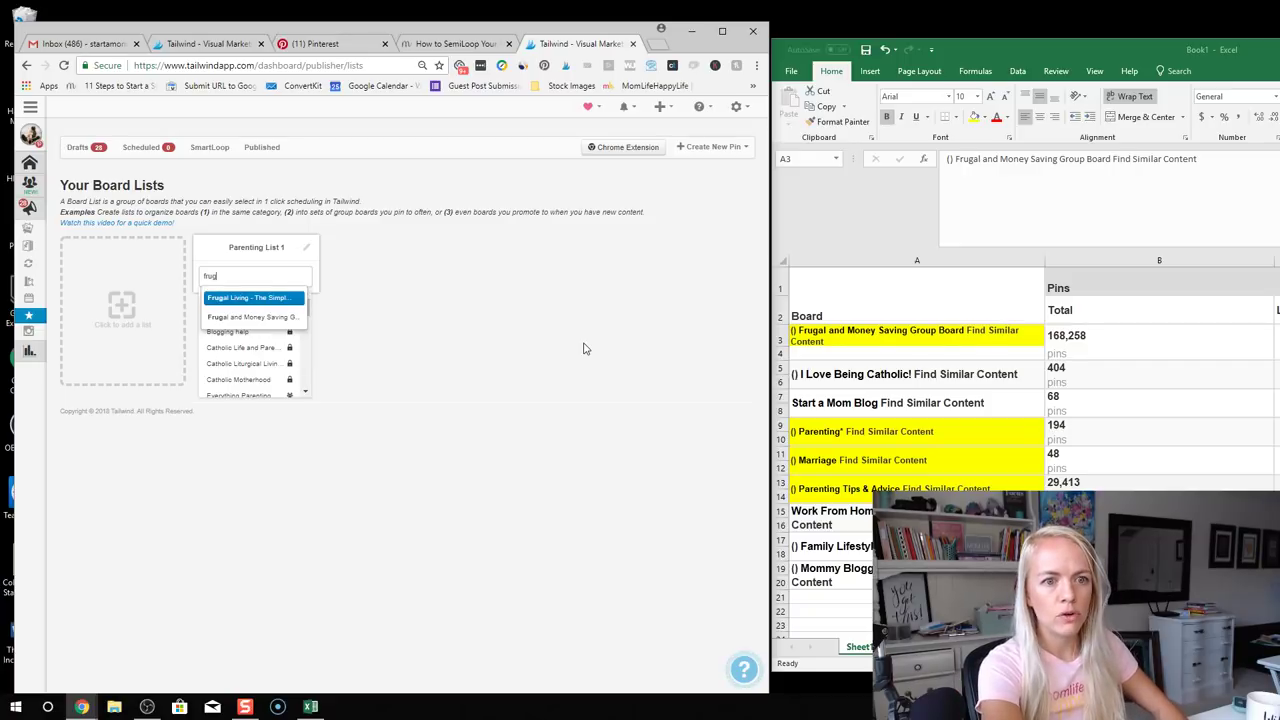
pyautogui.click(287, 319)
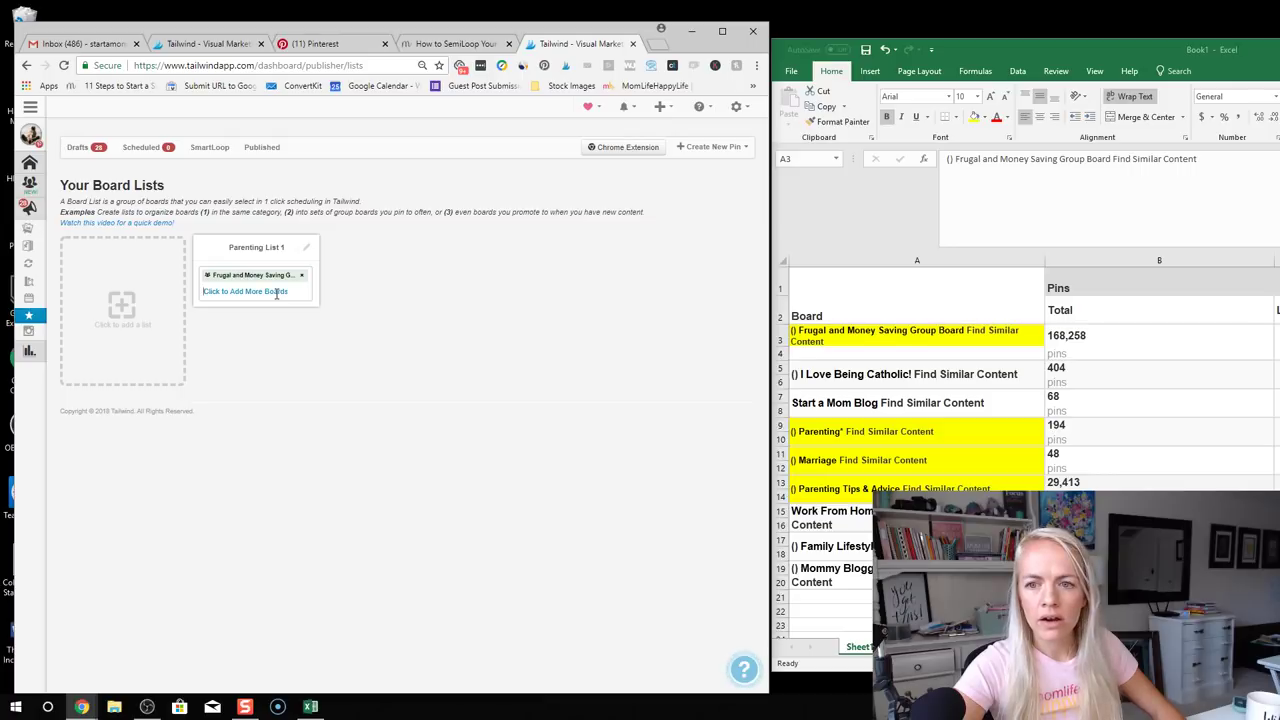
pyautogui.write('parenting')
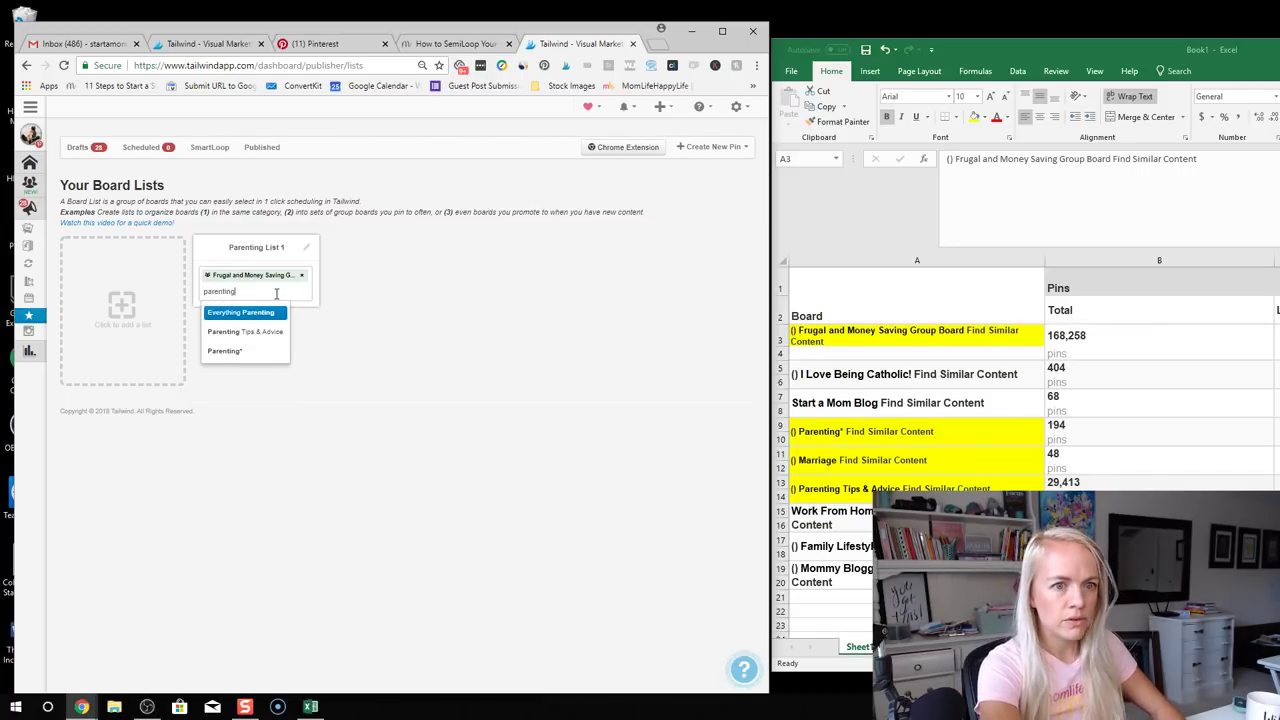
pyautogui.click(256, 351)
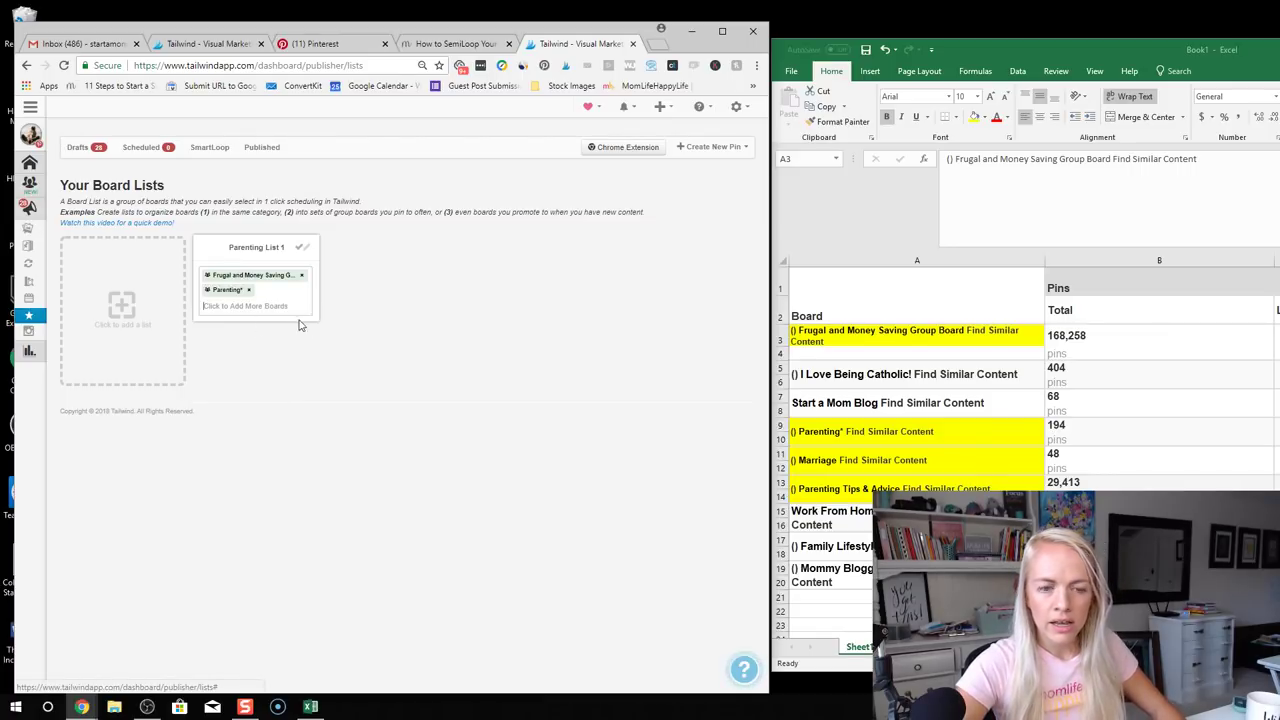
pyautogui.write('marr')
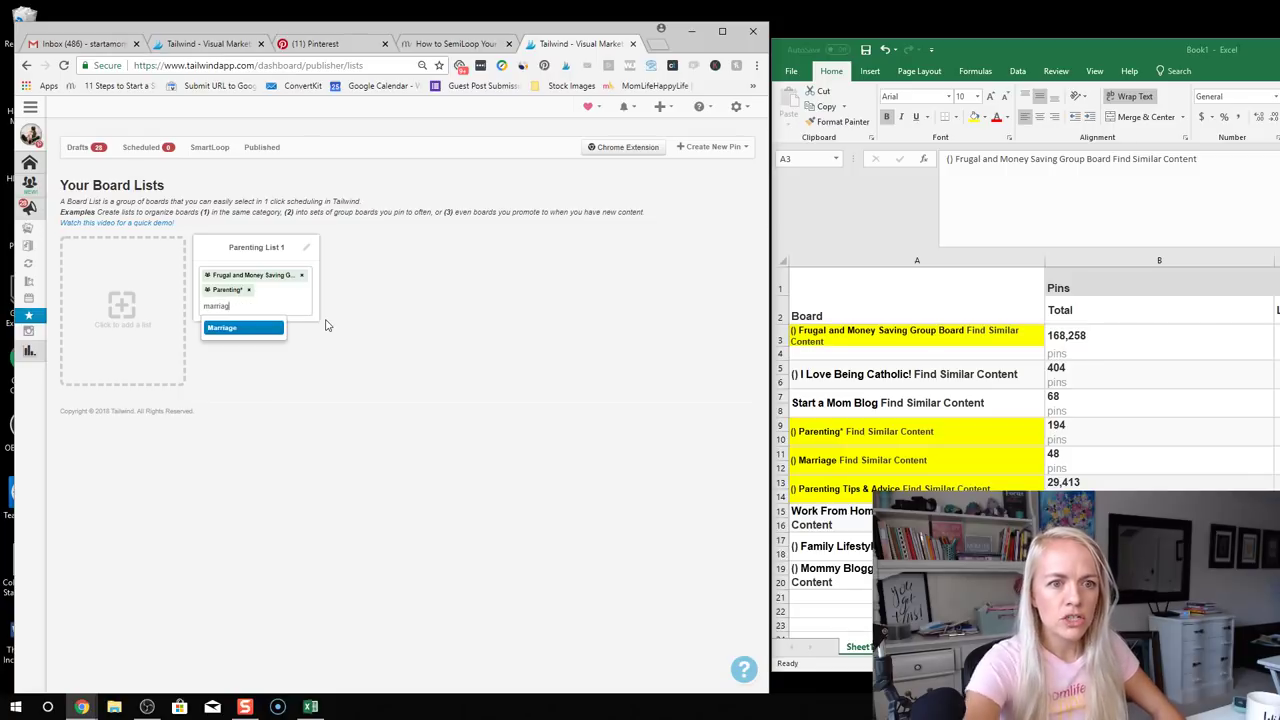
pyautogui.write('iag')
pyautogui.click(266, 330)
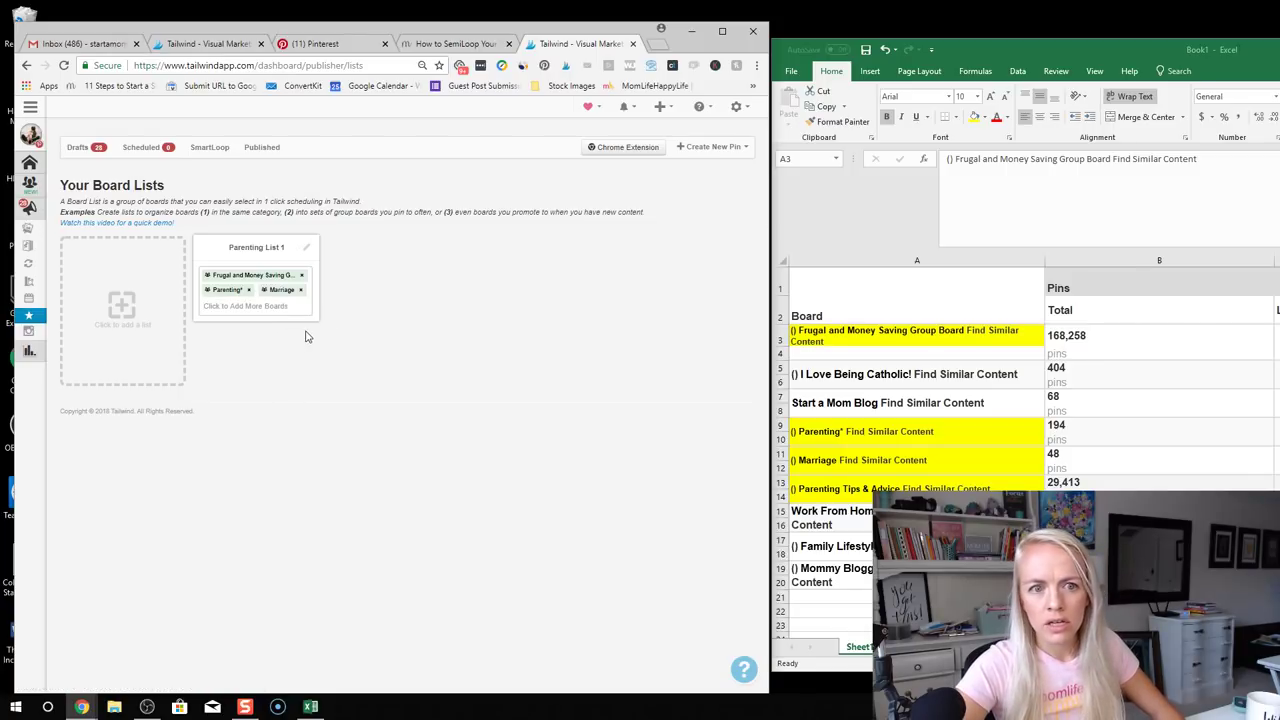
pyautogui.write('parenting tips')
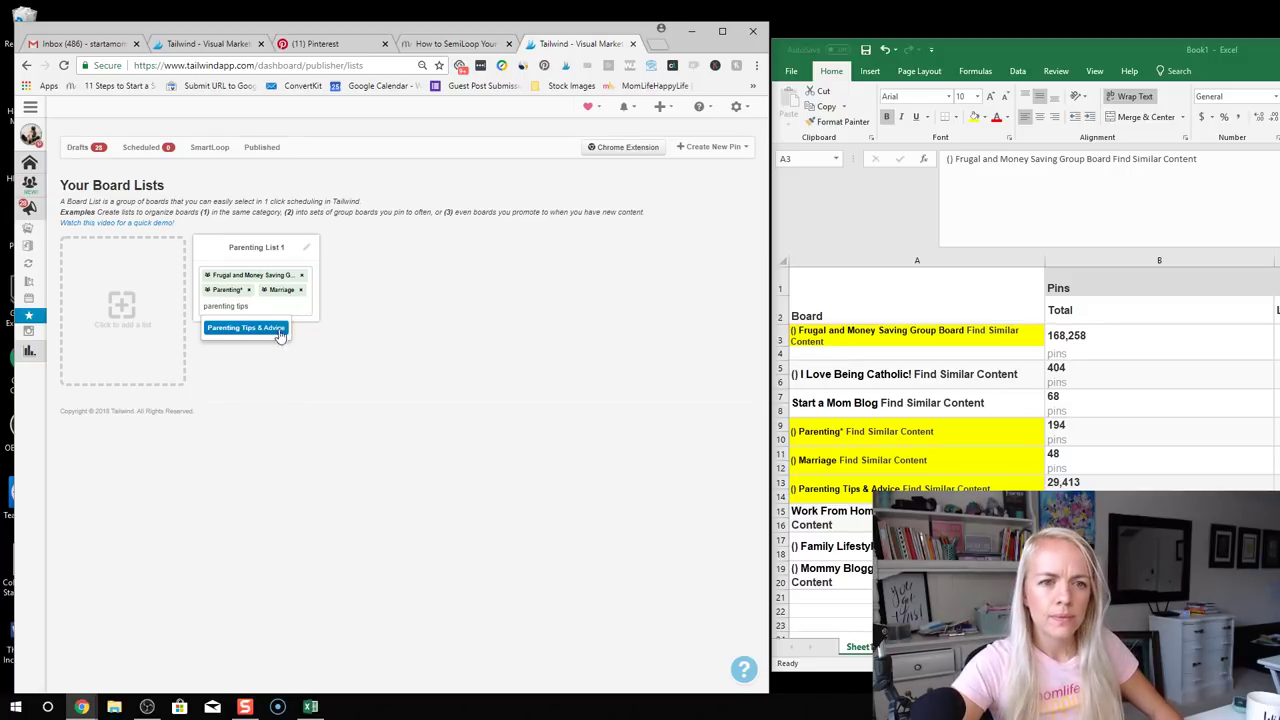
pyautogui.click(277, 330)
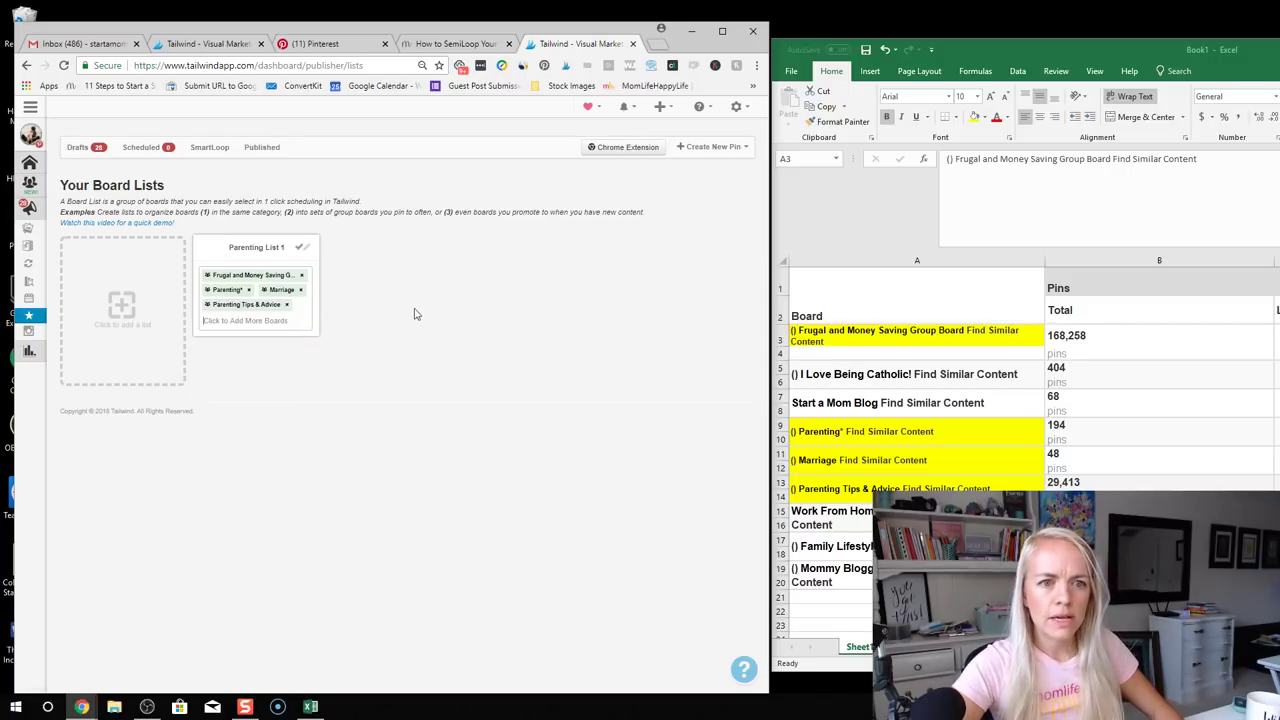
# Create a second board list named Parenting List 2
pyautogui.click(122, 308)
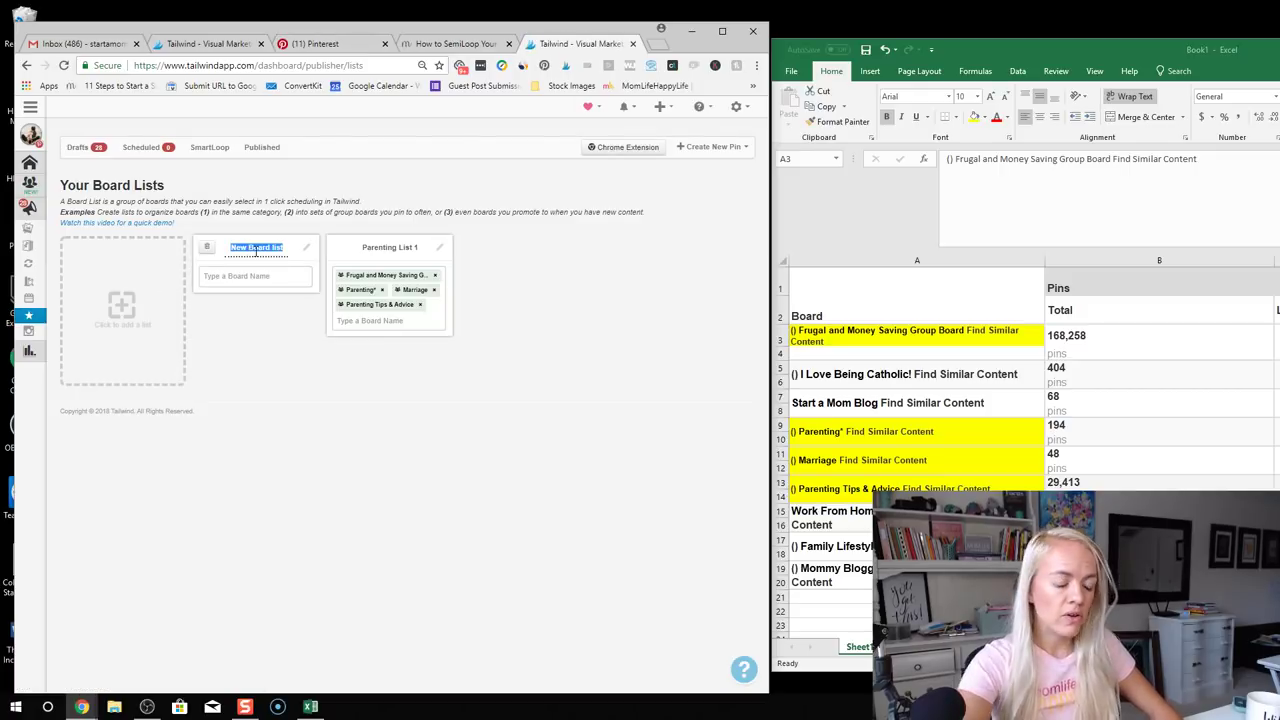
pyautogui.write('Parenting List')
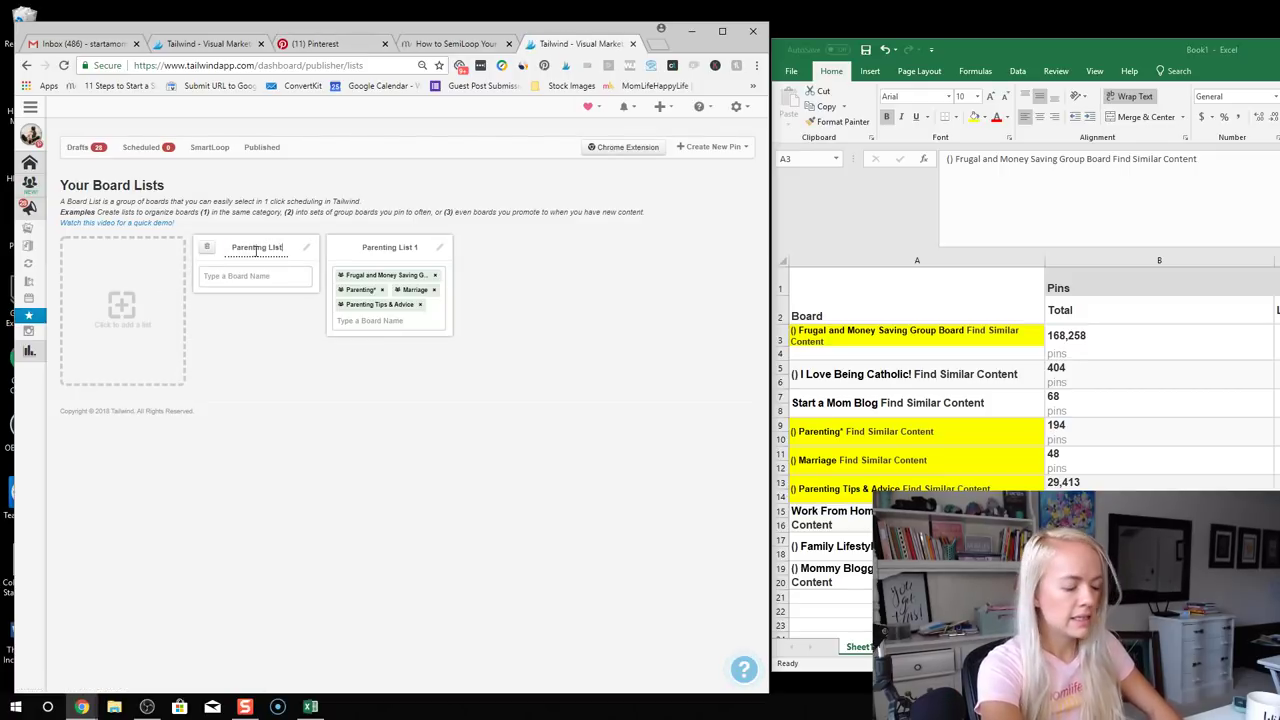
pyautogui.write(' 2')
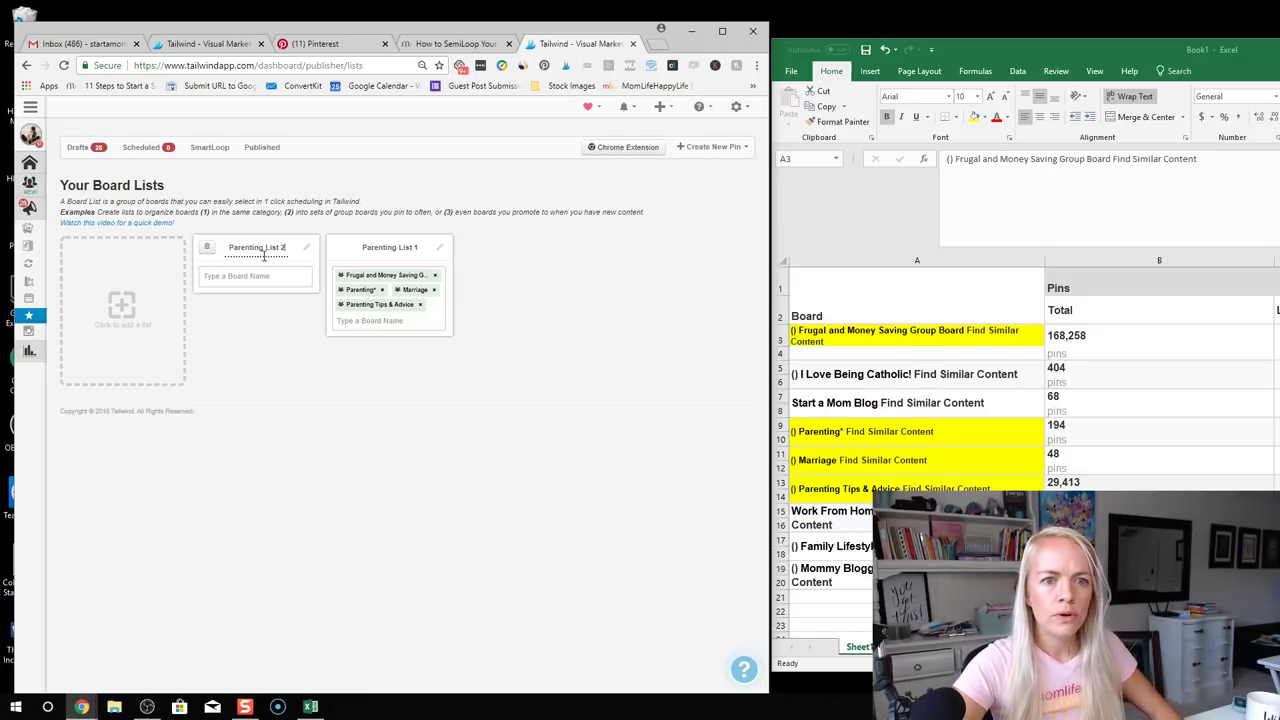
# Add the Parenting*, Marriage, Parenting Tips & Advice, and Frugal and Money Saving Group Board boards, in that order, to Parenting List 2
pyautogui.click(281, 276)
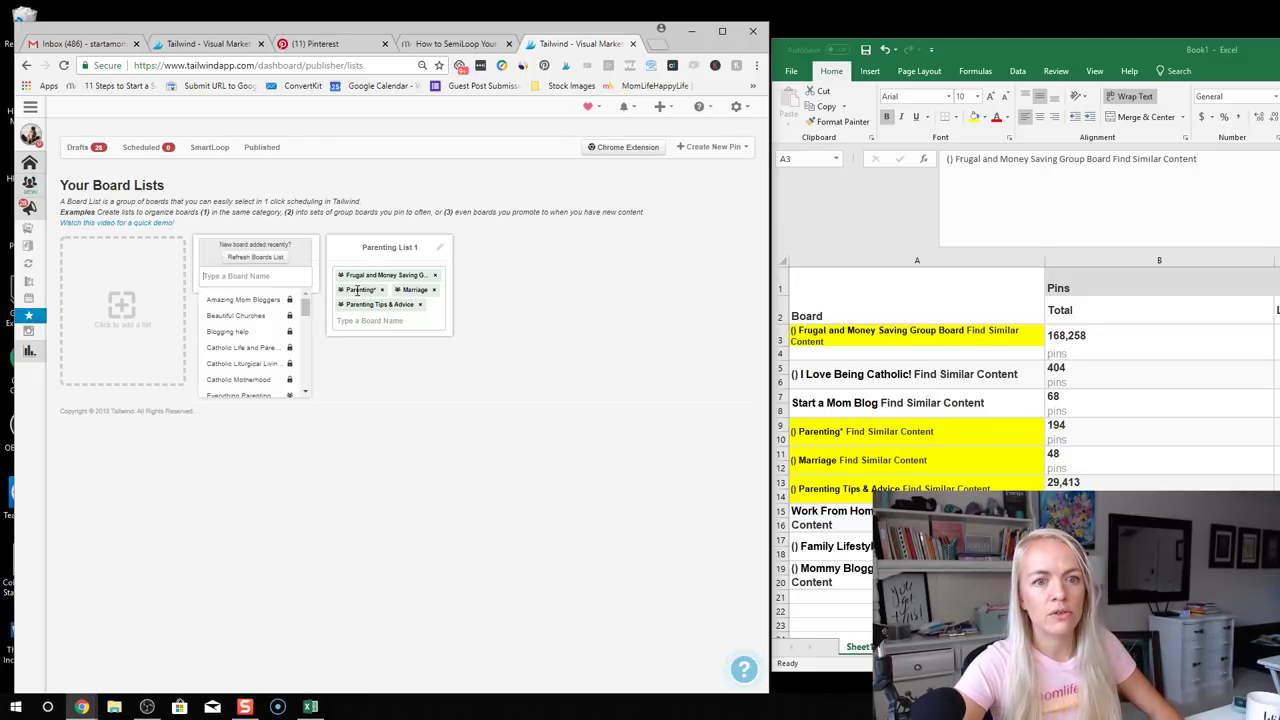
pyautogui.write('parenting')
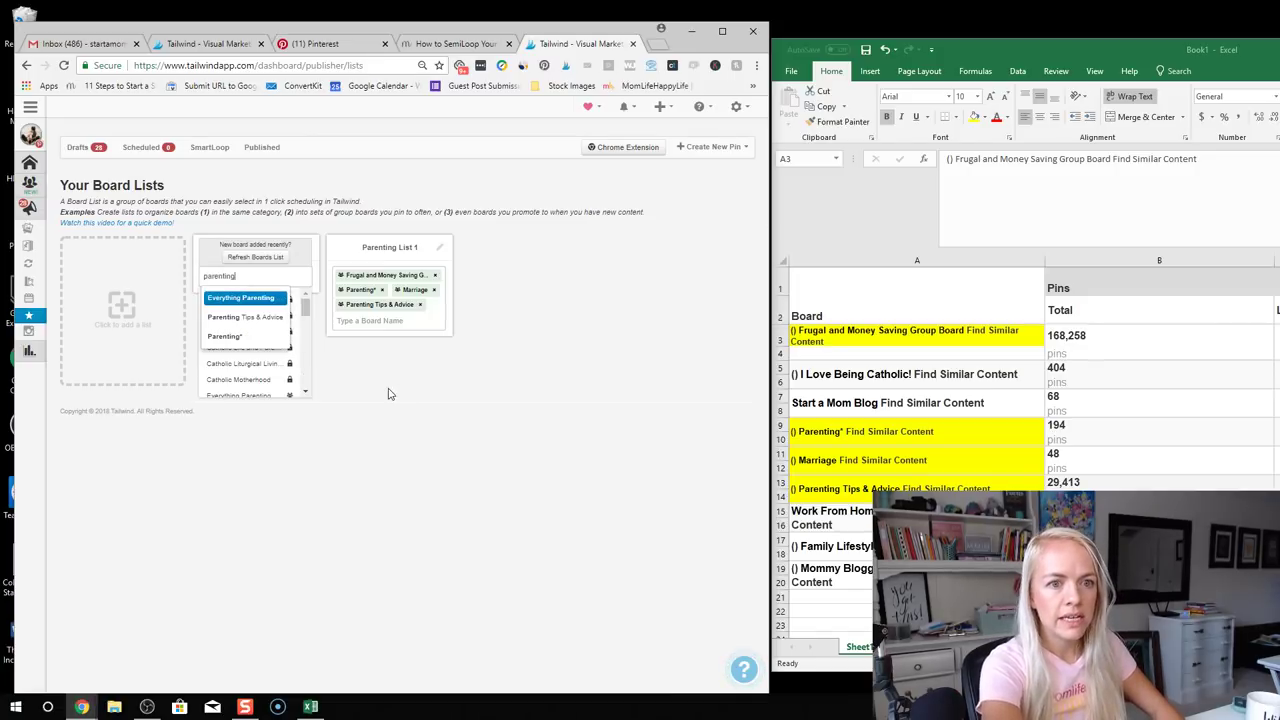
pyautogui.click(248, 337)
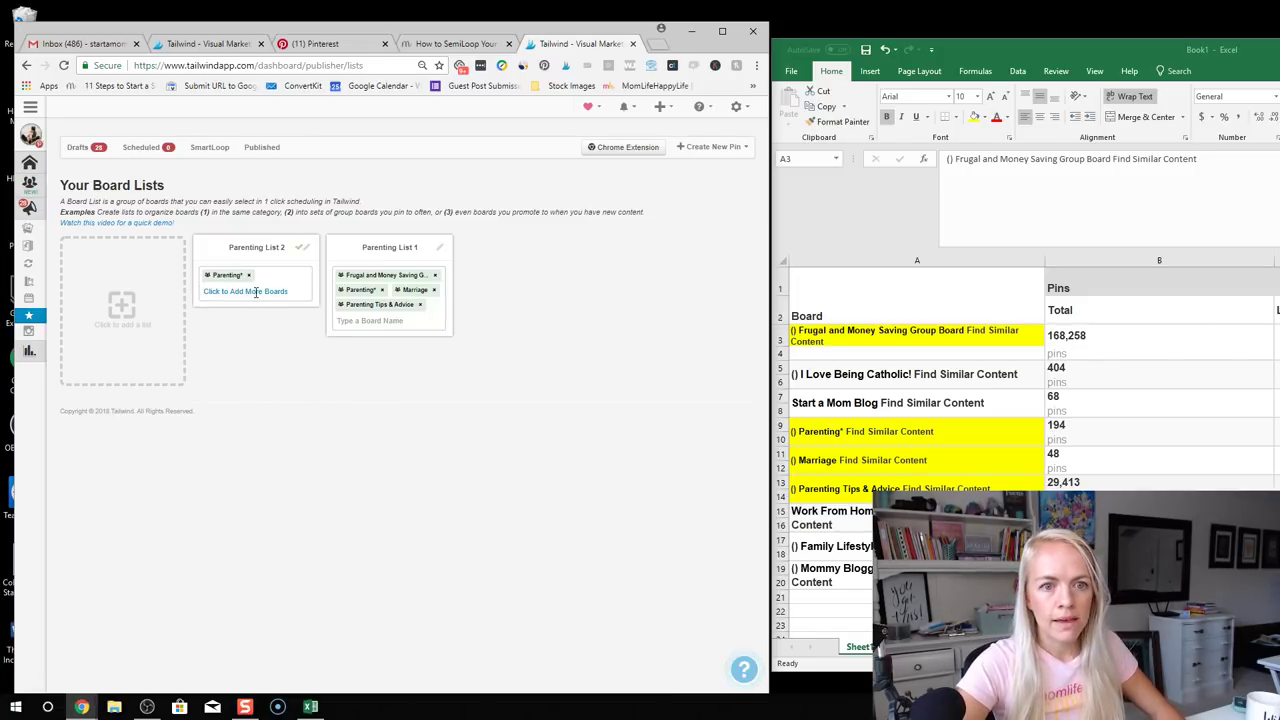
pyautogui.write('marria')
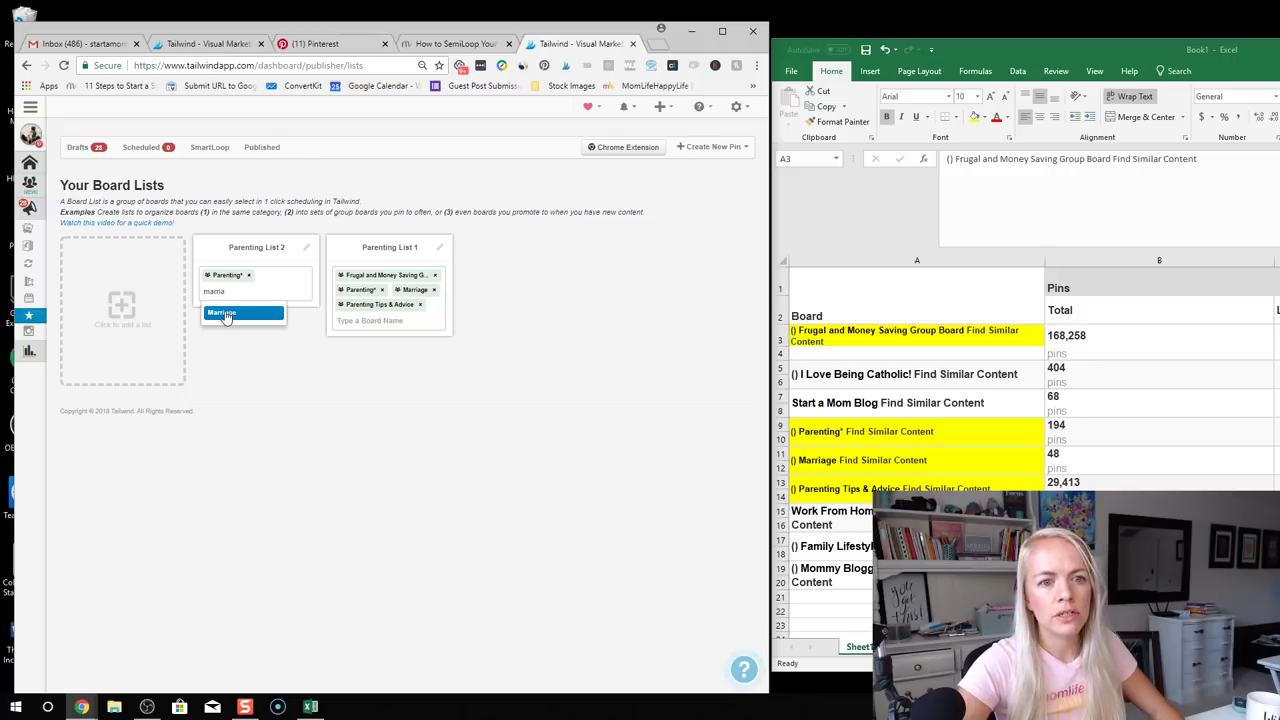
pyautogui.click(234, 311)
pyautogui.write('parenting tip')
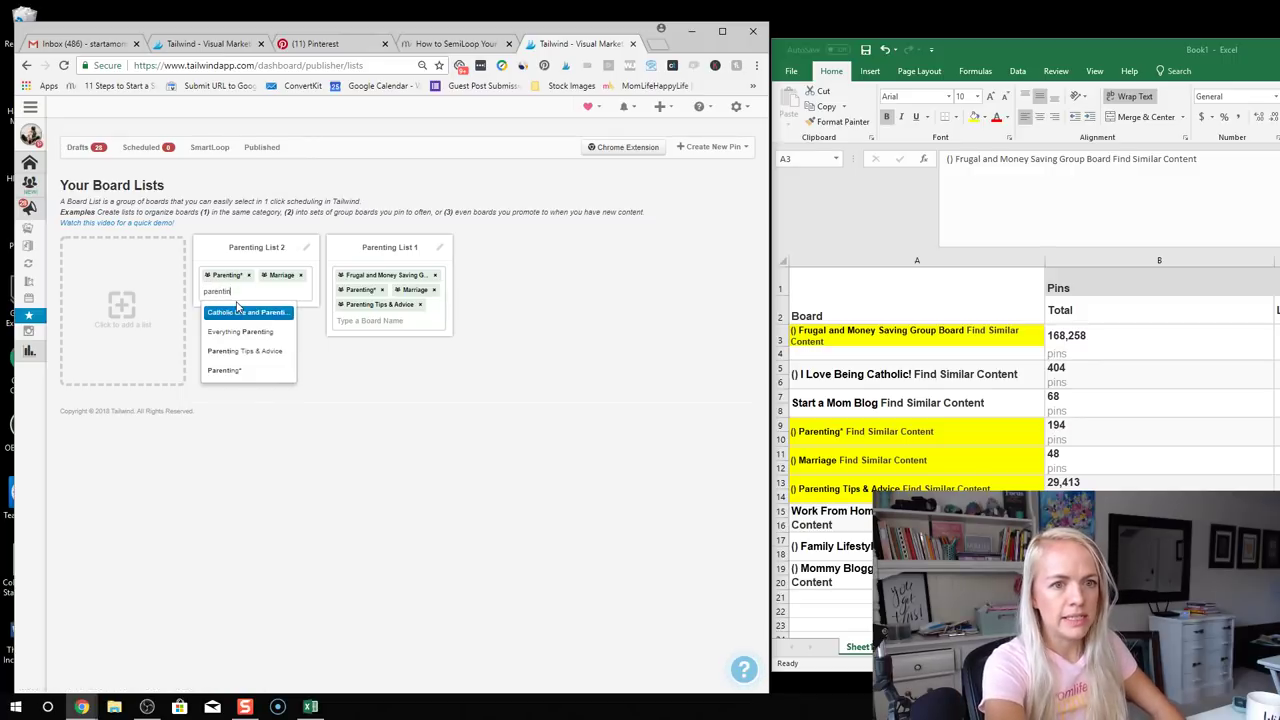
pyautogui.click(240, 312)
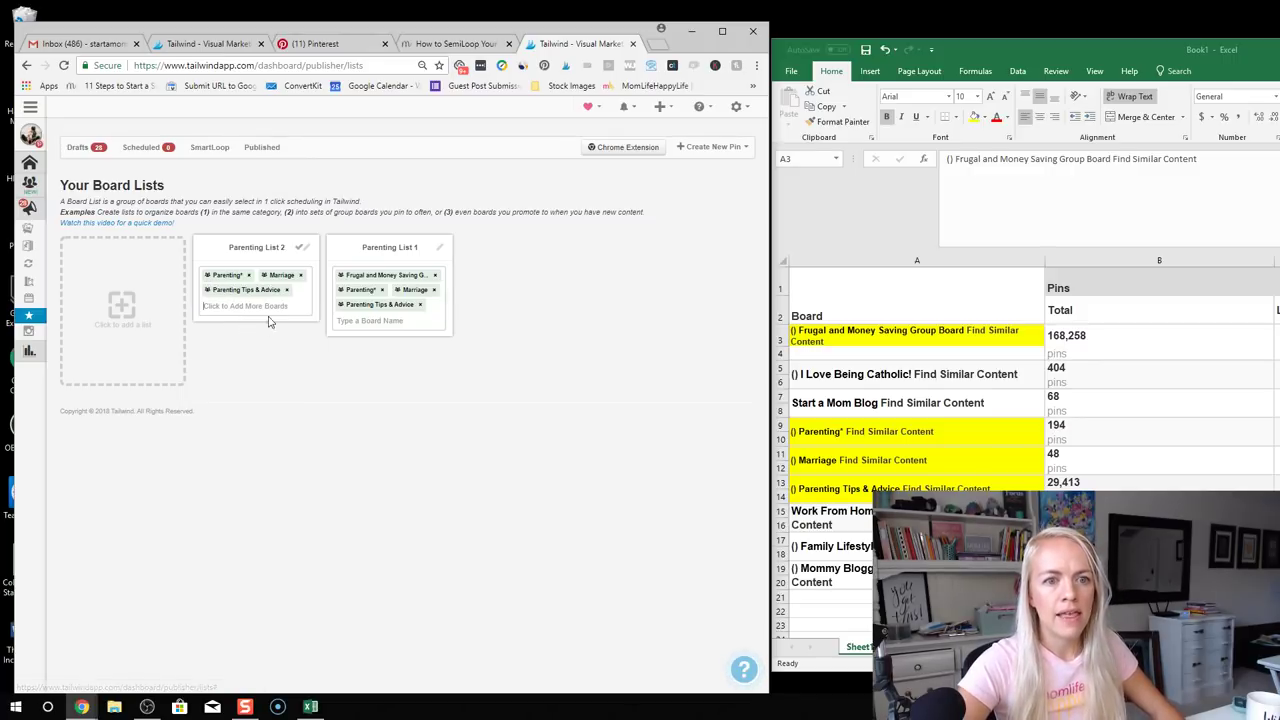
pyautogui.write('frug')
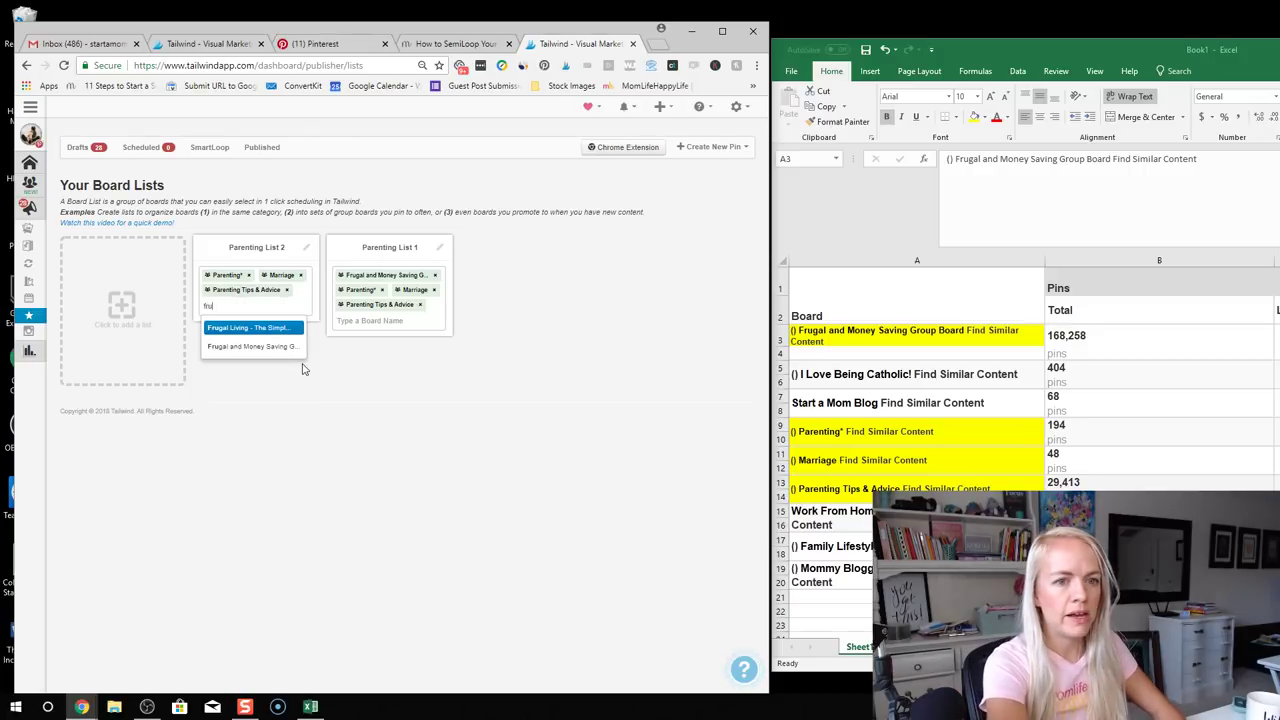
pyautogui.click(285, 346)
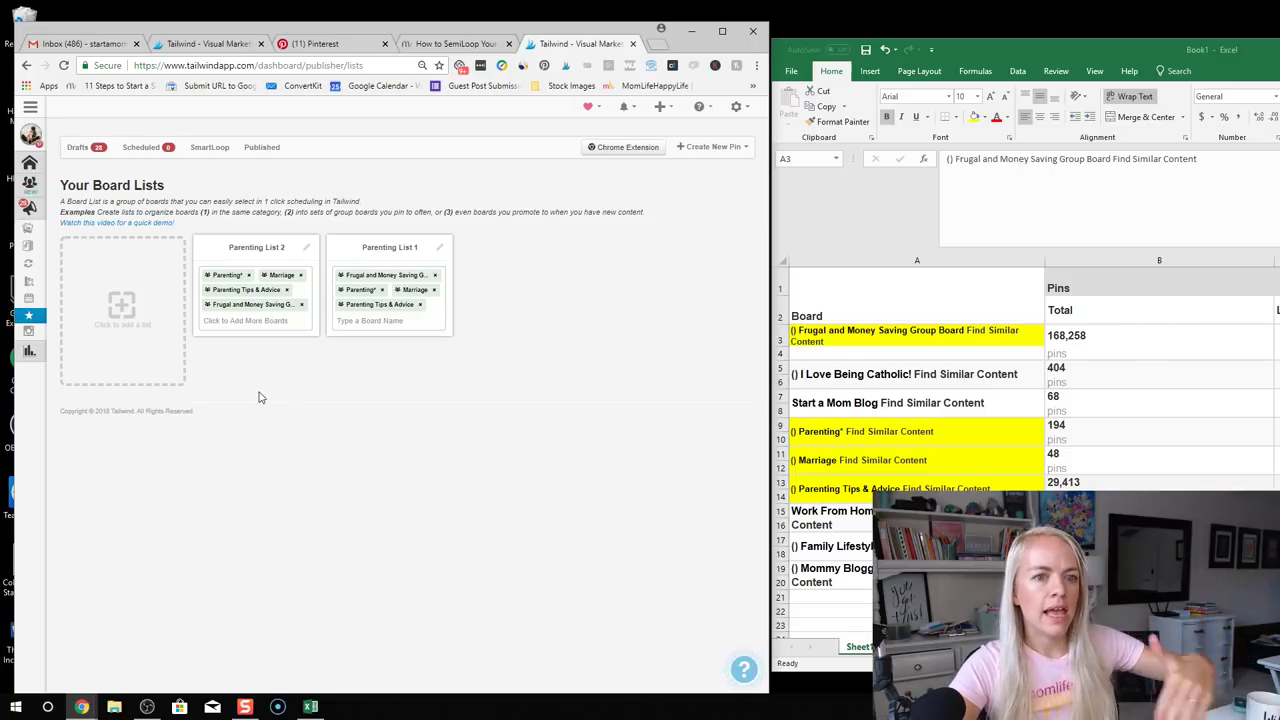
# Create a third board list named Parenting List 3
pyautogui.click(136, 320)
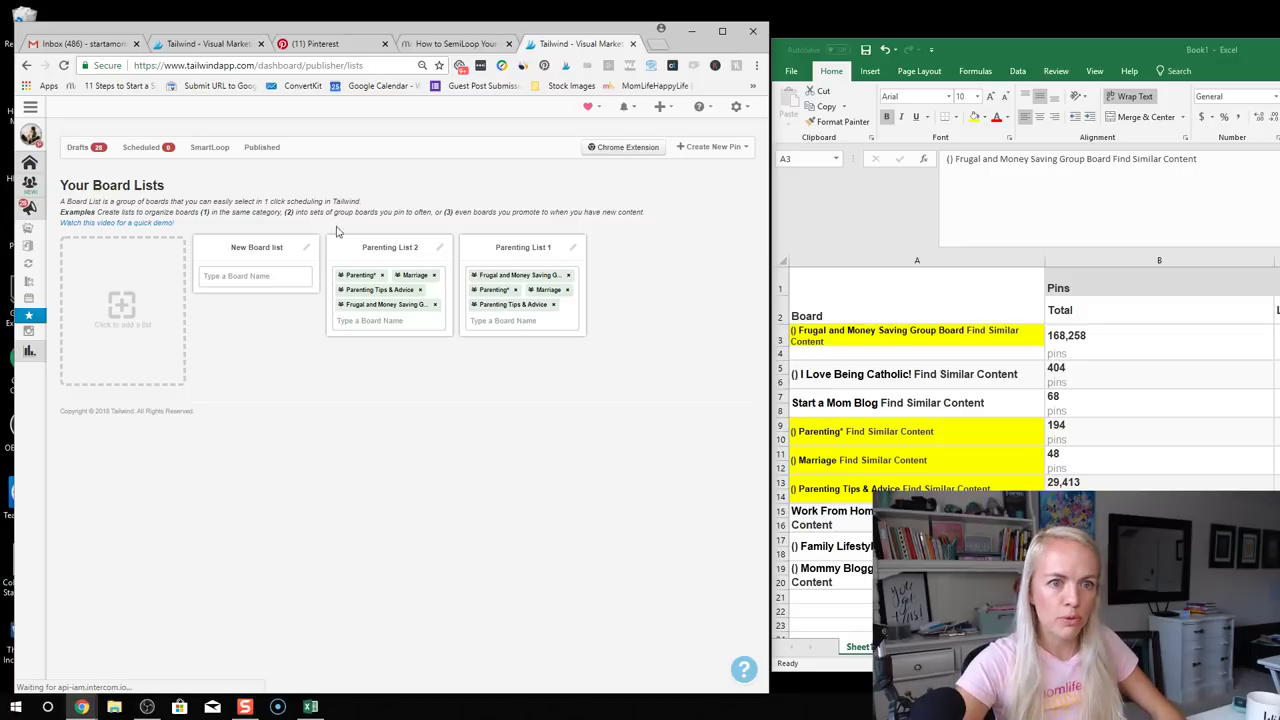
pyautogui.click(276, 247)
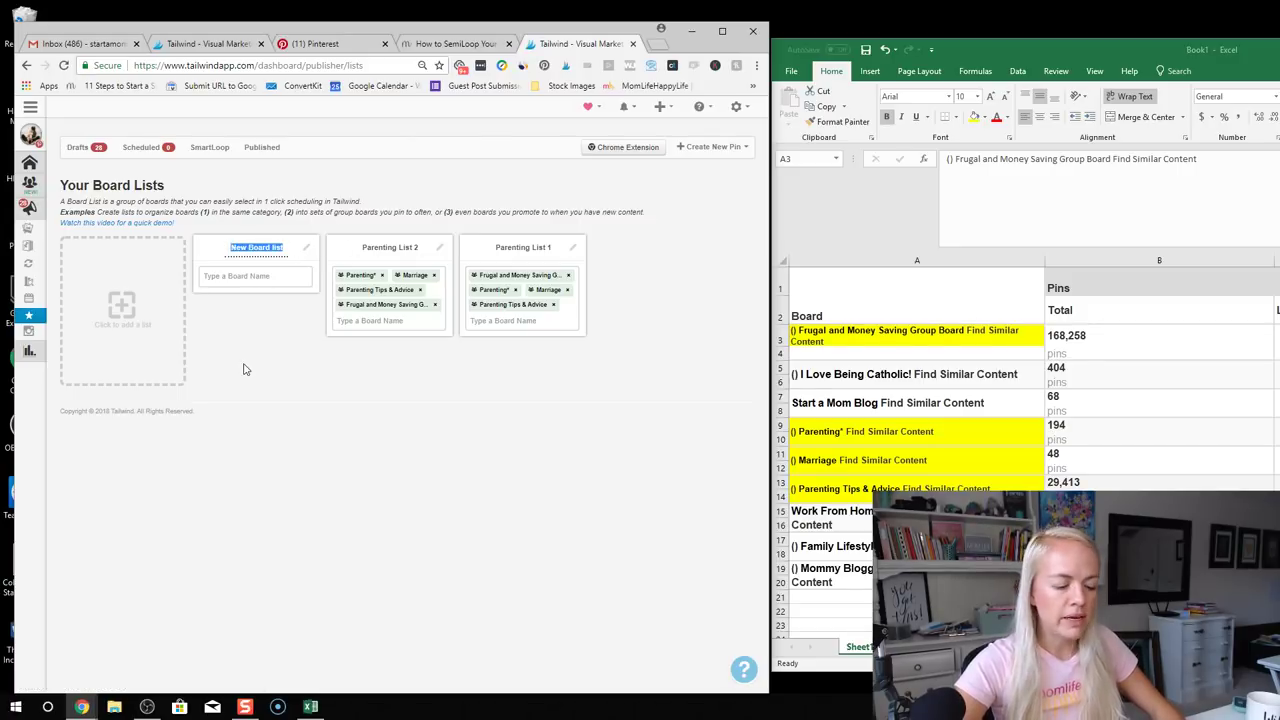
pyautogui.write('Parenting ')
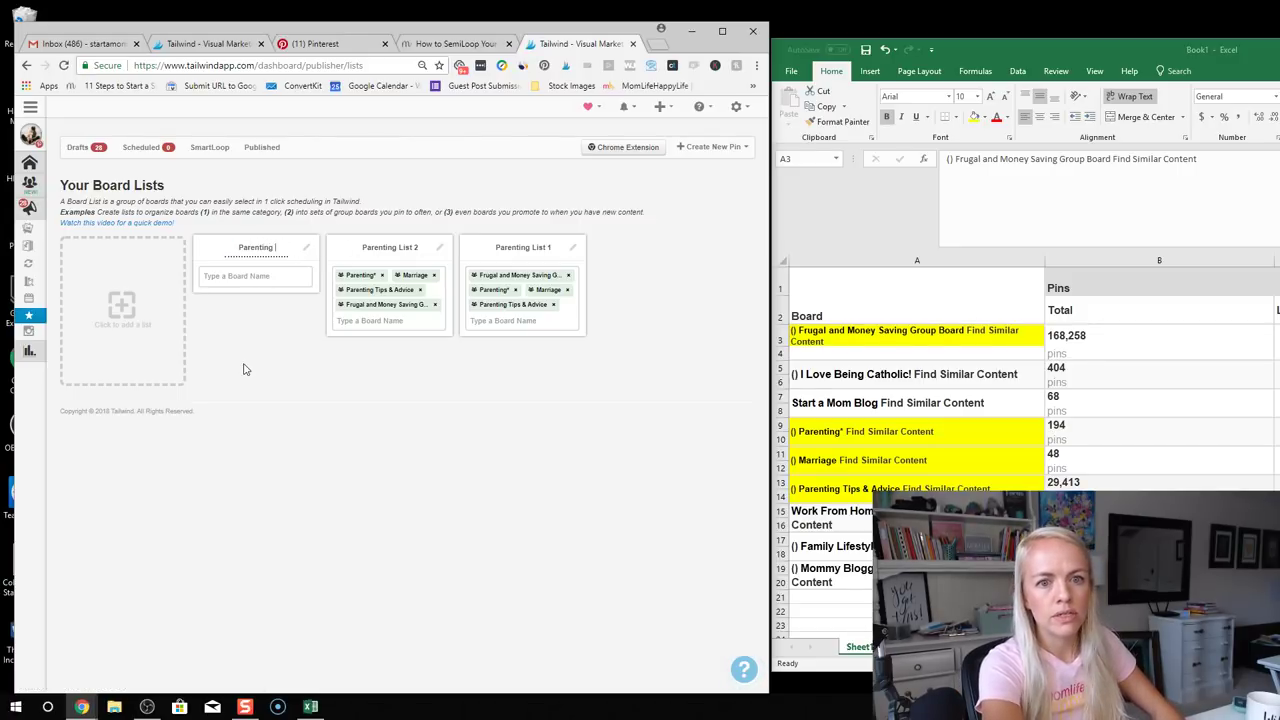
pyautogui.write('List 3')
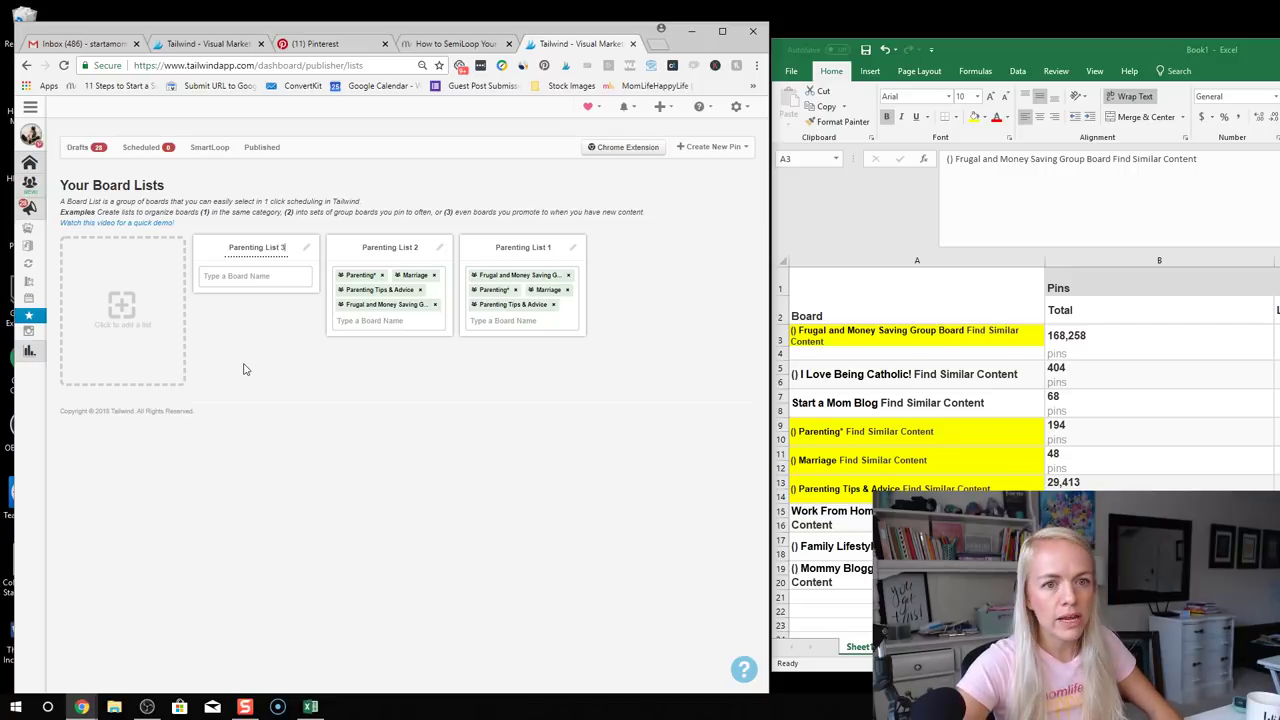
# Add the Marriage, Parenting Tips & Advice, Frugal and Money Saving Group Board, and Parenting* boards, in that order, to Parenting List 3
pyautogui.click(252, 278)
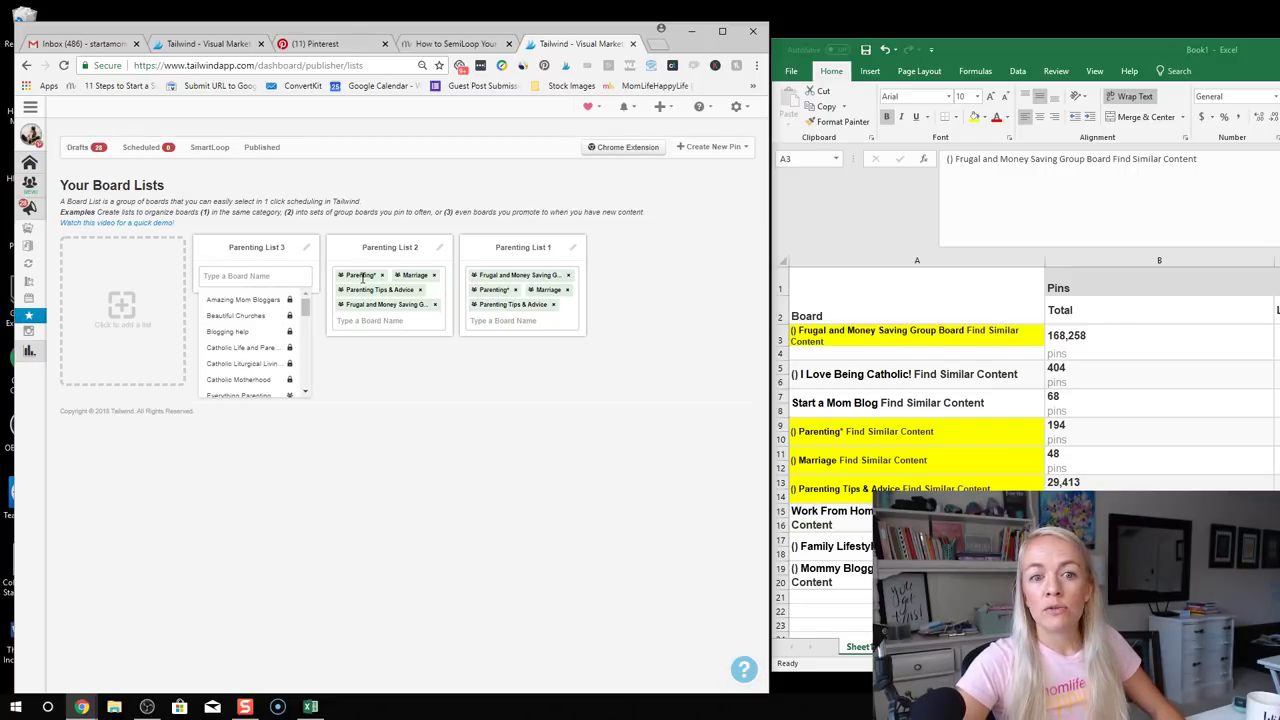
pyautogui.write('marri')
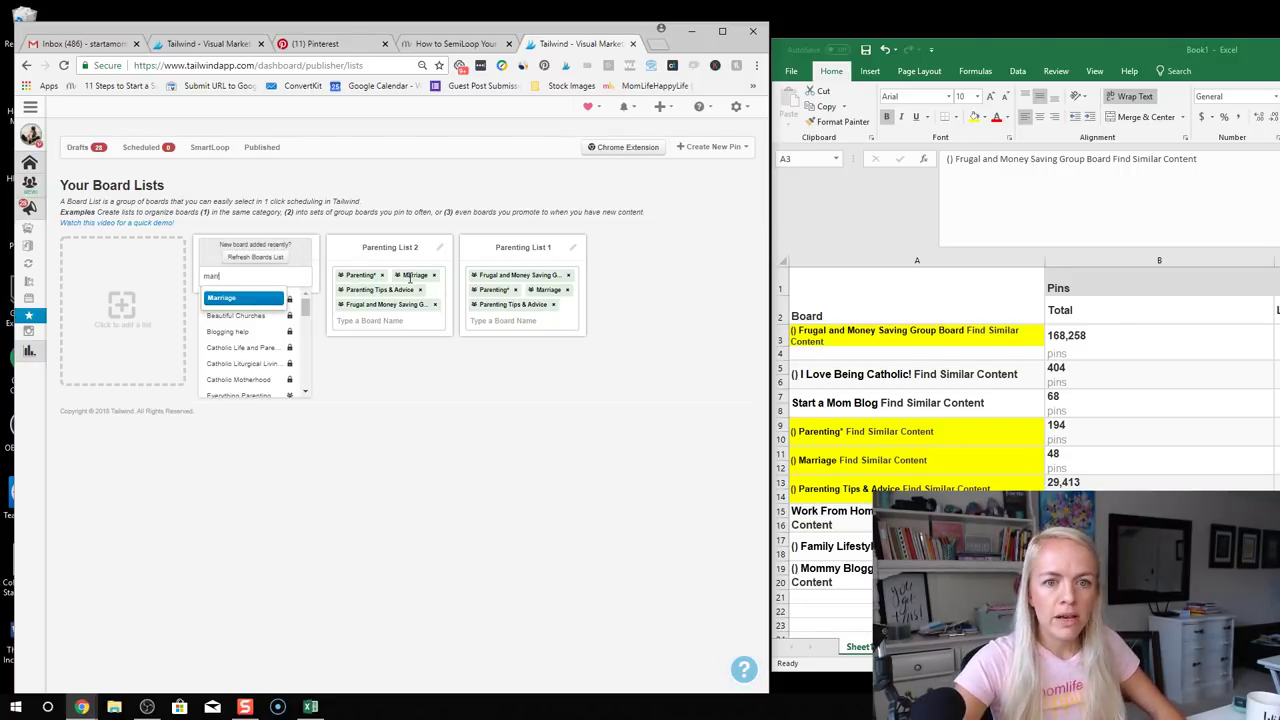
pyautogui.click(245, 298)
pyautogui.click(244, 296)
pyautogui.write('parenting')
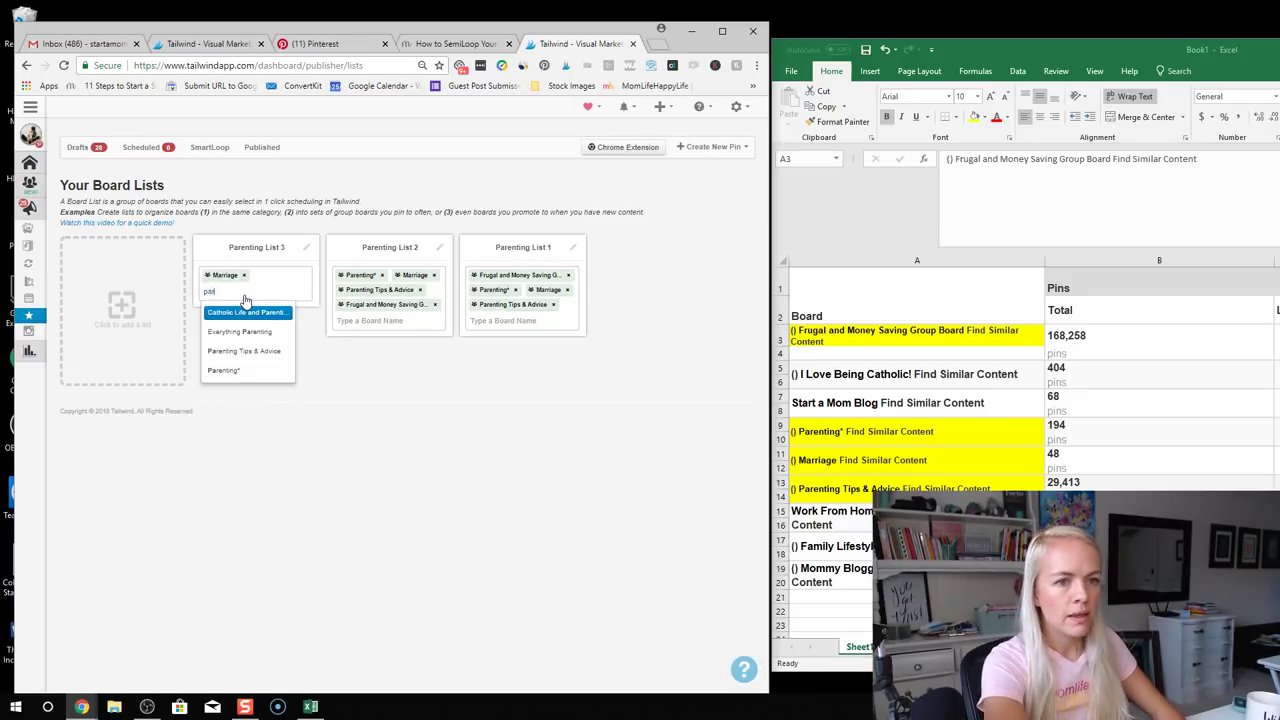
pyautogui.click(246, 328)
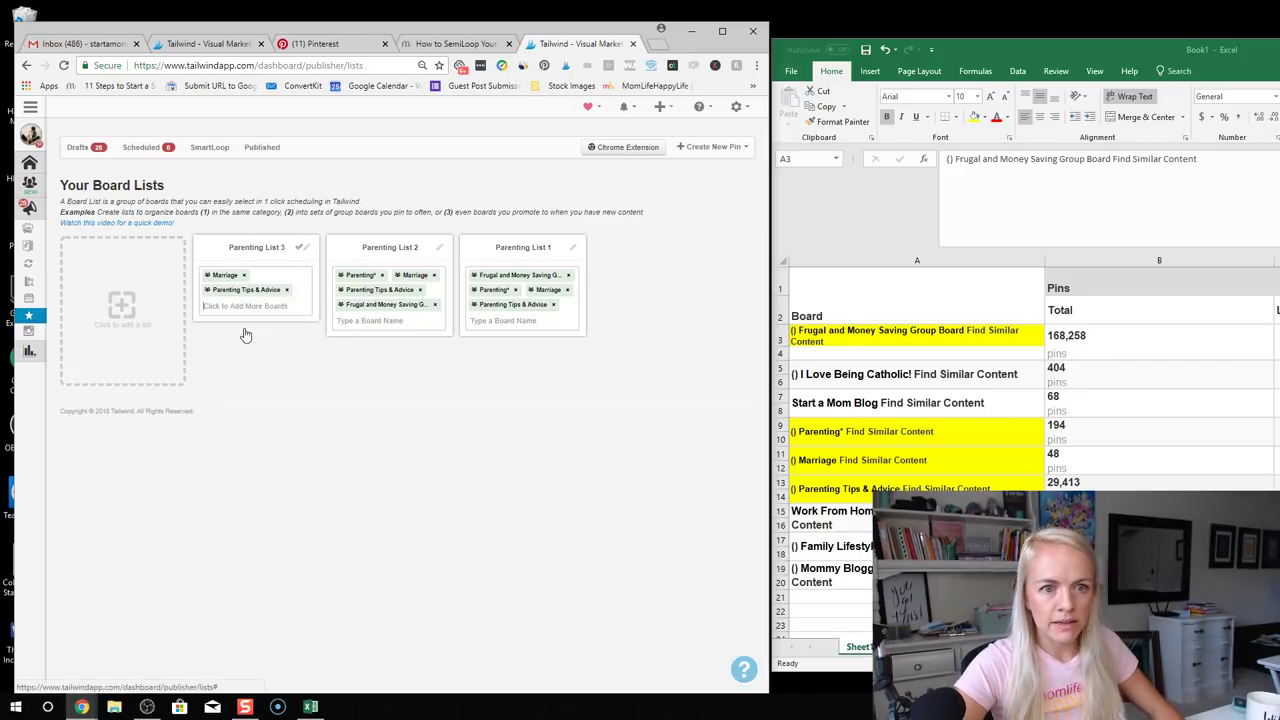
pyautogui.click(244, 333)
pyautogui.write('frugal')
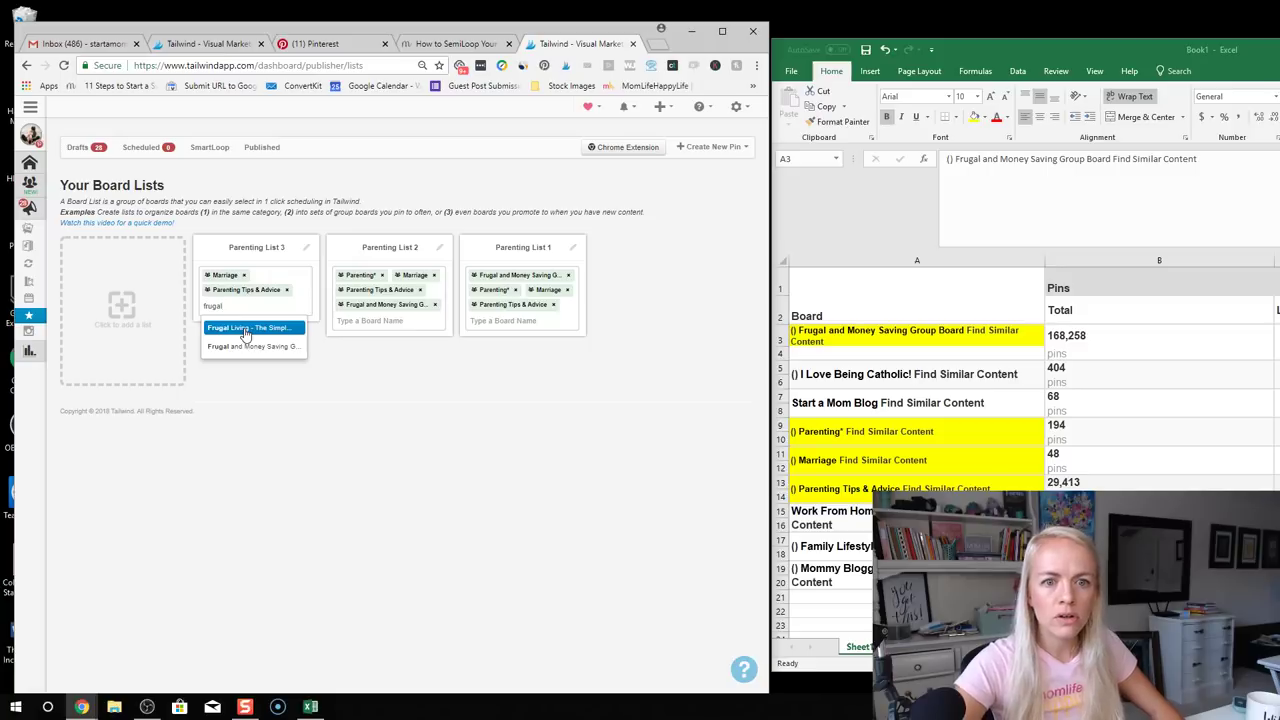
pyautogui.click(243, 347)
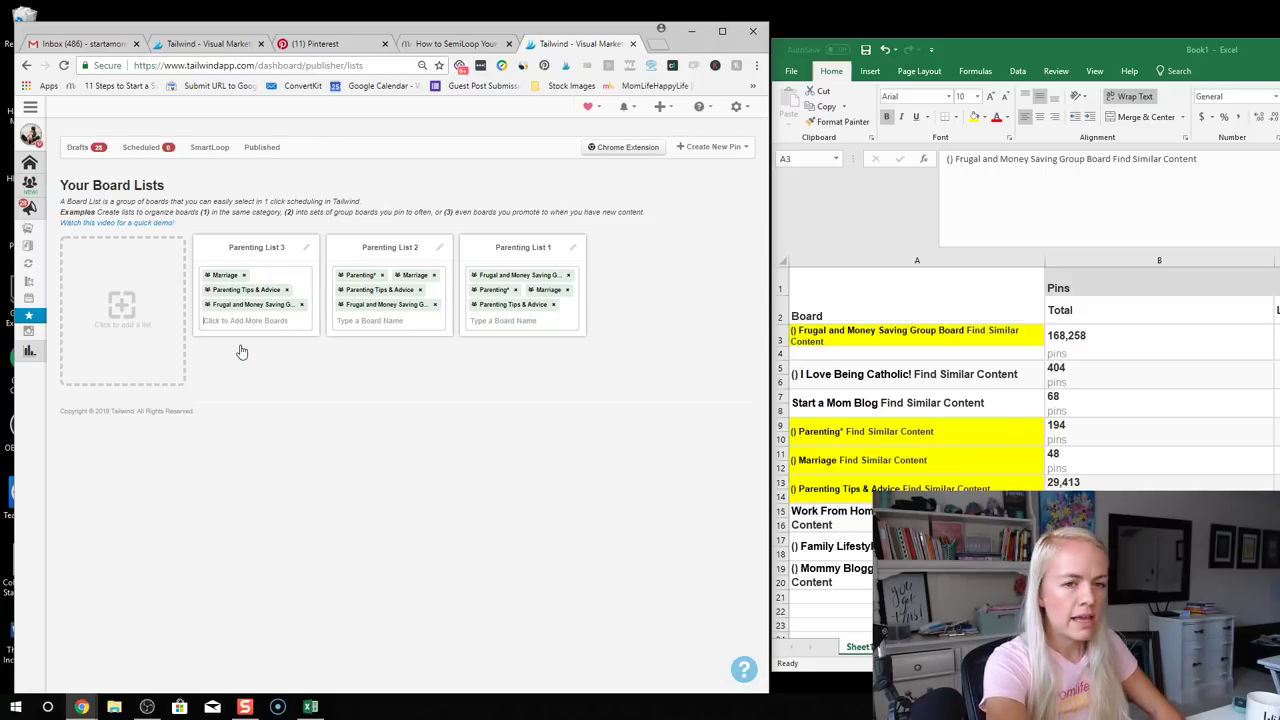
pyautogui.write('paren')
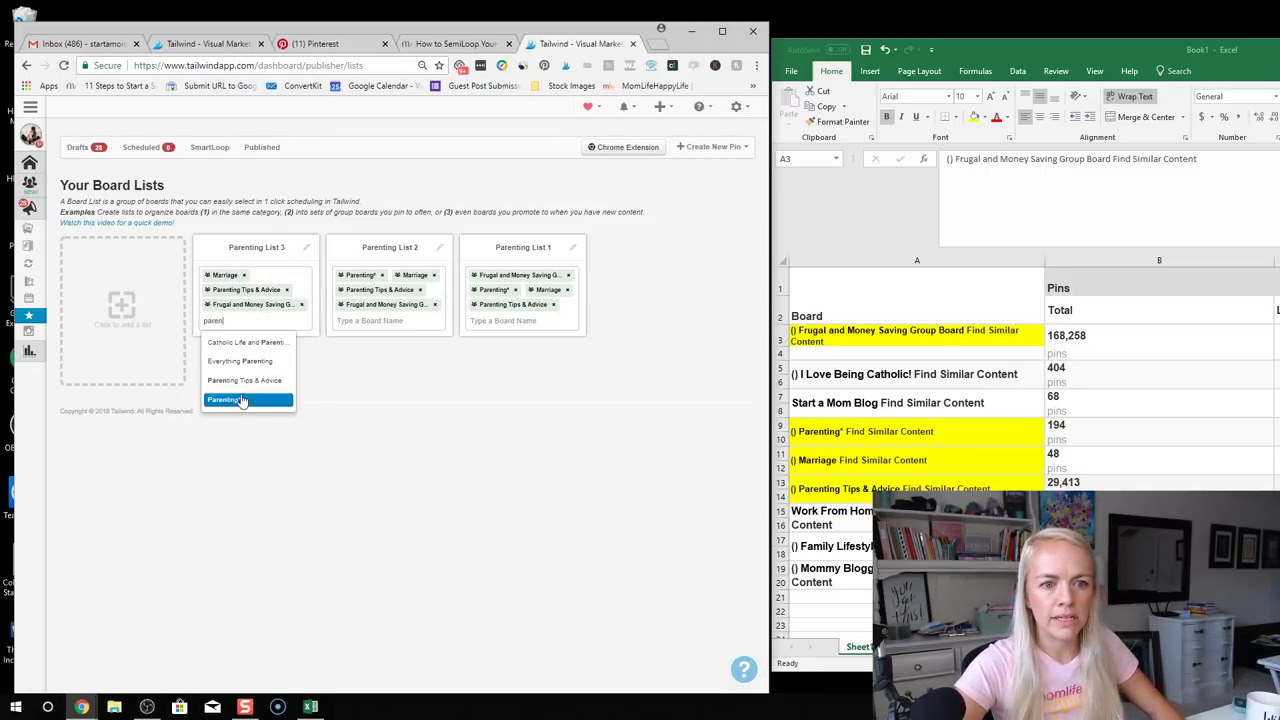
pyautogui.click(243, 399)
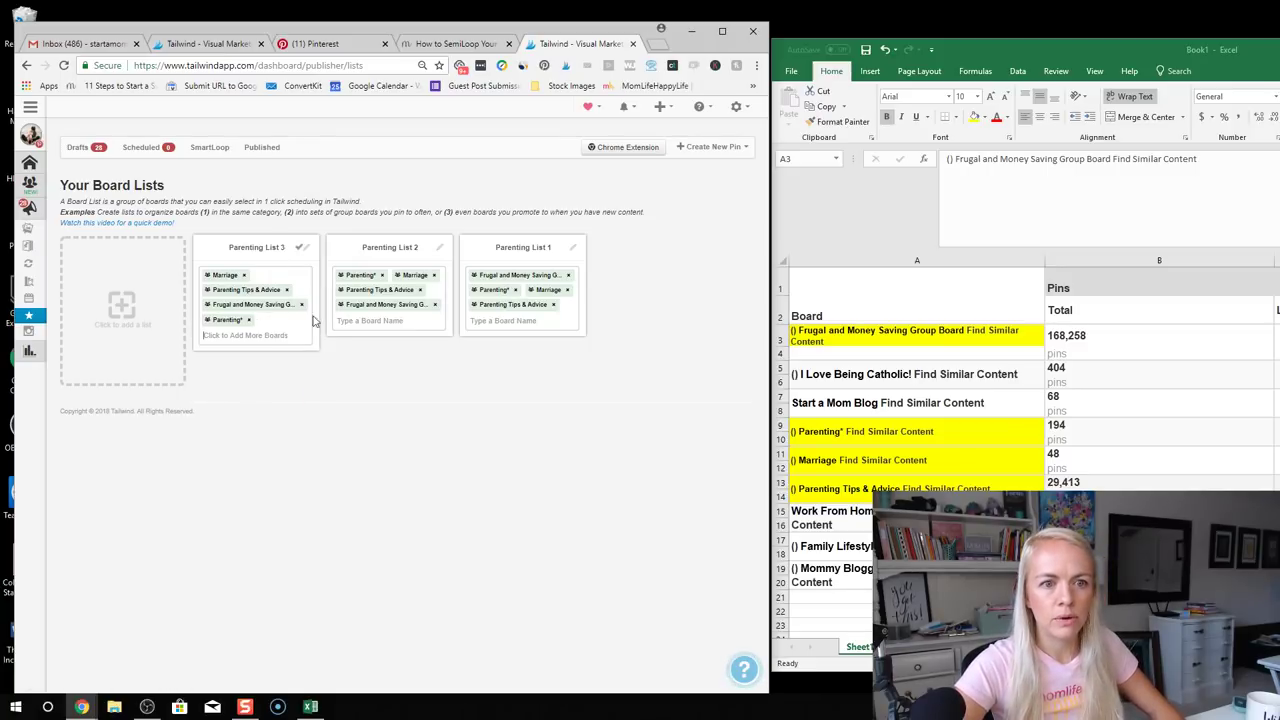
# Create a fourth board list named Parenting List 4
pyautogui.click(145, 280)
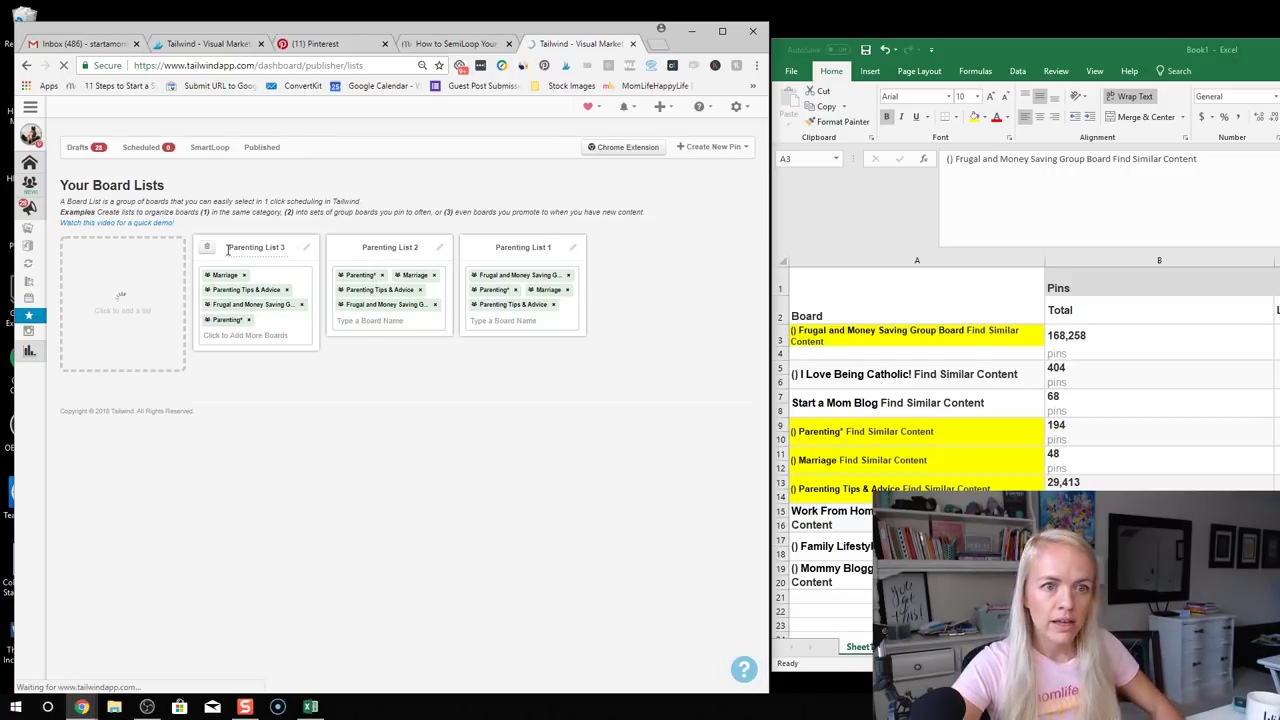
pyautogui.moveTo(285, 247); pyautogui.dragTo(196, 247)
pyautogui.write('PArent')
pyautogui.press('BackSpace')
pyautogui.press('BackSpace')
pyautogui.press('BackSpace')
pyautogui.press('BackSpace')
pyautogui.press('BackSpace')
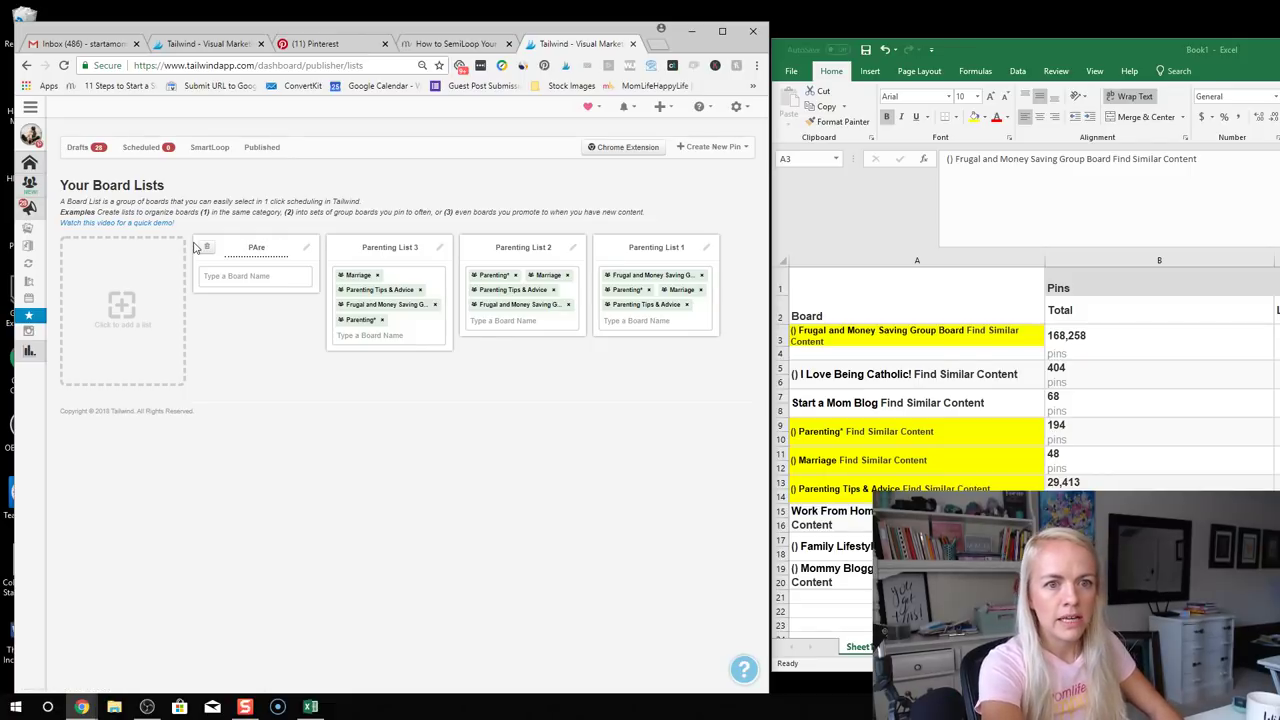
pyautogui.write('arenting List')
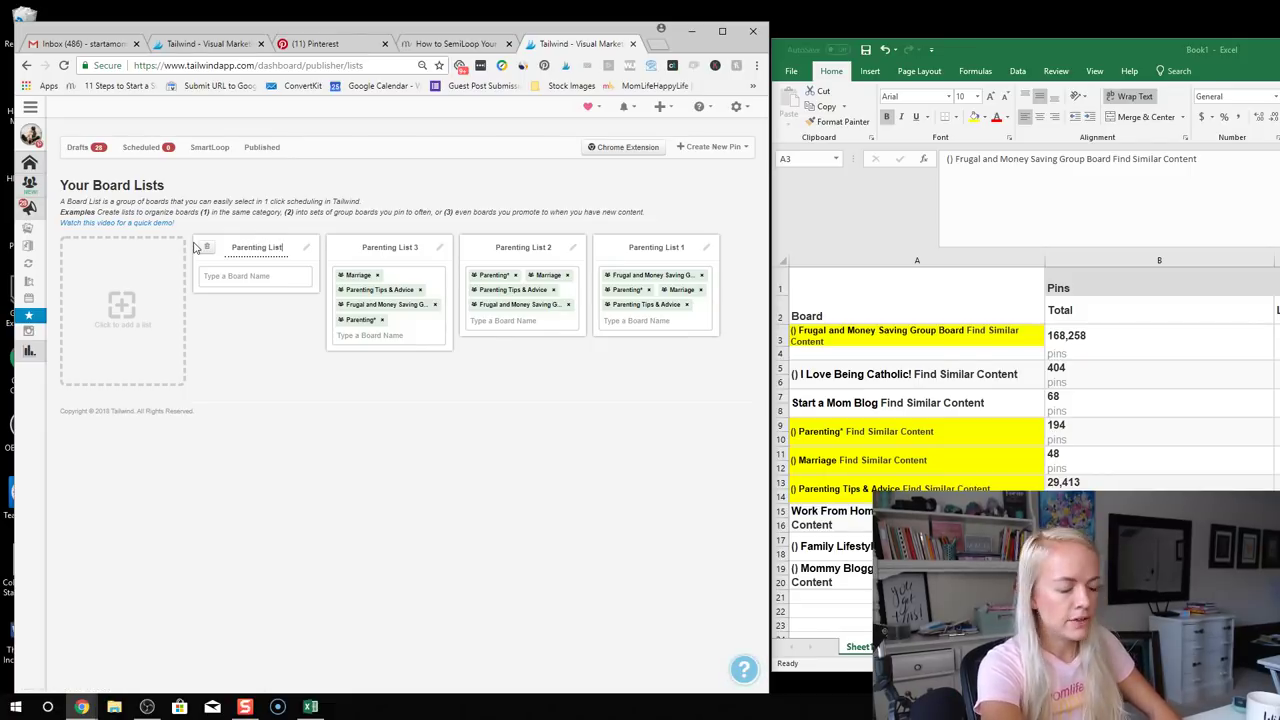
pyautogui.write(' 4')
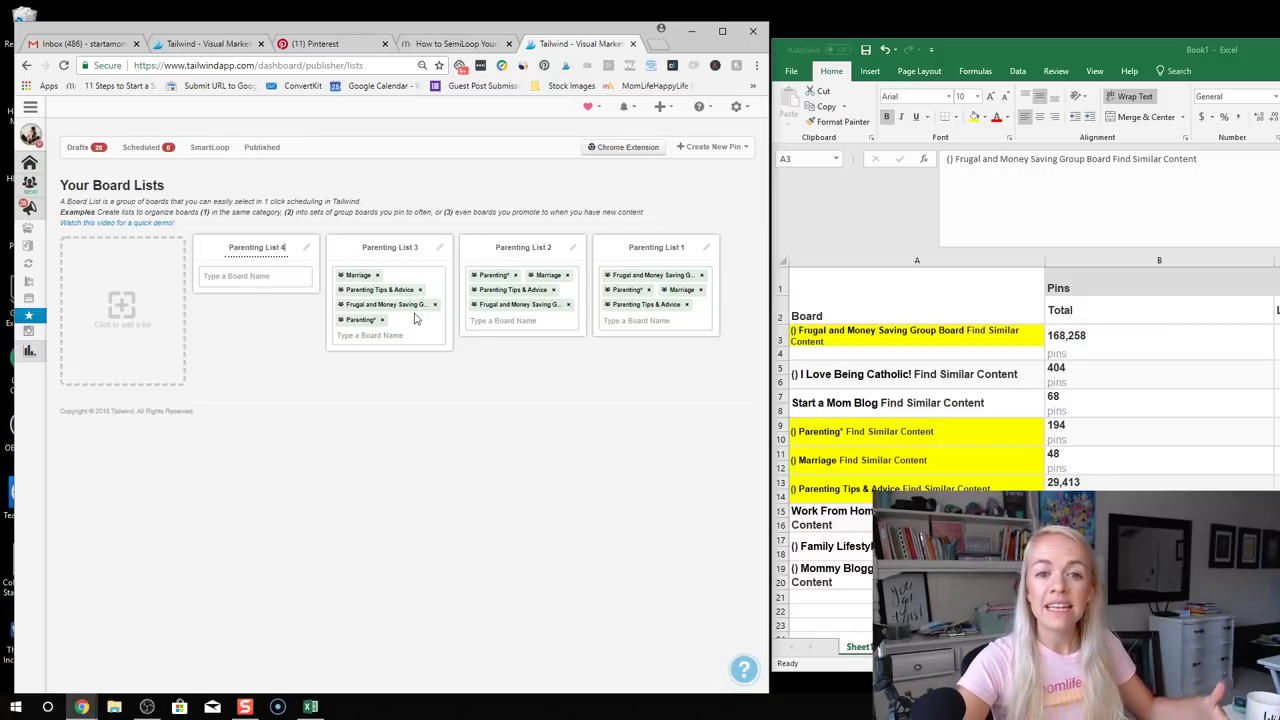
# Add the Parenting Tips & Advice, Frugal and Money Saving Group Board, Parenting*, and Marriage boards, in that order, to Parenting List 4
pyautogui.click(279, 275)
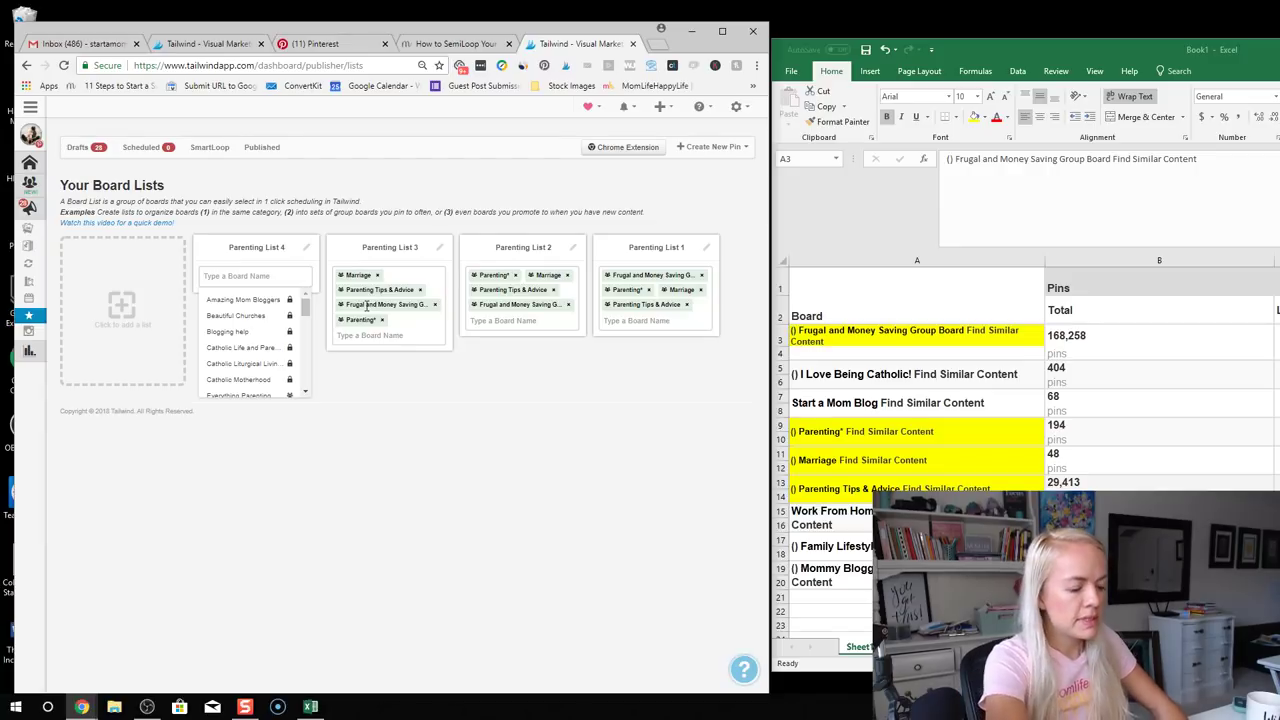
pyautogui.write('parenting tip')
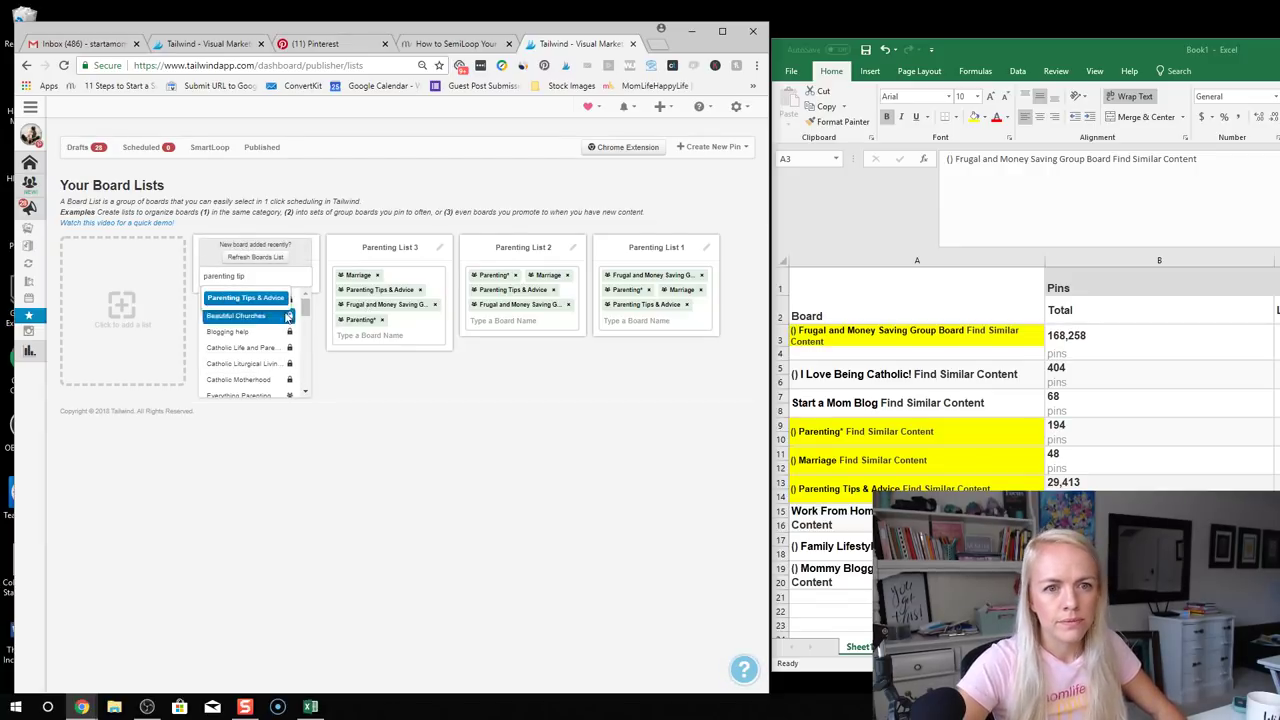
pyautogui.click(262, 300)
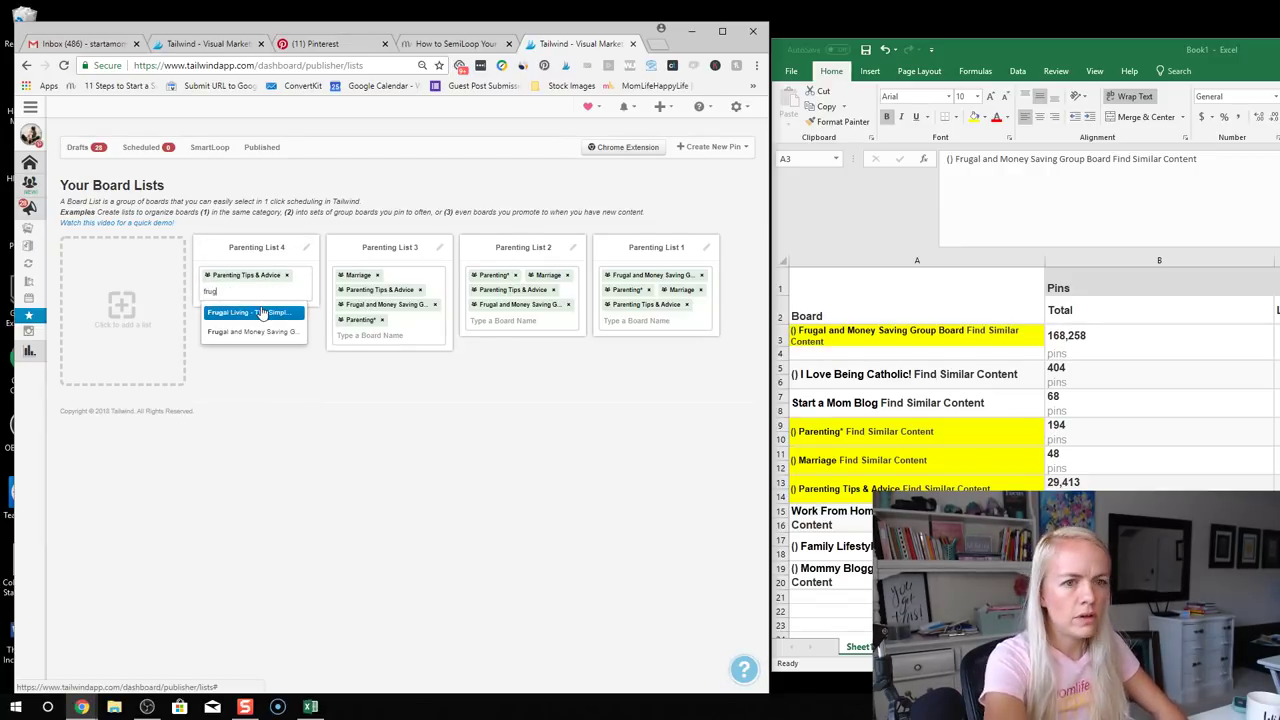
pyautogui.click(258, 332)
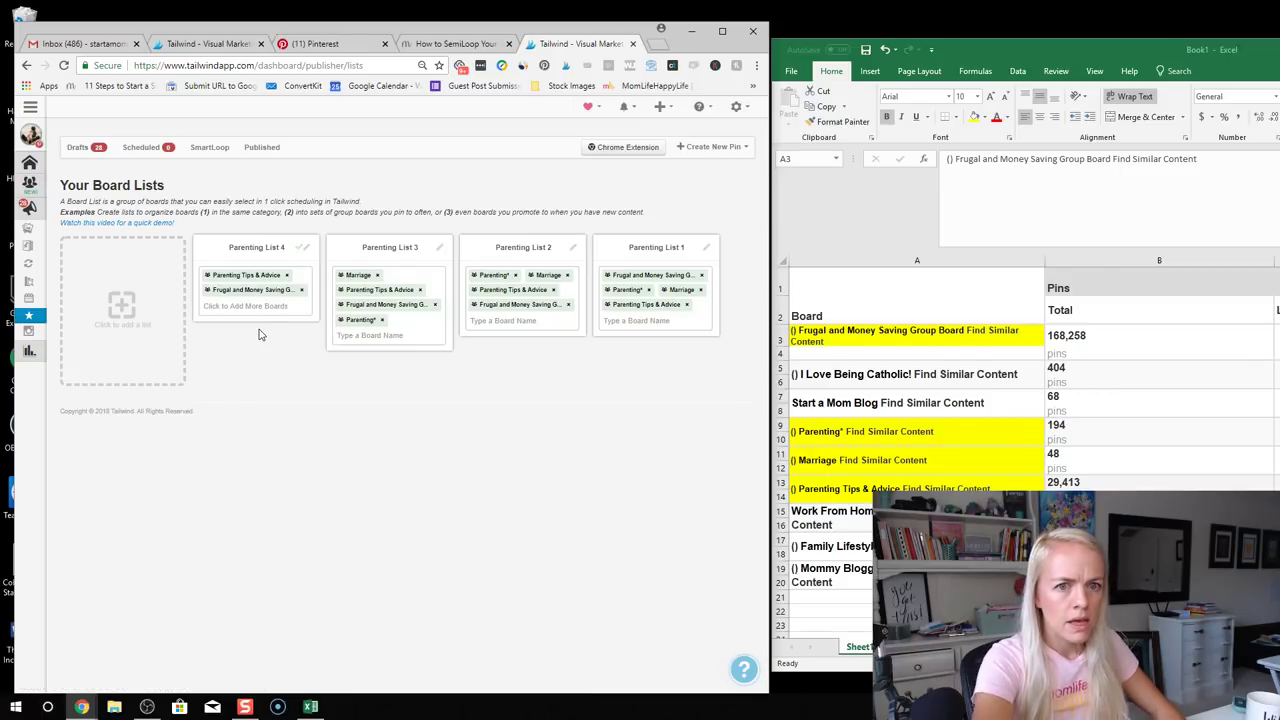
pyautogui.write('pare')
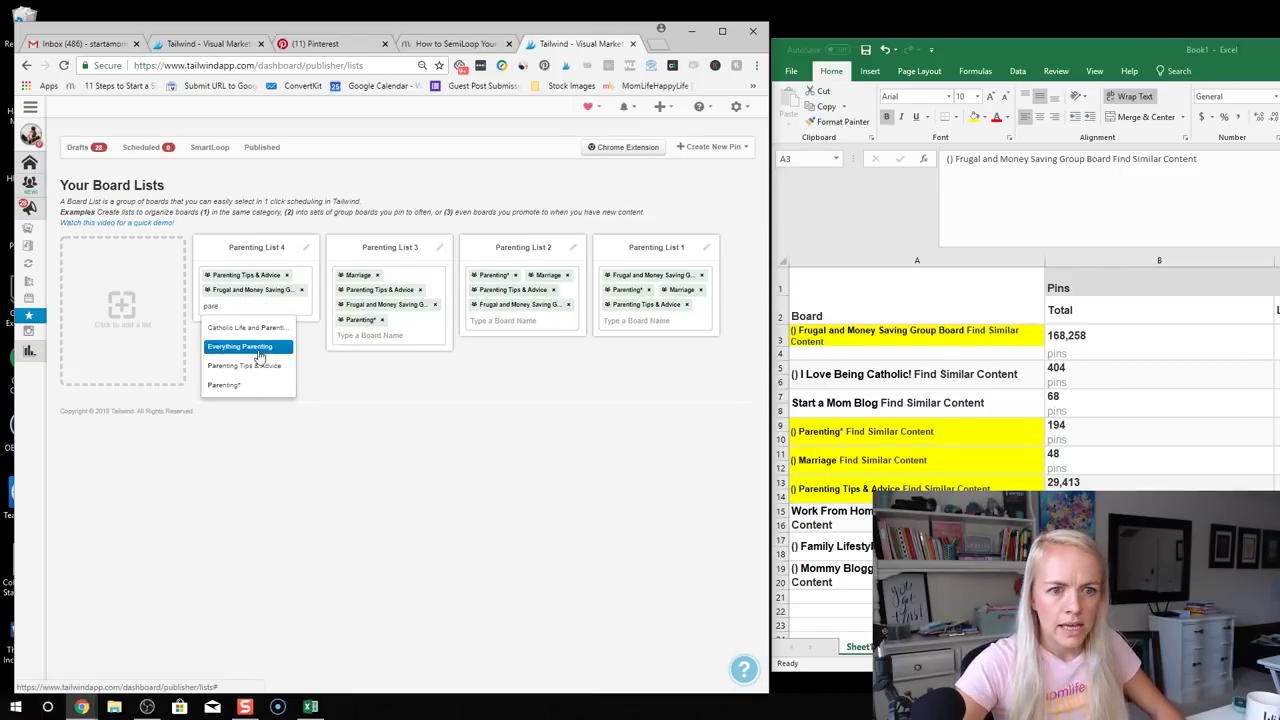
pyautogui.click(249, 387)
pyautogui.write('mar')
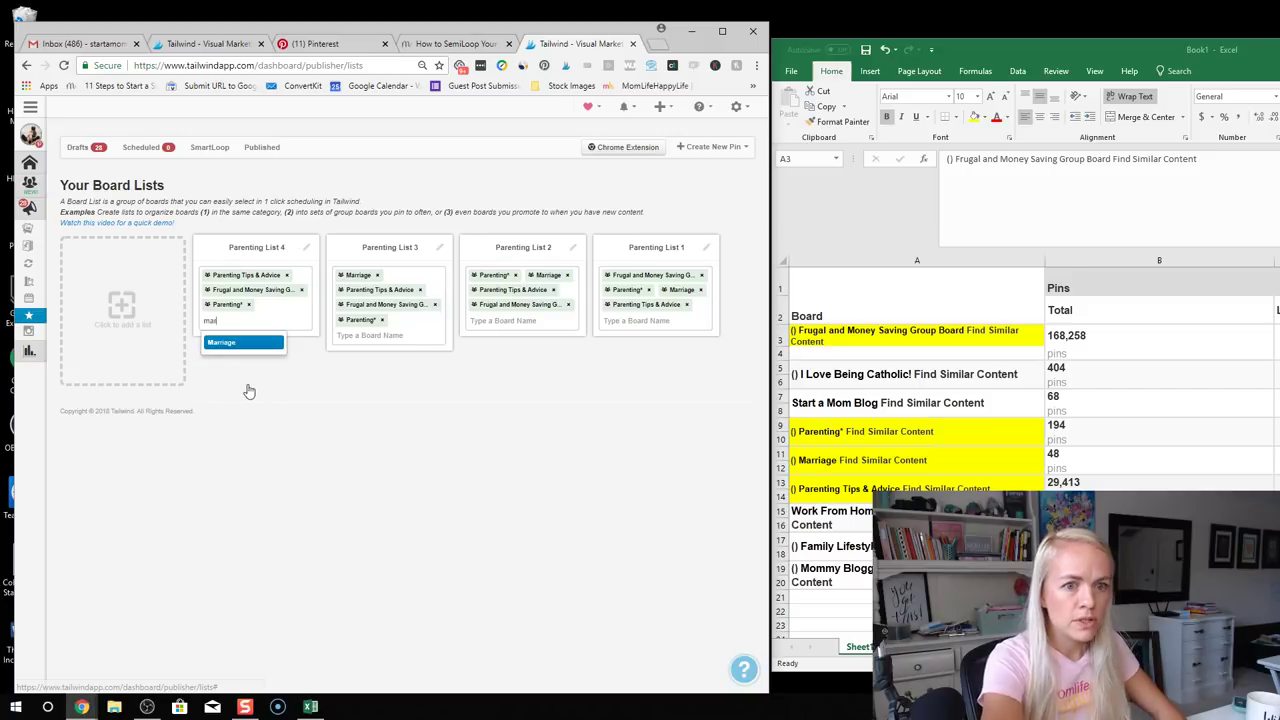
pyautogui.click(253, 345)
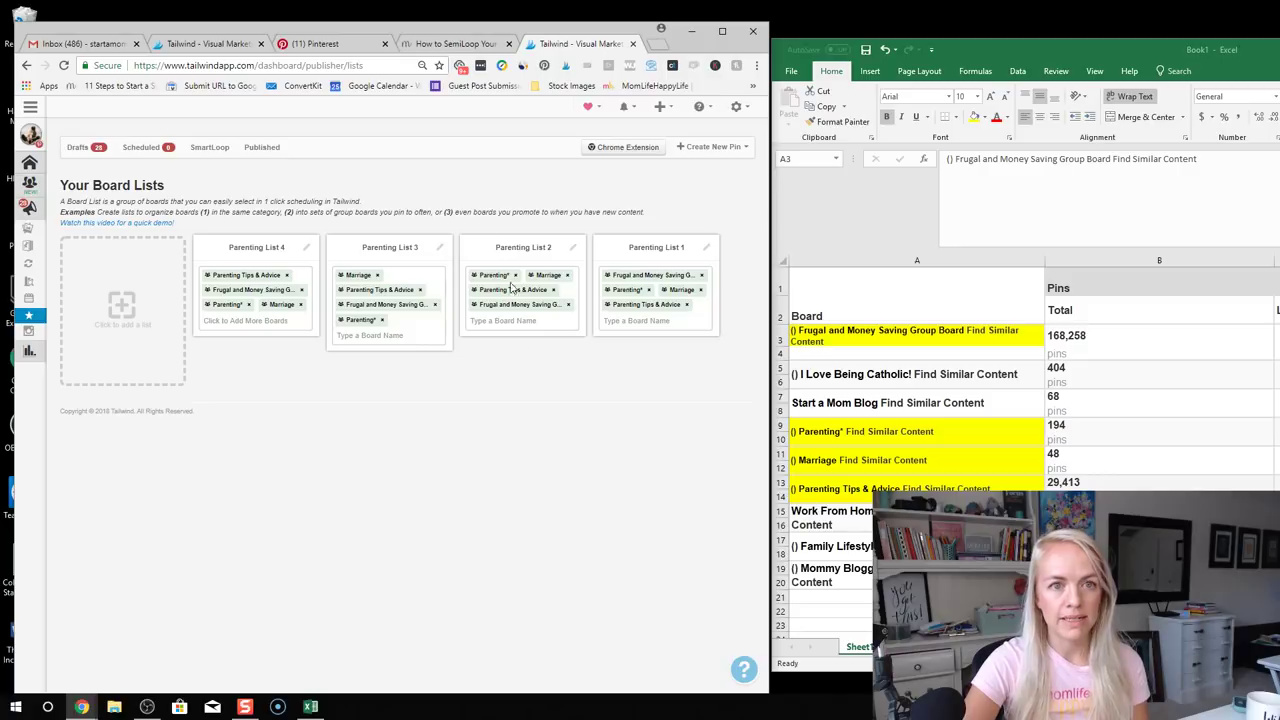
# Review the seven-list offset example in the SemiLoop blog article, and return to the Tailwind board lists
pyautogui.click(451, 46)
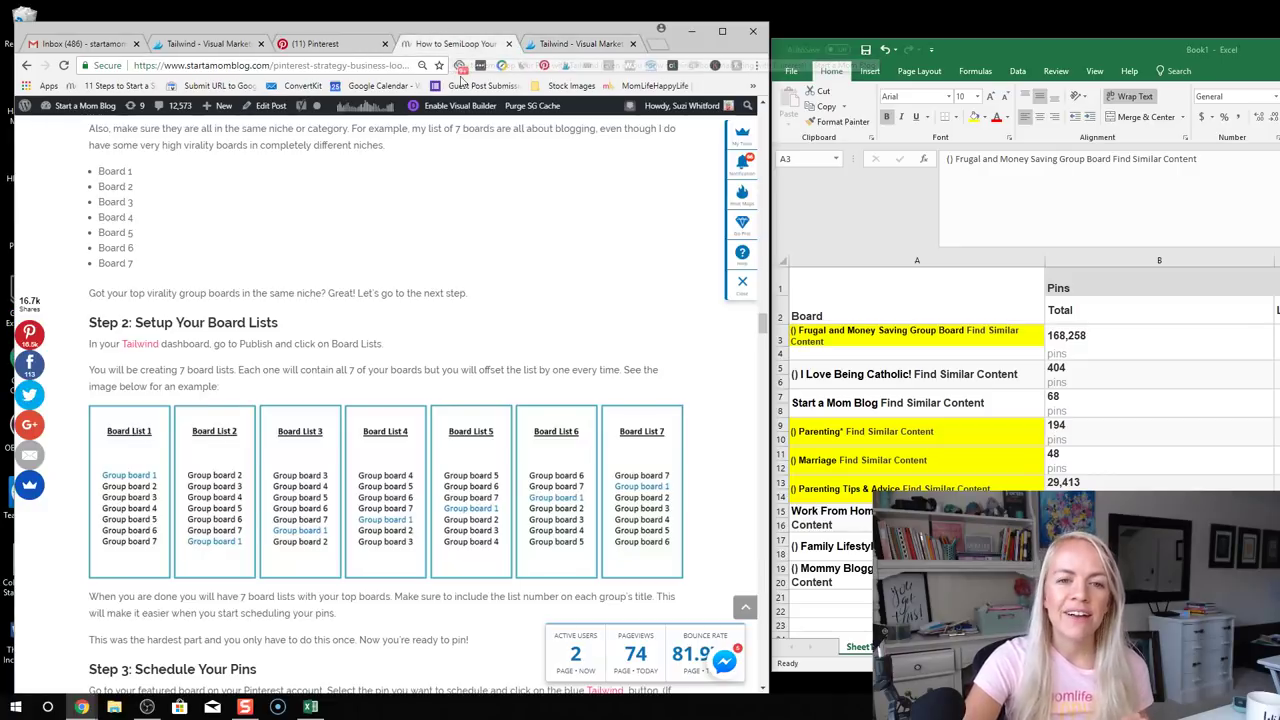
pyautogui.scroll(-2, 551, 318)
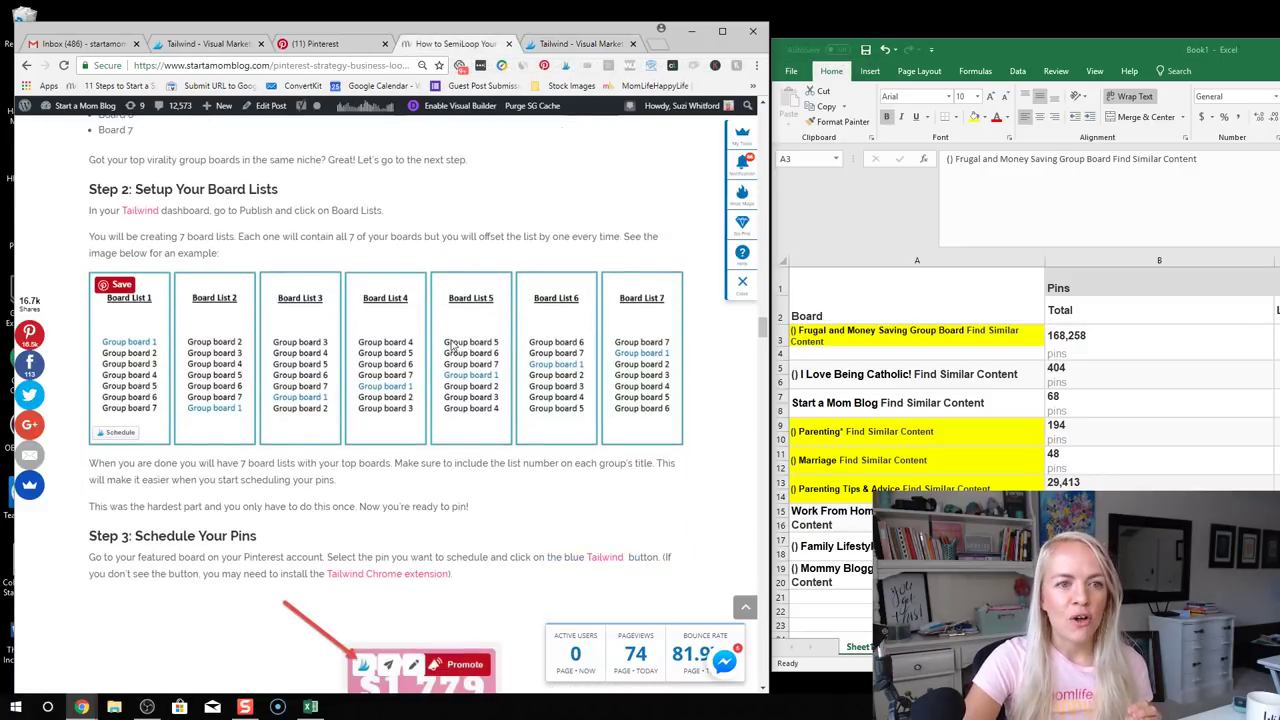
pyautogui.click(575, 45)
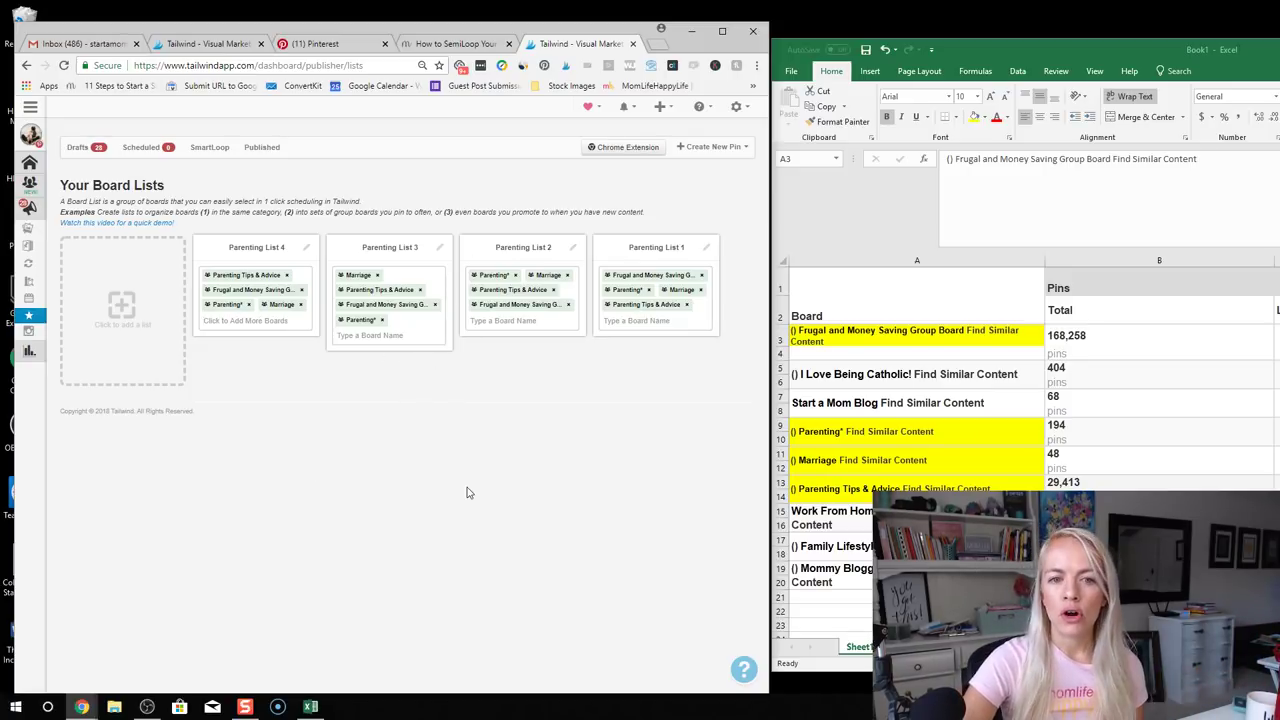
# Open the Mom Life Happy Life board on the Pinterest profile and view its pins in a maximized browser window
pyautogui.click(333, 46)
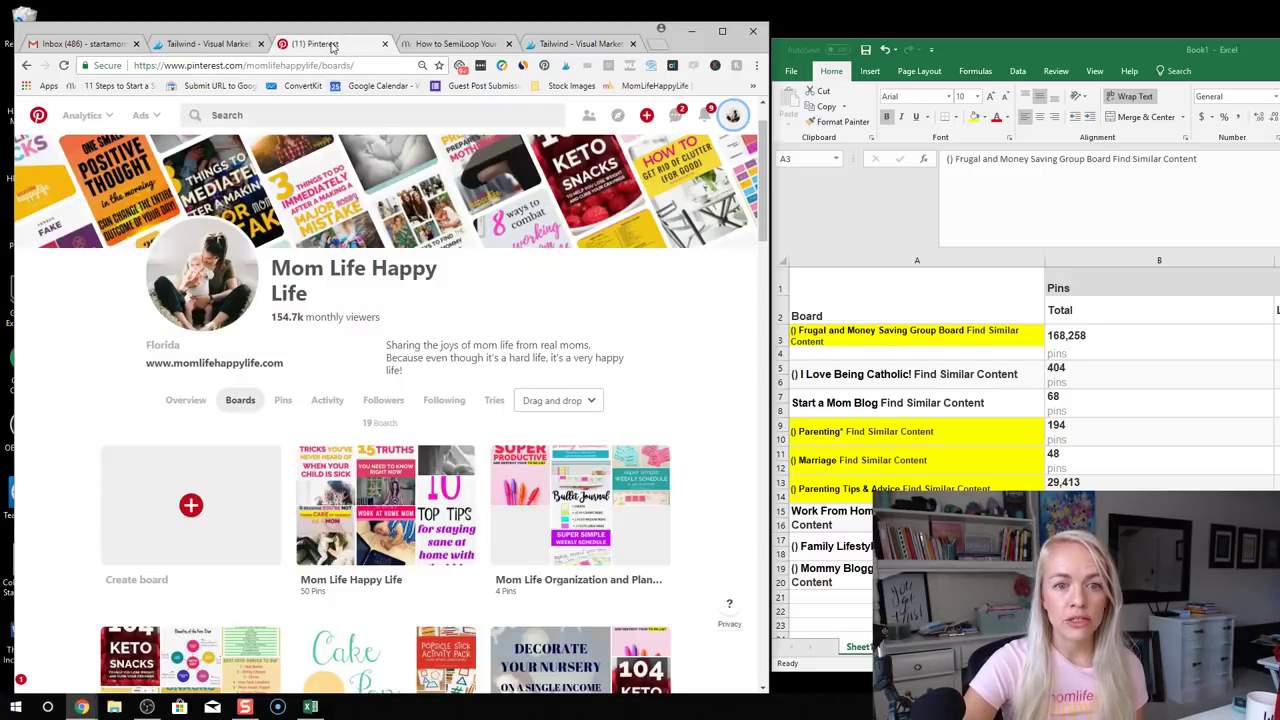
pyautogui.click(380, 510)
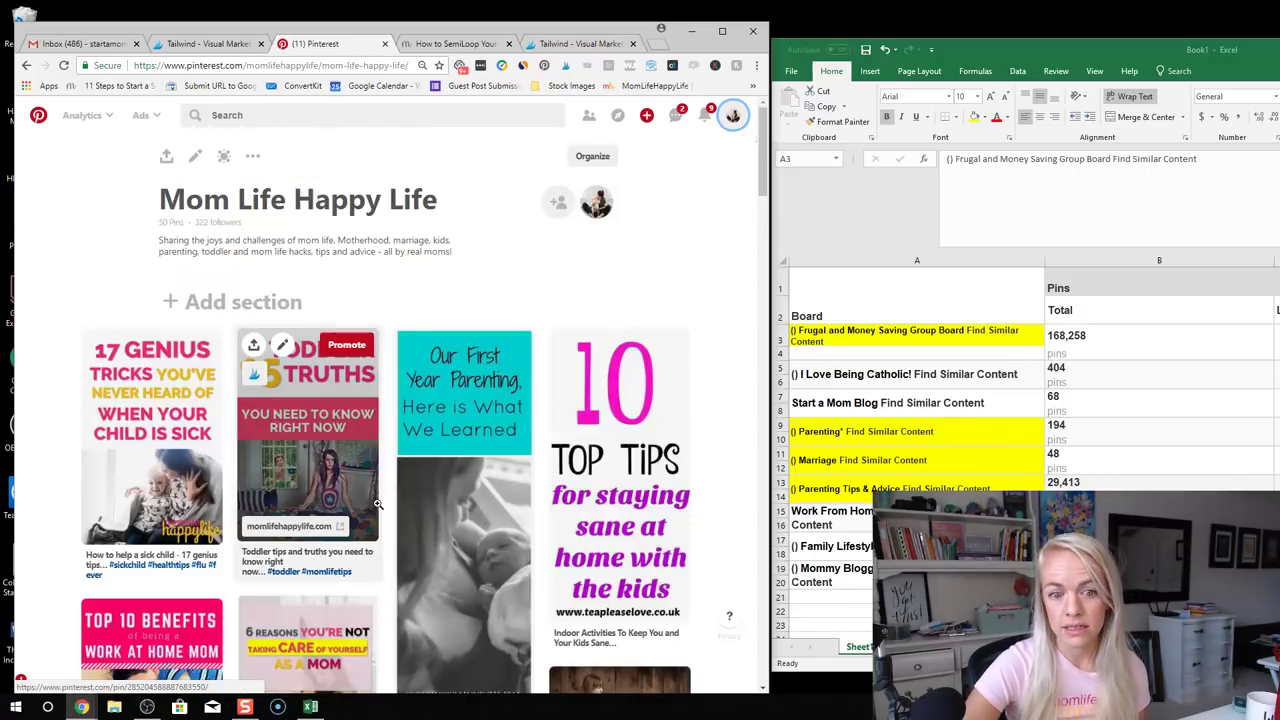
pyautogui.scroll(-2, 433, 455)
pyautogui.scroll(2, 433, 455)
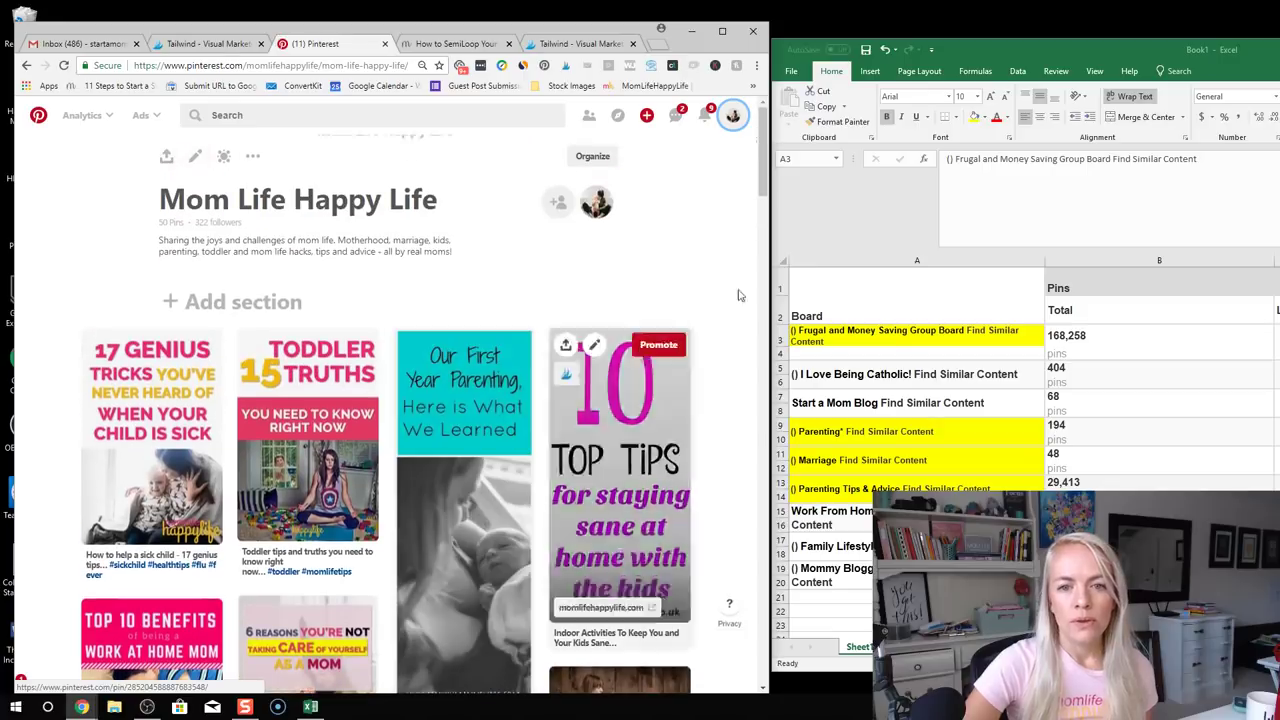
pyautogui.click(716, 35)
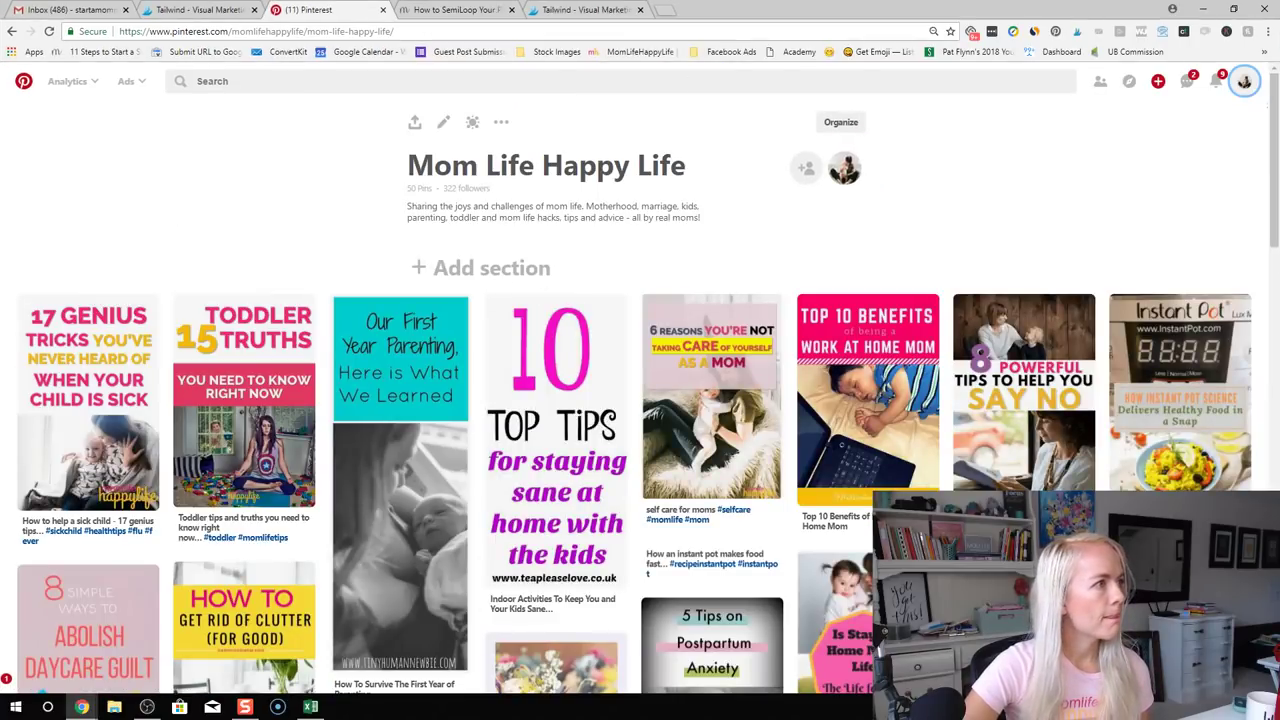
pyautogui.scroll(-1, 677, 309)
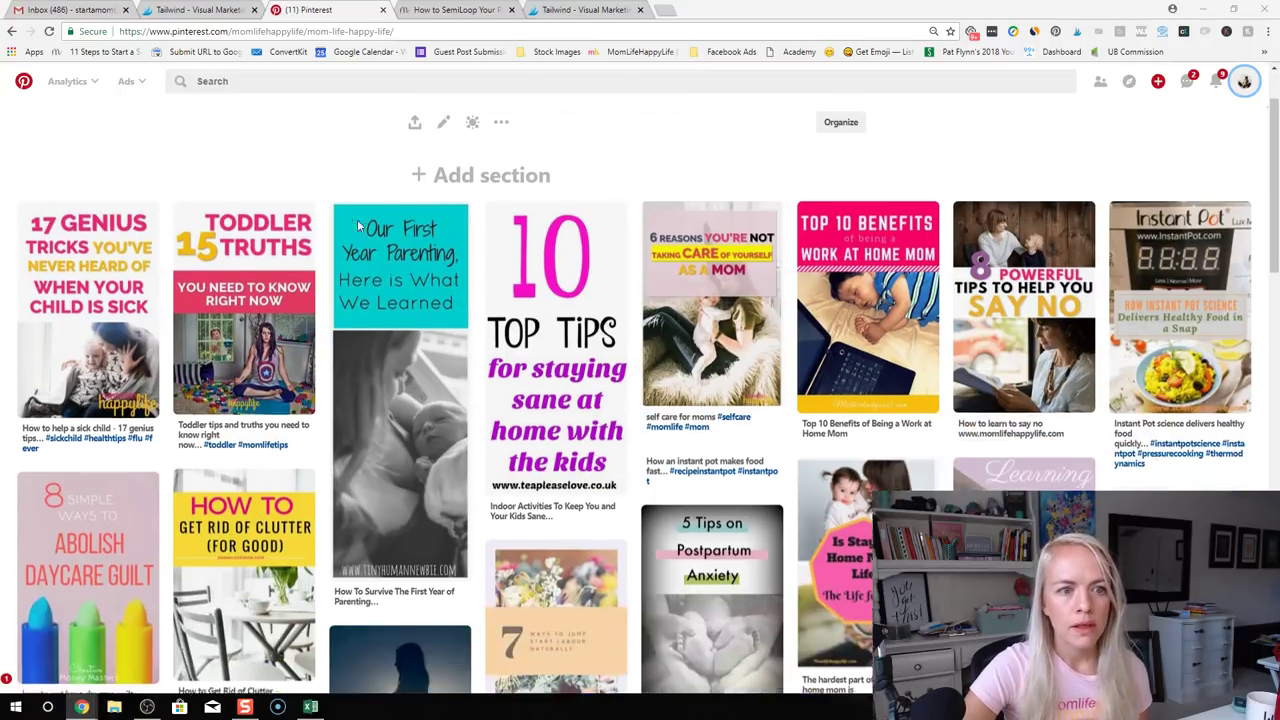
pyautogui.scroll(1, 380, 320)
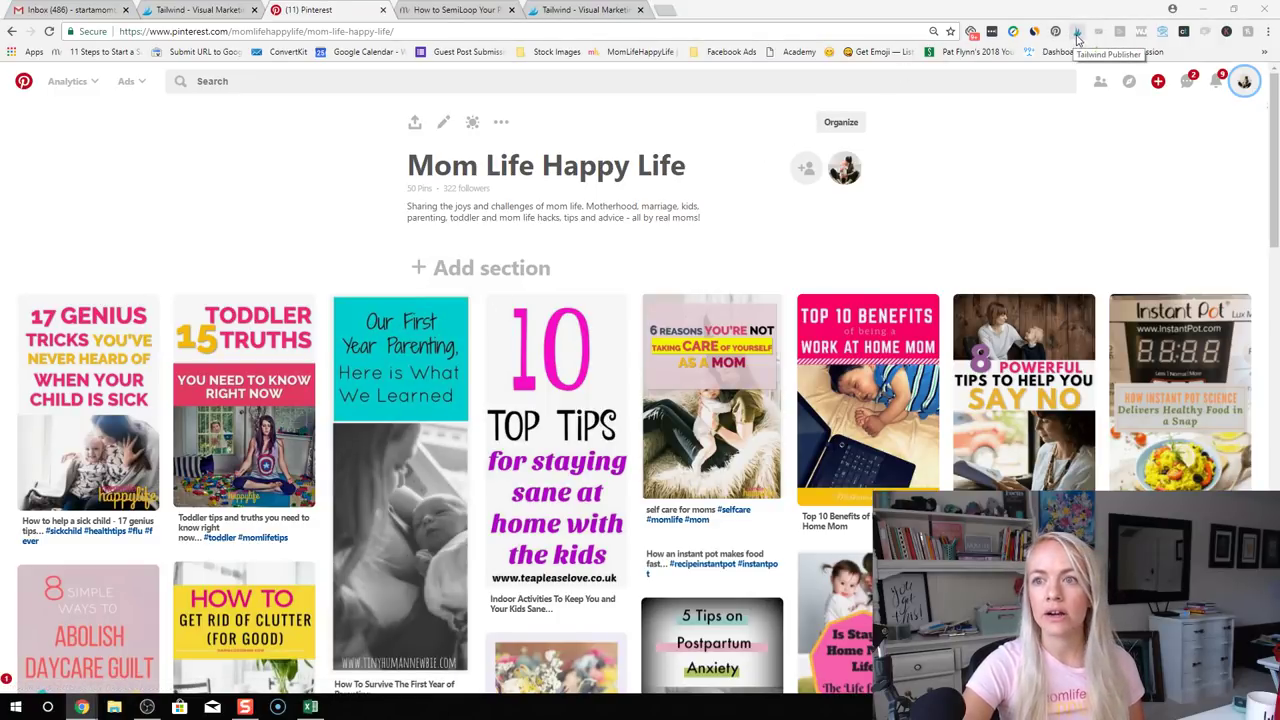
# Search the web for "tailwind chrome extension", view the Tailwind Publisher page in the Chrome Web Store, and return to the Pinterest board
pyautogui.click(665, 10)
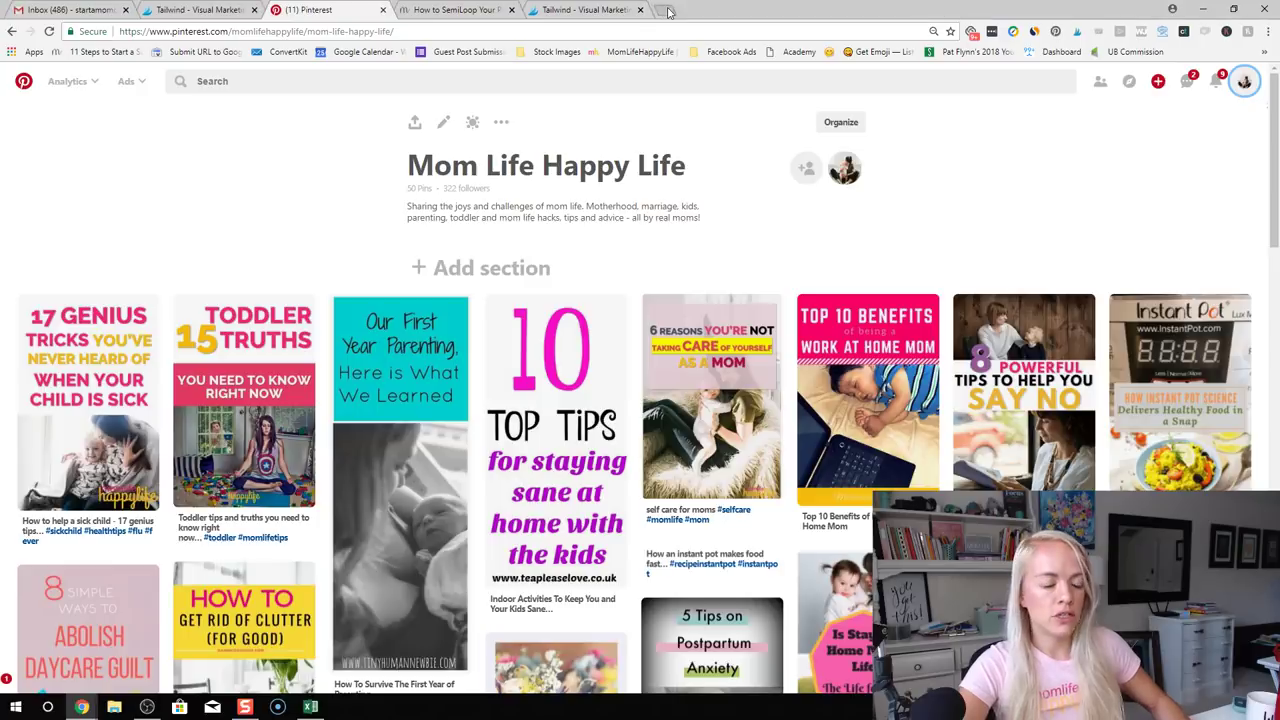
pyautogui.write('tailwind chrome extension')
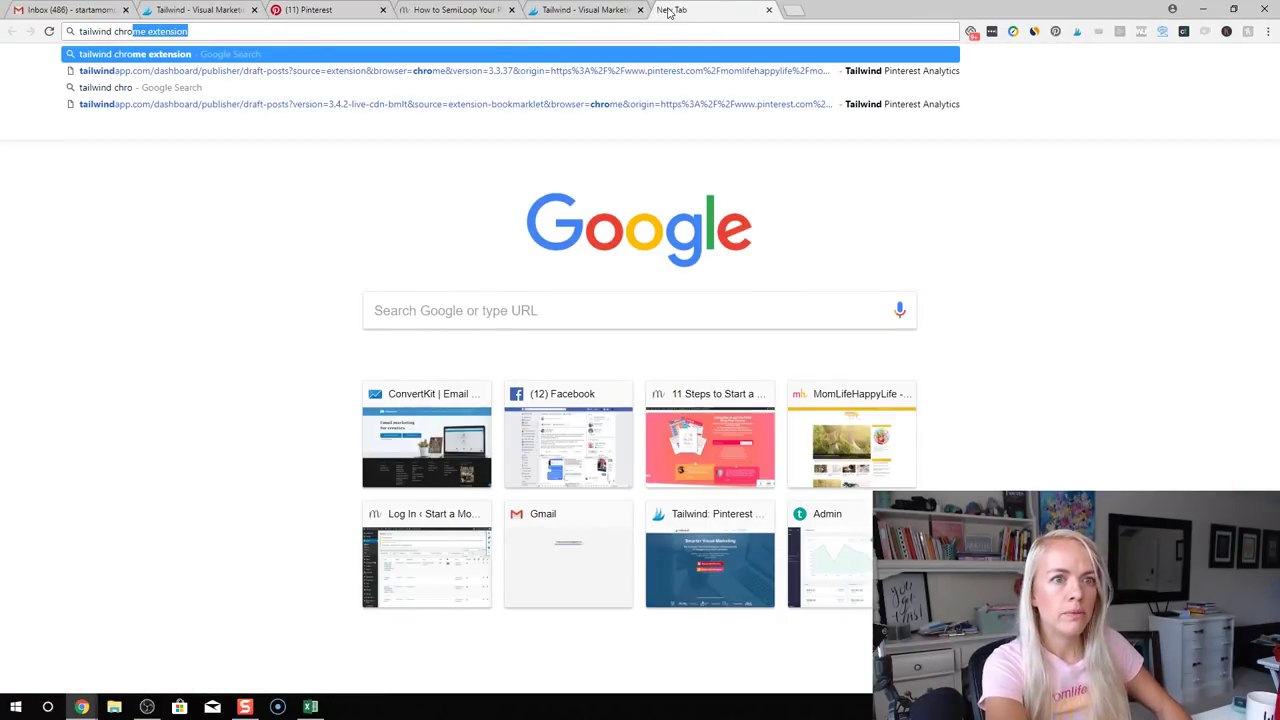
pyautogui.press('Return')
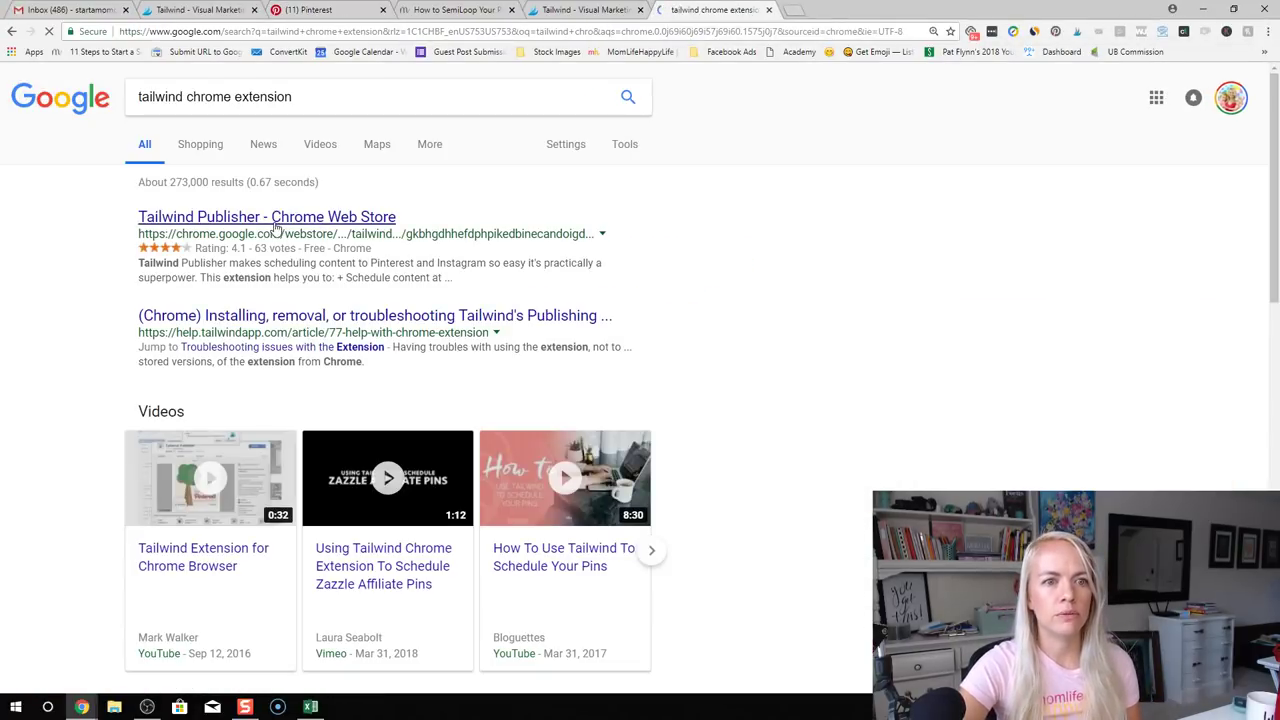
pyautogui.click(230, 230)
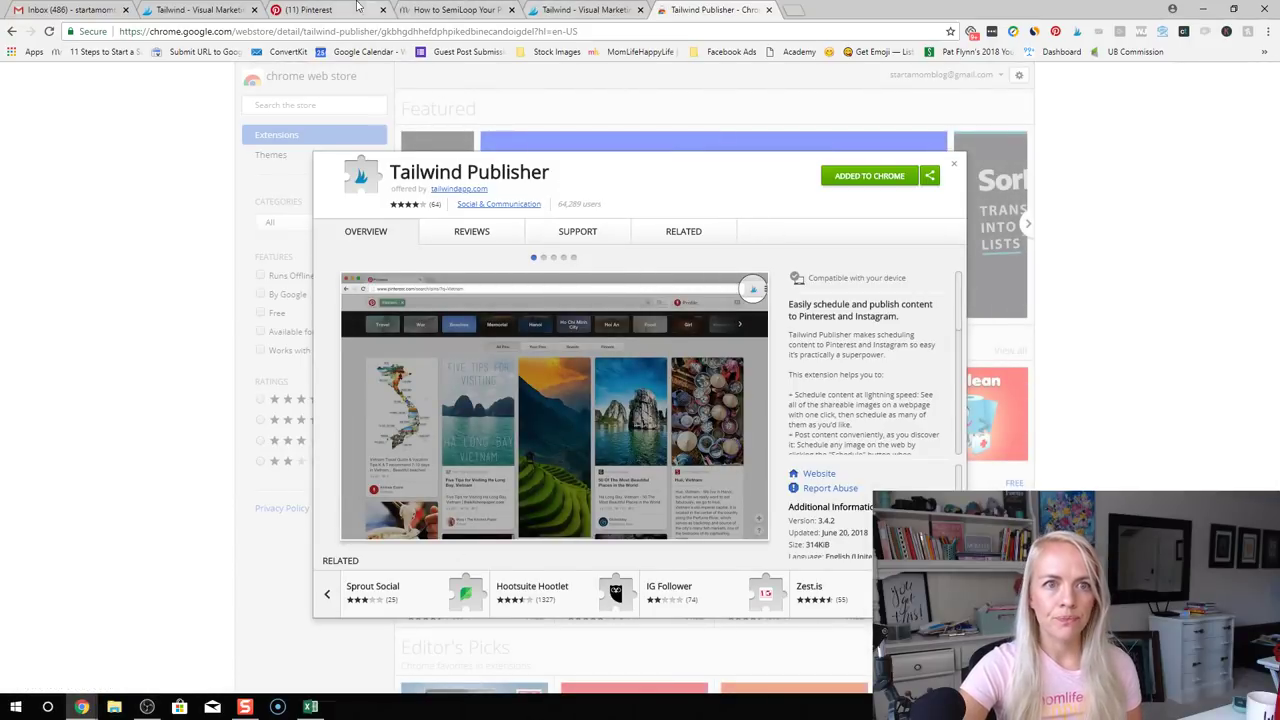
pyautogui.click(310, 10)
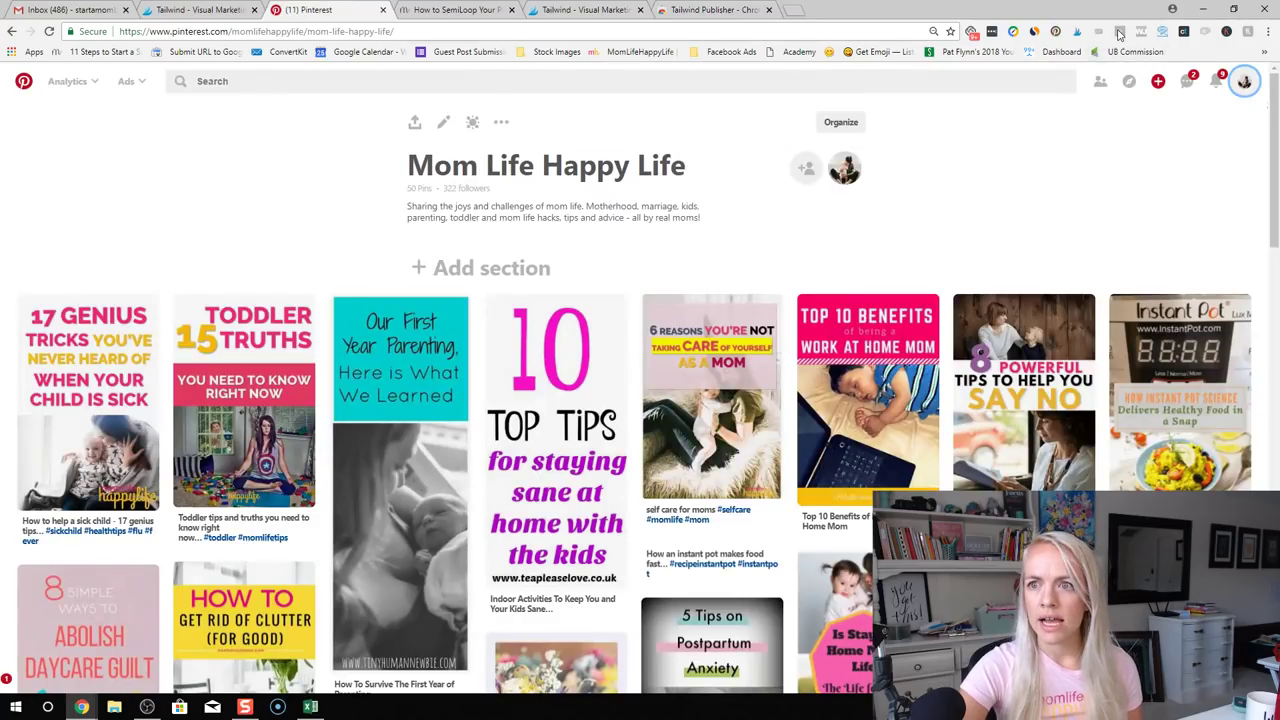
# With Tailwind Publisher, select the 17 Genius Tricks, 15 Toddler Truths, 28 Life Changing Apps and 347 Mom Life Hacks pins and send them to scheduling
pyautogui.click(1076, 34)
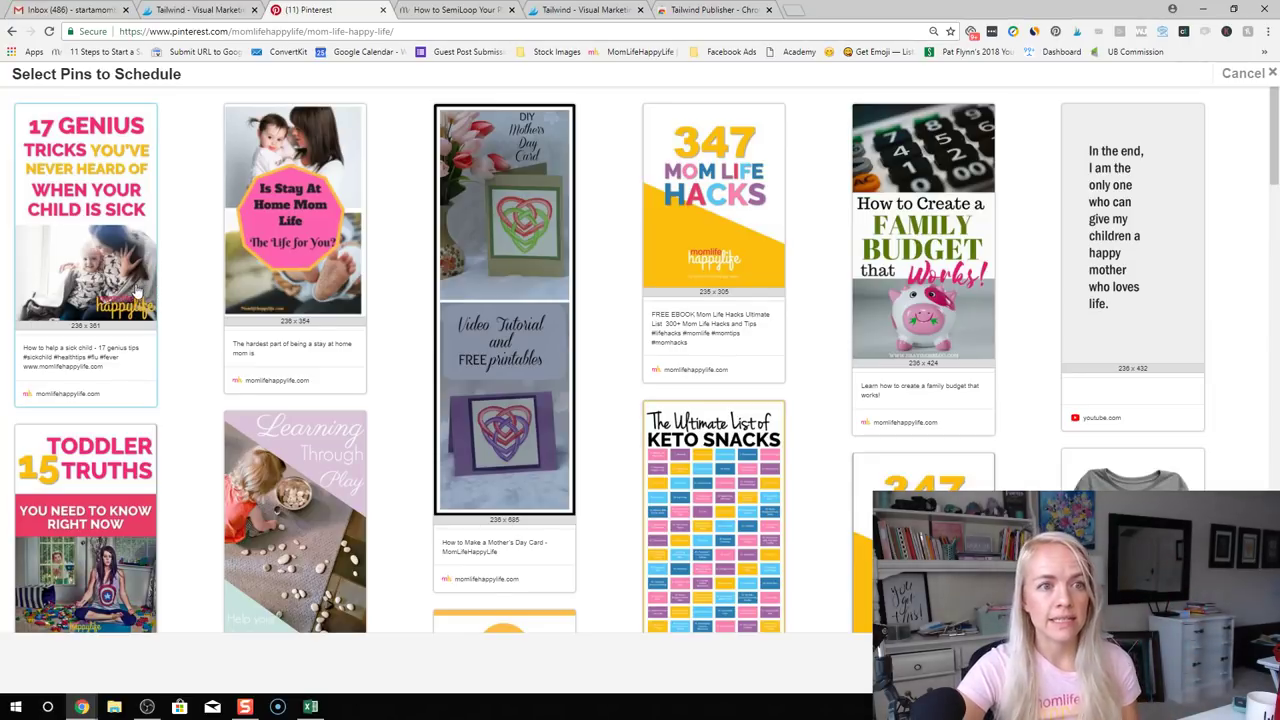
pyautogui.click(112, 208)
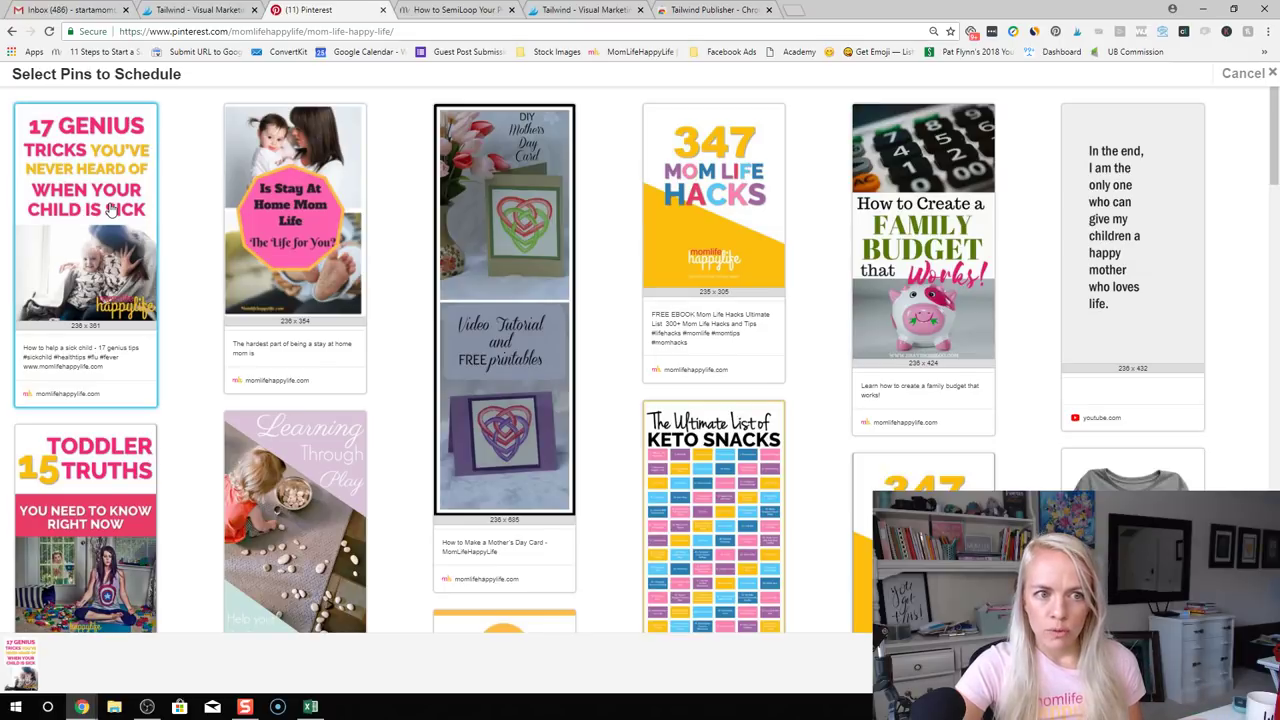
pyautogui.scroll(-2, 177, 457)
pyautogui.click(121, 367)
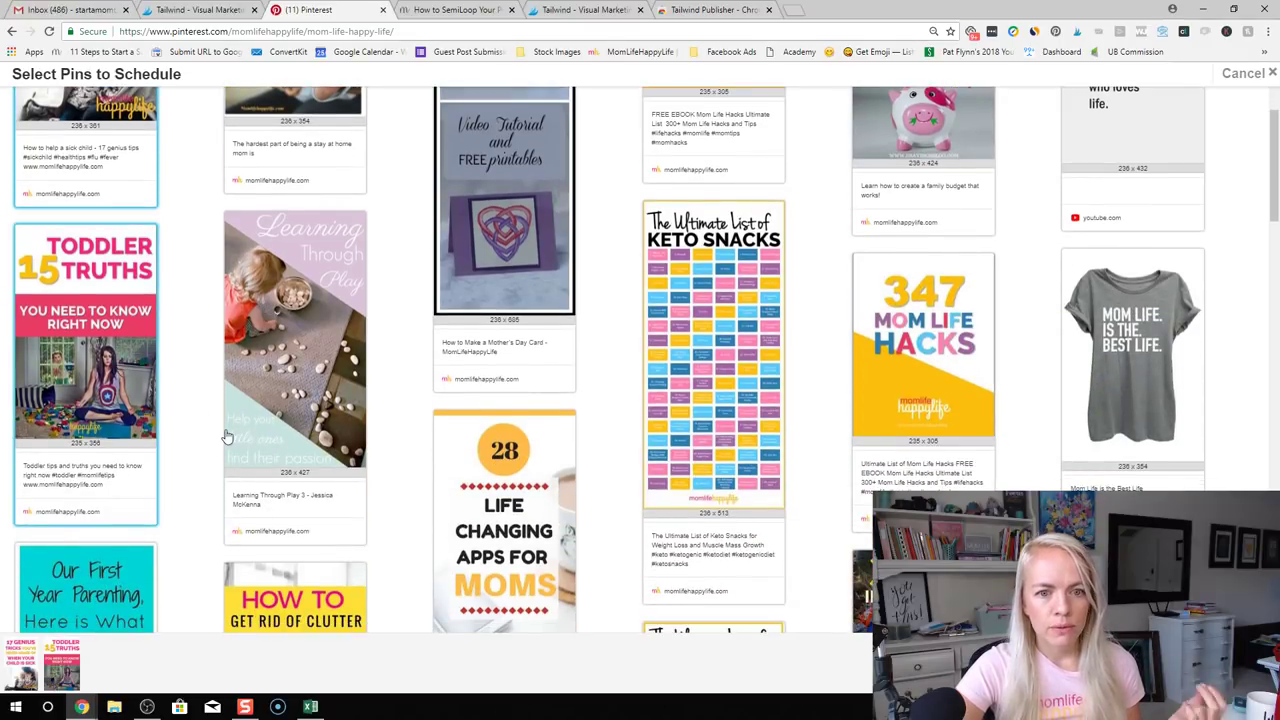
pyautogui.scroll(-3, 229, 437)
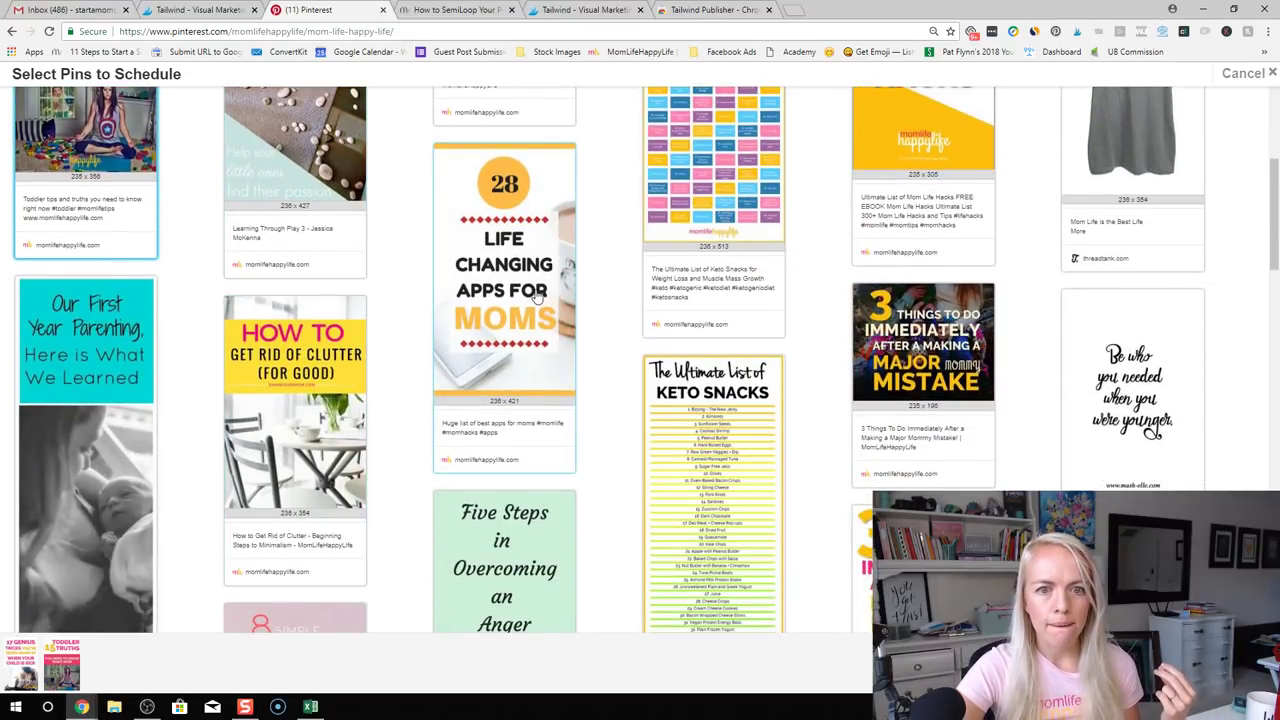
pyautogui.click(537, 296)
pyautogui.scroll(3, 570, 375)
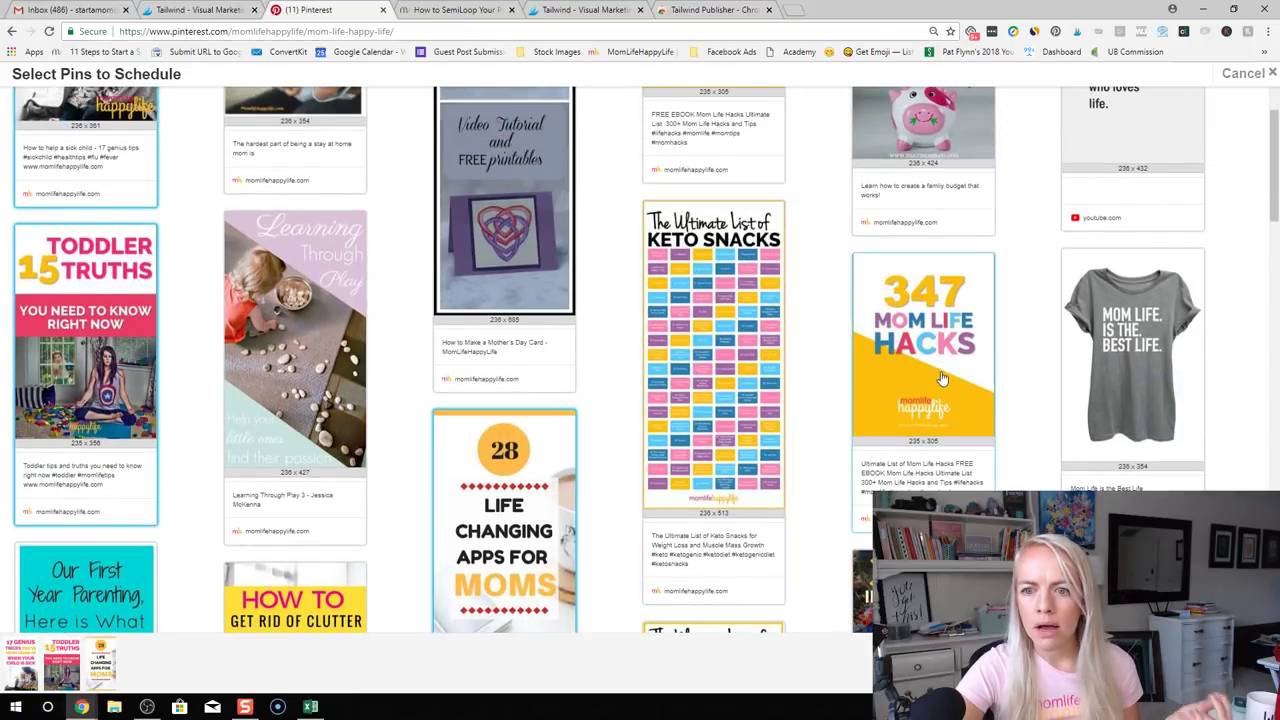
pyautogui.click(941, 378)
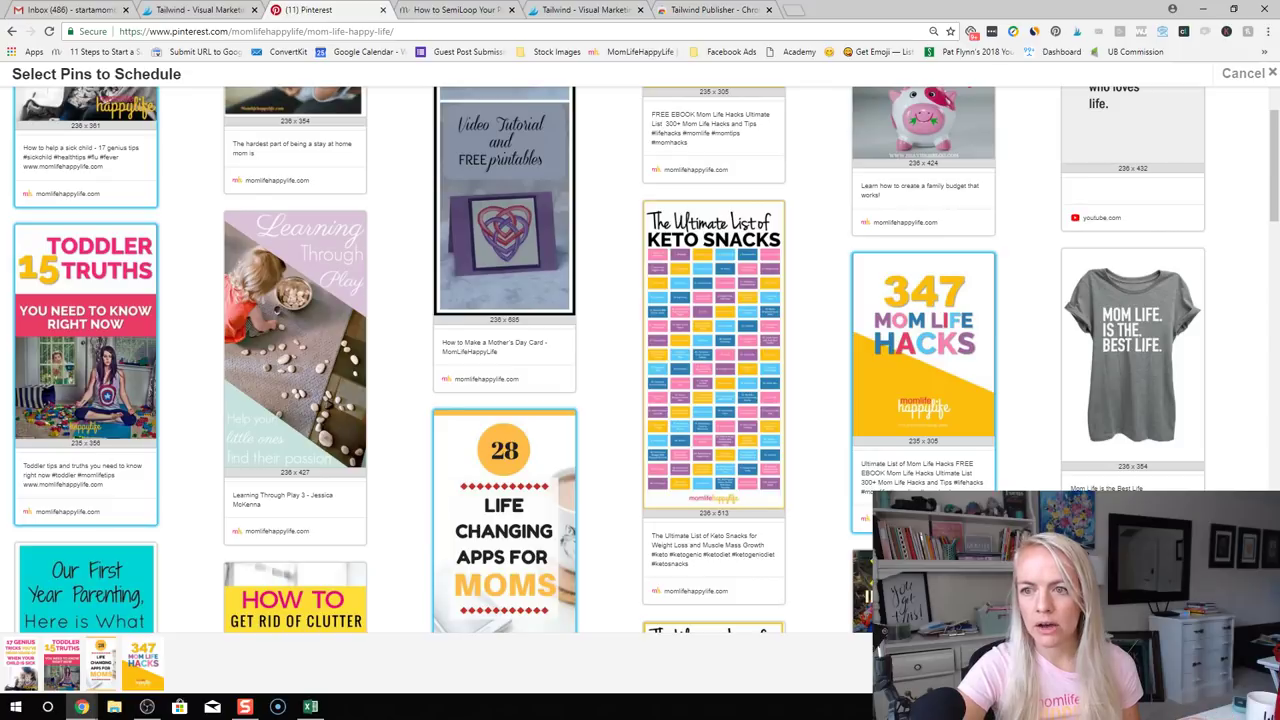
pyautogui.click(1222, 664)
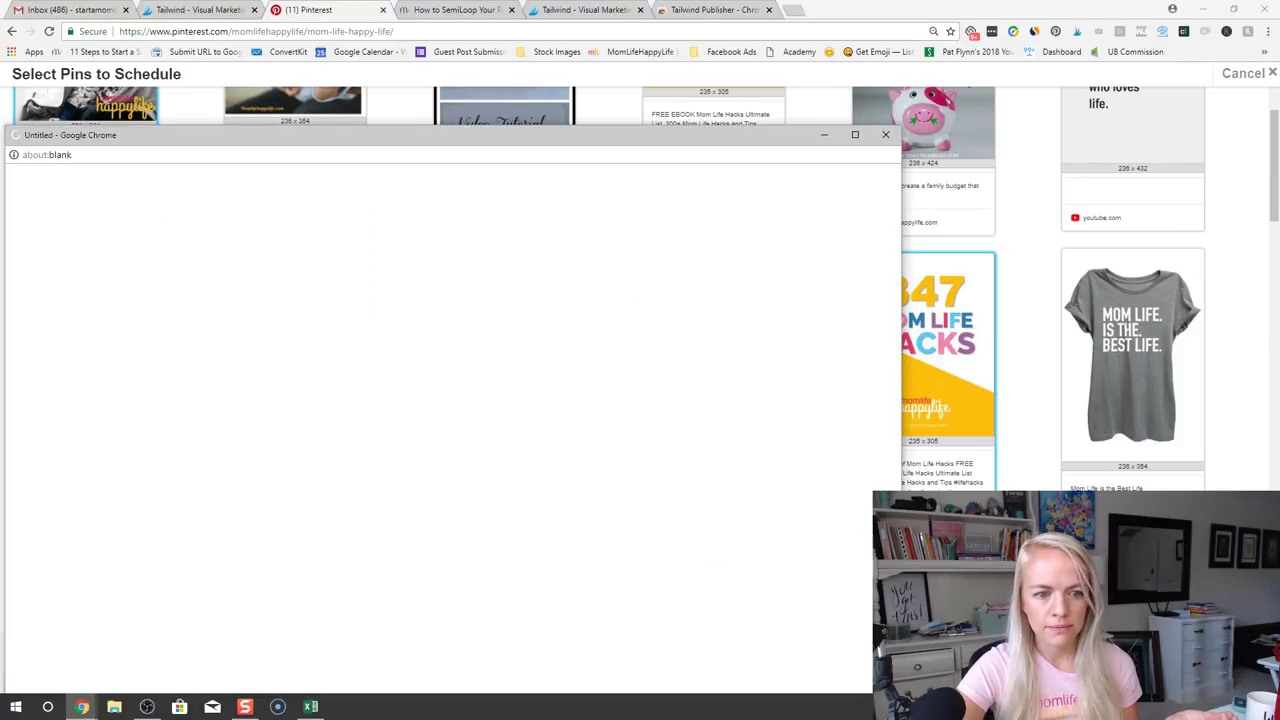
pyautogui.moveTo(662, 140); pyautogui.dragTo(689, 80)
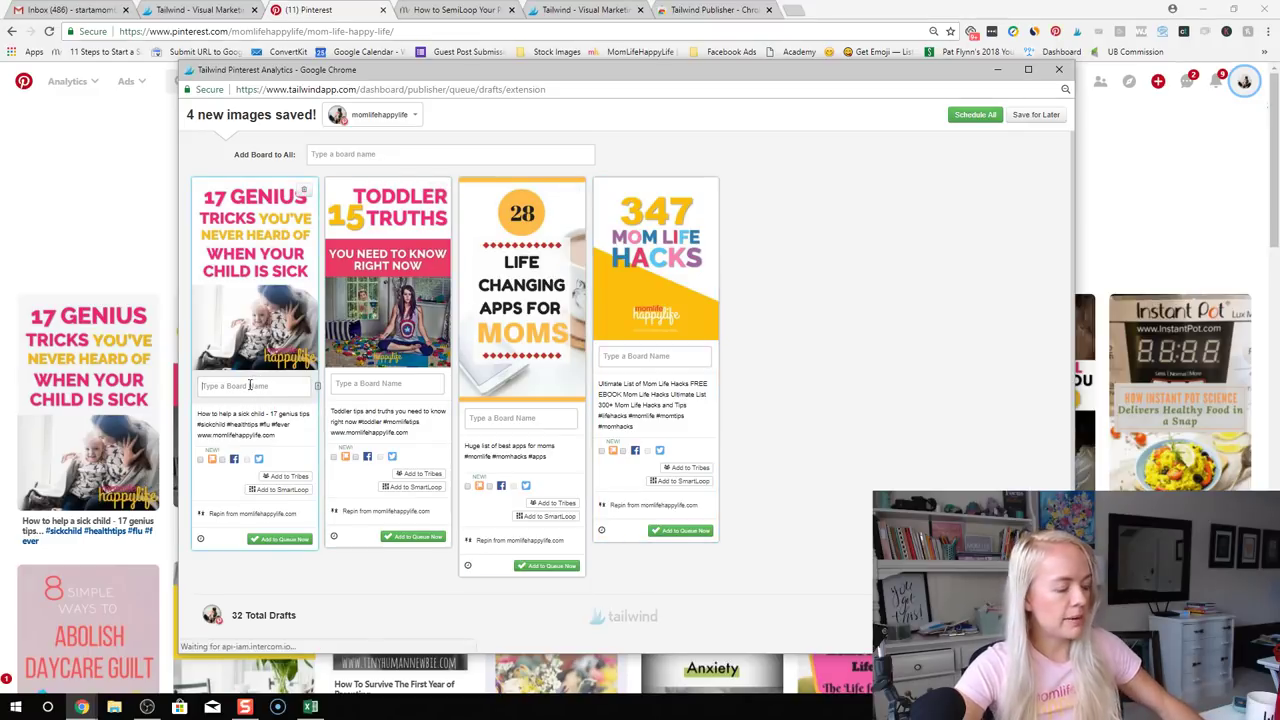
# Assign Parenting List 1 to the 17 Genius Tricks pin and Parenting List 2 to the 15 Toddler Truths pin
pyautogui.click(250, 386)
pyautogui.write('t')
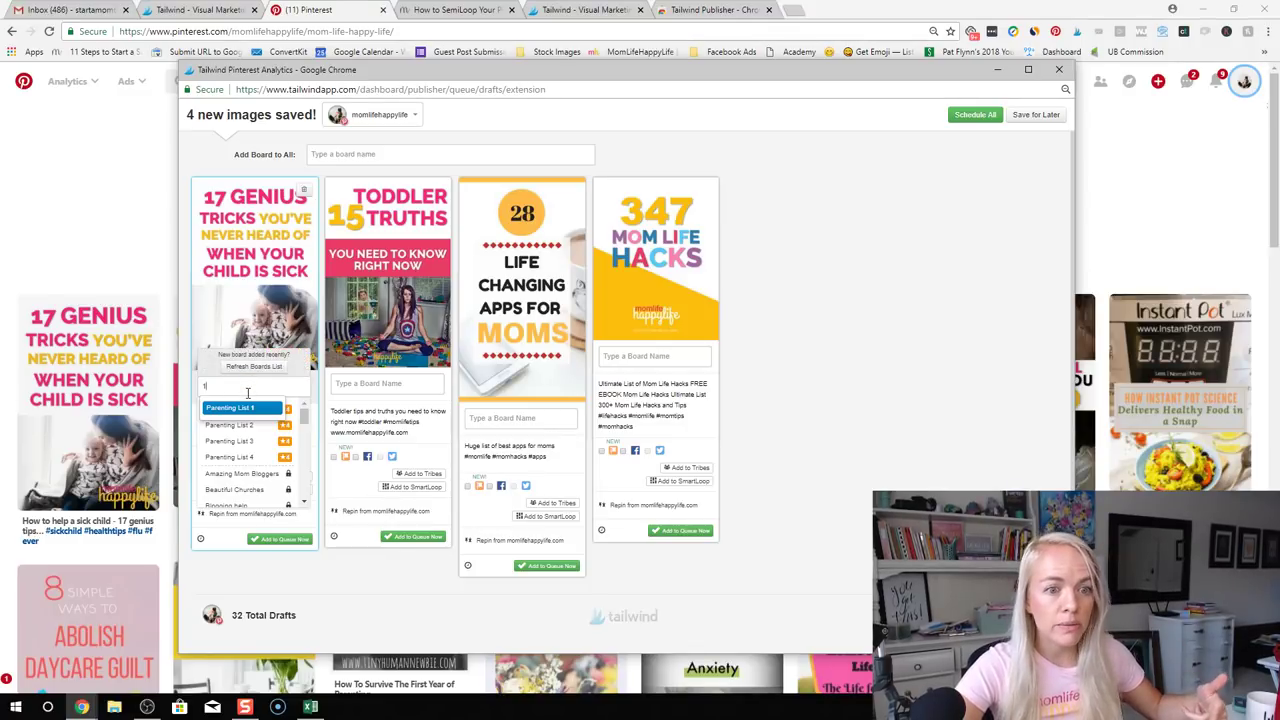
pyautogui.click(240, 409)
pyautogui.click(383, 386)
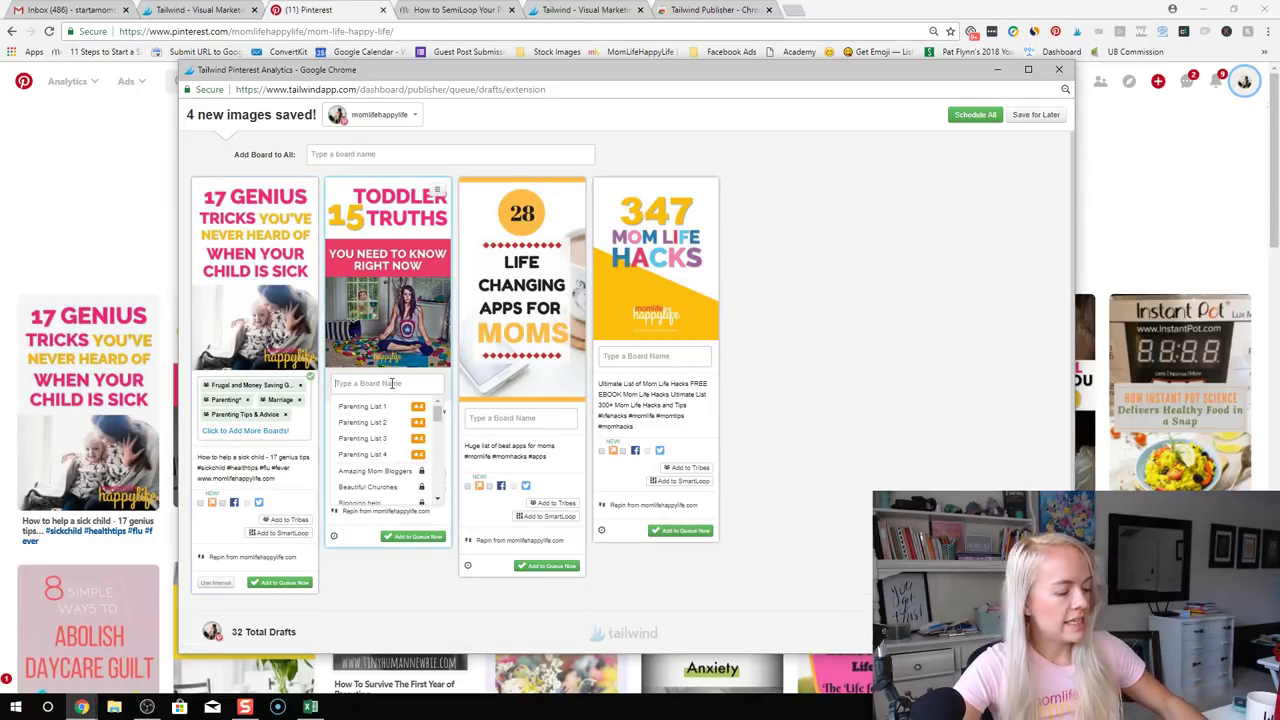
pyautogui.write('2')
pyautogui.click(365, 405)
# Assign Parenting List 3 to the 28 Life Changing Apps pin and Parenting List 4 to the 347 Mom Life Hacks pin
pyautogui.click(495, 418)
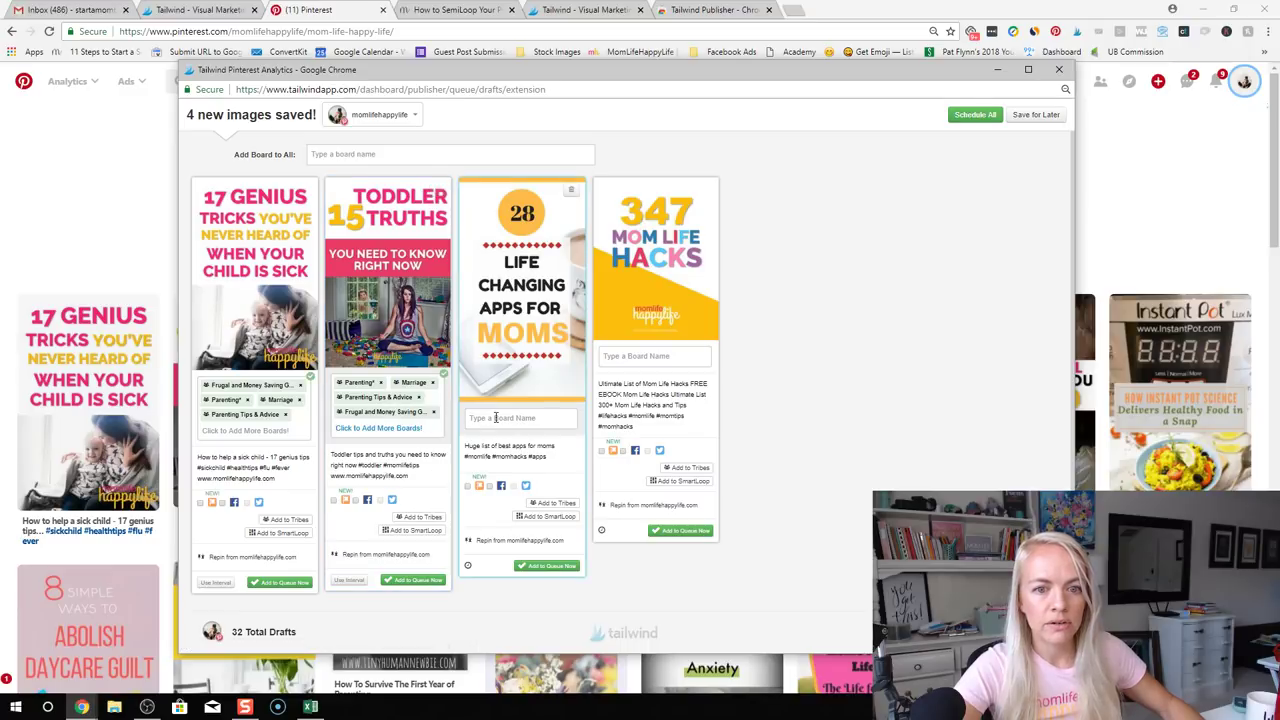
pyautogui.write('3')
pyautogui.click(496, 472)
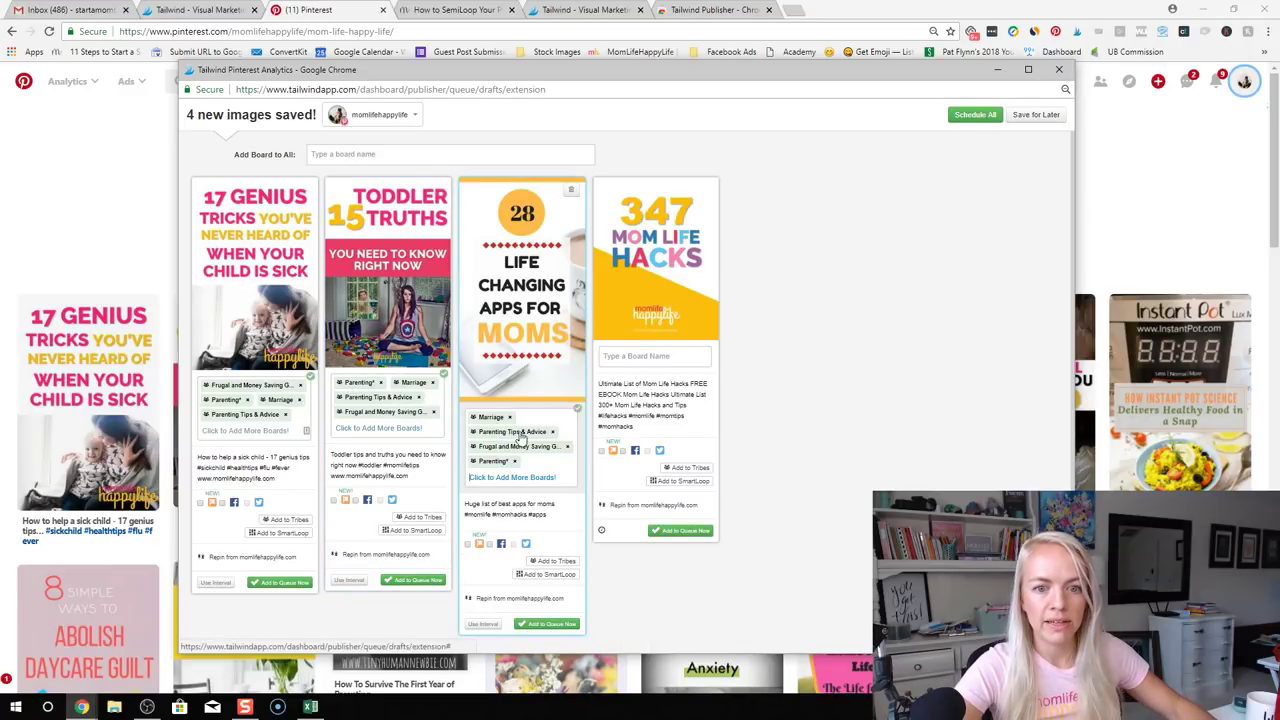
pyautogui.click(632, 355)
pyautogui.write('4')
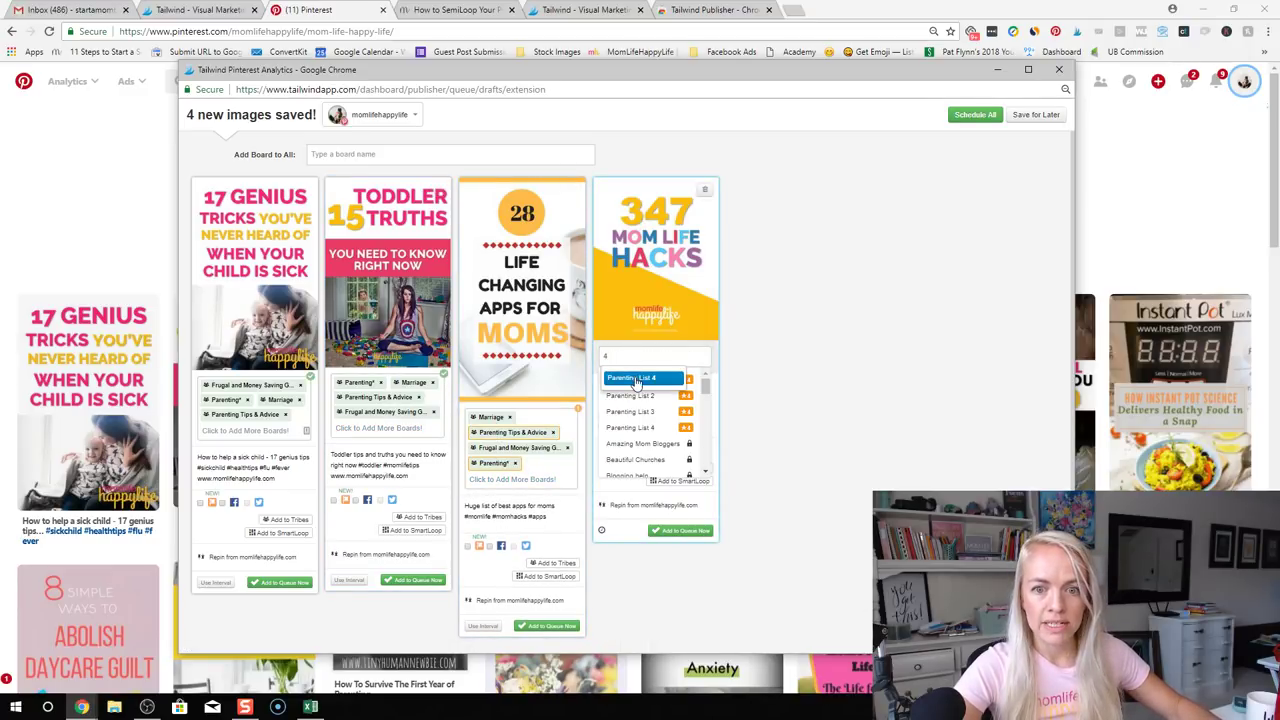
pyautogui.click(636, 378)
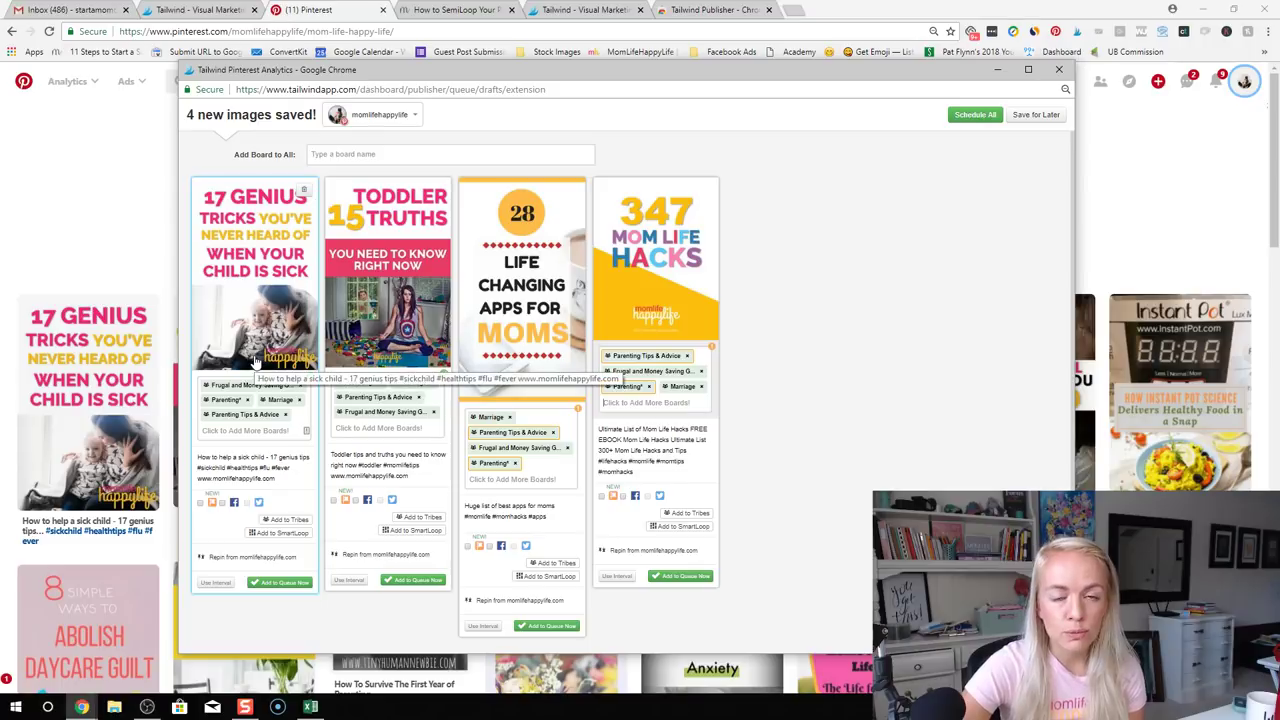
# Apply a one-day minimum interval with open time slots to the 17 Genius Tricks pin, starting Jun 26, 2018 at 4:24 PM
pyautogui.scroll(-1, 278, 428)
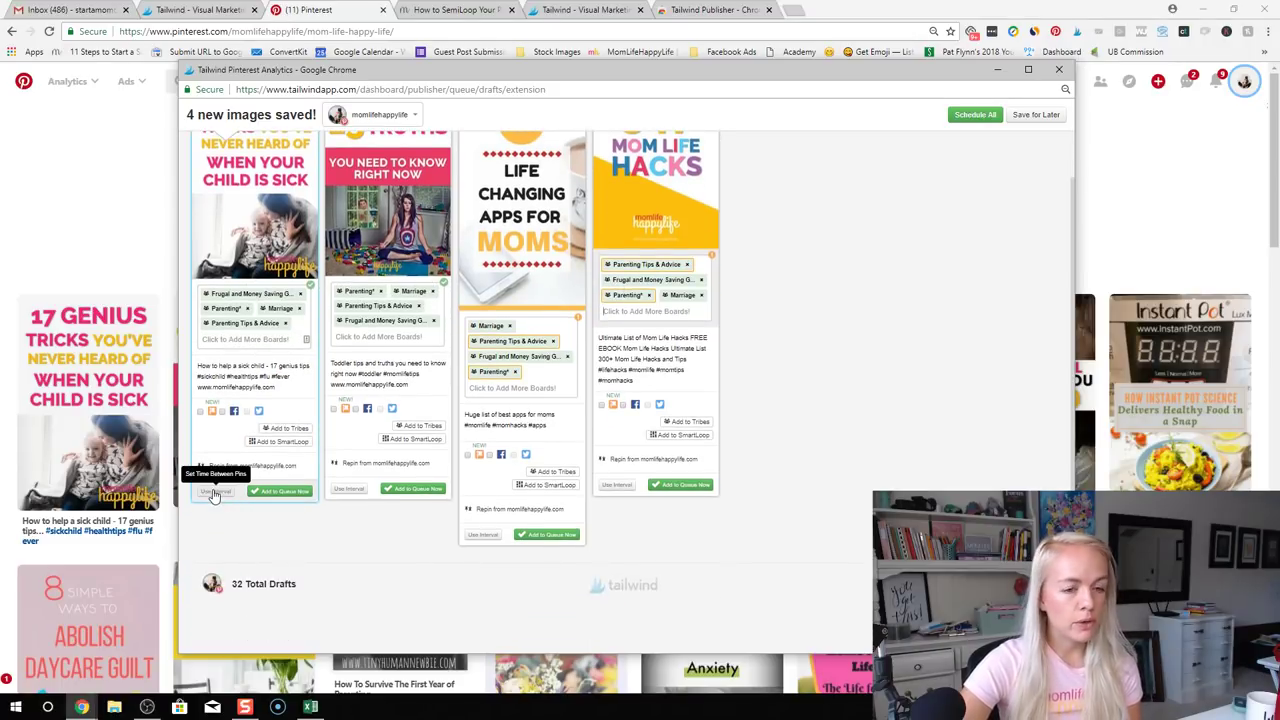
pyautogui.click(213, 494)
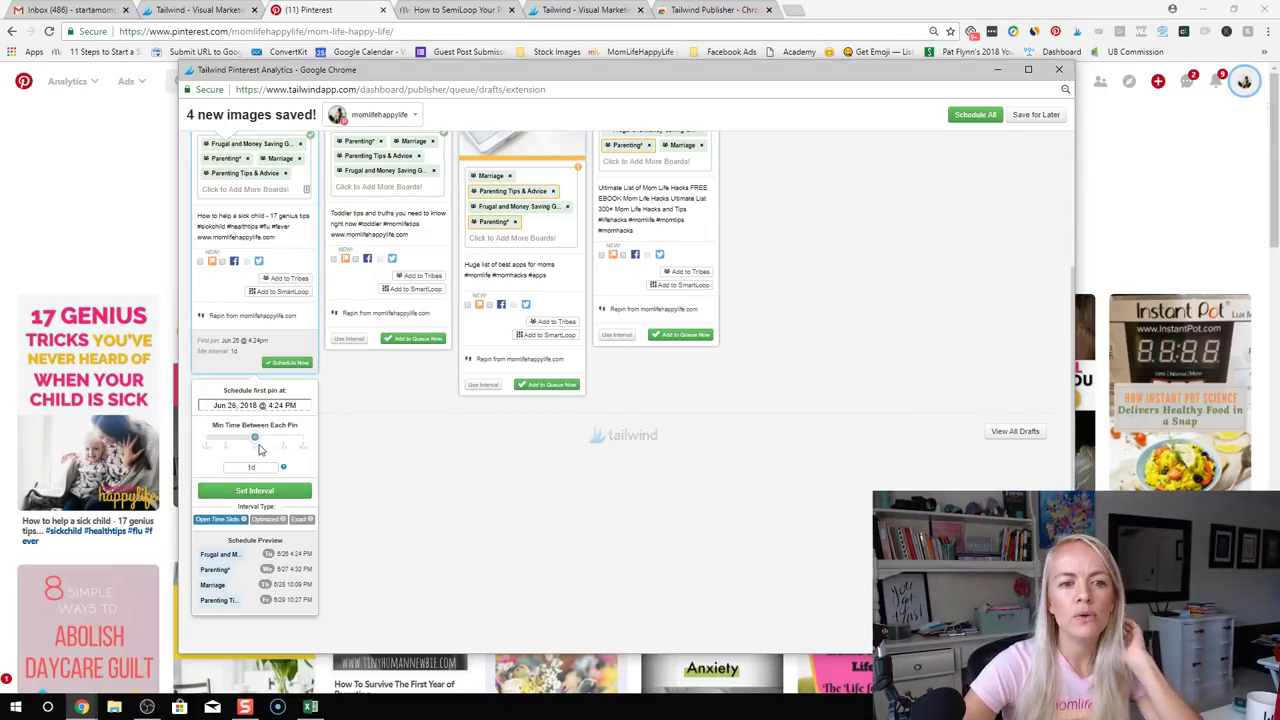
pyautogui.moveTo(256, 445); pyautogui.dragTo(282, 443)
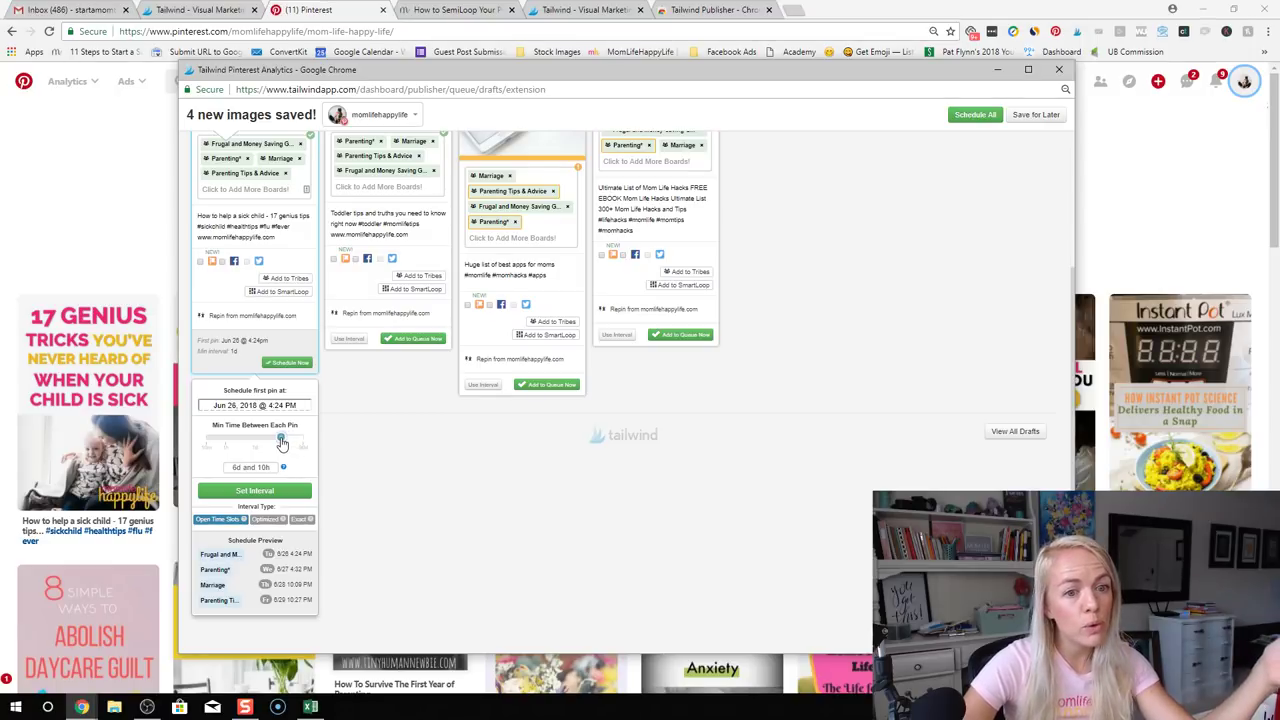
pyautogui.moveTo(282, 443); pyautogui.dragTo(255, 442)
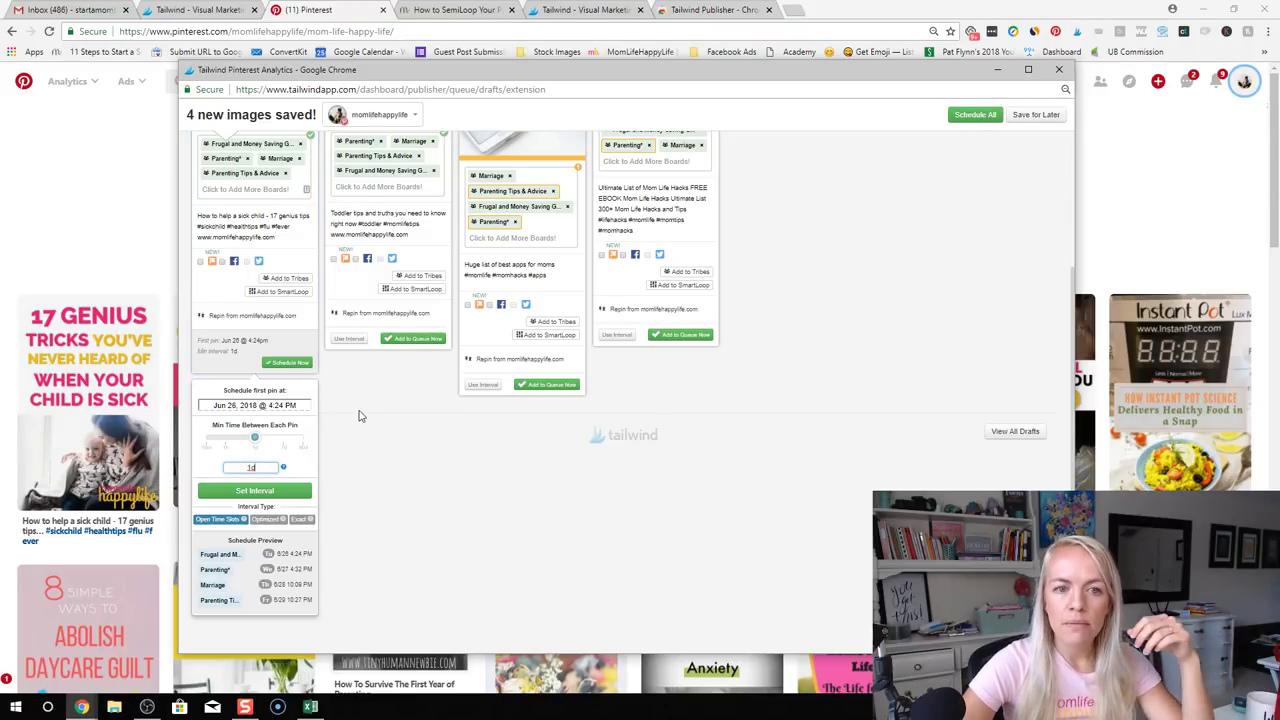
pyautogui.scroll(2, 361, 416)
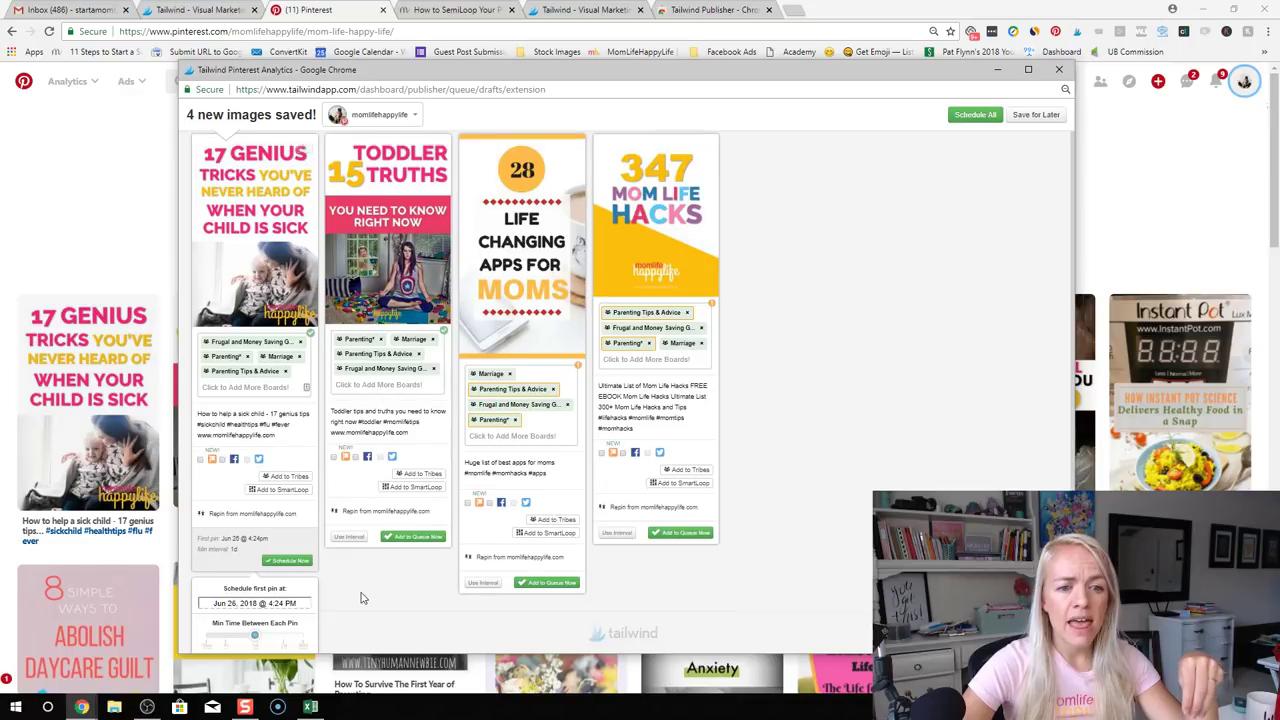
pyautogui.scroll(-1, 270, 557)
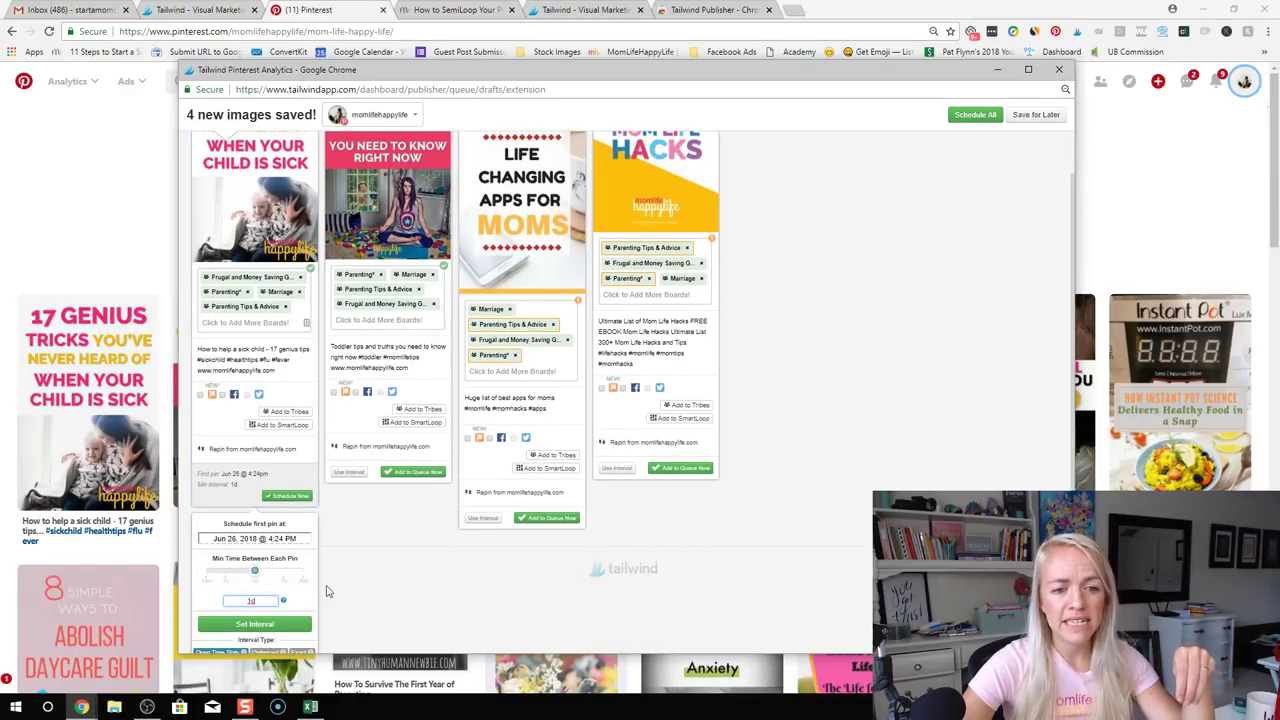
pyautogui.scroll(-2, 324, 591)
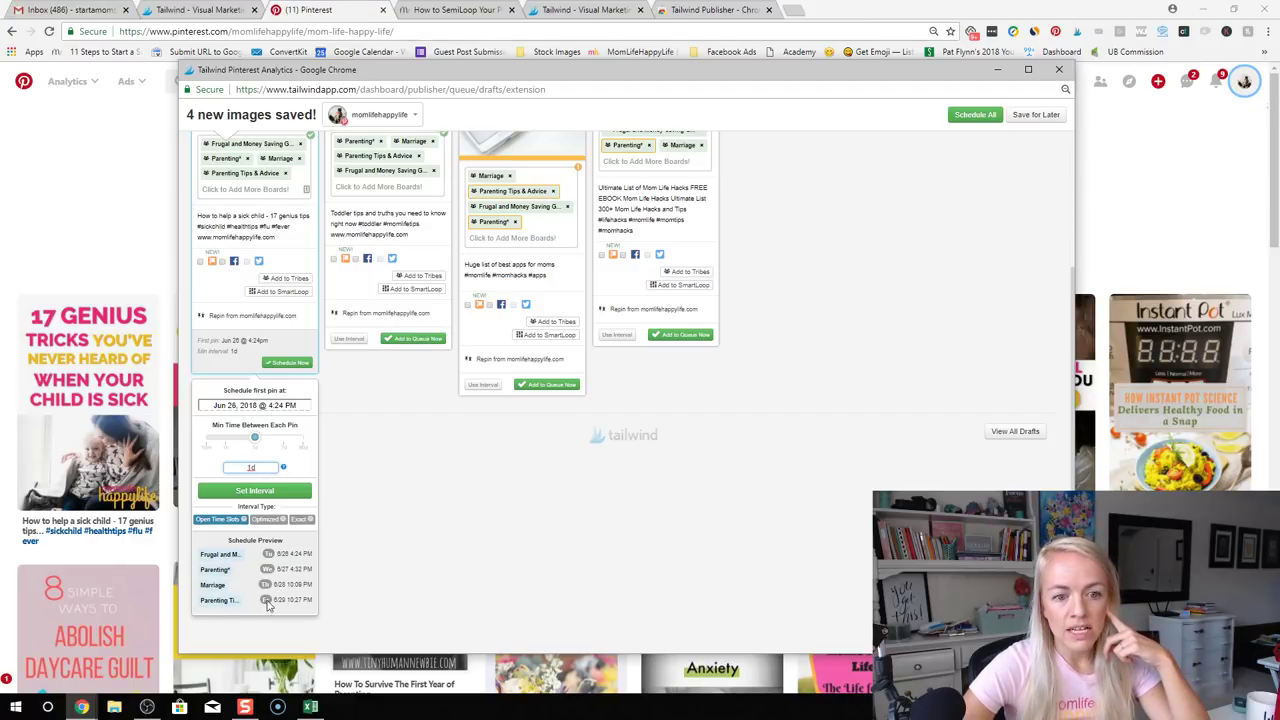
pyautogui.click(268, 491)
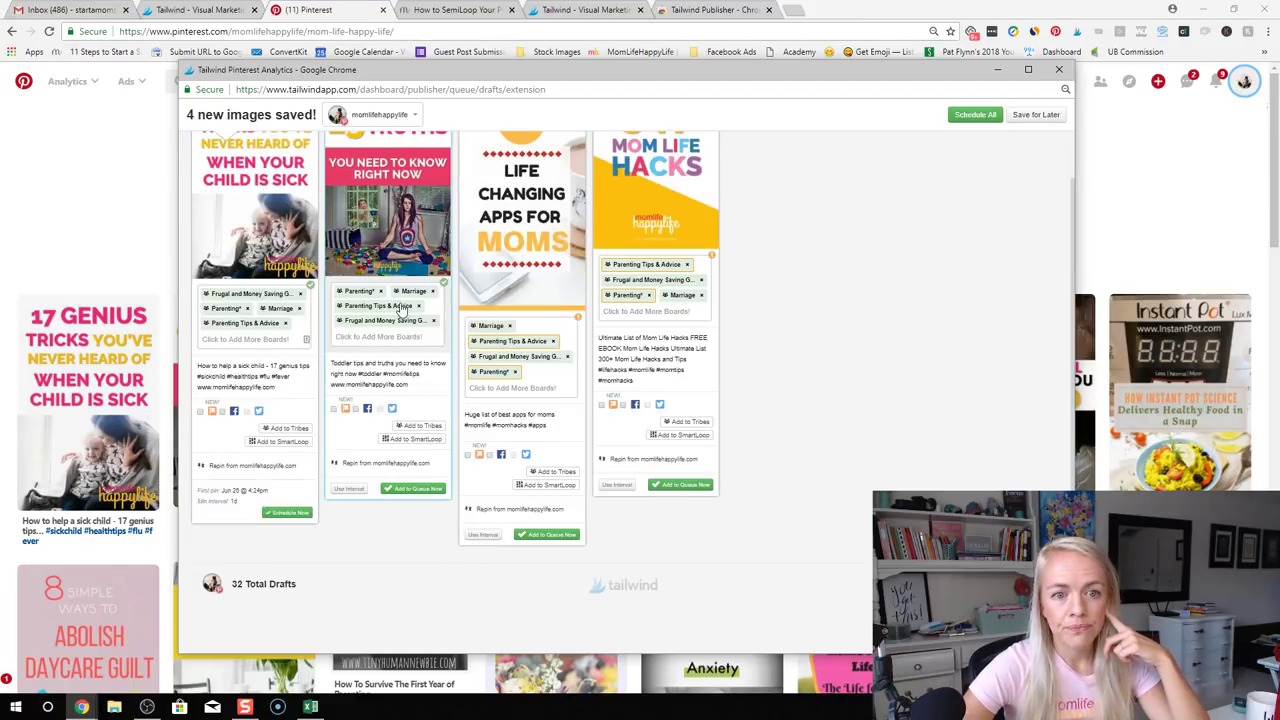
# Apply a one-day minimum interval to the 15 Toddler Truths pin, starting Jun 26, 2018 at 9:25 PM
pyautogui.click(349, 489)
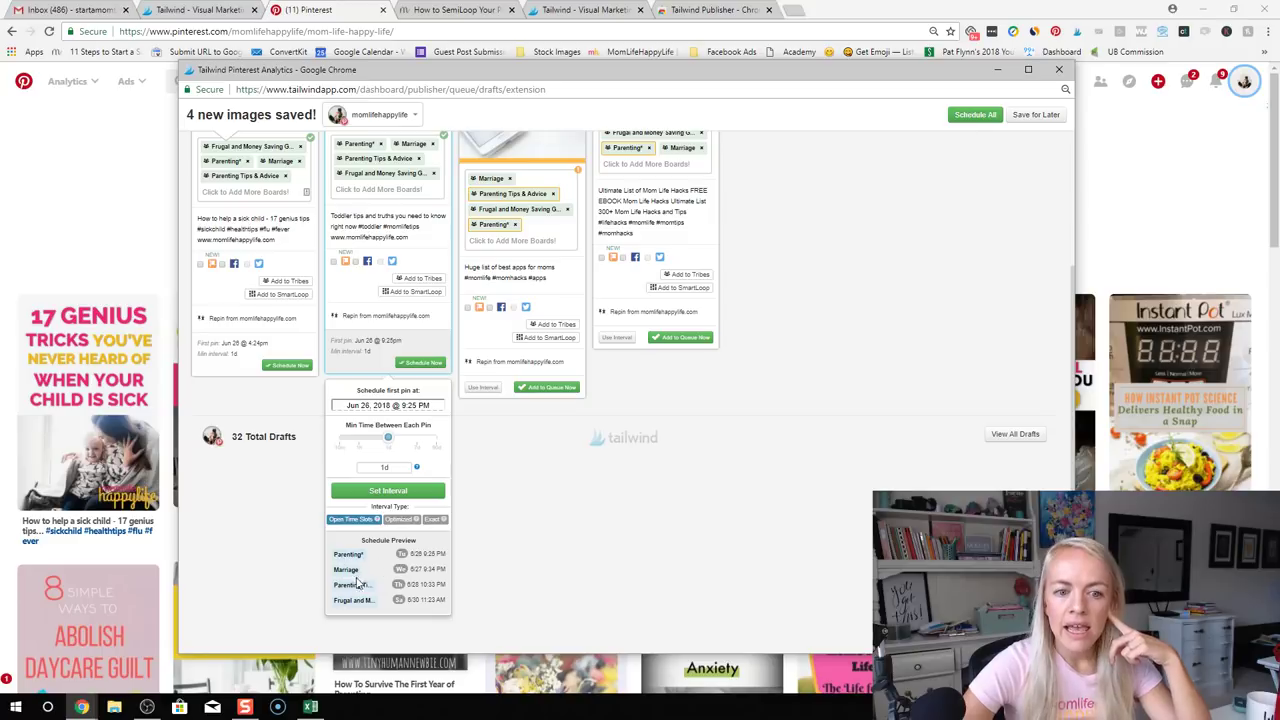
pyautogui.click(413, 490)
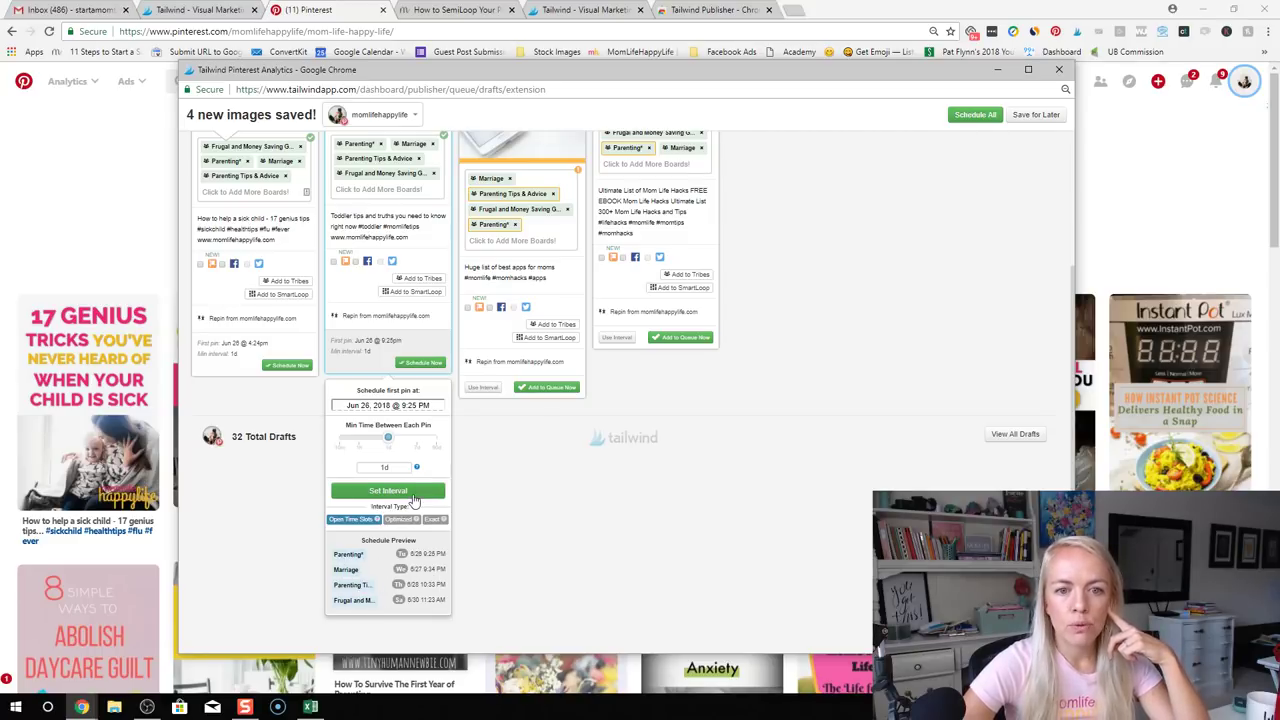
# Apply a one-day minimum interval with open time slots to the 28 Life Changing Apps pin, starting Jun 26, 2018 at 10:30 PM
pyautogui.click(483, 514)
pyautogui.scroll(-1, 505, 503)
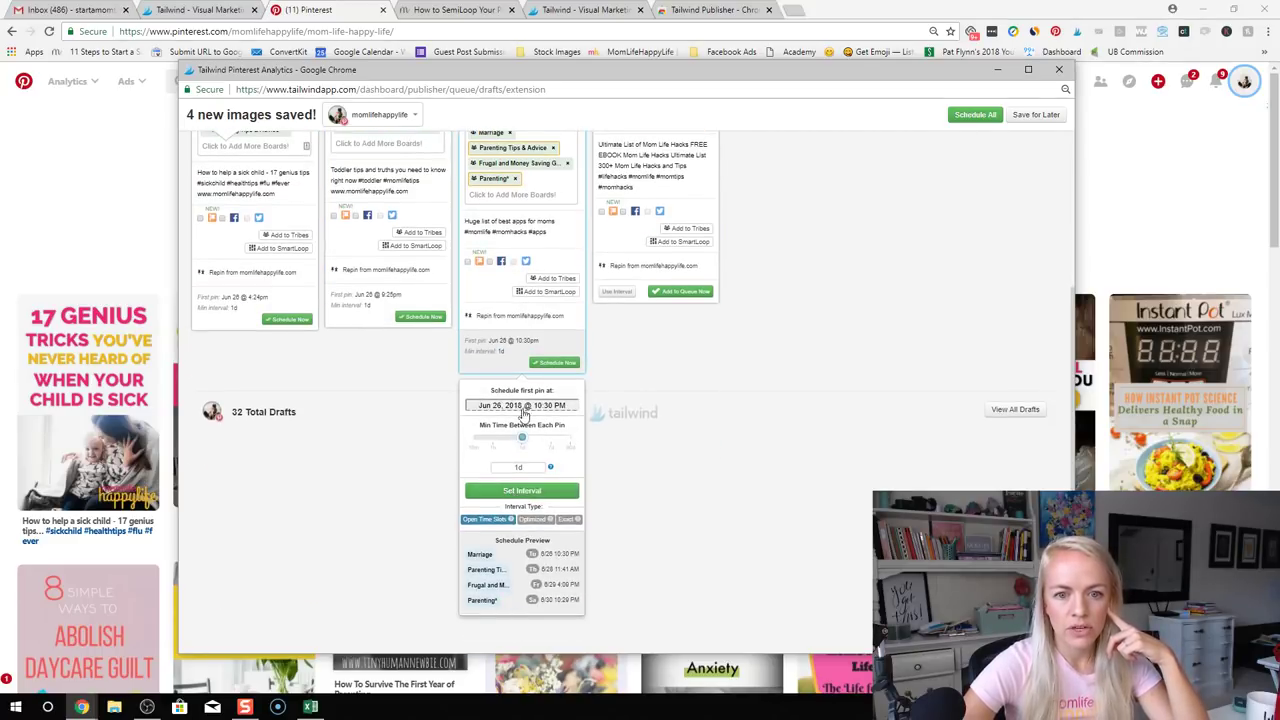
pyautogui.click(522, 500)
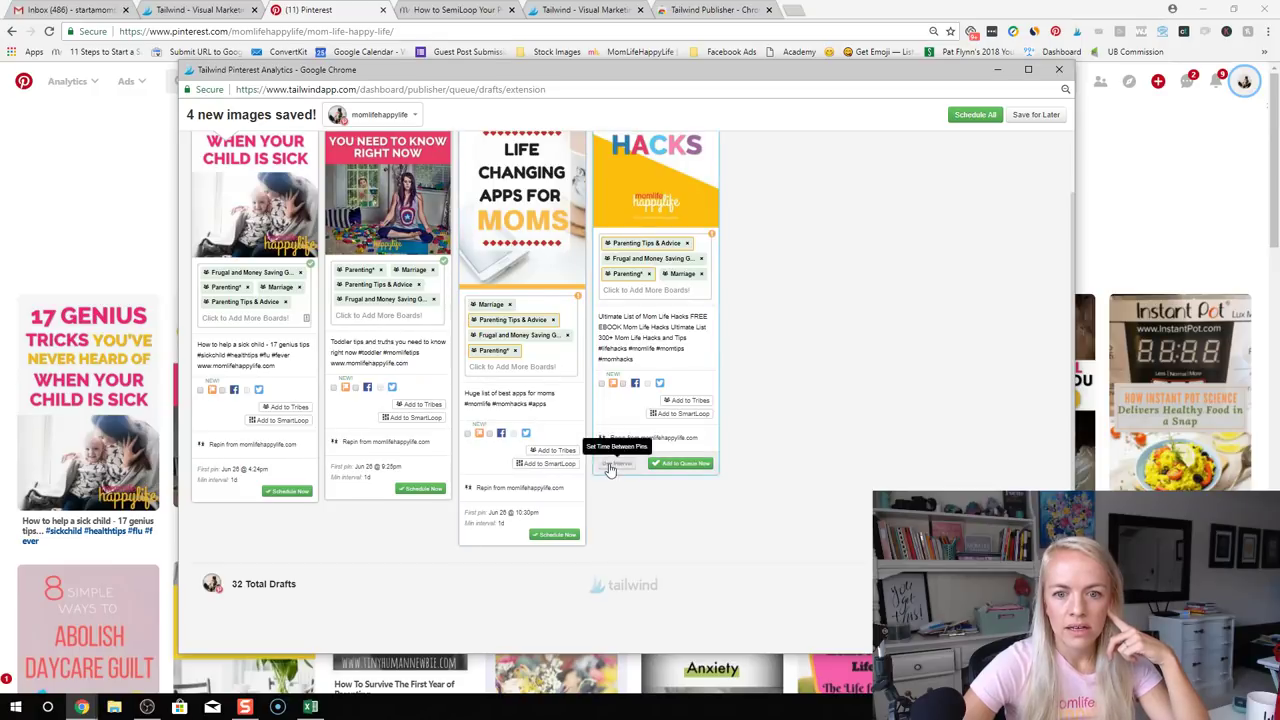
# Apply a one-day minimum interval to the 347 Mom Life Hacks pin, then schedule all four drafts and return to the main browser window
pyautogui.click(616, 463)
pyautogui.scroll(-1, 620, 470)
pyautogui.click(652, 490)
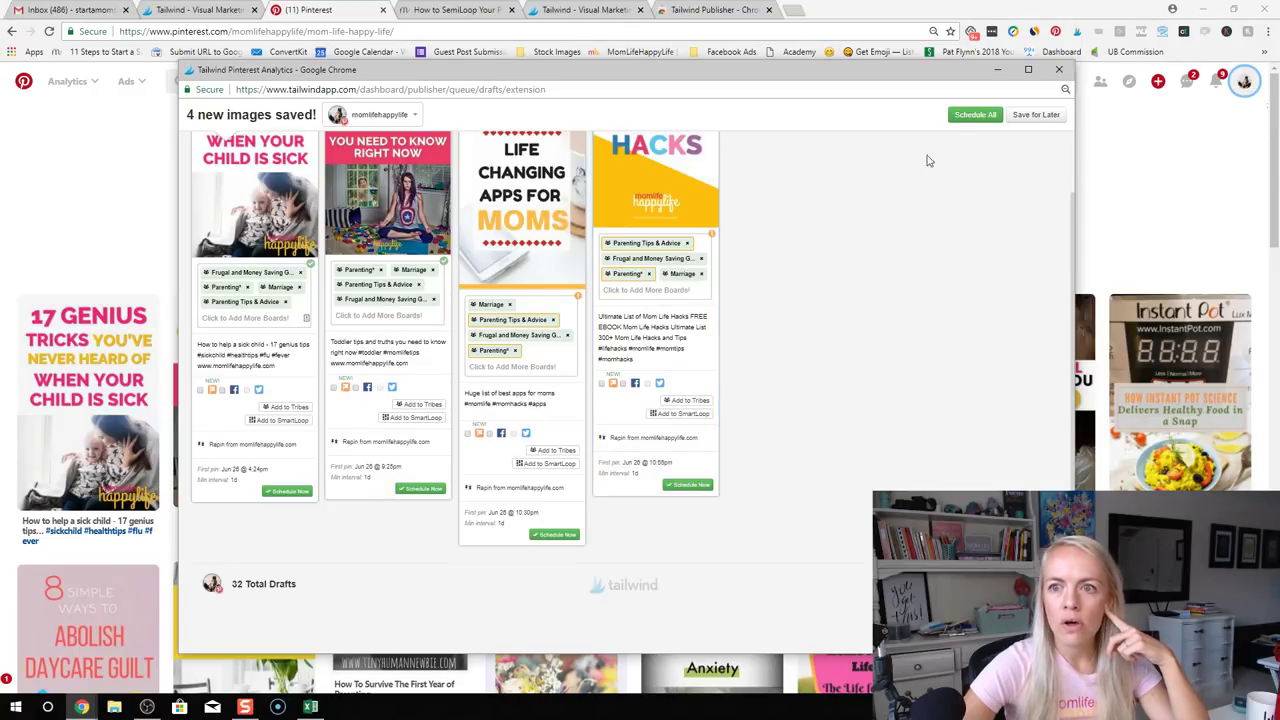
pyautogui.click(976, 115)
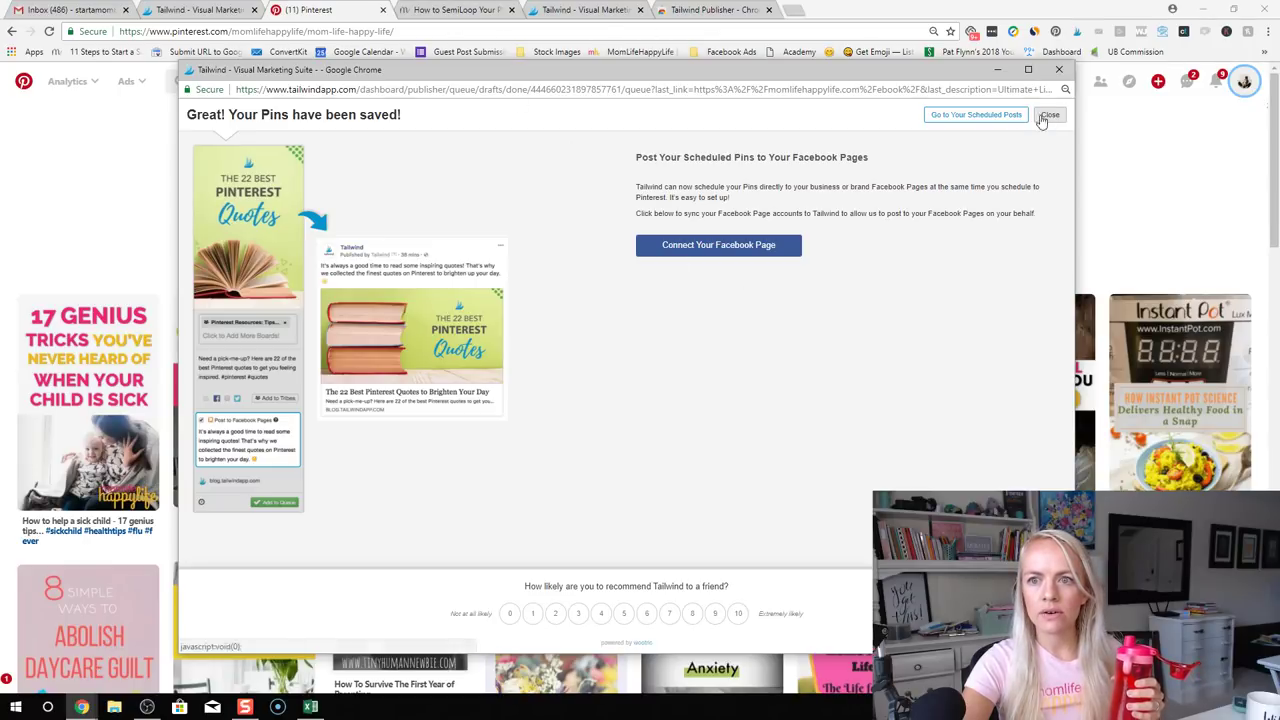
pyautogui.click(859, 15)
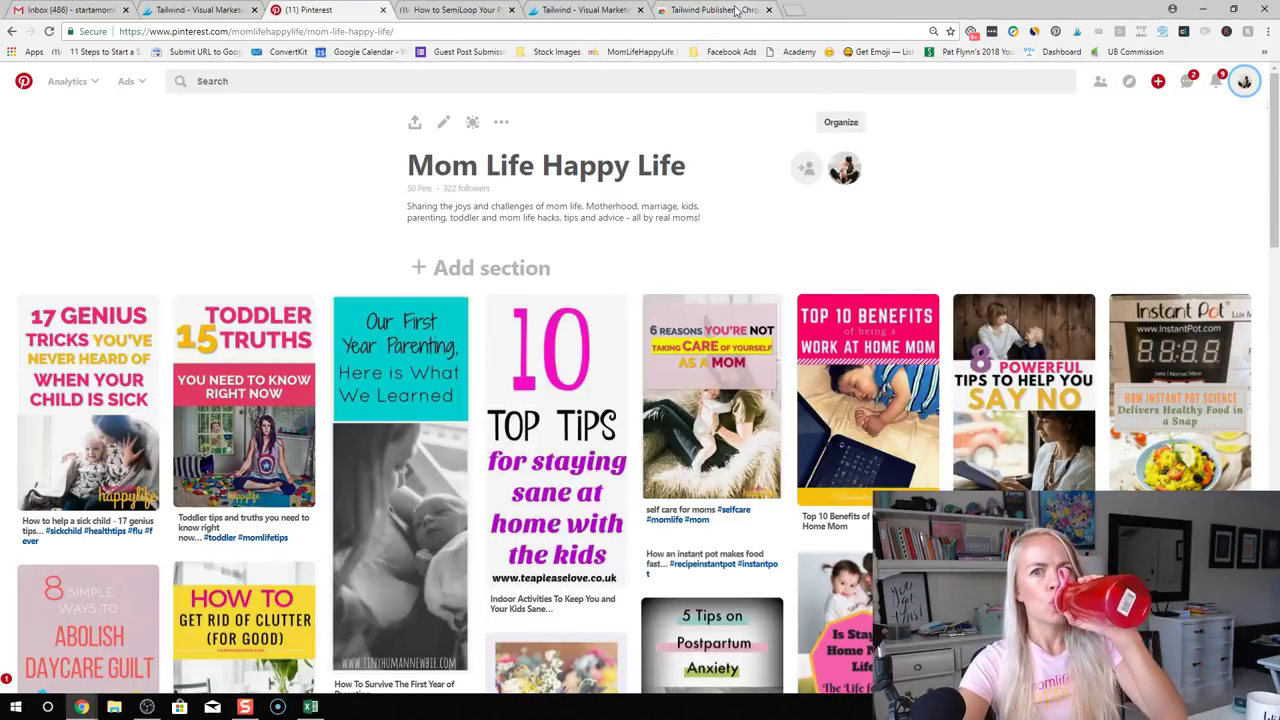
# Switch to the Tailwind publisher, open its scheduled pins and reload the page
pyautogui.click(578, 10)
pyautogui.moveTo(57, 177)
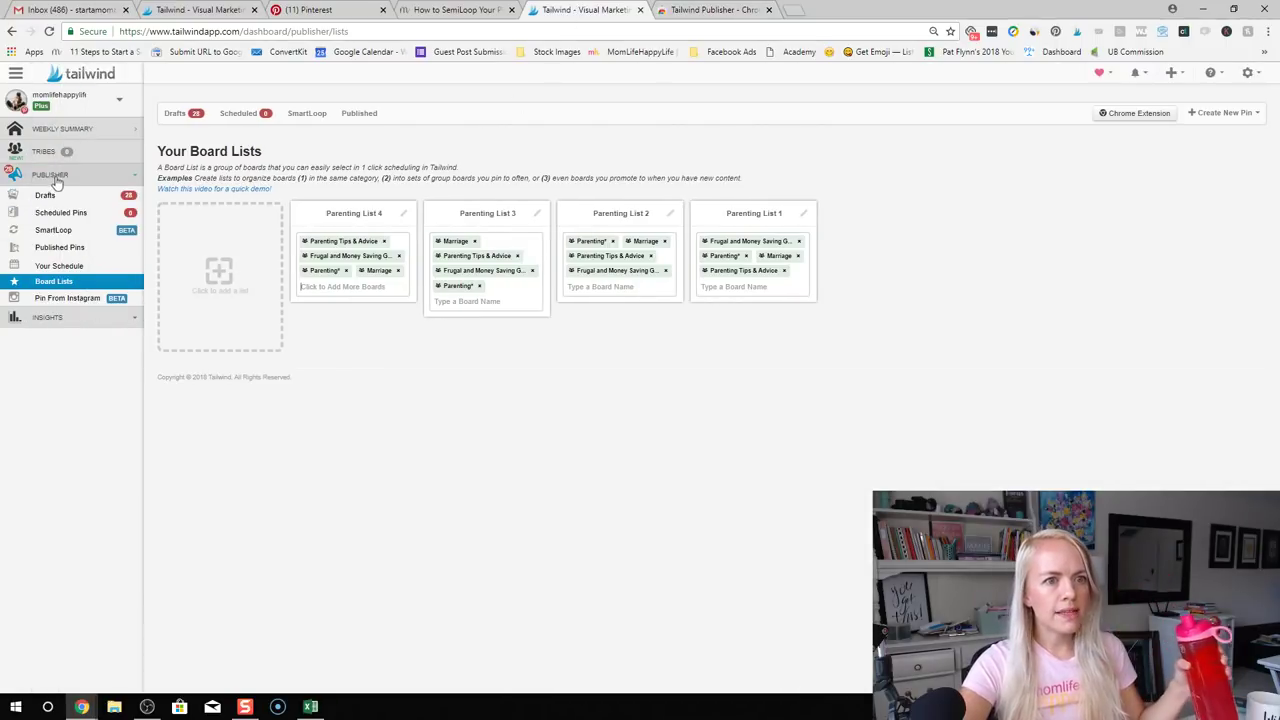
pyautogui.click(78, 216)
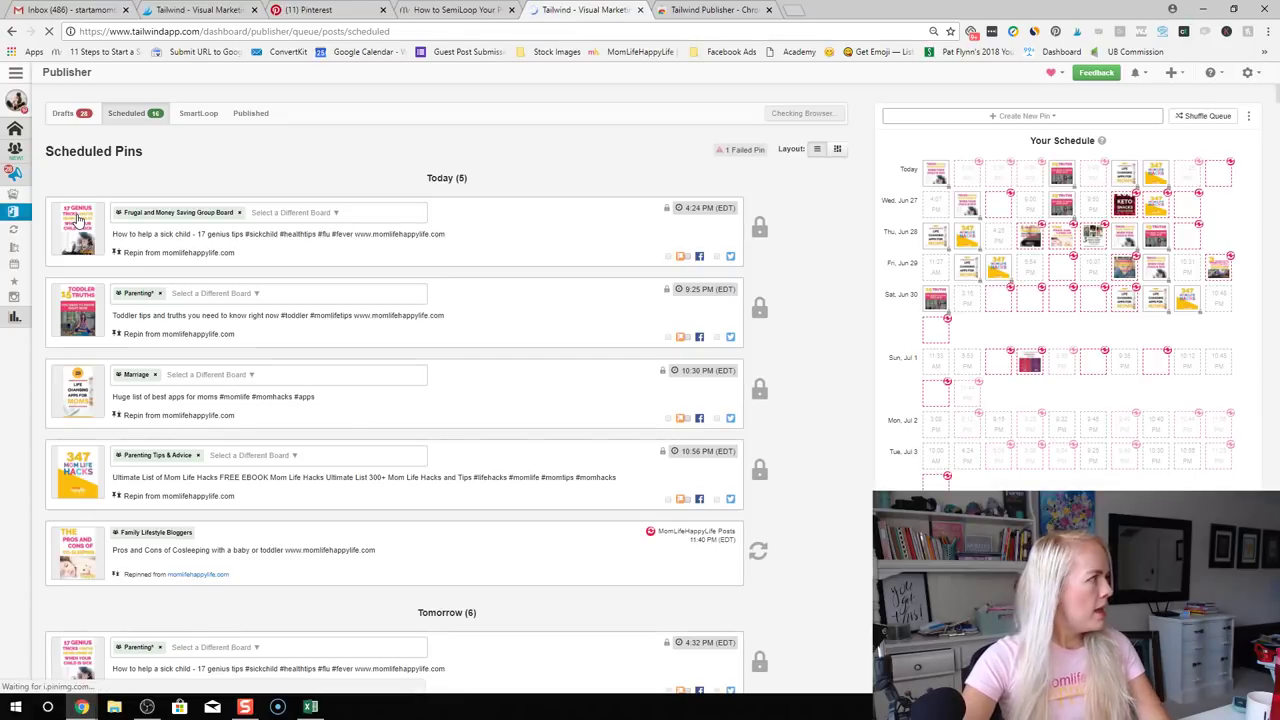
pyautogui.click(700, 33)
pyautogui.press('Return')
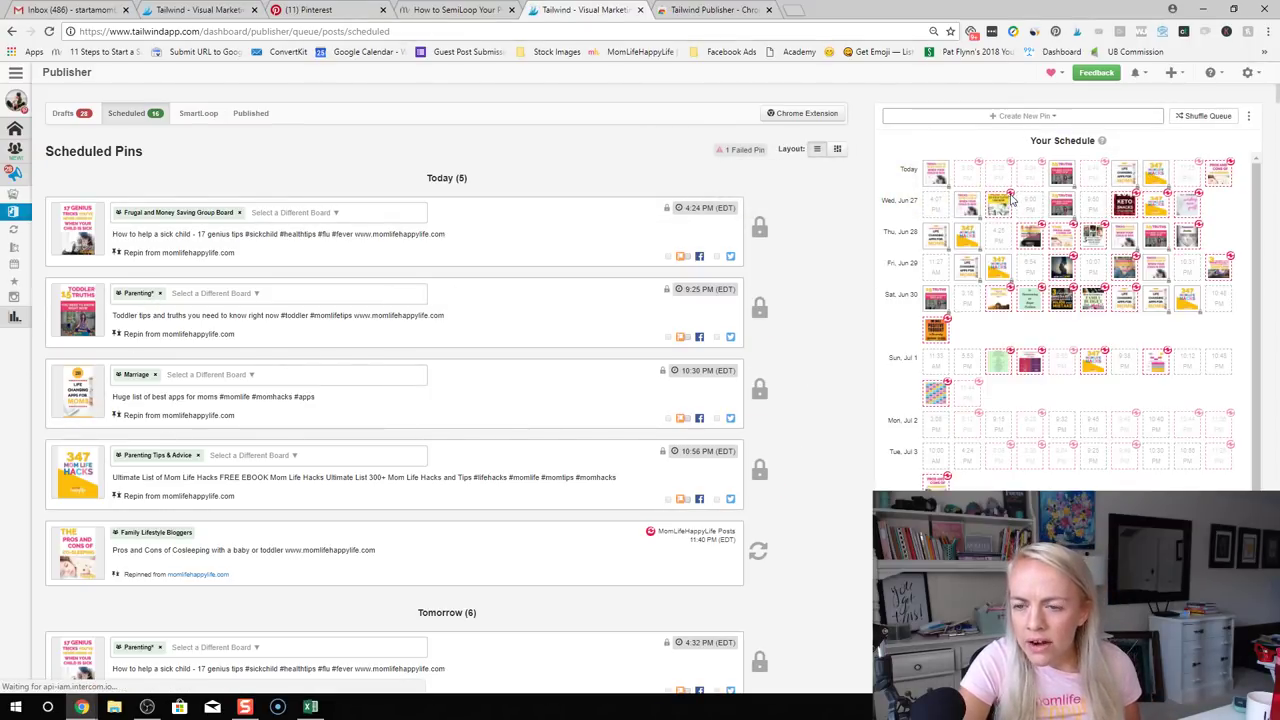
# Examine how the four pins are spread across days and boards in the schedule and the scheduled pins list, from today through June 29
pyautogui.moveTo(1010, 167)
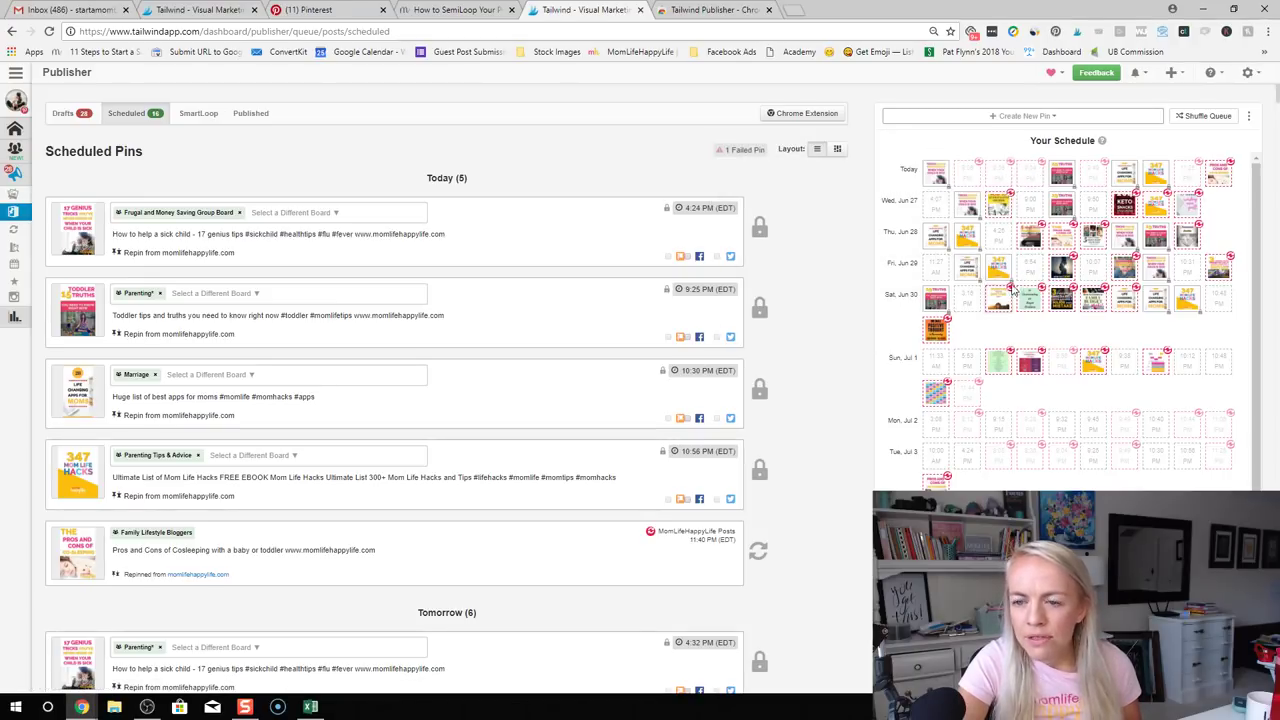
pyautogui.moveTo(1005, 283)
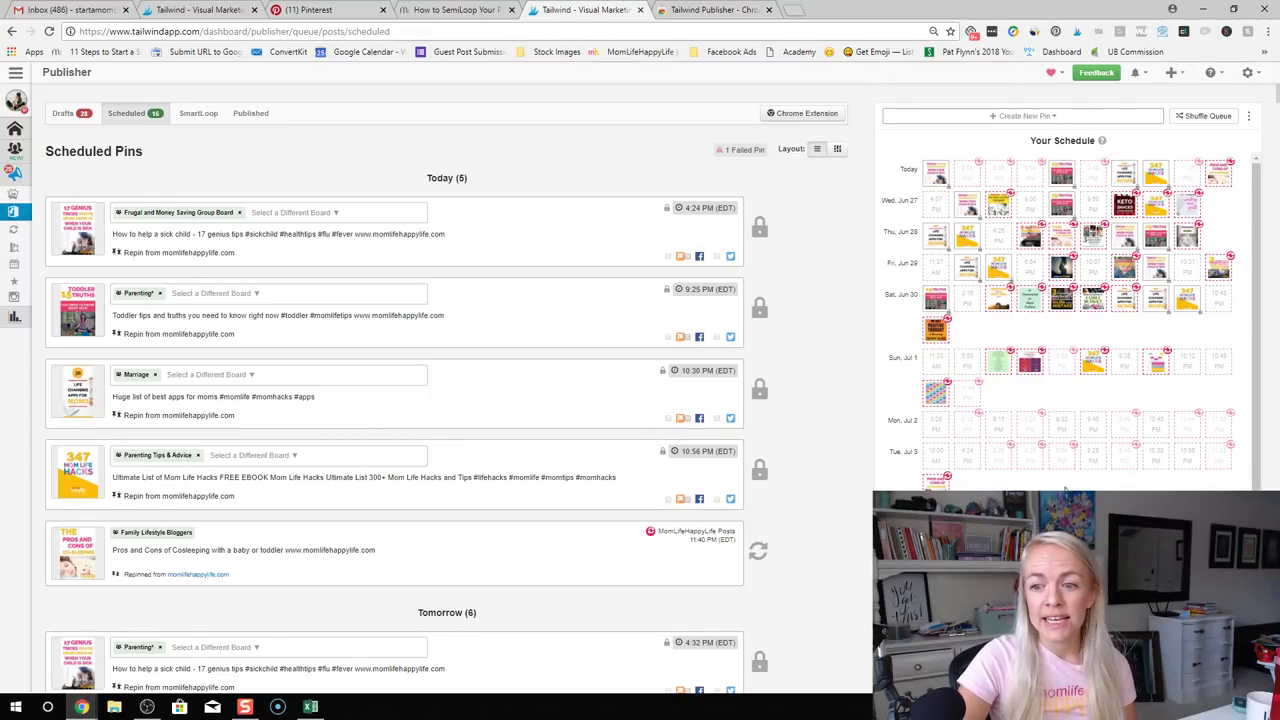
pyautogui.scroll(-4, 1068, 458)
pyautogui.scroll(3, 1068, 458)
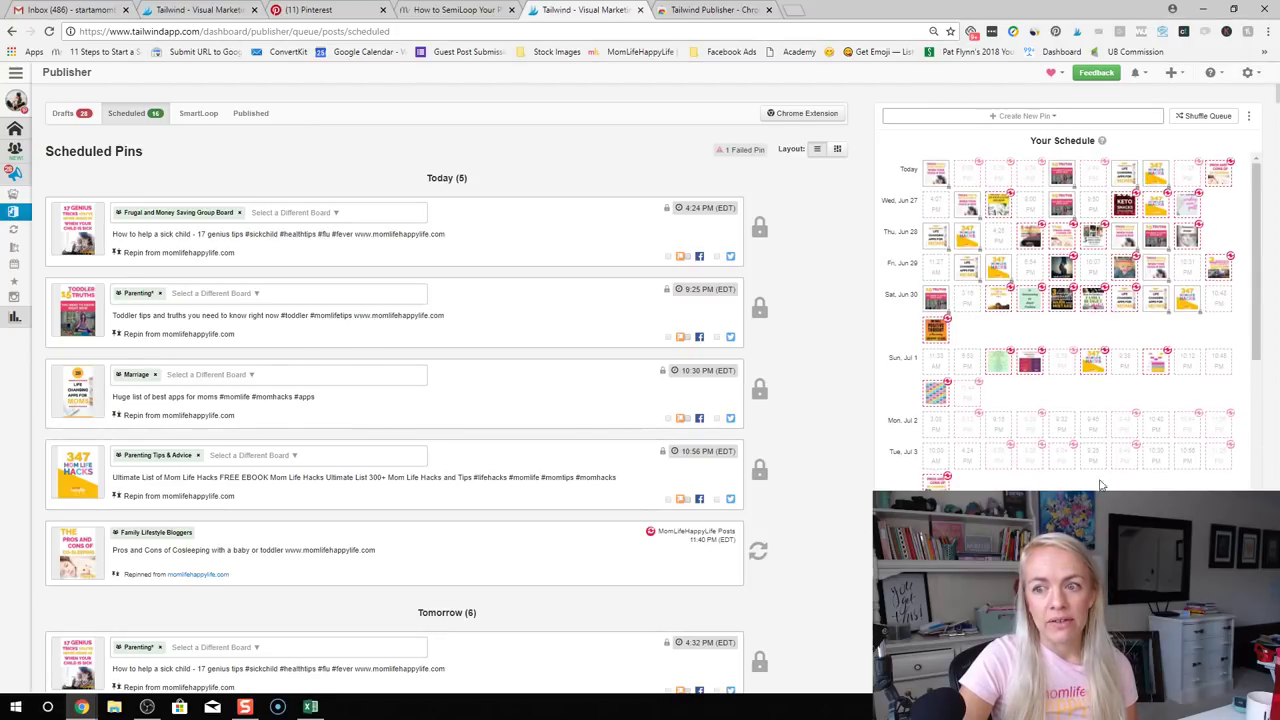
pyautogui.moveTo(807, 268)
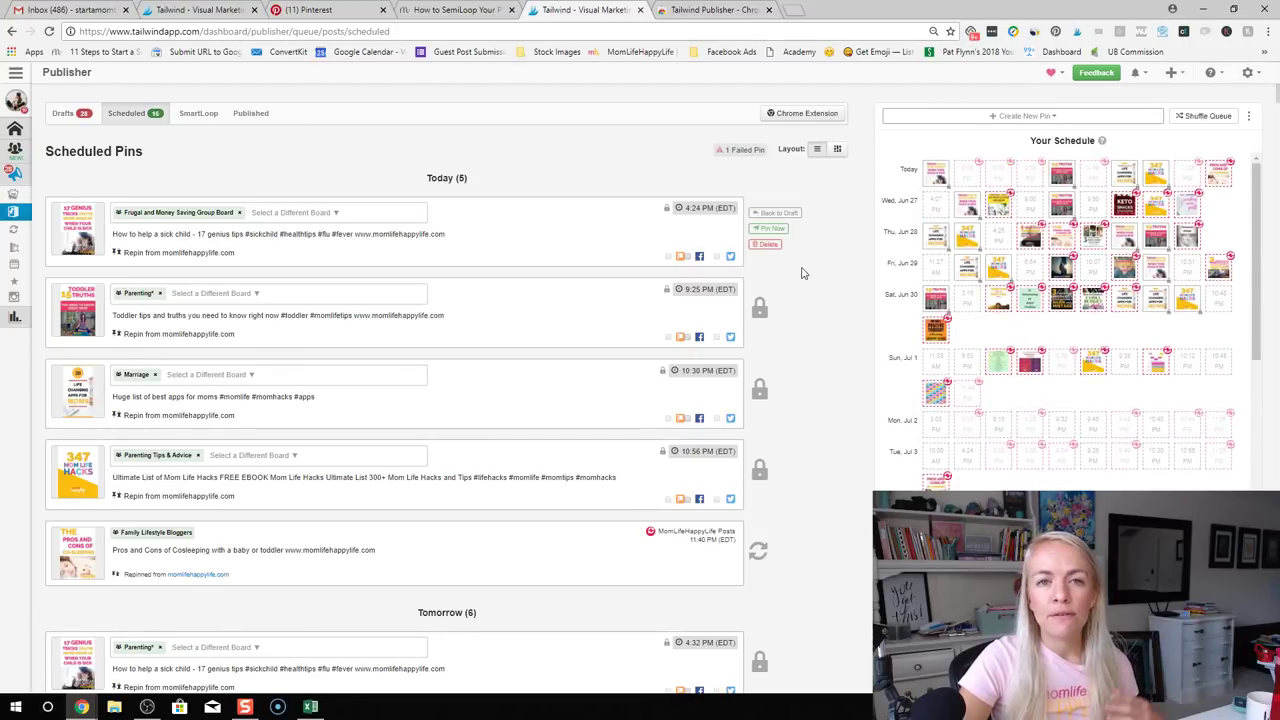
pyautogui.moveTo(651, 190); pyautogui.dragTo(930, 168)
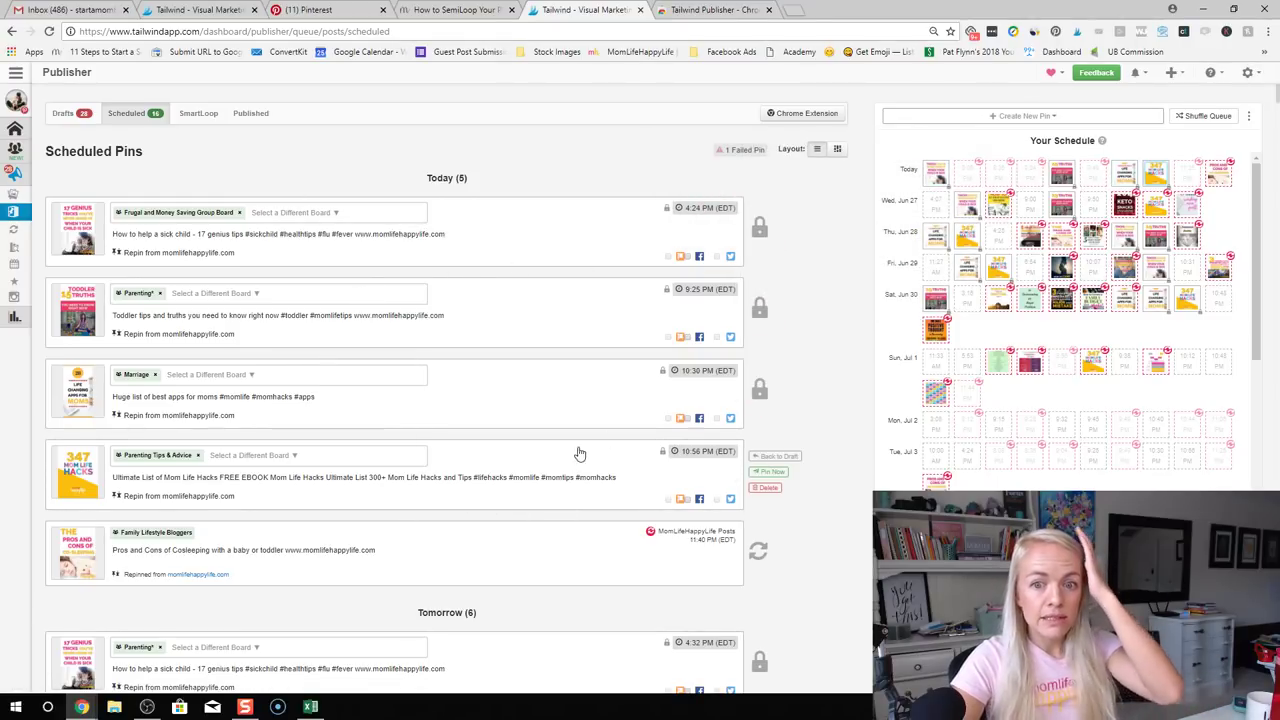
pyautogui.scroll(-3, 851, 340)
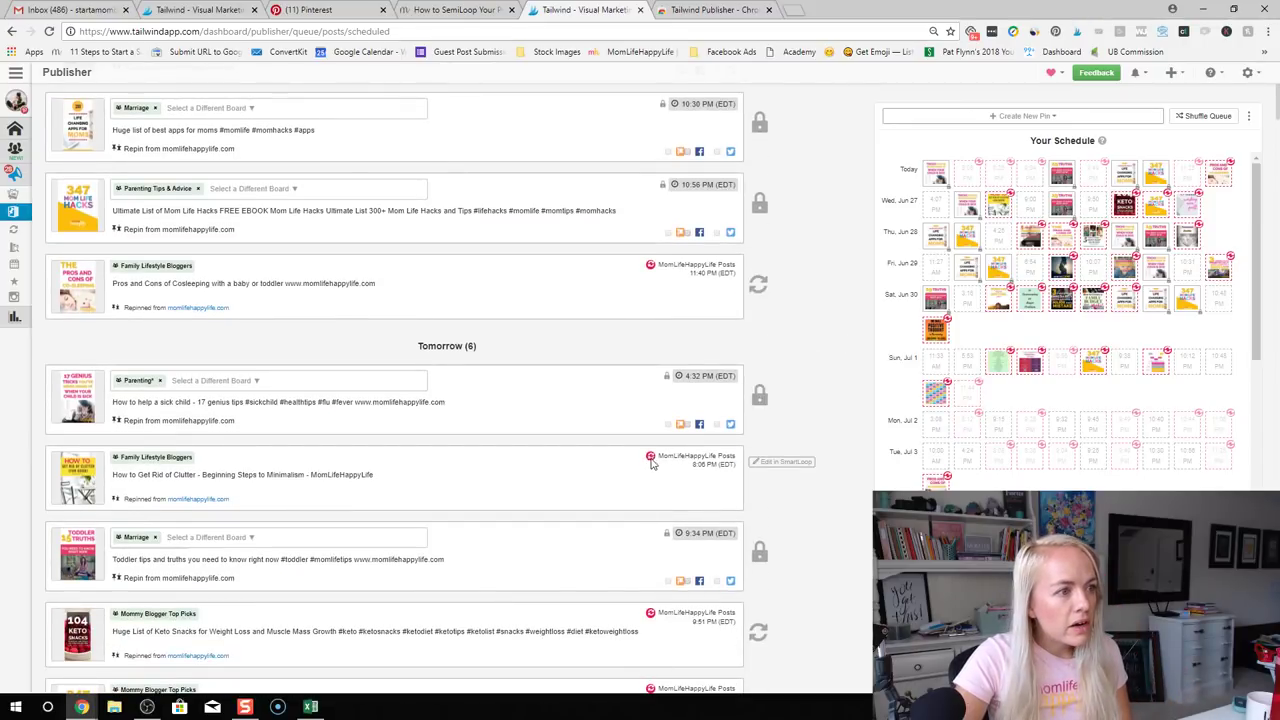
pyautogui.scroll(-2, 655, 463)
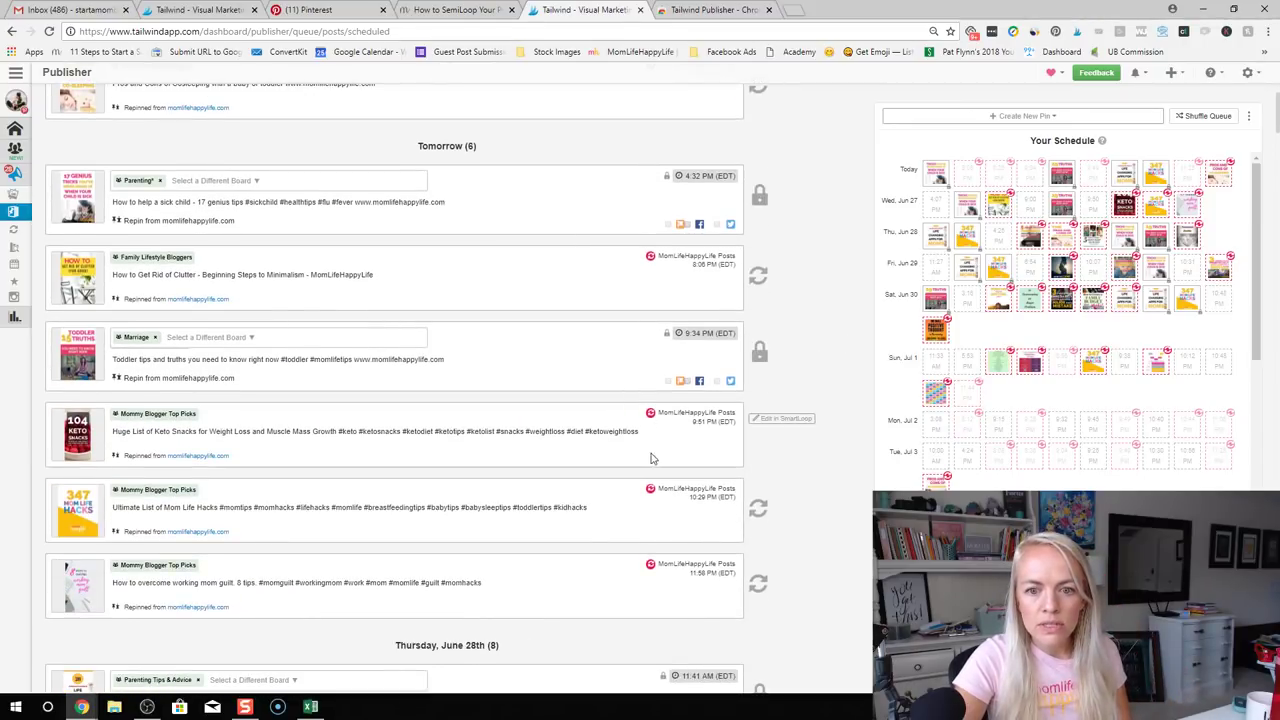
pyautogui.scroll(-1, 650, 458)
pyautogui.scroll(-1, 651, 460)
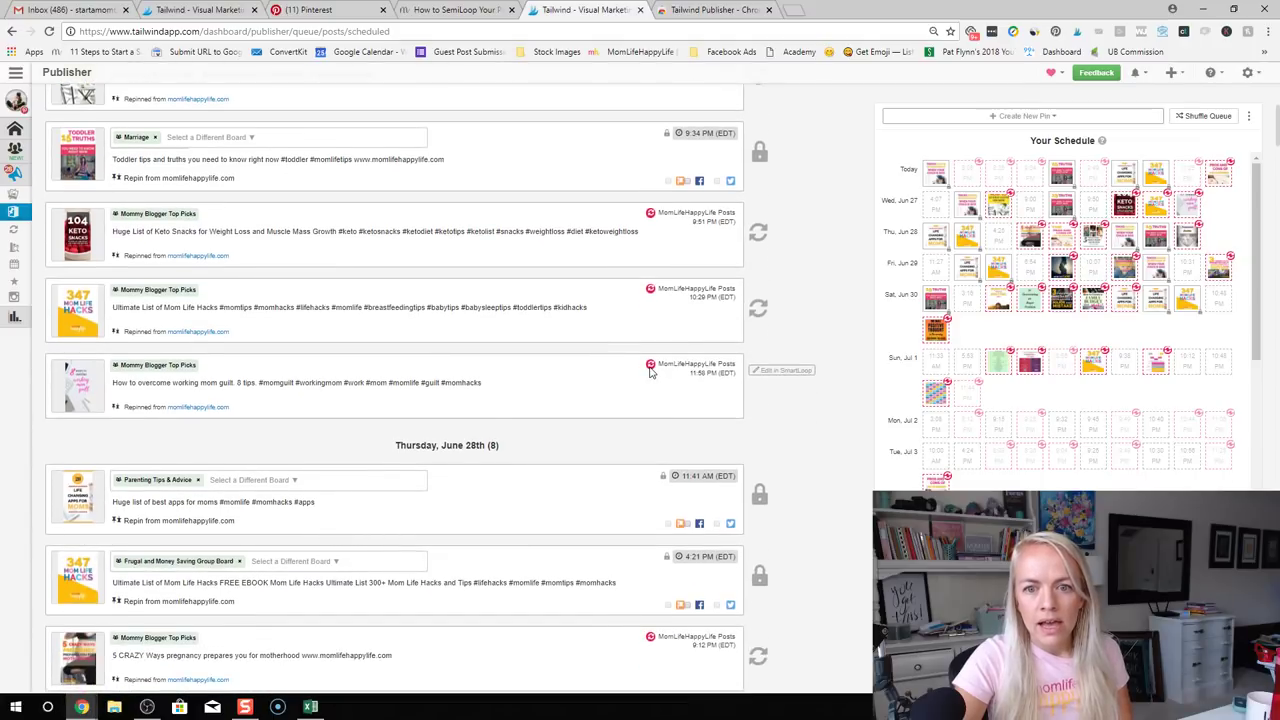
pyautogui.scroll(-5, 650, 370)
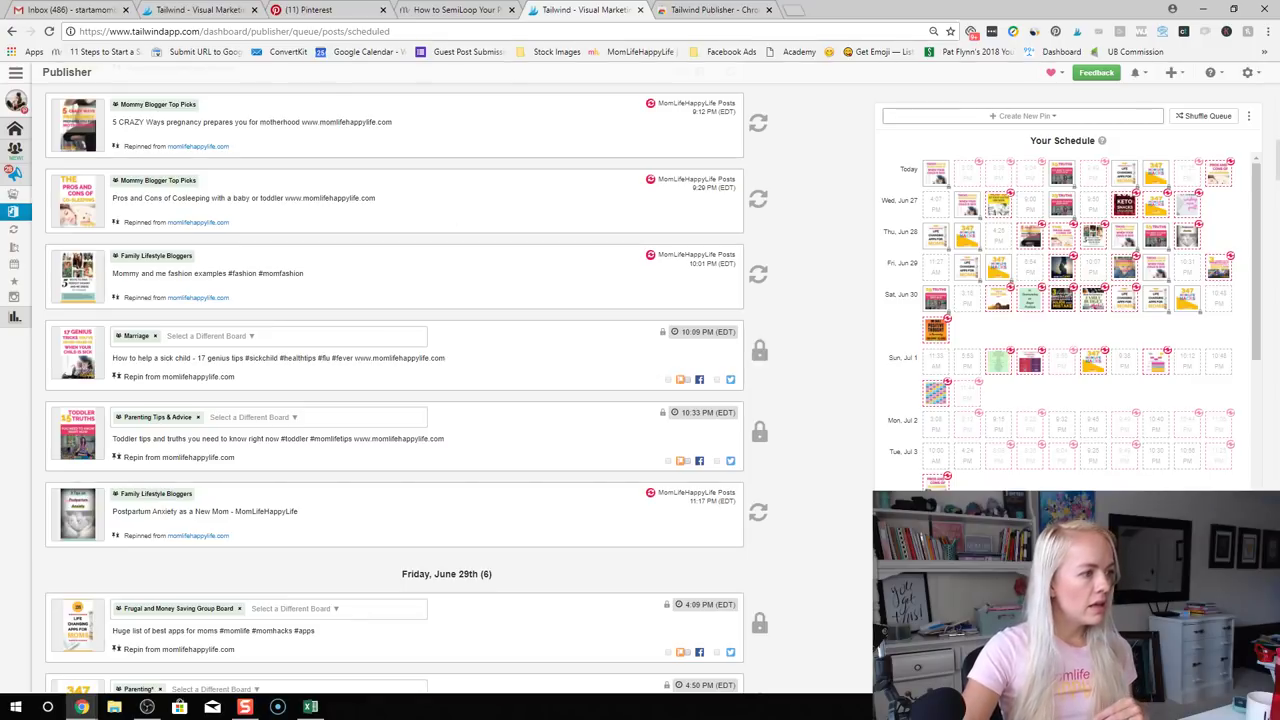
pyautogui.scroll(15, 323, 411)
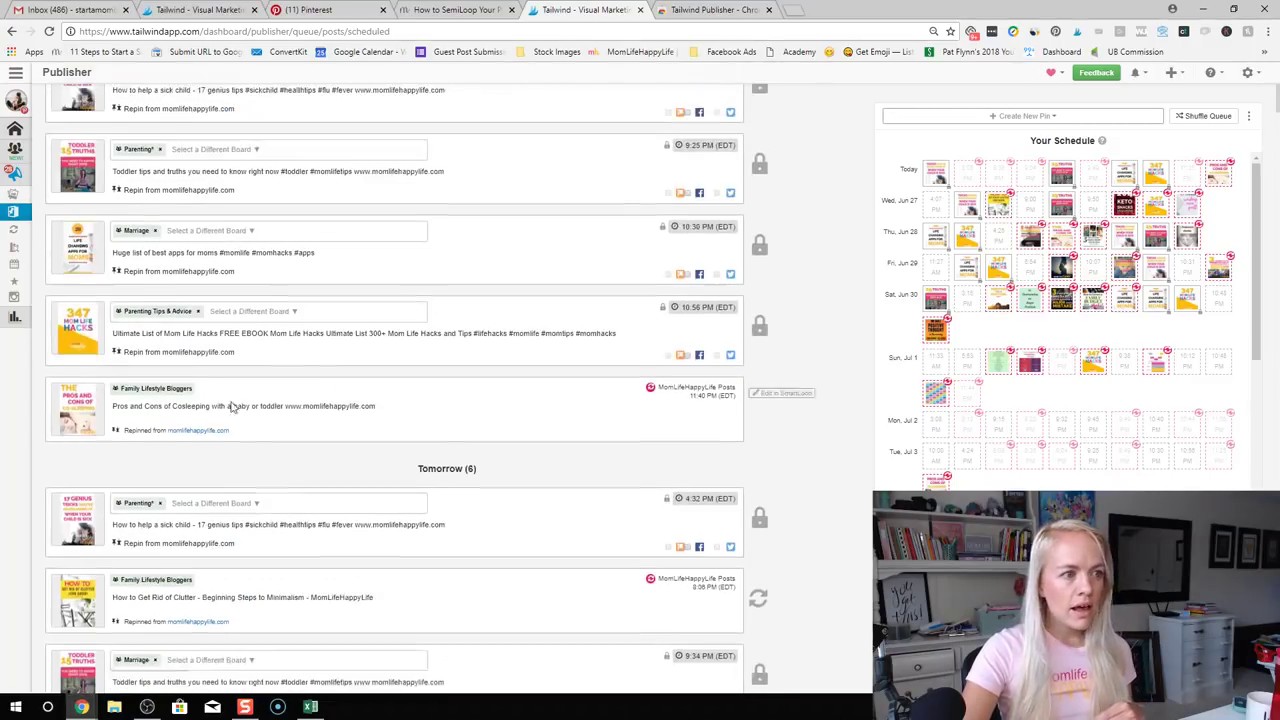
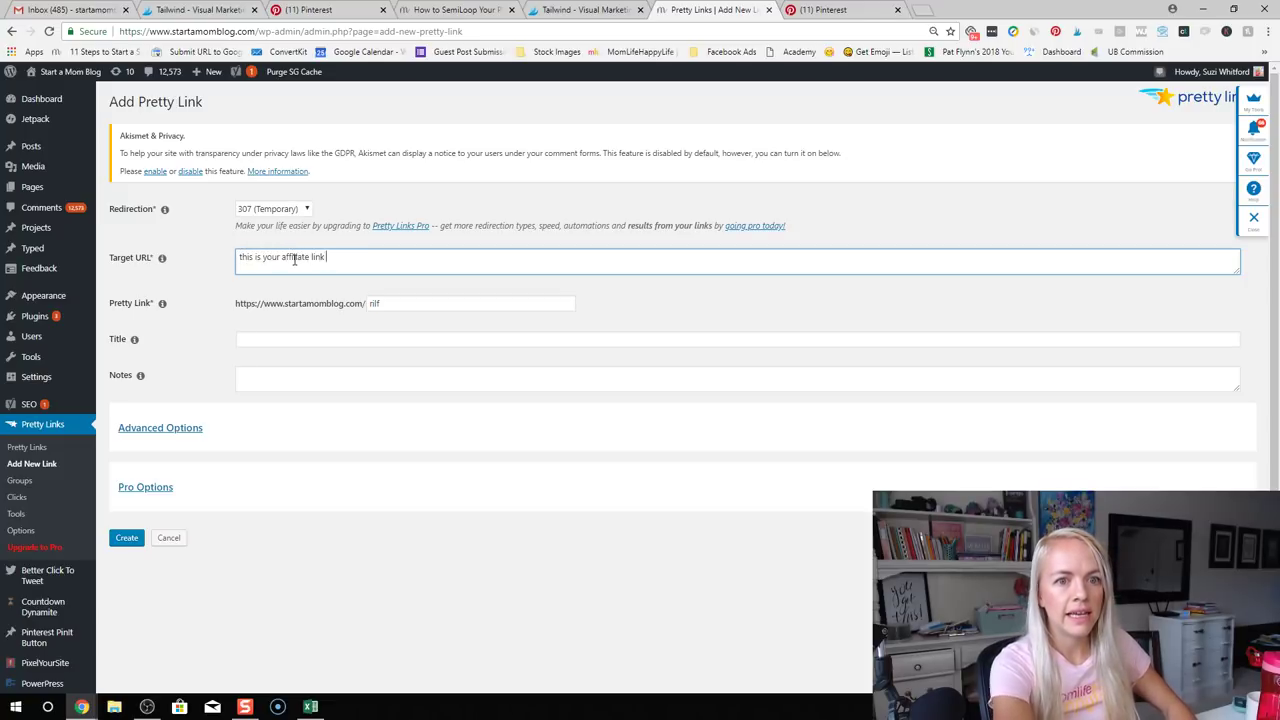
# Complete the new pretty link's target URL as "this is your affiliate link you get from the company... the ugly link" and set its slug to tailwind
pyautogui.write('you get form')
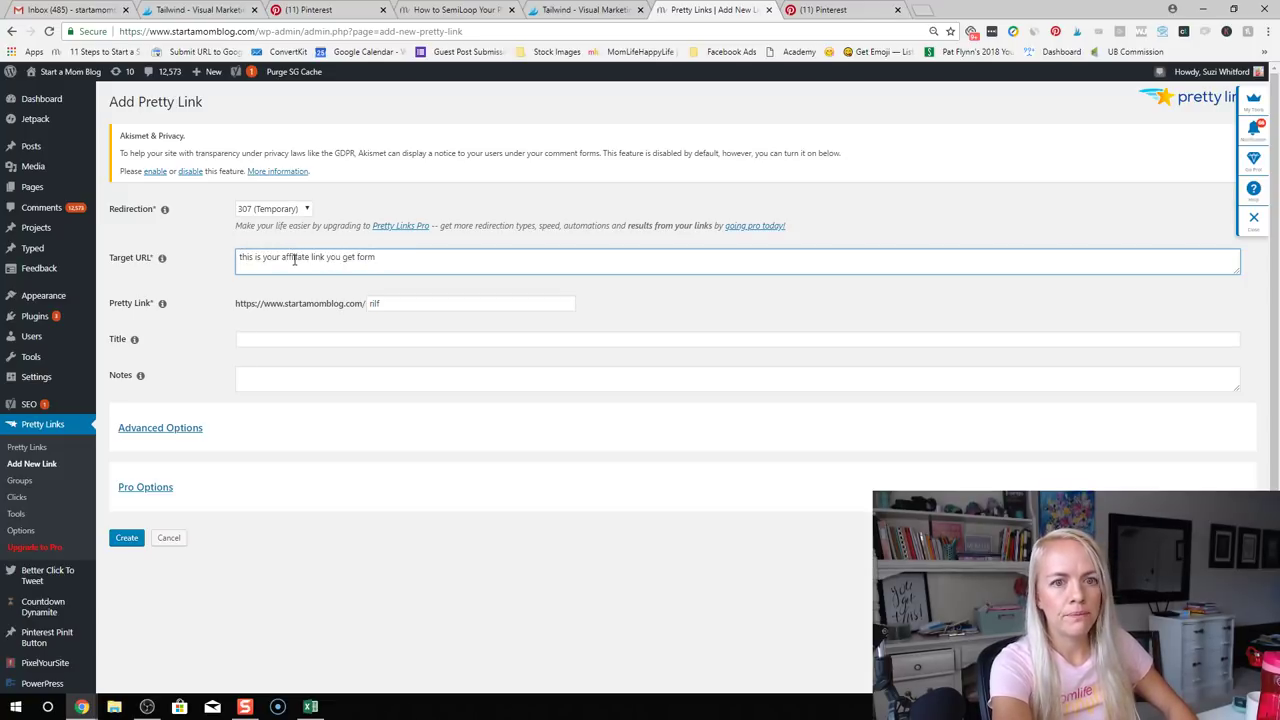
pyautogui.write('pua')
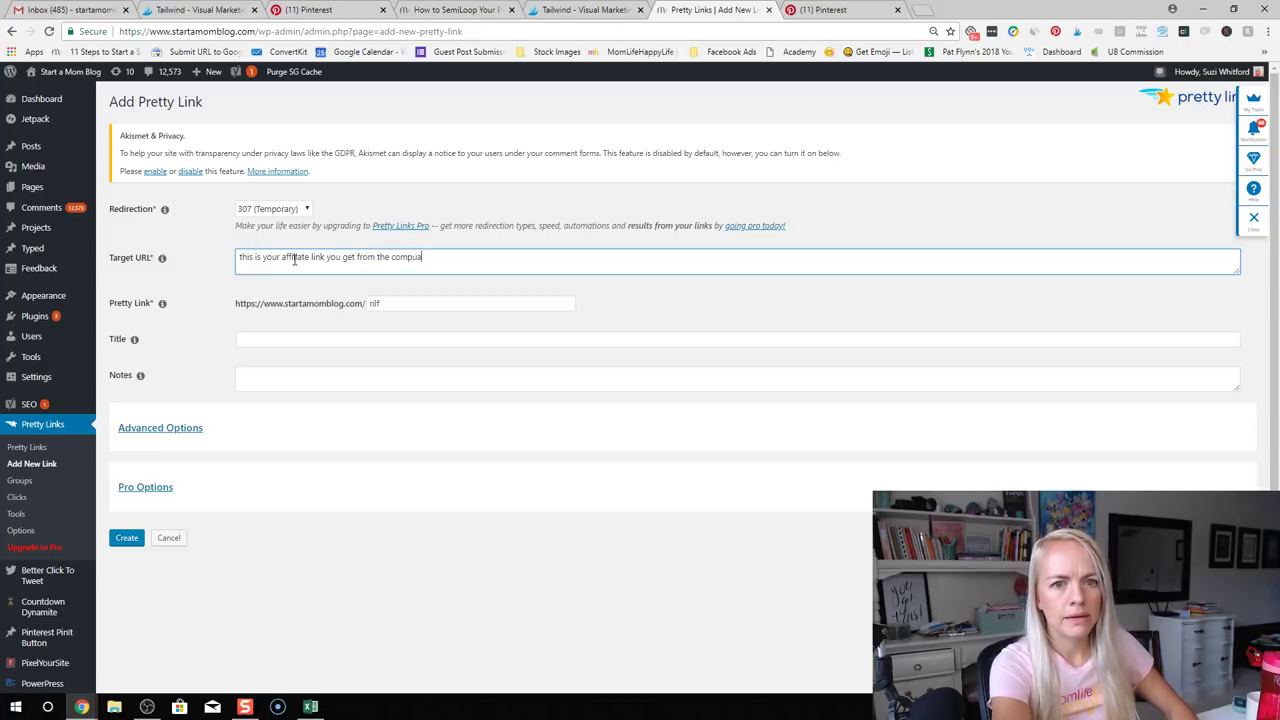
pyautogui.press('BackSpace')
pyautogui.press('BackSpace')
pyautogui.write('any... the ugly link')
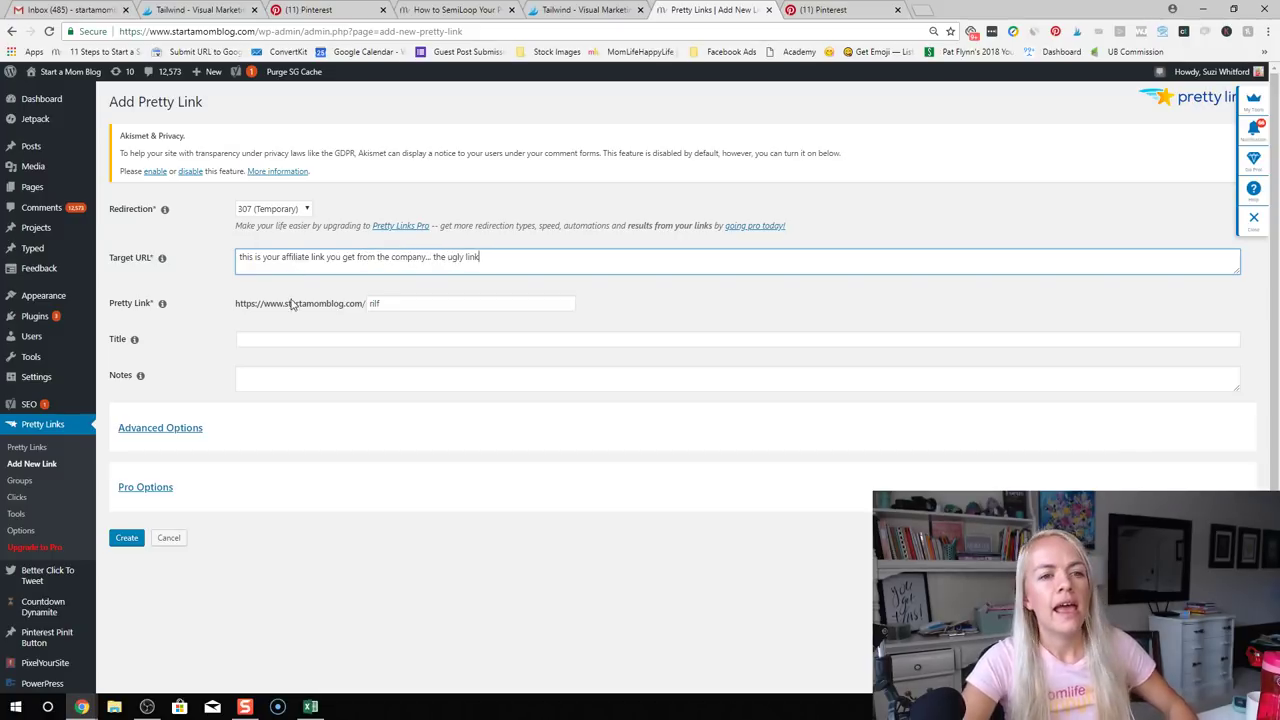
pyautogui.moveTo(372, 303); pyautogui.dragTo(494, 307)
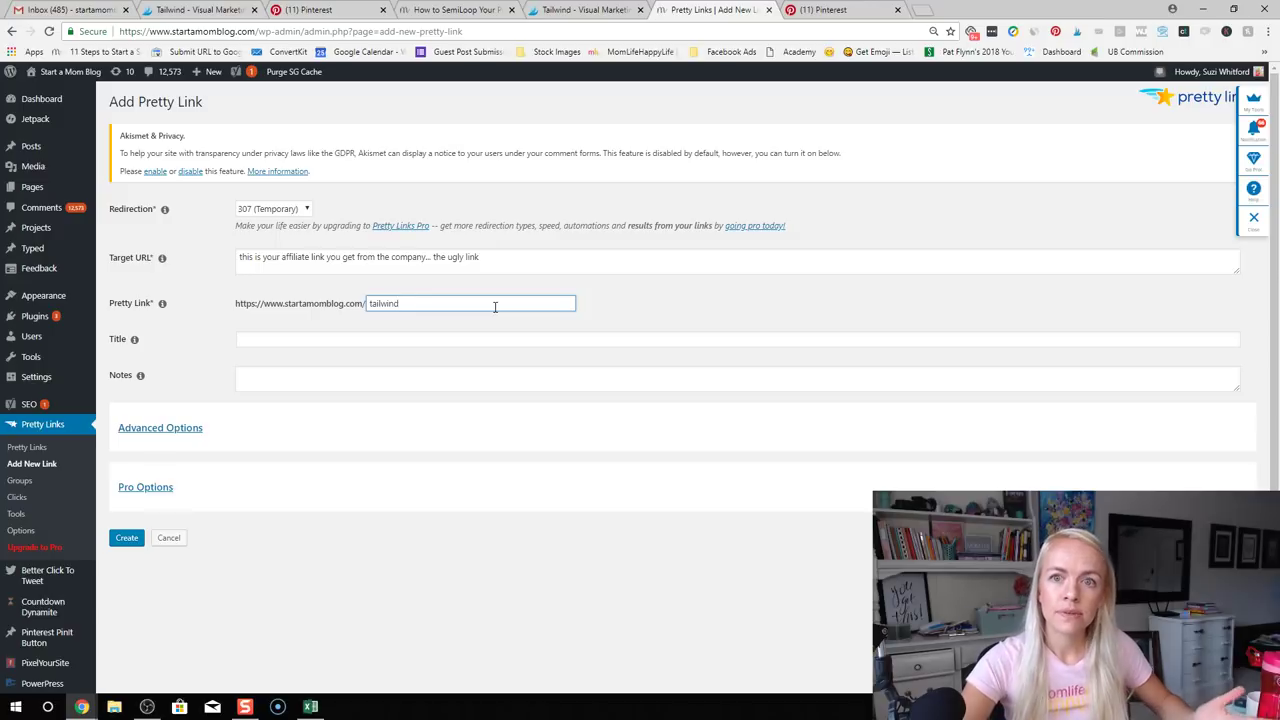
pyautogui.click(327, 258)
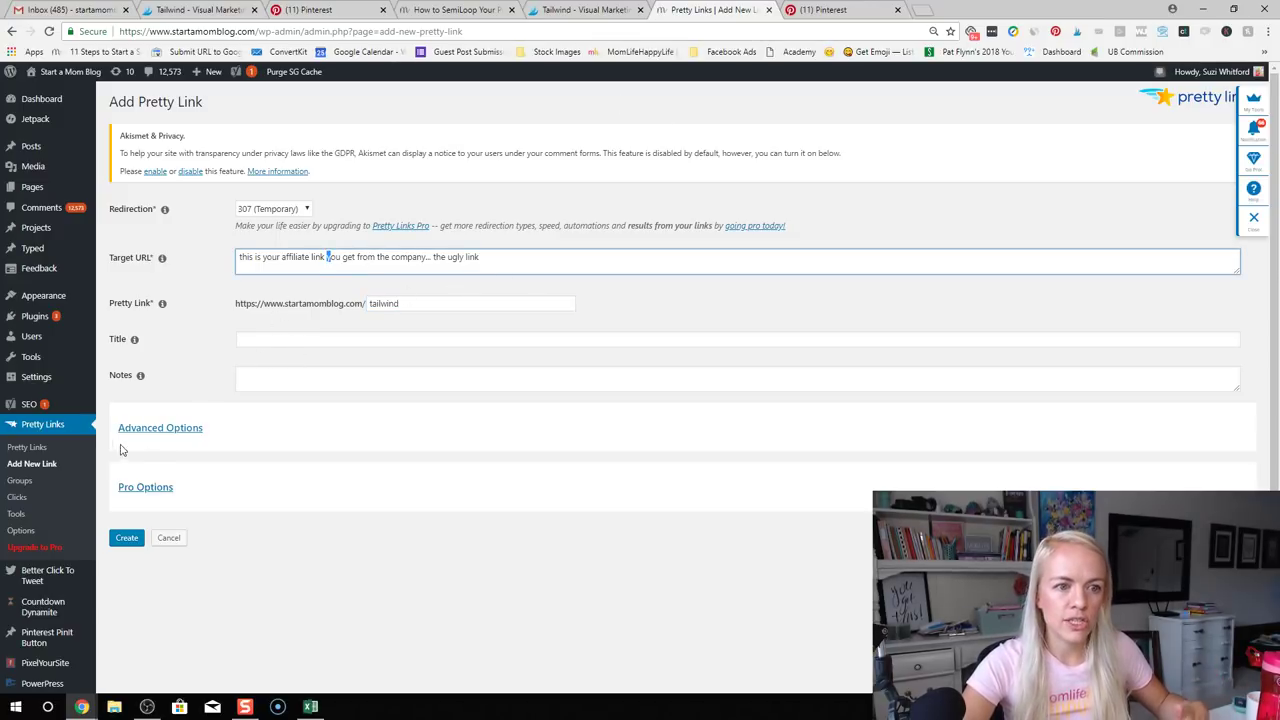
# Open the list of existing pretty links and search it for "tailwind"
pyautogui.click(44, 450)
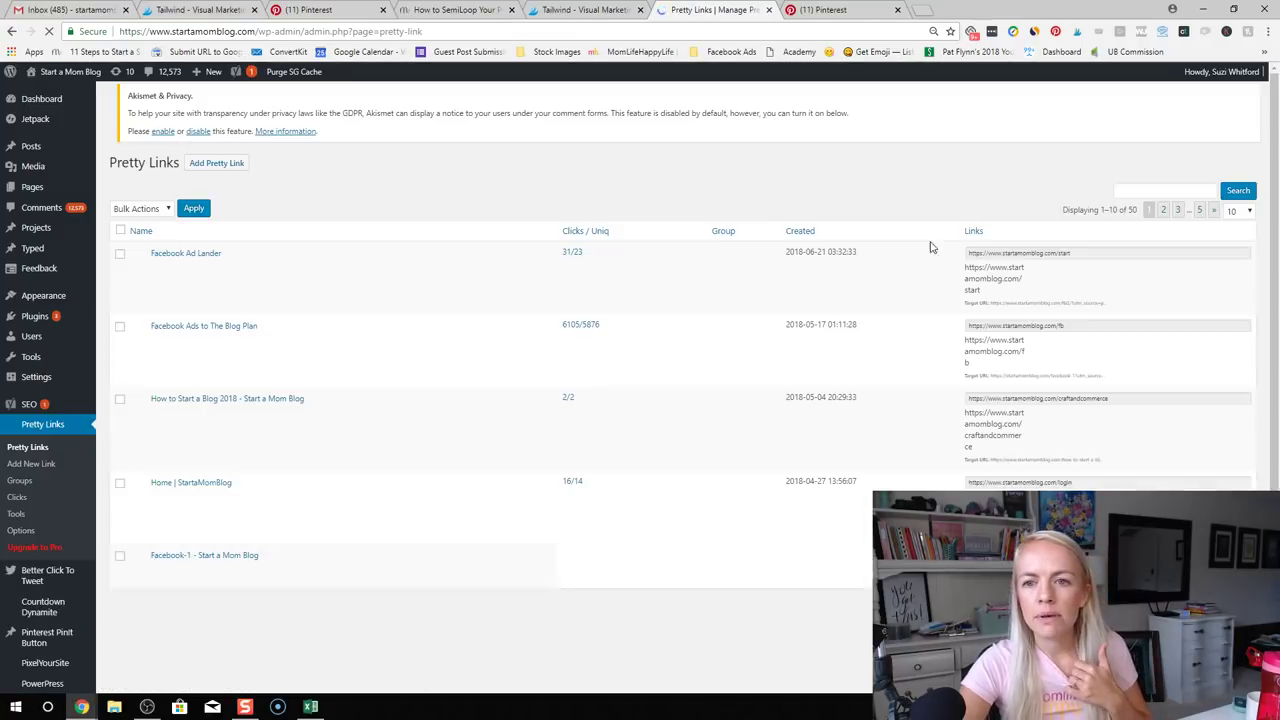
pyautogui.click(1130, 200)
pyautogui.write('tailwind')
pyautogui.press('Return')
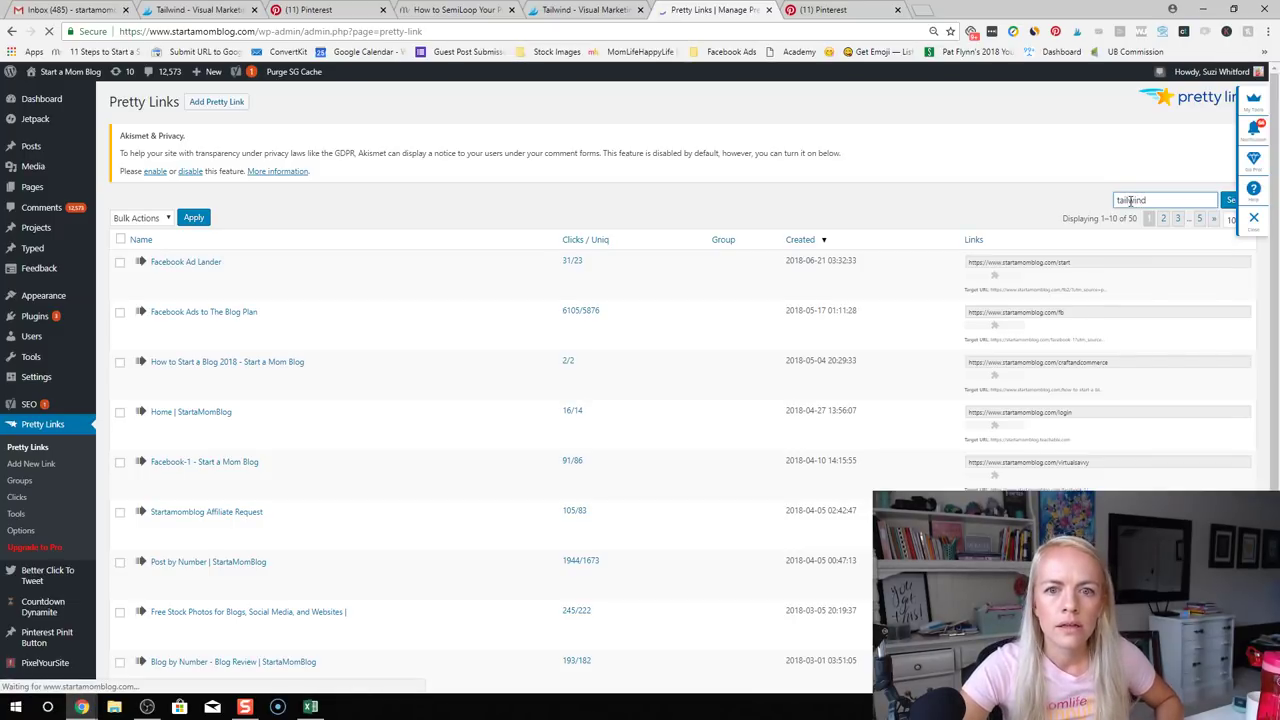
# Open the existing Tailwind pretty link for editing and highlight its full target URL
pyautogui.moveTo(206, 271)
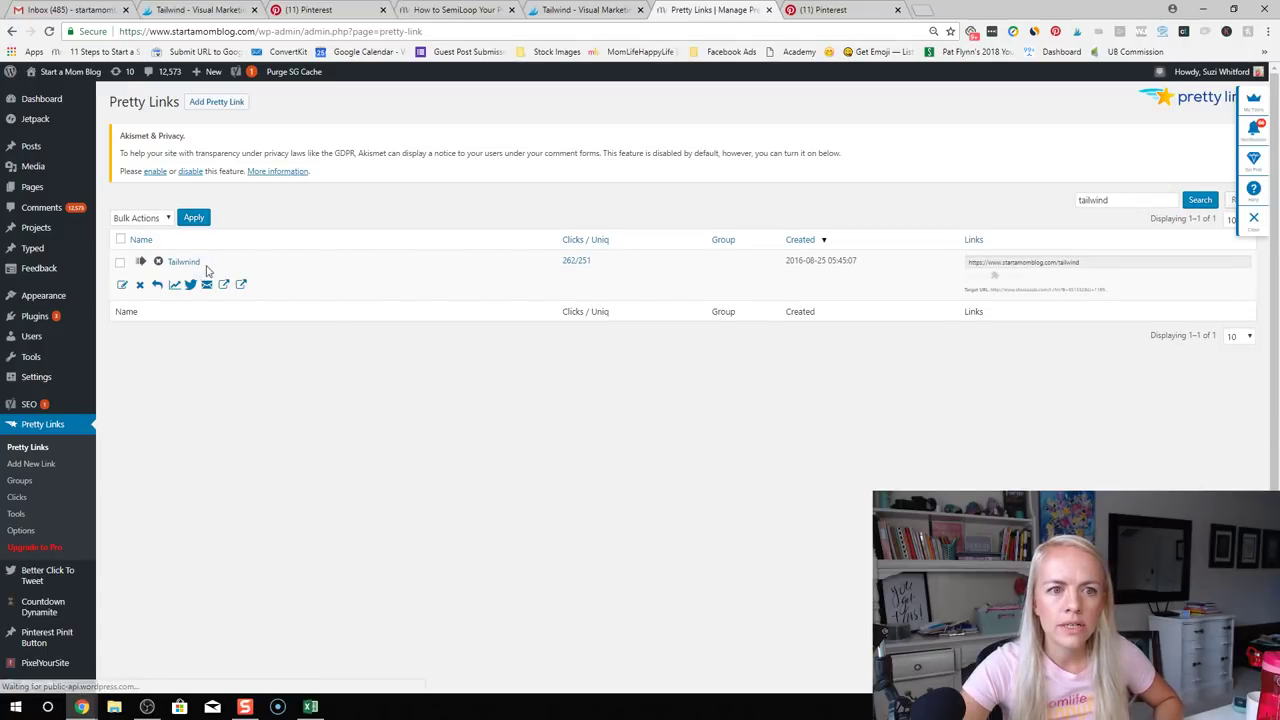
pyautogui.click(124, 287)
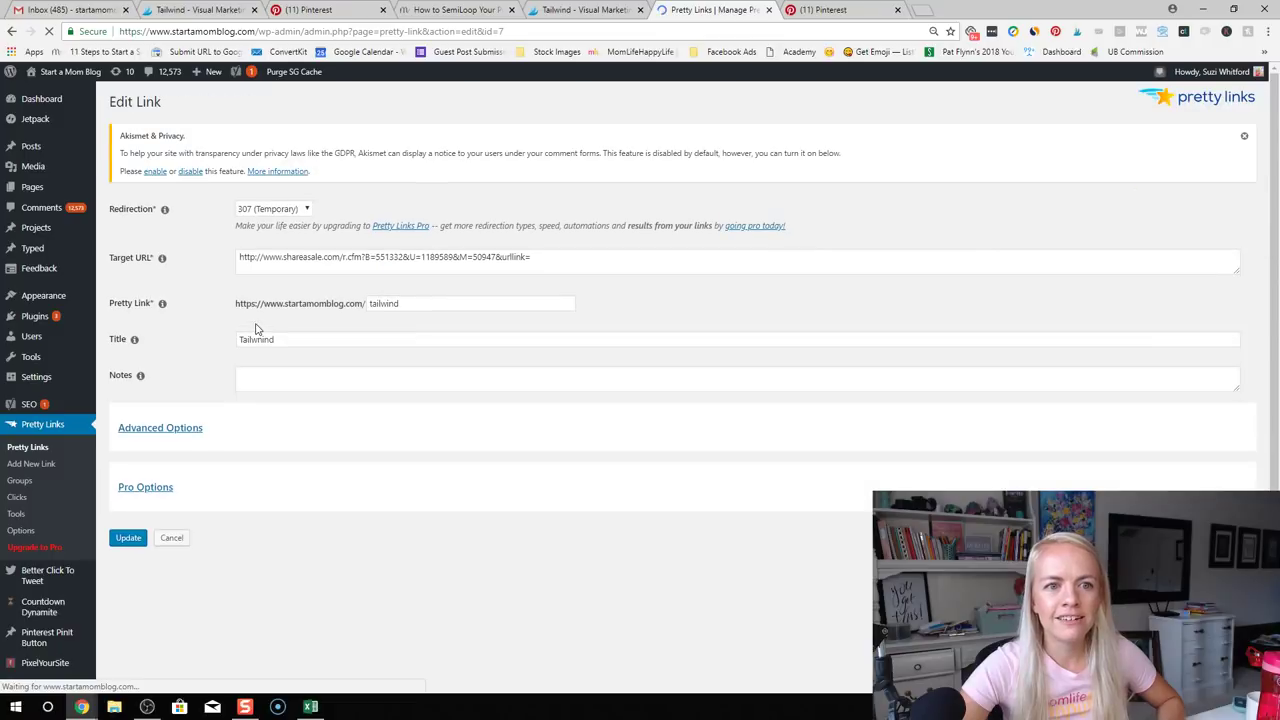
pyautogui.click(548, 259)
pyautogui.moveTo(548, 259); pyautogui.dragTo(226, 262)
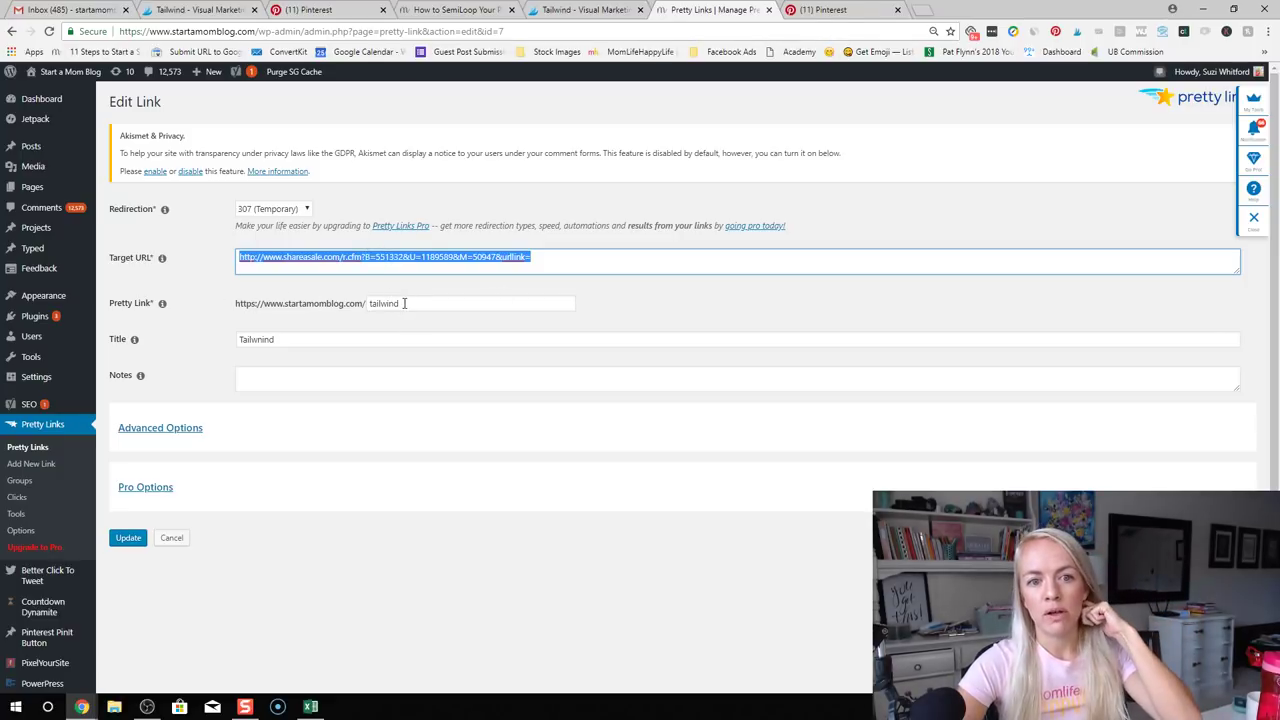
# Load startamomblog.com/tailwind in the browser tab showing the printables pin to try out the pretty link
pyautogui.click(855, 10)
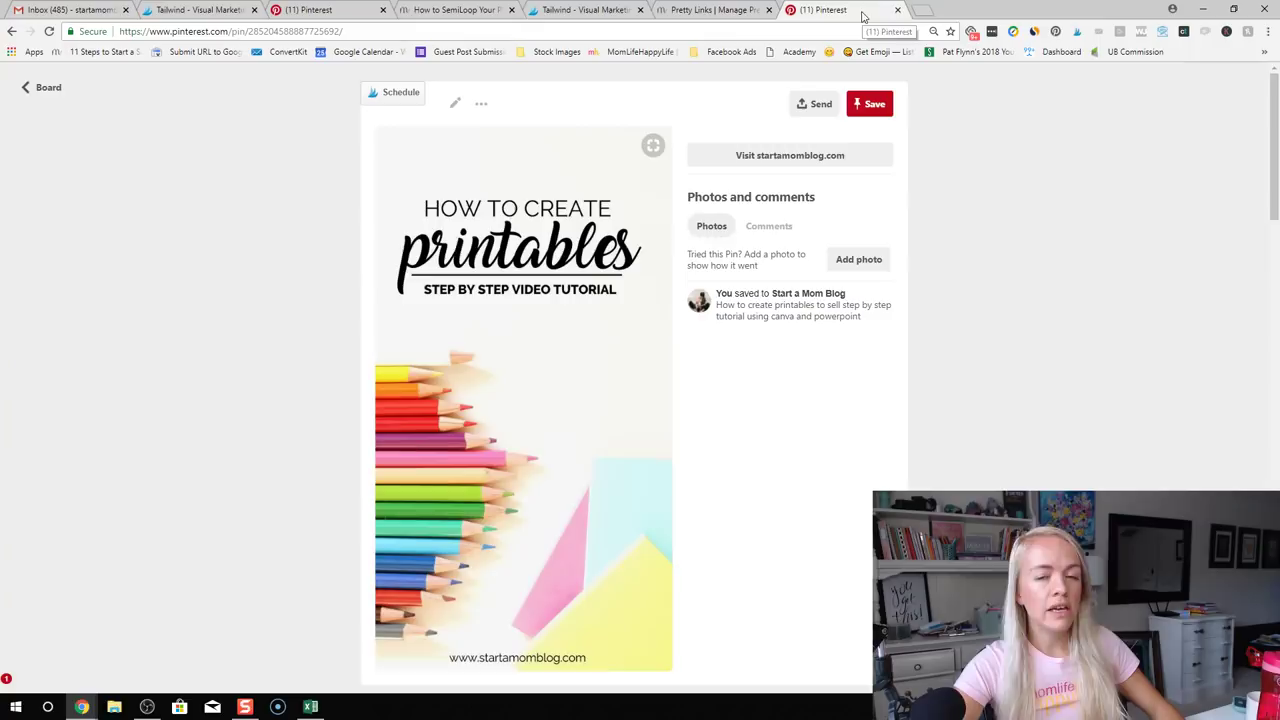
pyautogui.click(720, 34)
pyautogui.write('tst')
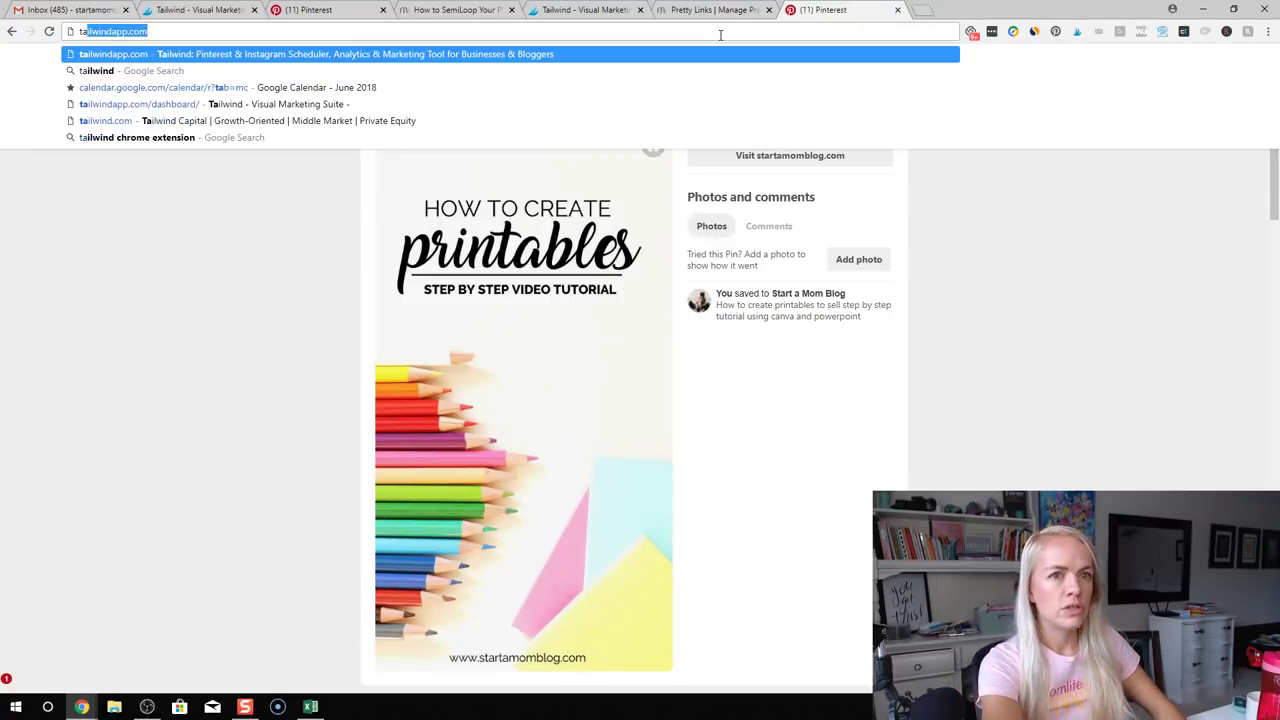
pyautogui.press('BackSpace')
pyautogui.press('BackSpace')
pyautogui.press('BackSpace')
pyautogui.write('startamomblog.teachable')
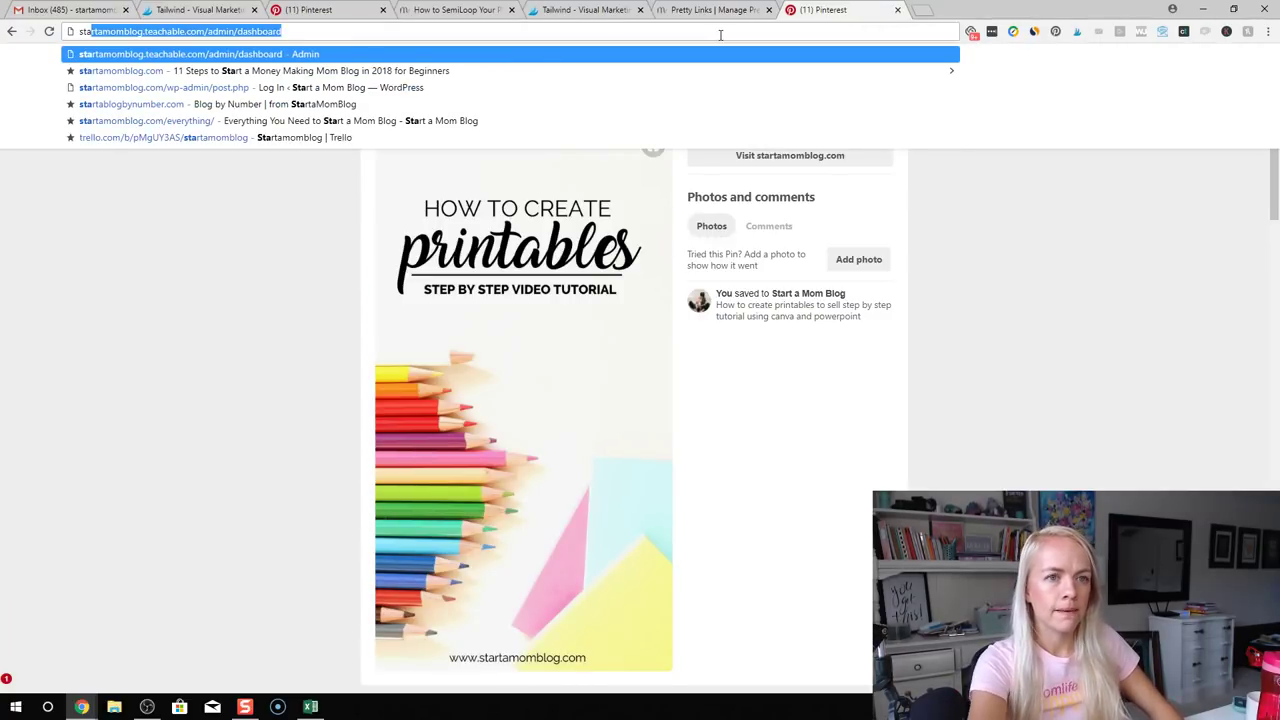
pyautogui.press('End')
pyautogui.press('BackSpace')
pyautogui.press('BackSpace')
pyautogui.press('BackSpace')
pyautogui.press('BackSpace')
pyautogui.press('BackSpace')
pyautogui.press('BackSpace')
pyautogui.press('BackSpace')
pyautogui.press('BackSpace')
pyautogui.press('BackSpace')
pyautogui.press('BackSpace')
pyautogui.press('BackSpace')
pyautogui.press('BackSpace')
pyautogui.press('BackSpace')
pyautogui.press('BackSpace')
pyautogui.press('BackSpace')
pyautogui.press('BackSpace')
pyautogui.press('BackSpace')
pyautogui.press('BackSpace')
pyautogui.press('BackSpace')
pyautogui.press('BackSpace')
pyautogui.press('BackSpace')
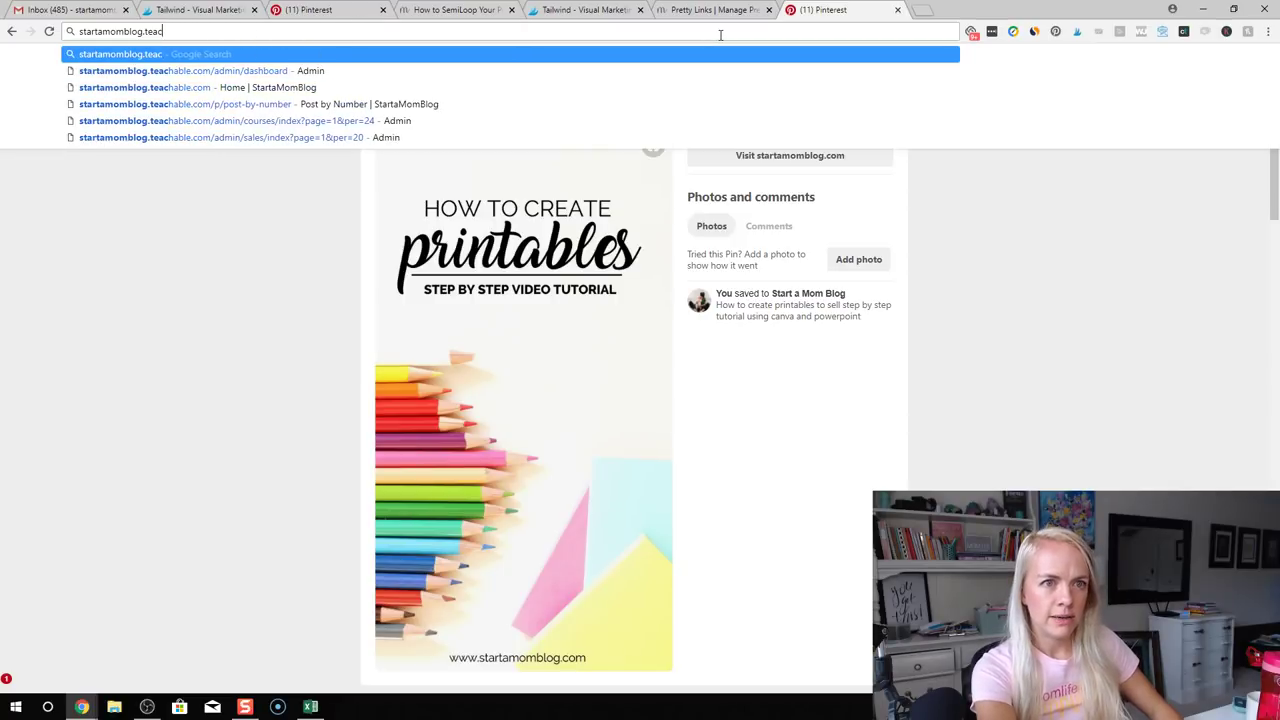
pyautogui.write('com/tailwin')
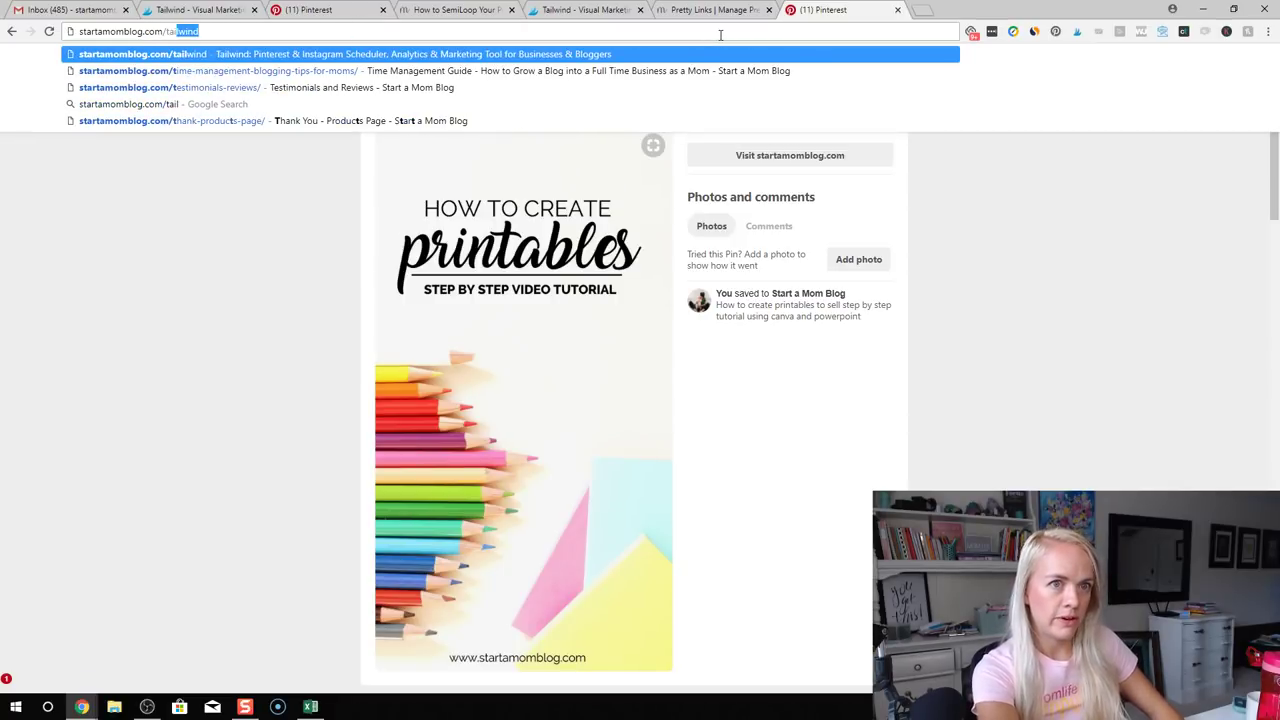
pyautogui.write('d')
pyautogui.press('Return')
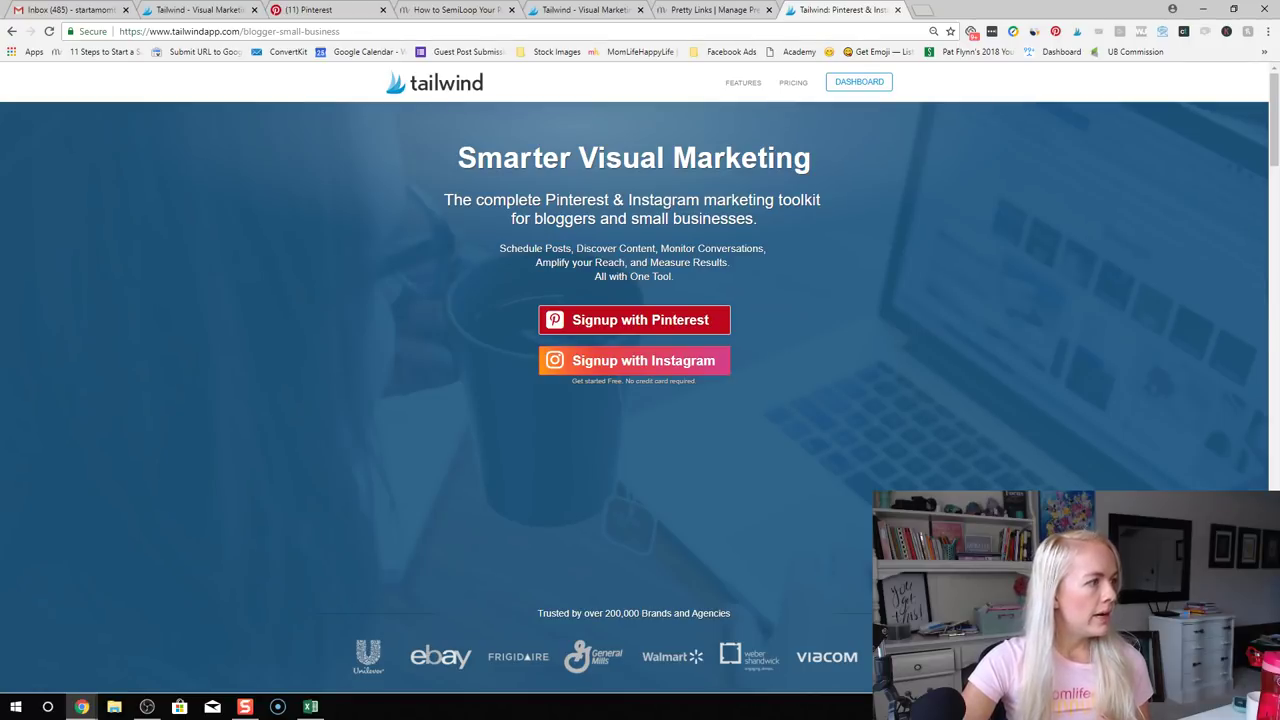
# Read the newest comments on the live video, and open the ConvertKit account through convertkit.com in a new browser tab
pyautogui.hotkey('alt', 'Tab')
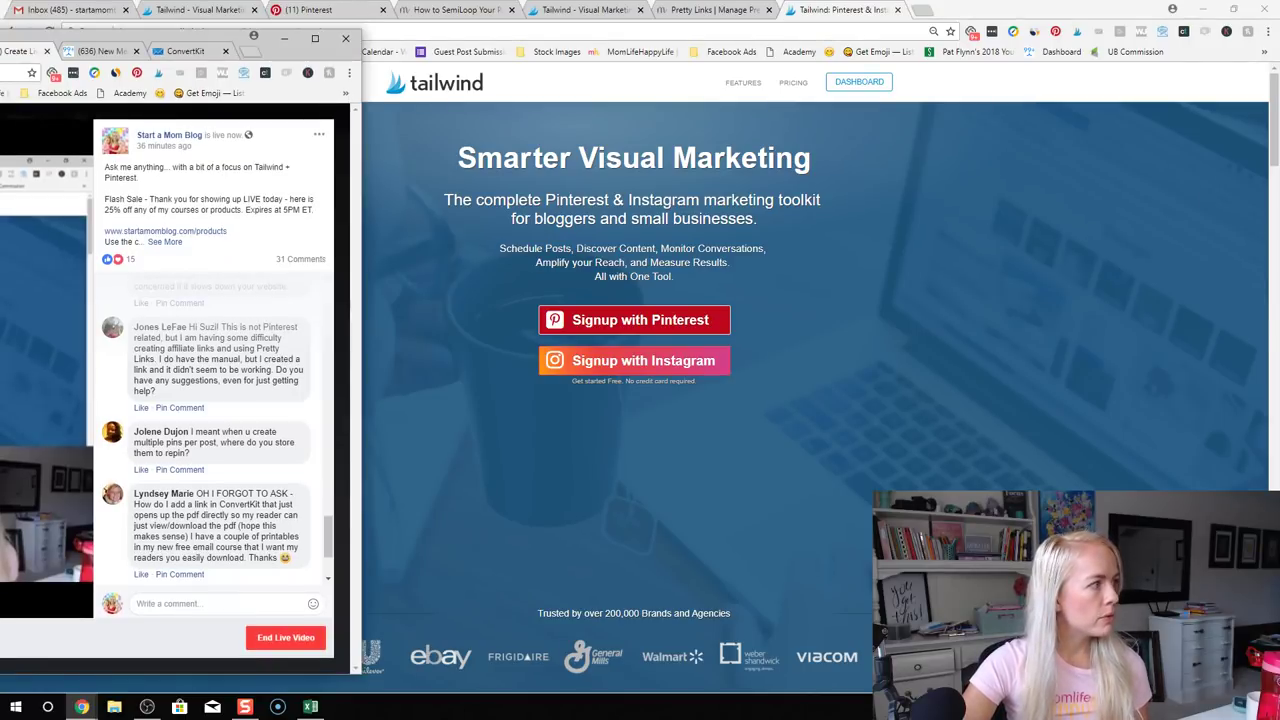
pyautogui.scroll(-1, 290, 413)
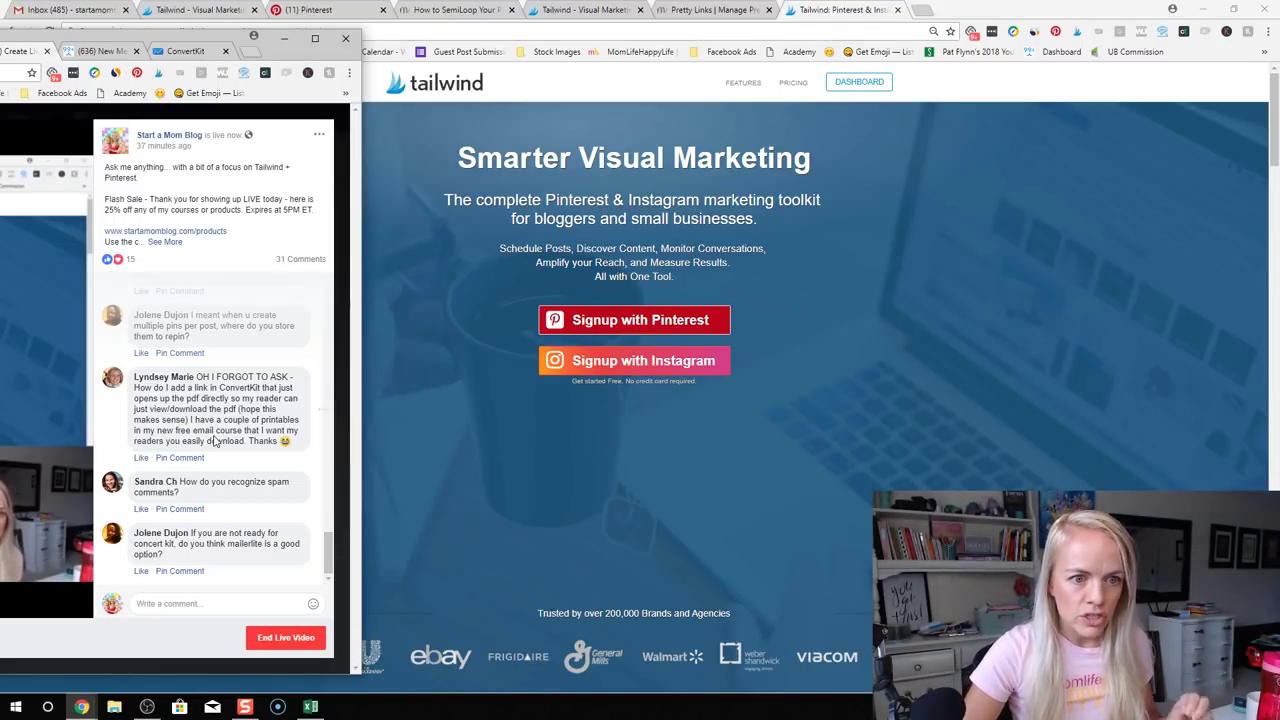
pyautogui.click(872, 7)
pyautogui.click(921, 11)
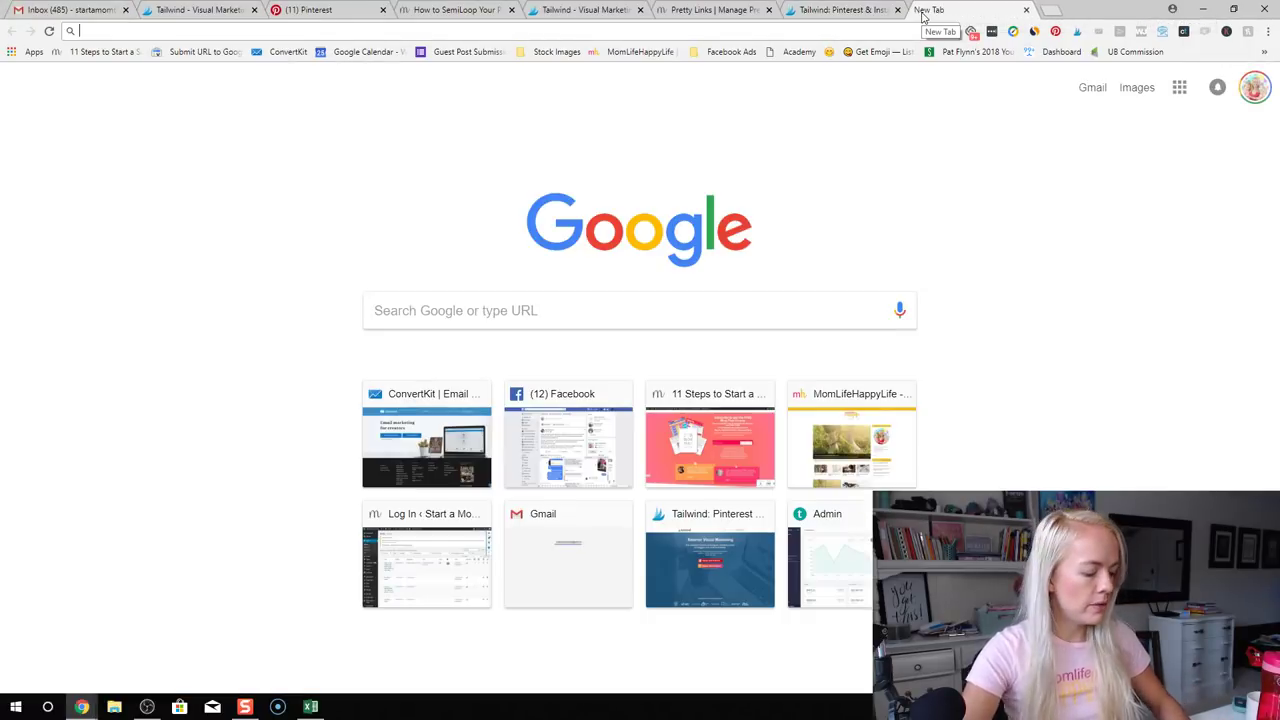
pyautogui.write('convertkit.com')
pyautogui.press('Return')
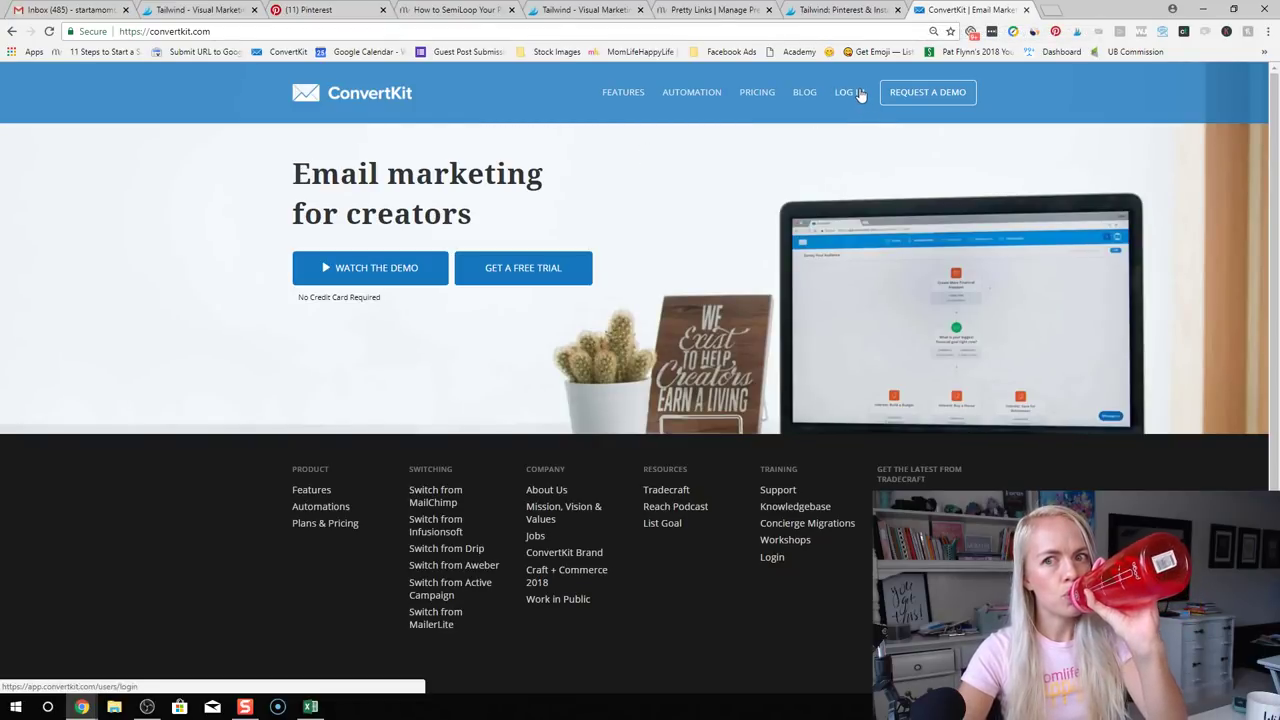
pyautogui.click(850, 92)
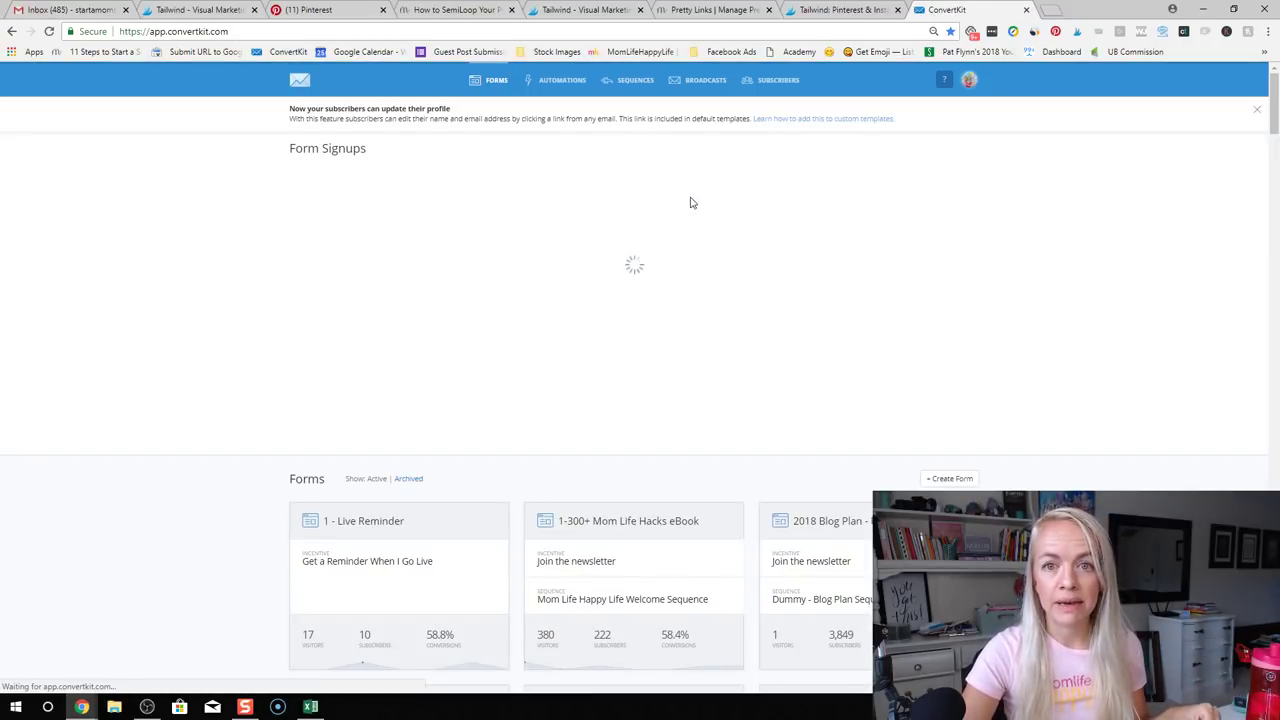
# Create a new ConvertKit sequence named "my new email course"
pyautogui.click(632, 89)
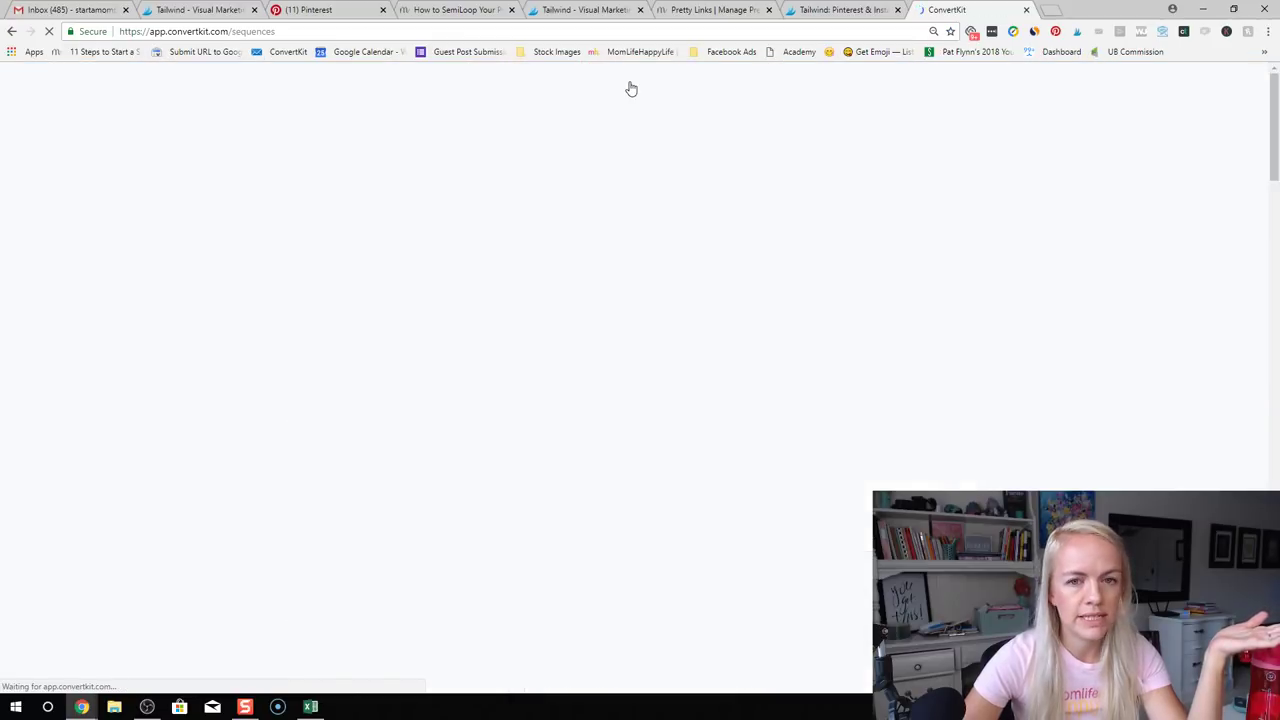
pyautogui.click(923, 154)
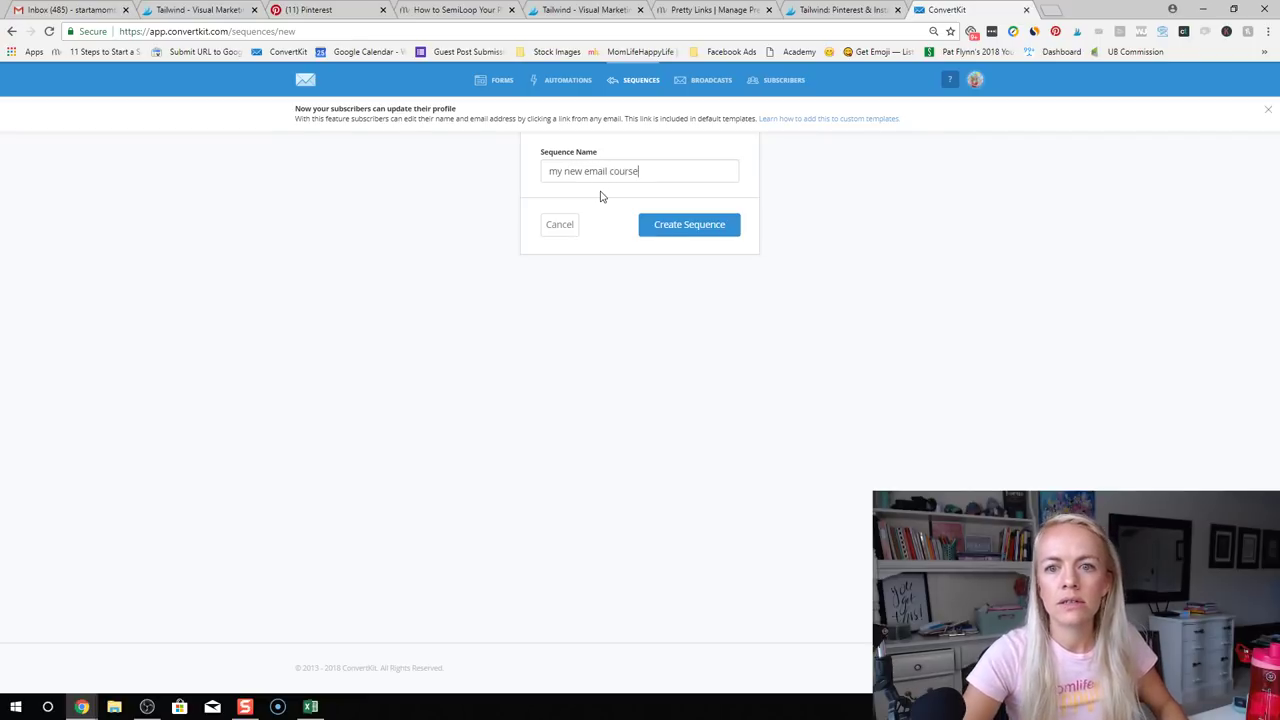
pyautogui.click(666, 226)
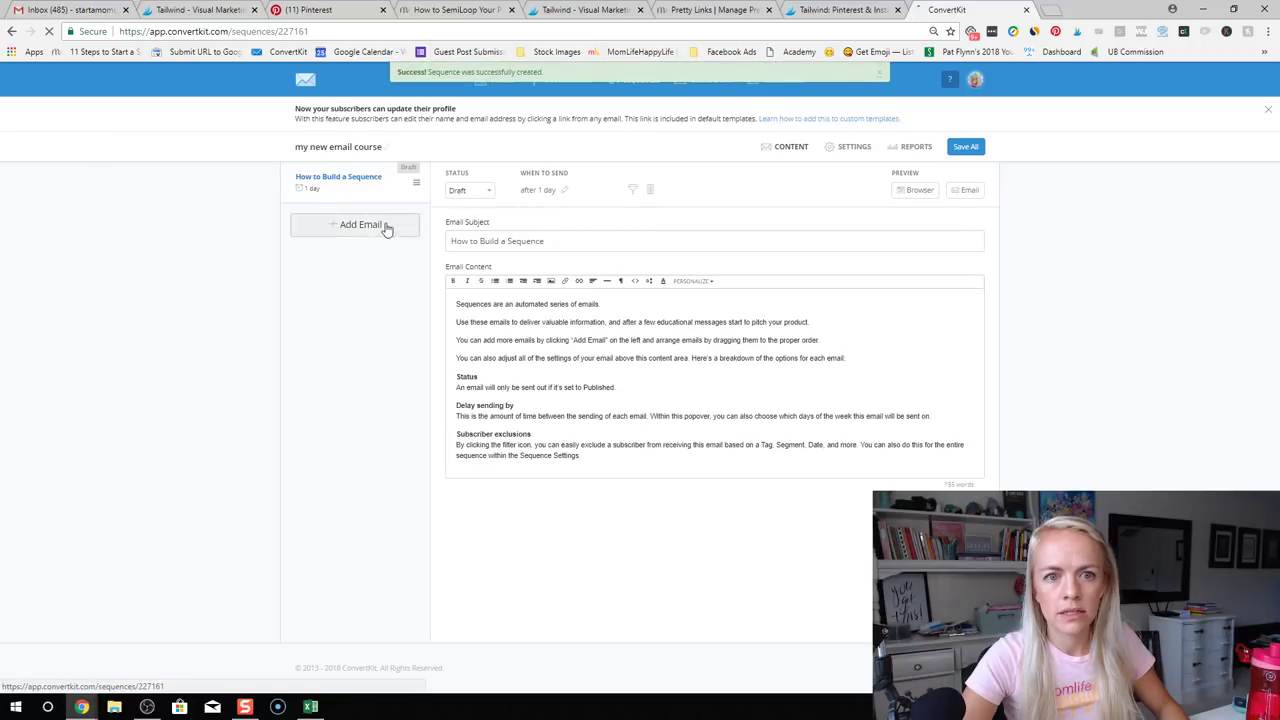
# Add four more emails to the new email course sequence
pyautogui.click(366, 226)
pyautogui.click(350, 268)
pyautogui.click(340, 309)
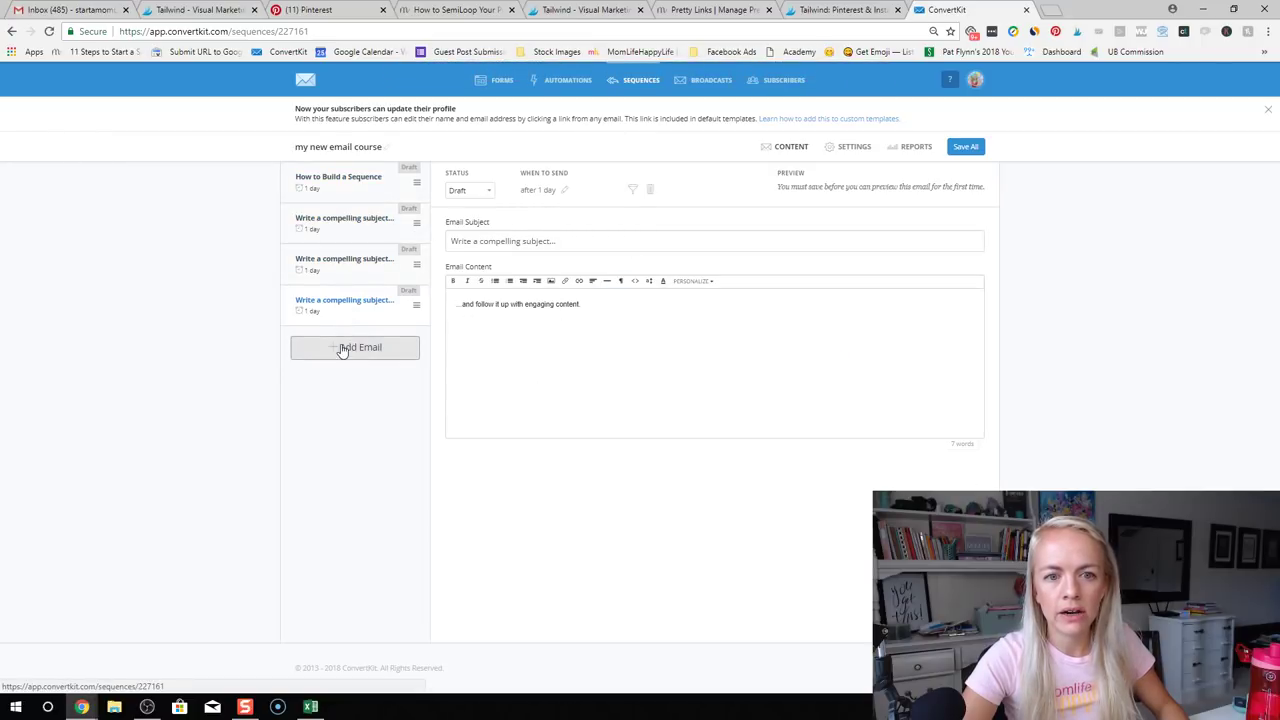
pyautogui.click(342, 349)
# Open the sequence's first email, "How to Build a Sequence", and insert three blank lines above the Status heading
pyautogui.click(382, 195)
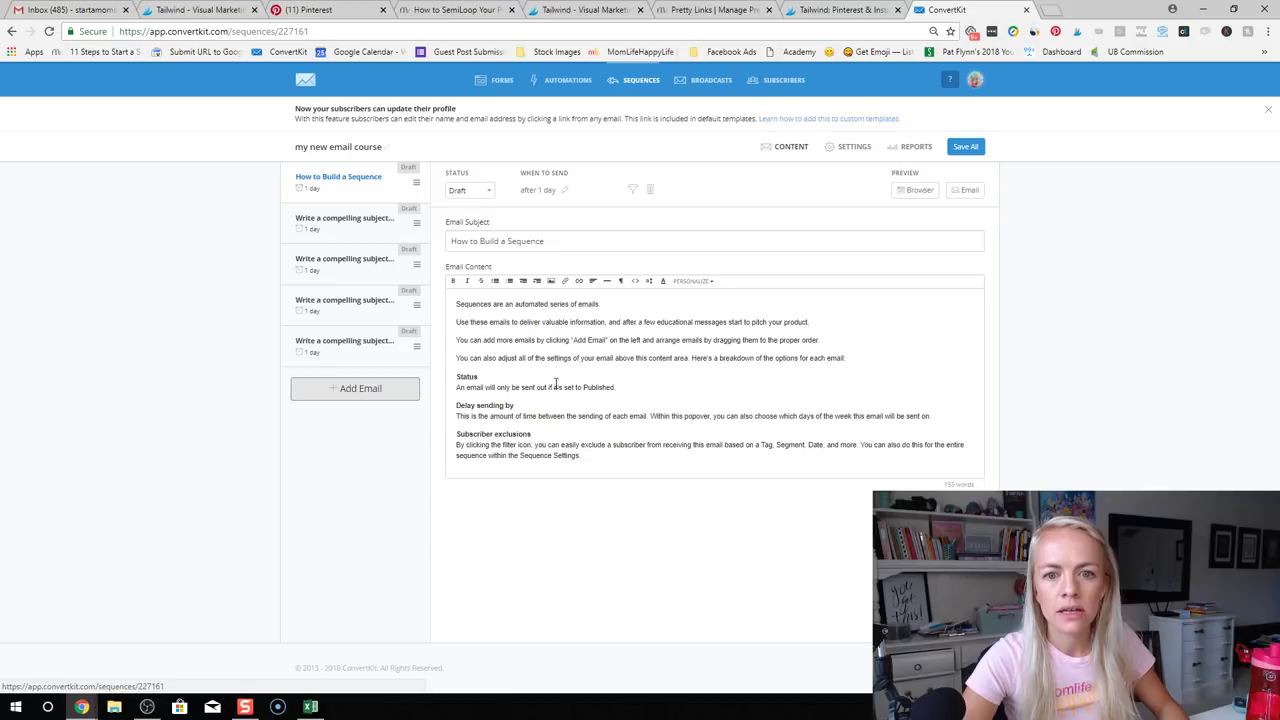
pyautogui.press('Return')
pyautogui.press('Return')
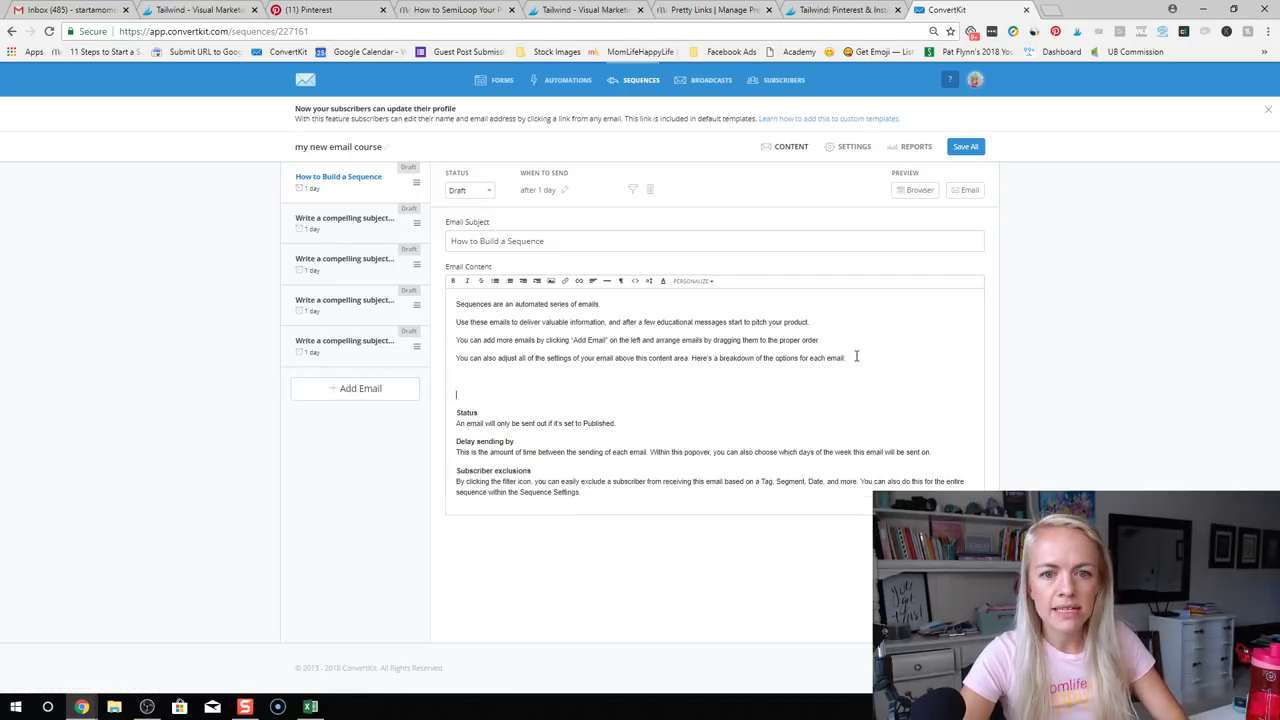
pyautogui.press('Return')
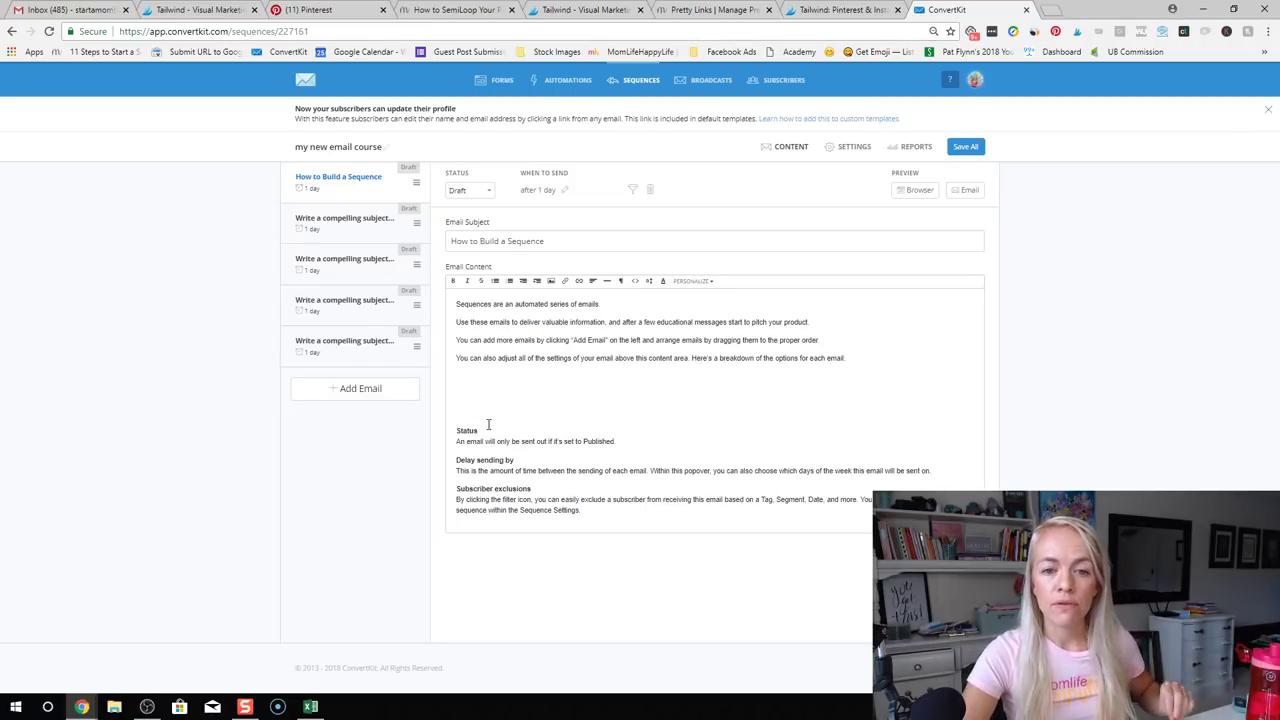
# Switch to the blog's WordPress admin and open the page for uploading new media
pyautogui.click(729, 11)
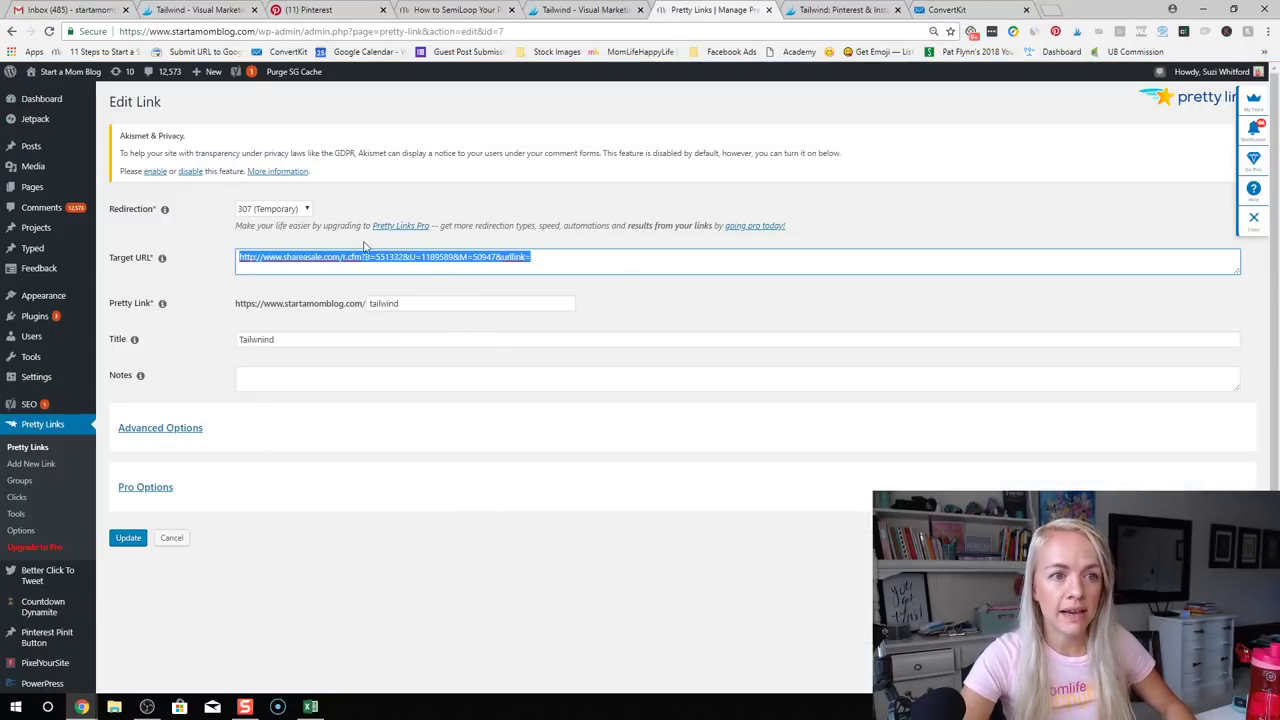
pyautogui.moveTo(40, 166)
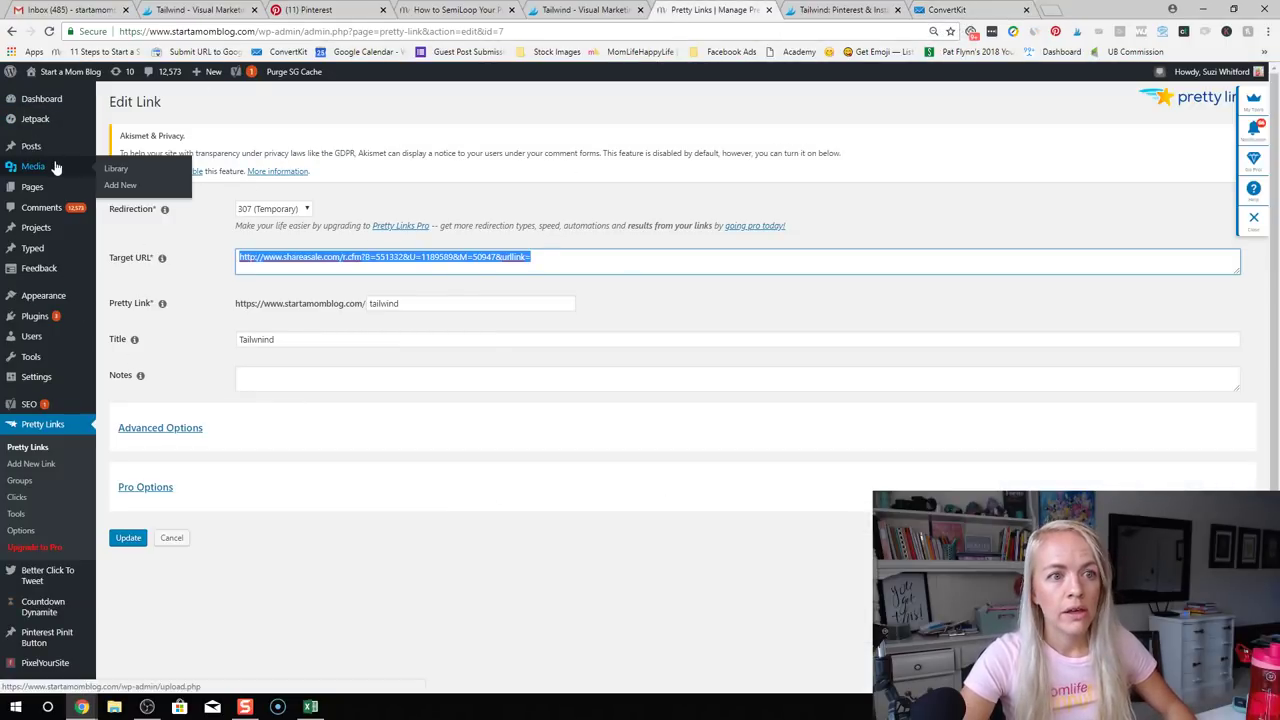
pyautogui.click(122, 188)
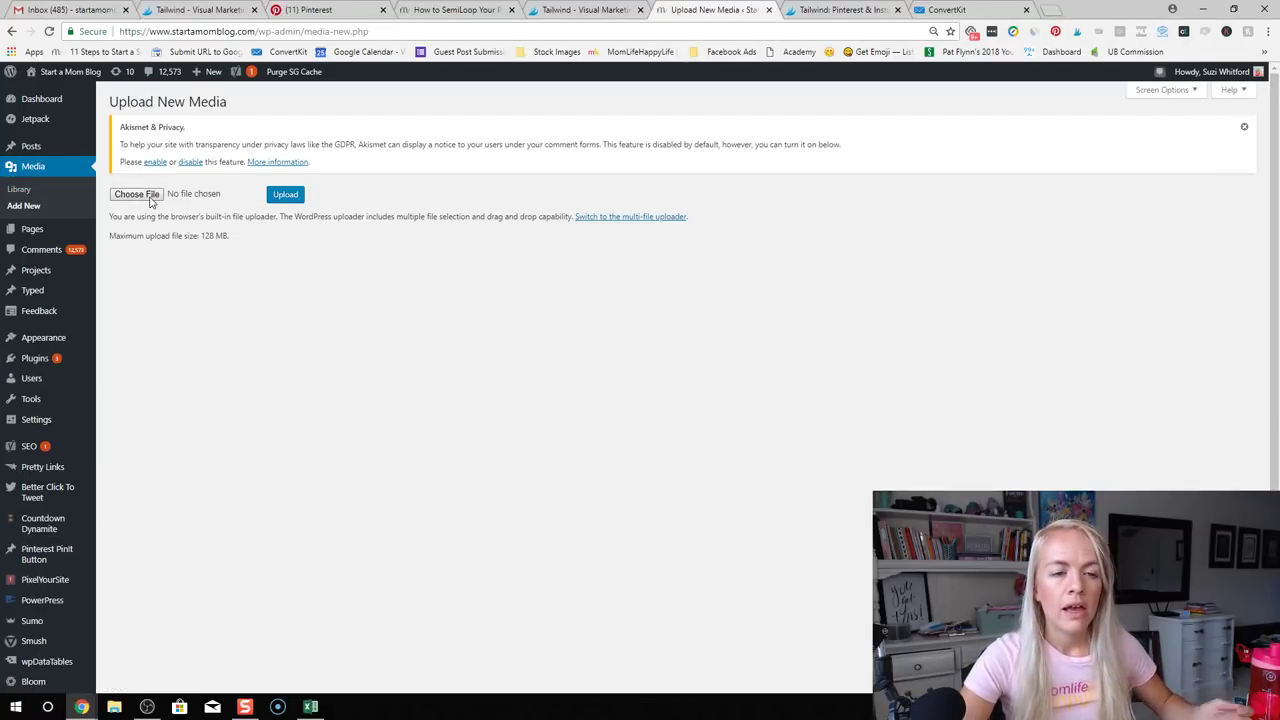
# Choose WhySiteGround.pdf from the A - Start a Mom Blog folder, sorting its files by type, and upload it to the media library
pyautogui.click(136, 194)
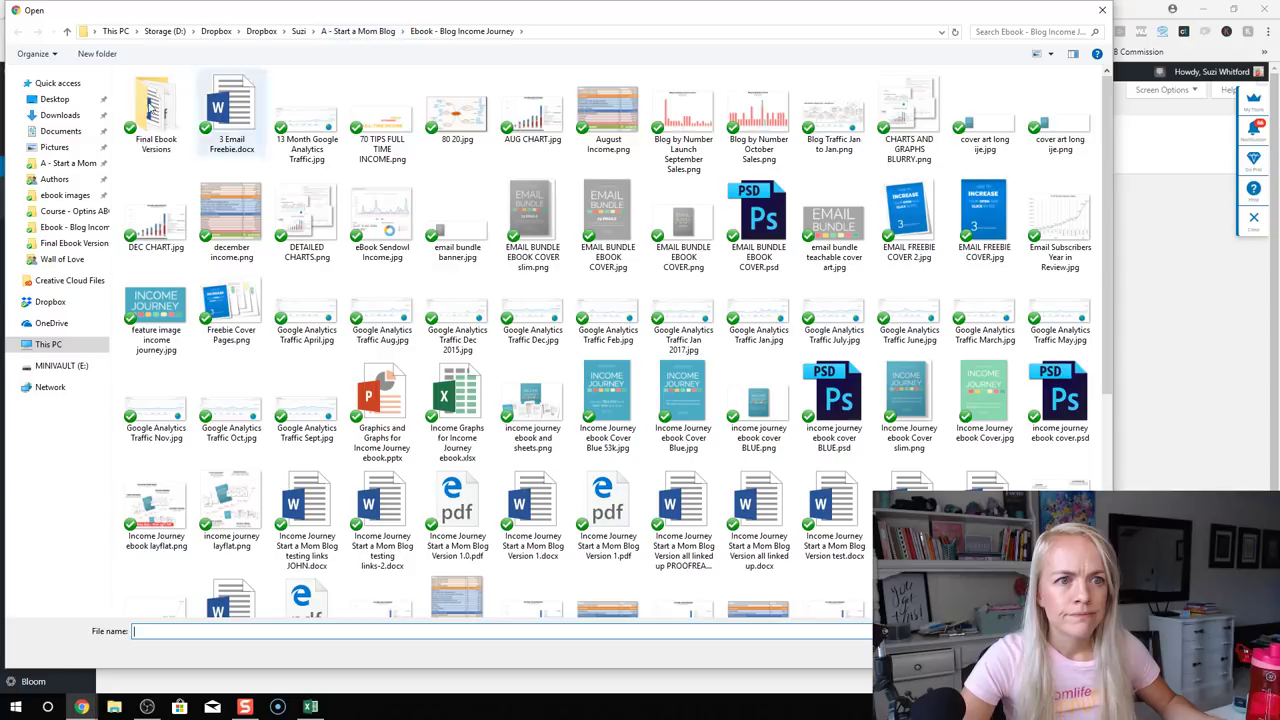
pyautogui.click(68, 163)
pyautogui.scroll(-12, 335, 429)
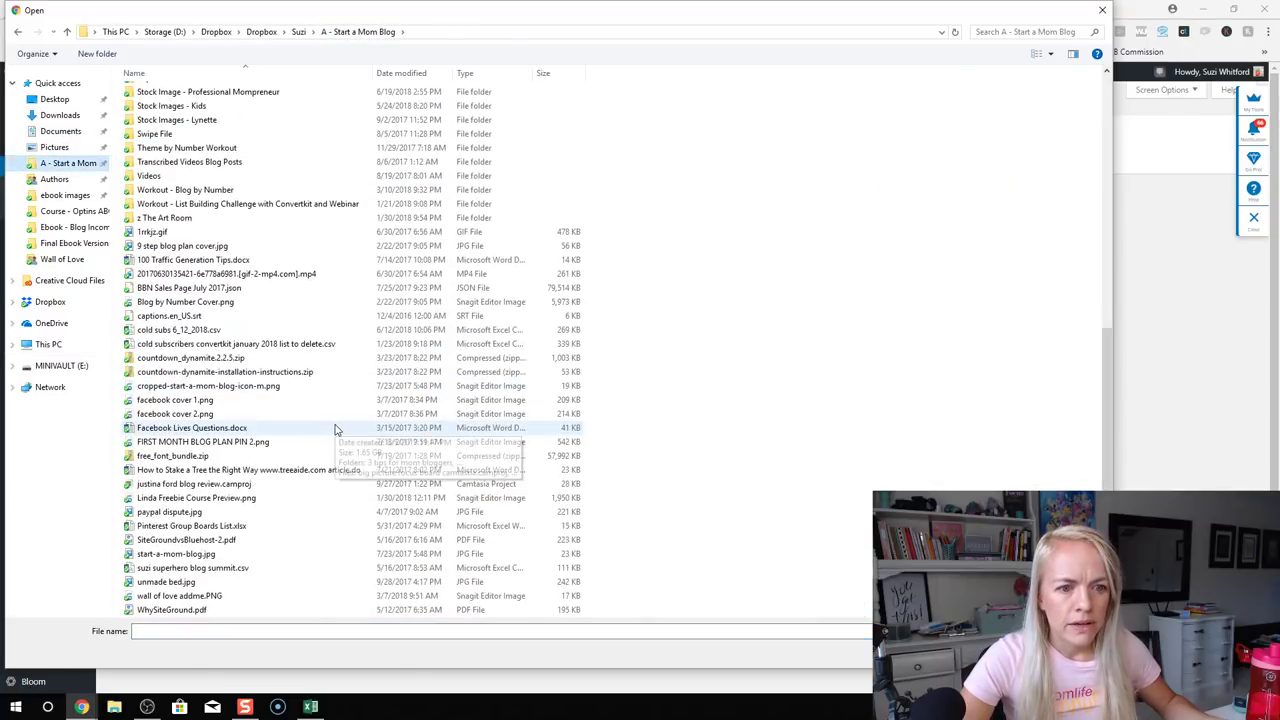
pyautogui.scroll(6, 350, 400)
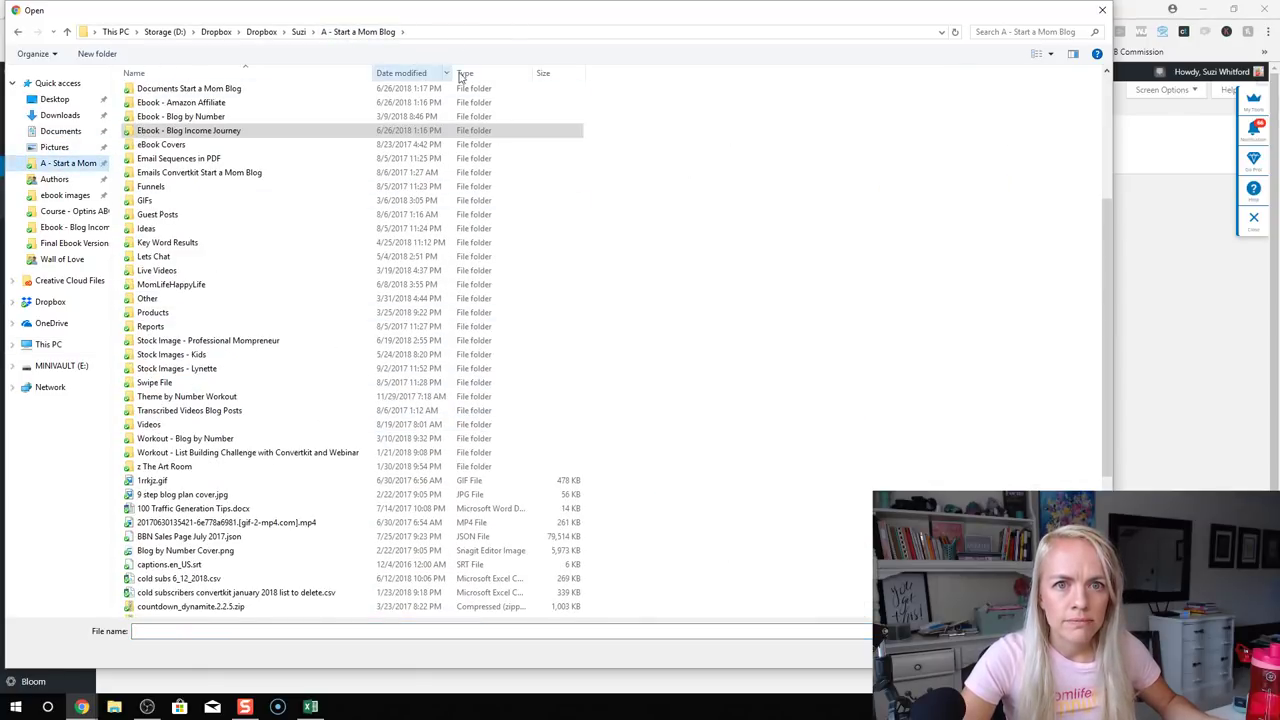
pyautogui.click(488, 73)
pyautogui.scroll(-11, 549, 260)
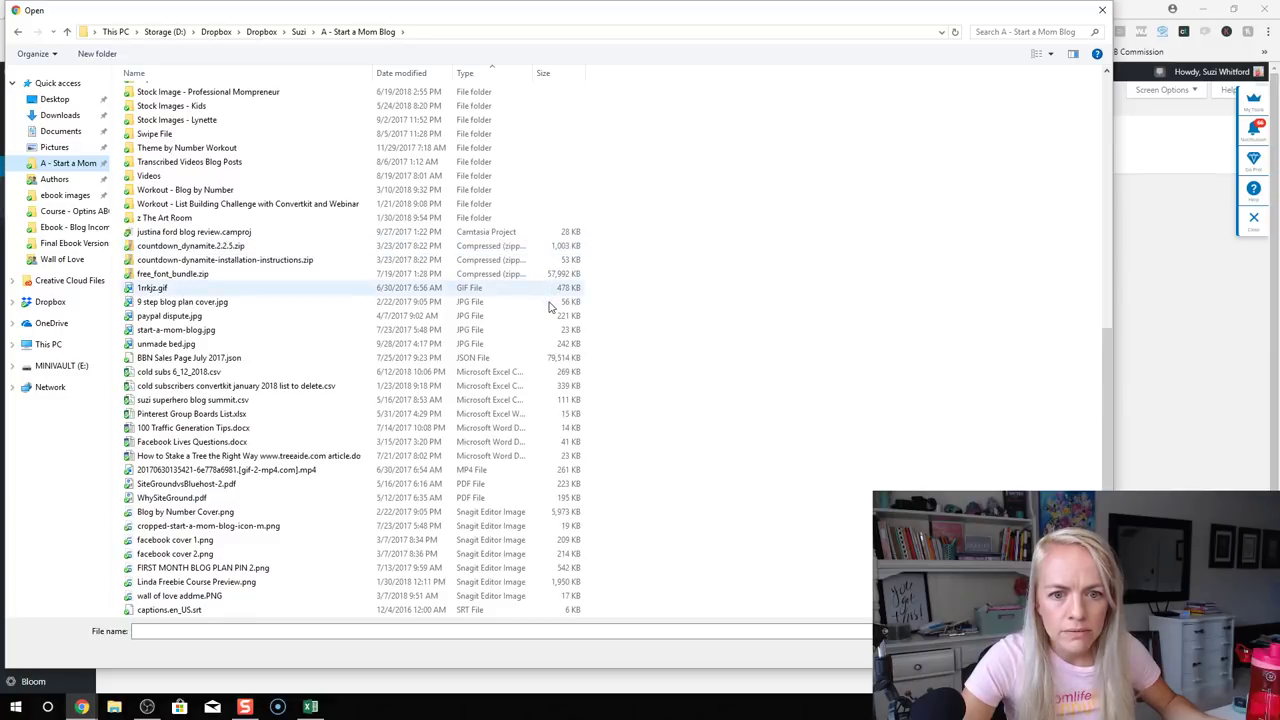
pyautogui.doubleClick(485, 497)
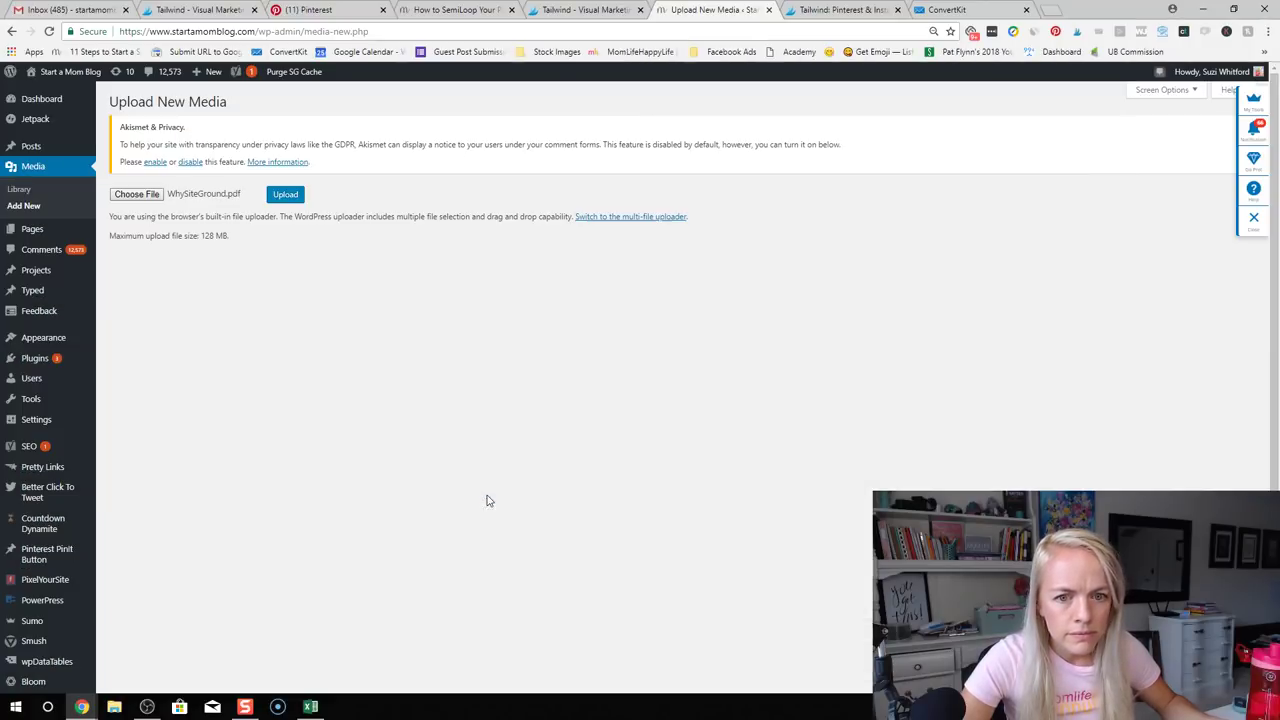
pyautogui.click(287, 196)
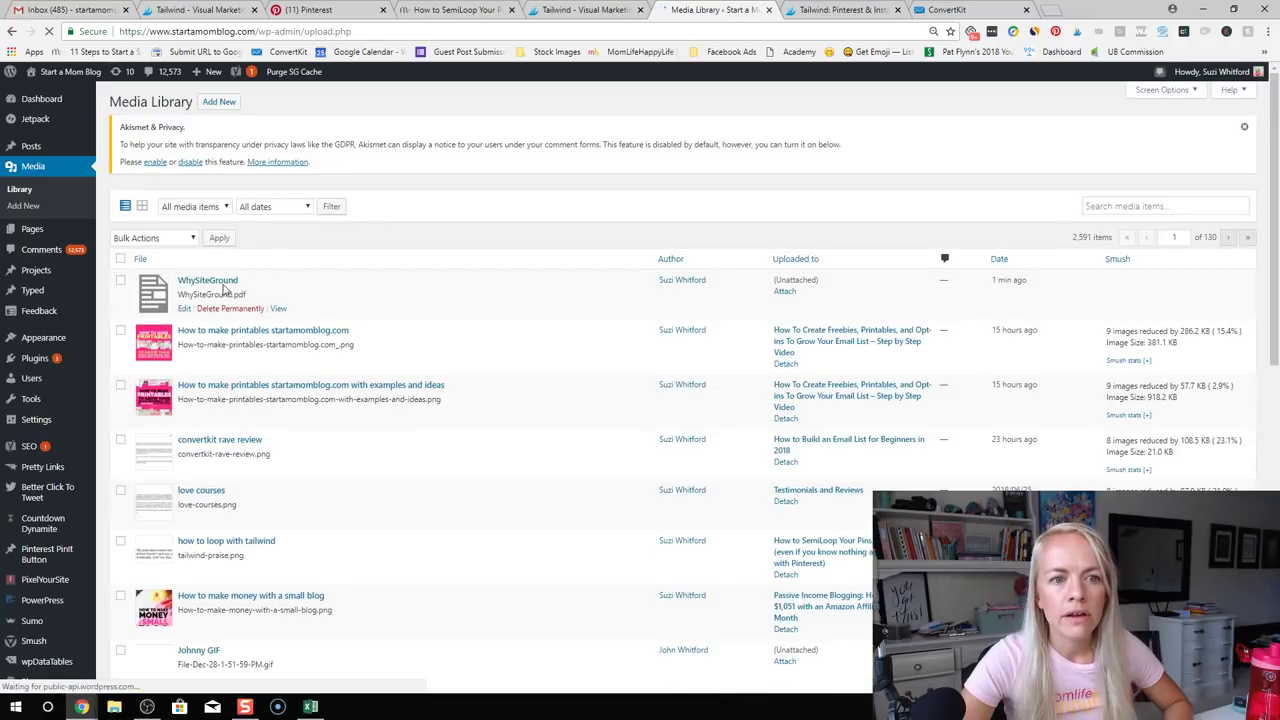
# Open the uploaded WhySiteGround file for editing and copy its full file URL
pyautogui.click(184, 309)
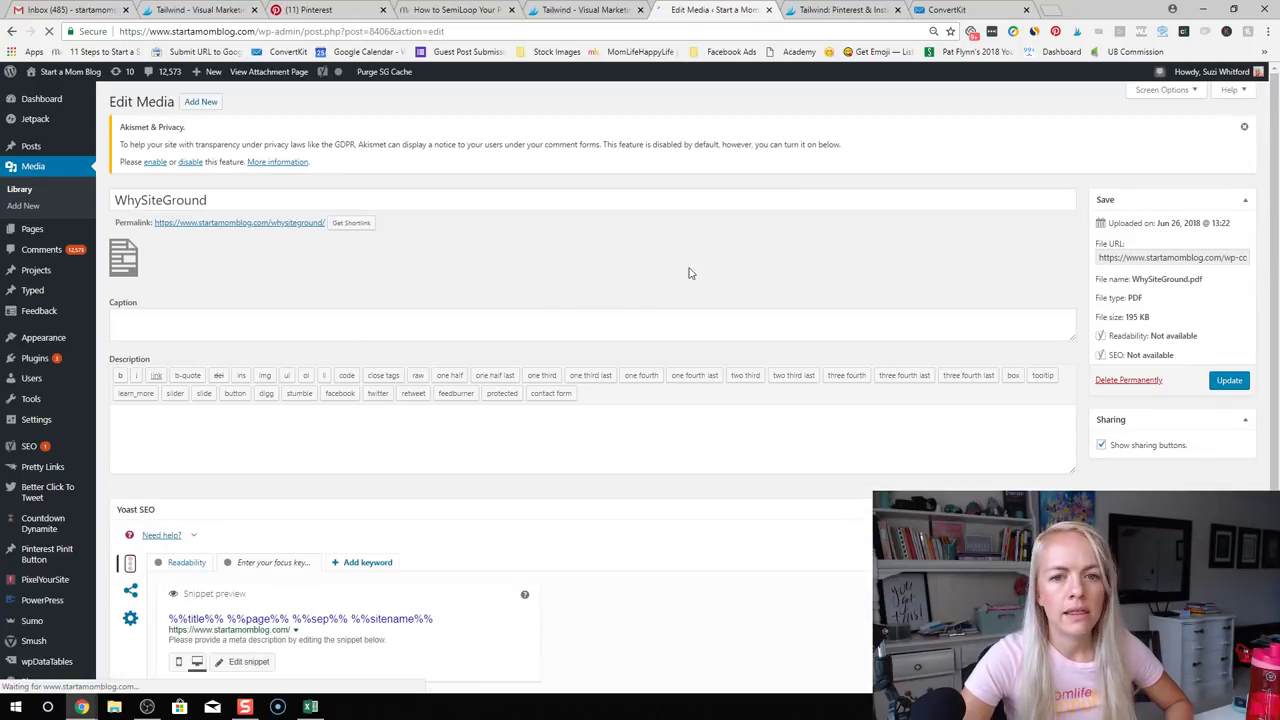
pyautogui.click(1125, 258)
pyautogui.moveTo(1098, 258); pyautogui.dragTo(1261, 265)
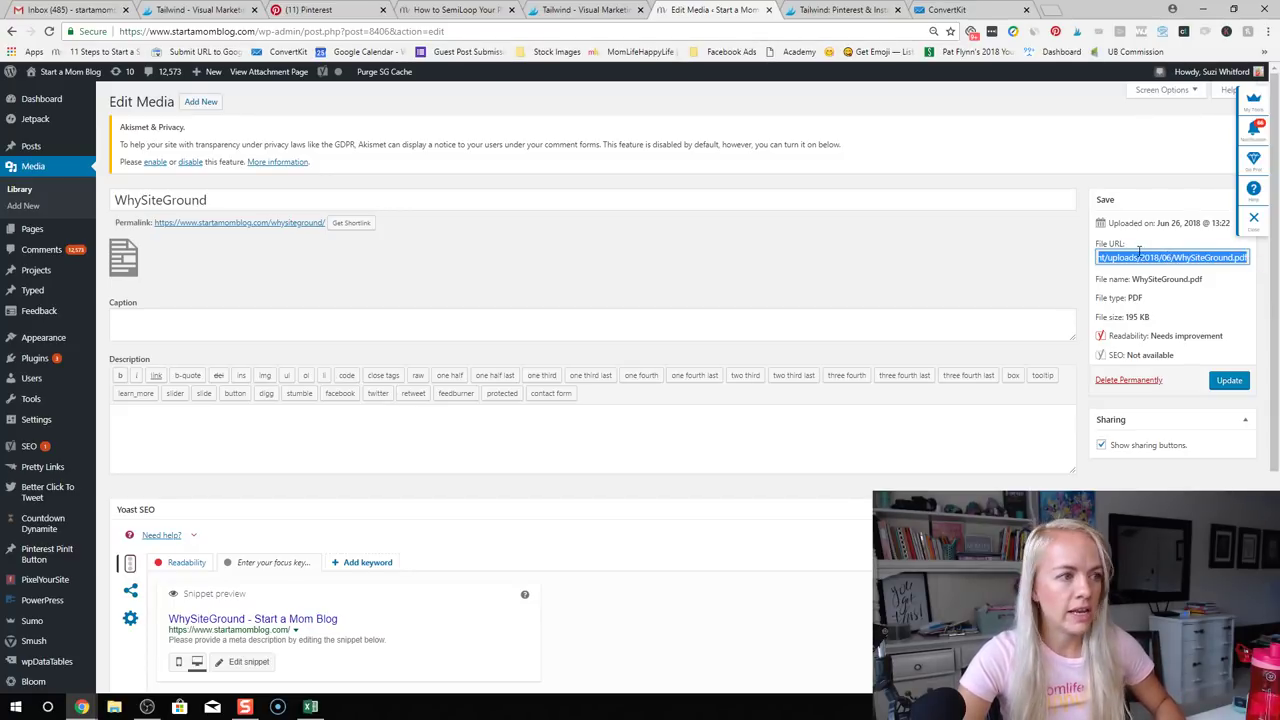
pyautogui.hotkey('alt', 'Tab')
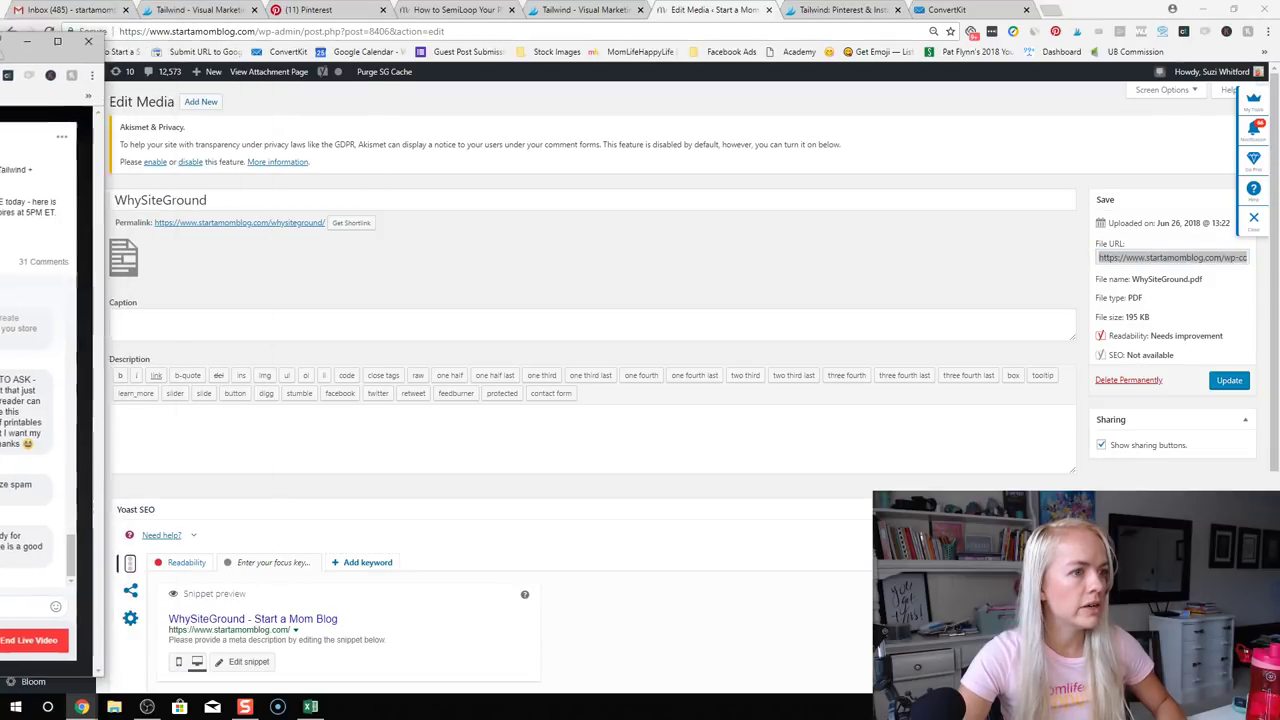
pyautogui.click(1170, 258)
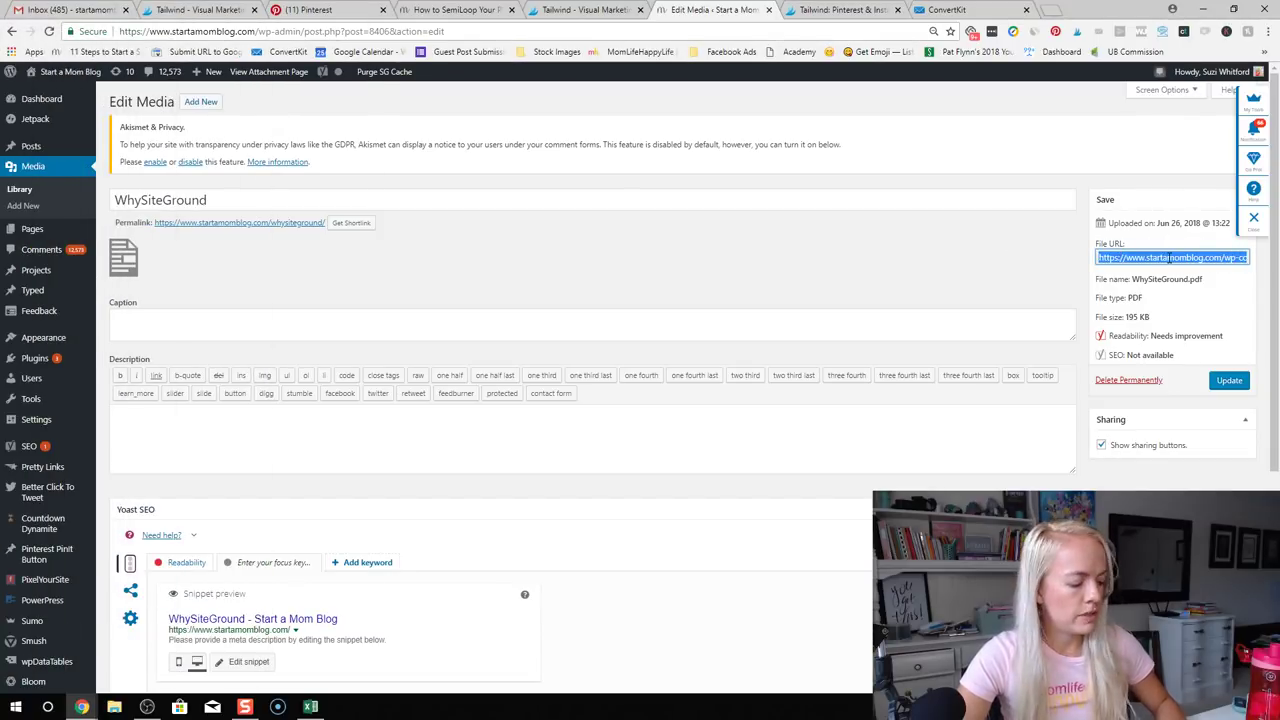
# Back in the ConvertKit email, add the line "download the PDF here." and start a link on it with the copied WhySiteGround.pdf URL
pyautogui.click(940, 8)
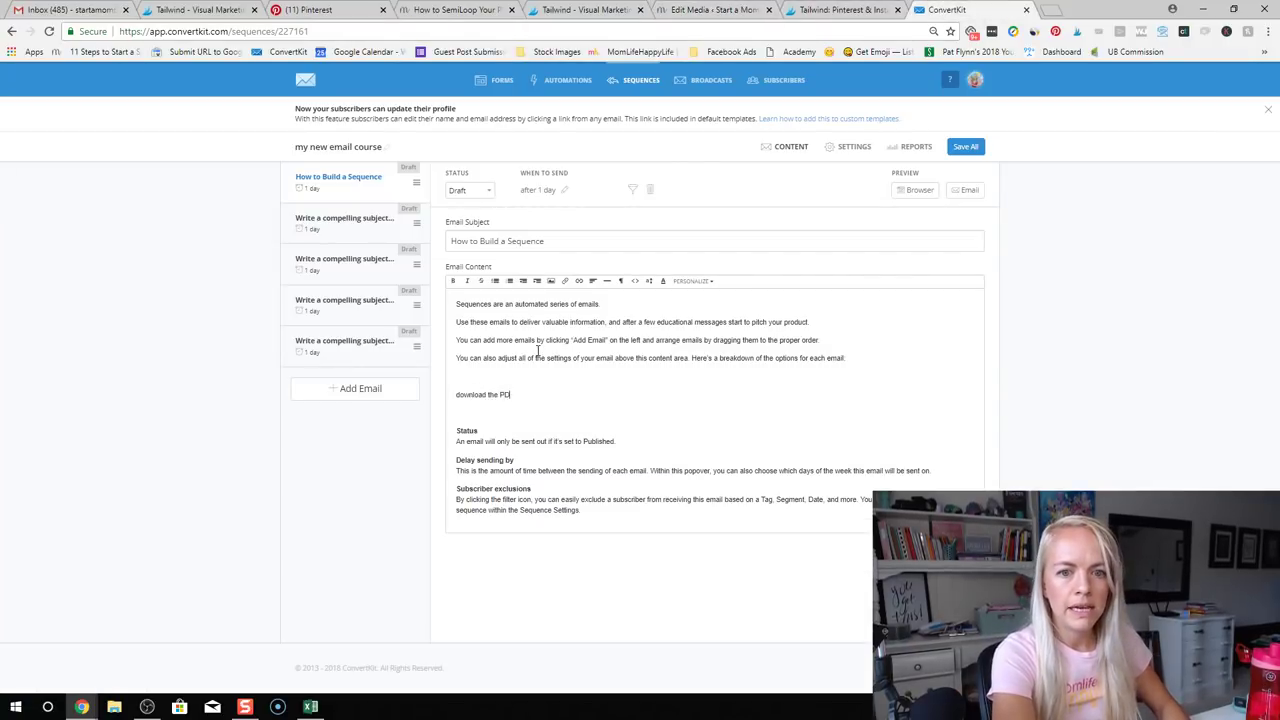
pyautogui.moveTo(535, 397); pyautogui.dragTo(452, 398)
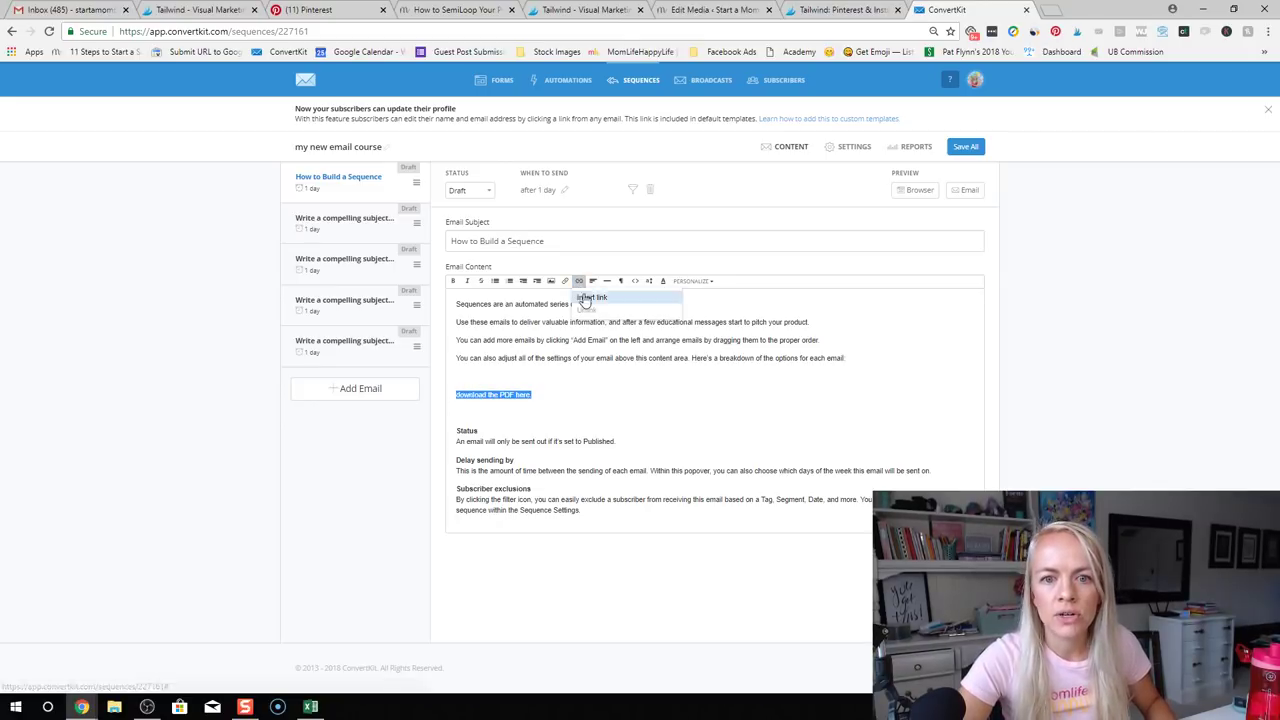
pyautogui.click(579, 282)
pyautogui.hotkey('ctrl', 'v')
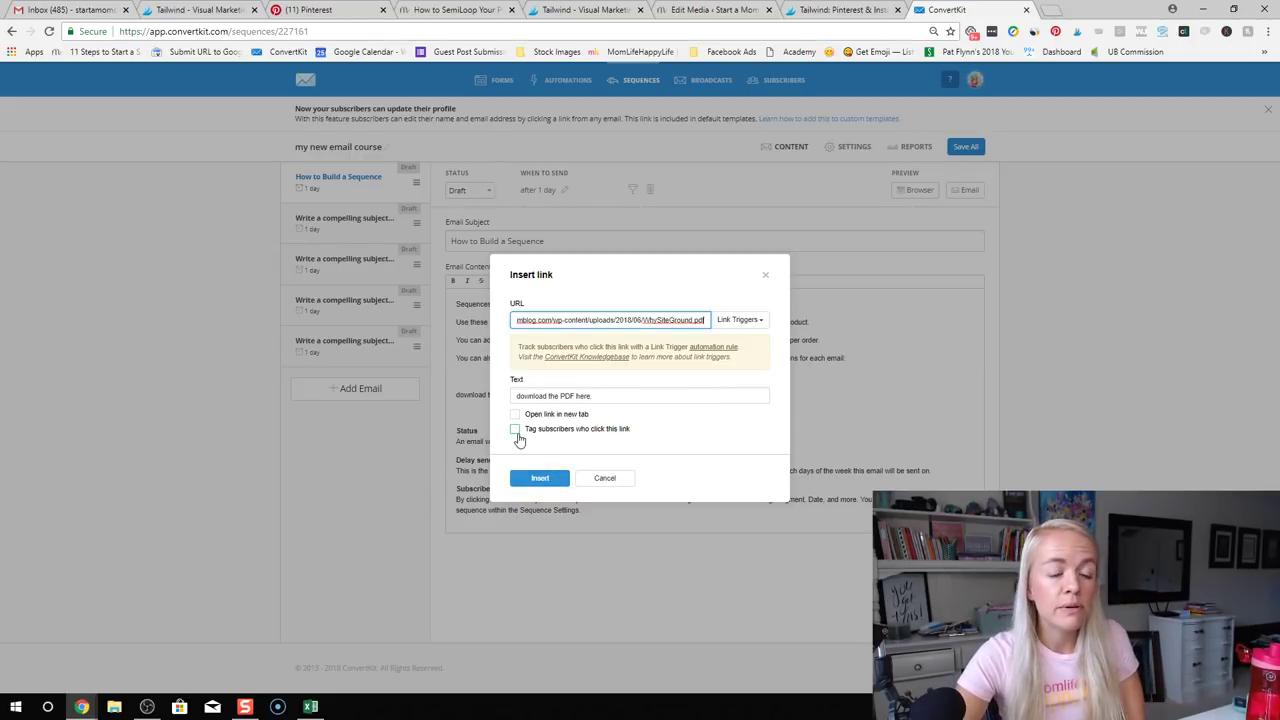
# Tag subscribers who follow the link with "downloaded the PDF guide 1" and insert the link
pyautogui.click(515, 431)
pyautogui.click(540, 450)
pyautogui.write('downloaded the PDF guide 1')
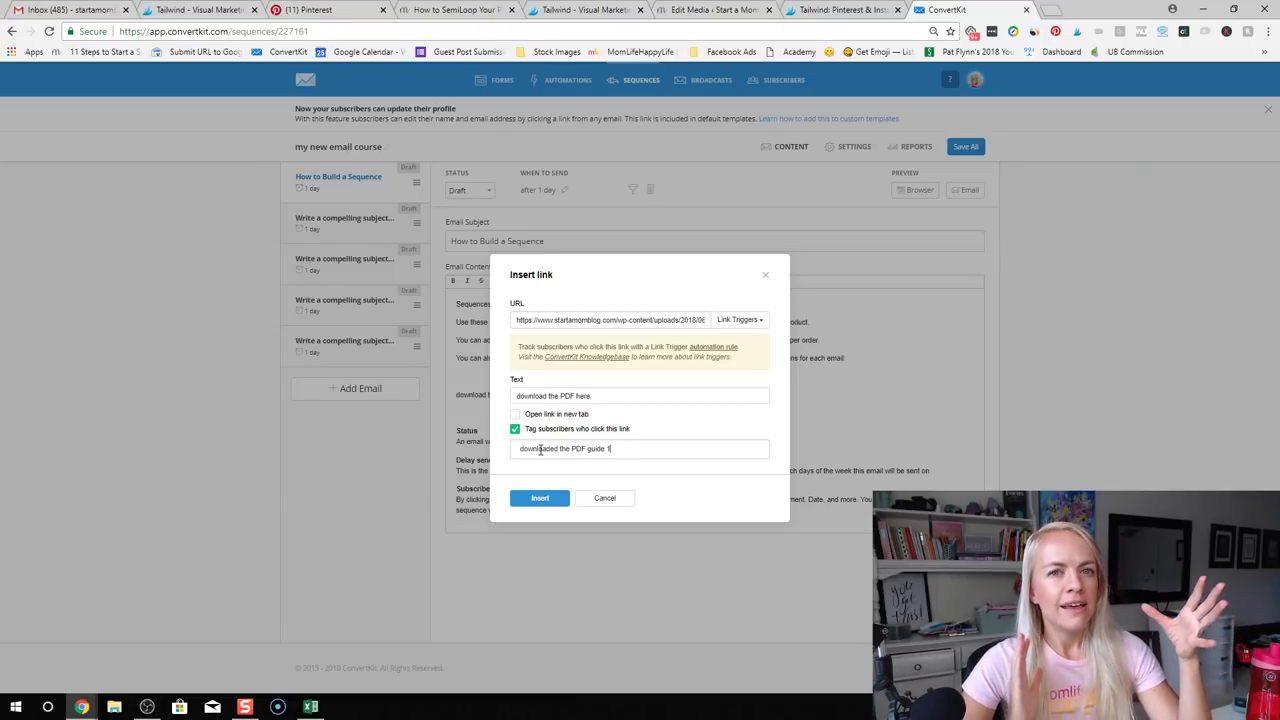
pyautogui.click(530, 505)
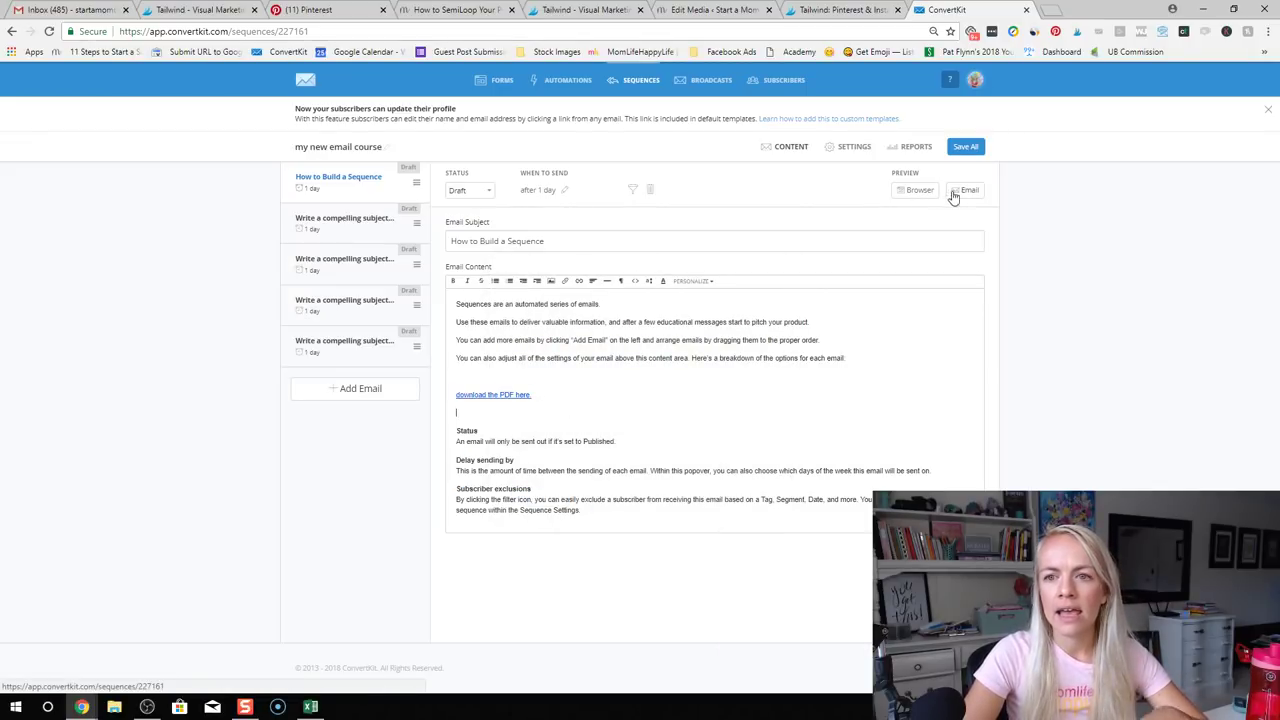
# Preview the email in the browser, try its PDF download link, look through the document and close the preview
pyautogui.click(912, 190)
pyautogui.moveTo(200, 9); pyautogui.dragTo(442, 119)
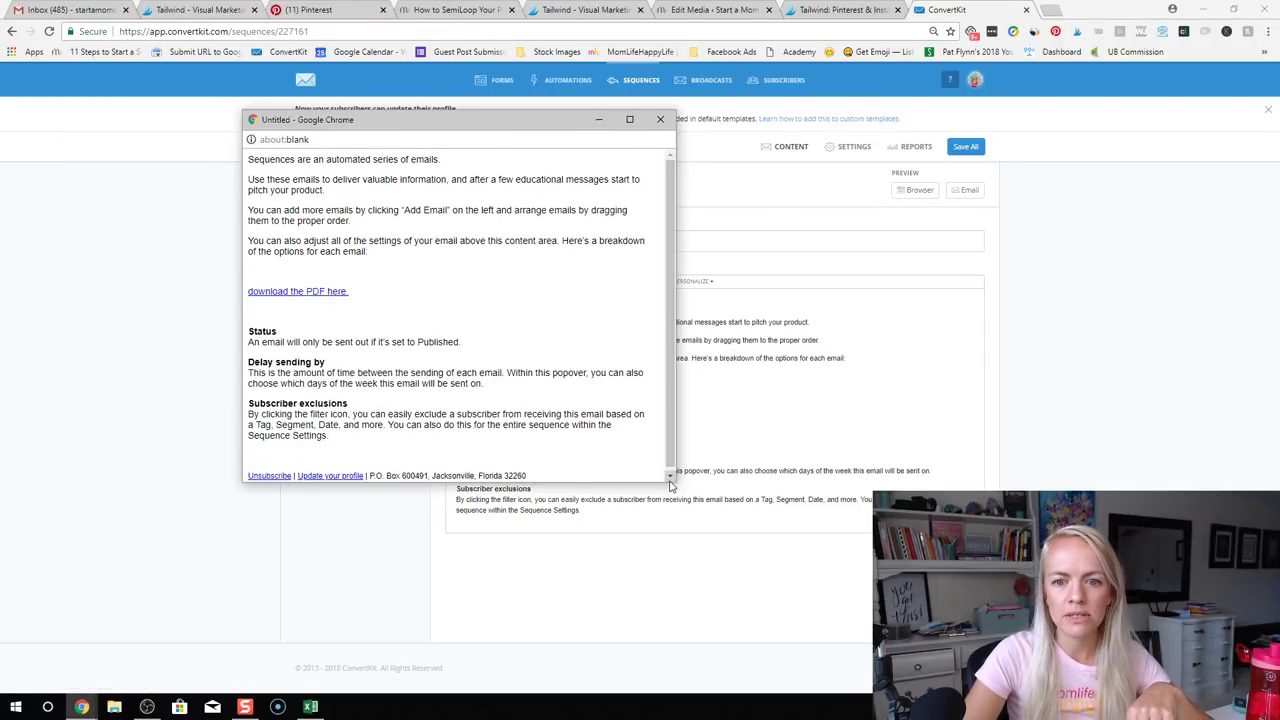
pyautogui.moveTo(669, 481); pyautogui.dragTo(728, 583)
pyautogui.click(305, 292)
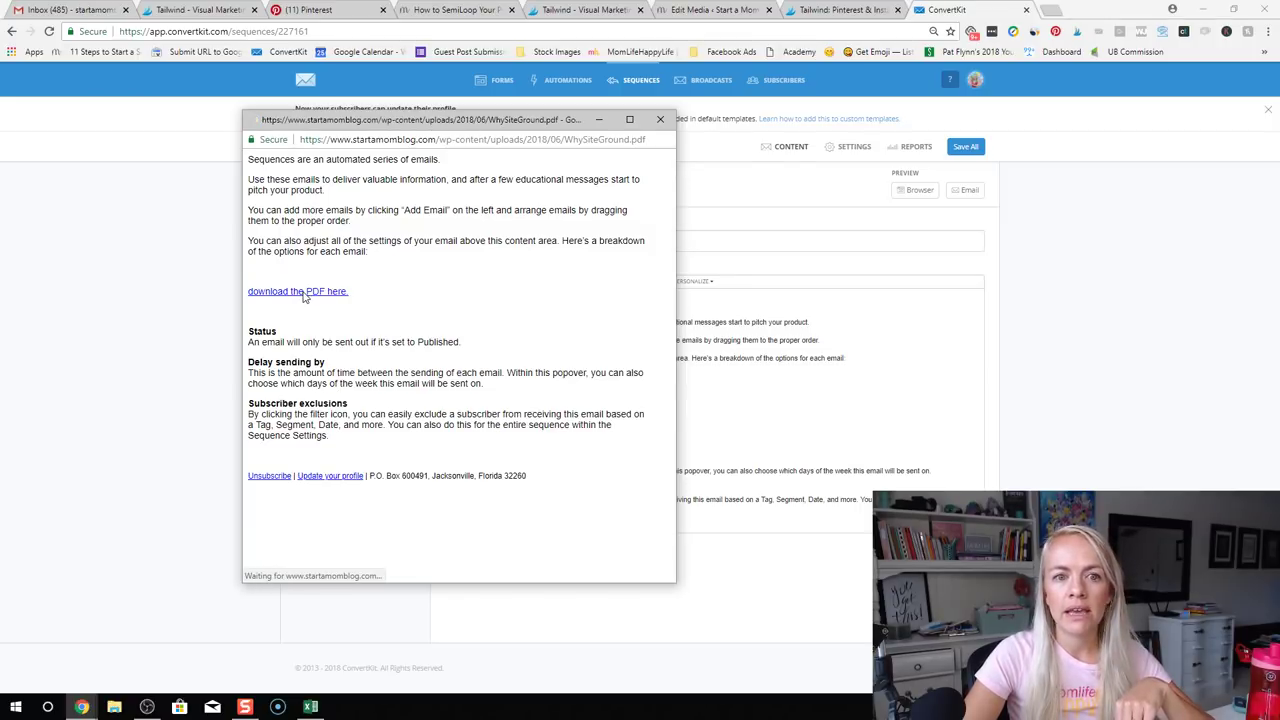
pyautogui.scroll(-1, 469, 292)
pyautogui.scroll(-20, 469, 292)
pyautogui.scroll(20, 461, 293)
pyautogui.hotkey('ctrl', 'w')
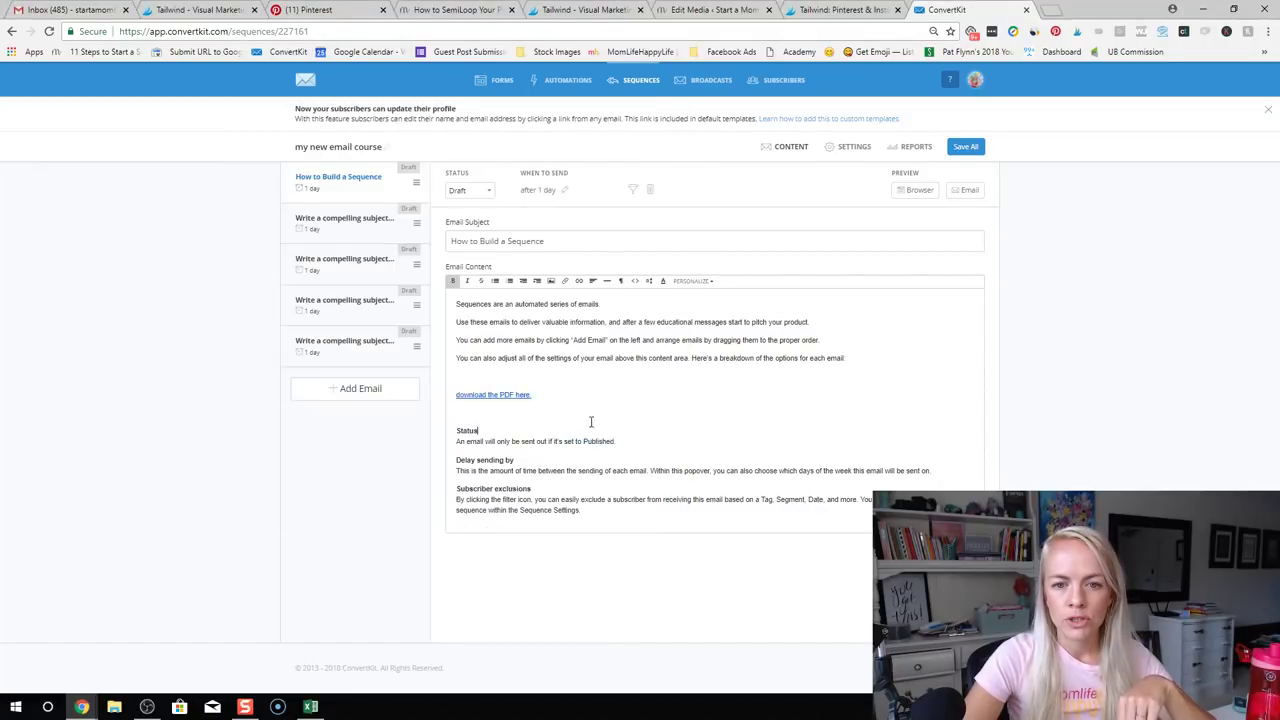
# Edit the "download the PDF here." link so that it opens in a new tab
pyautogui.click(521, 395)
pyautogui.click(555, 416)
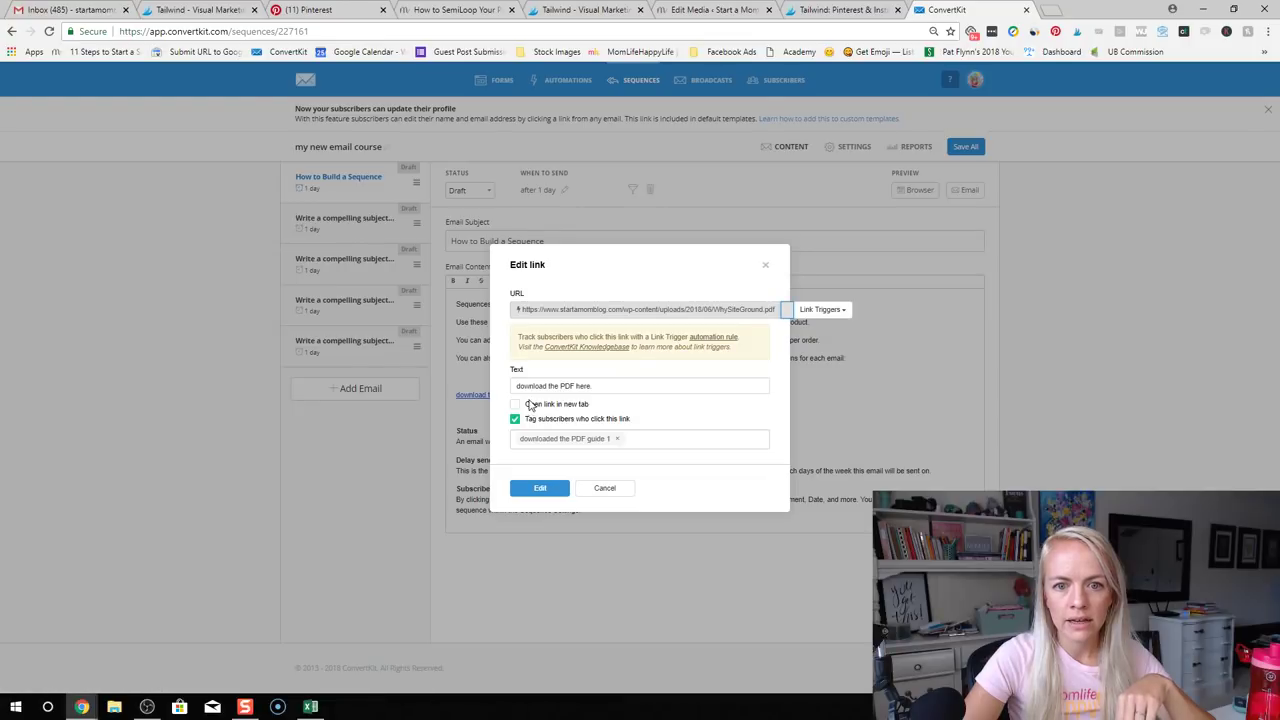
pyautogui.click(516, 405)
pyautogui.click(539, 488)
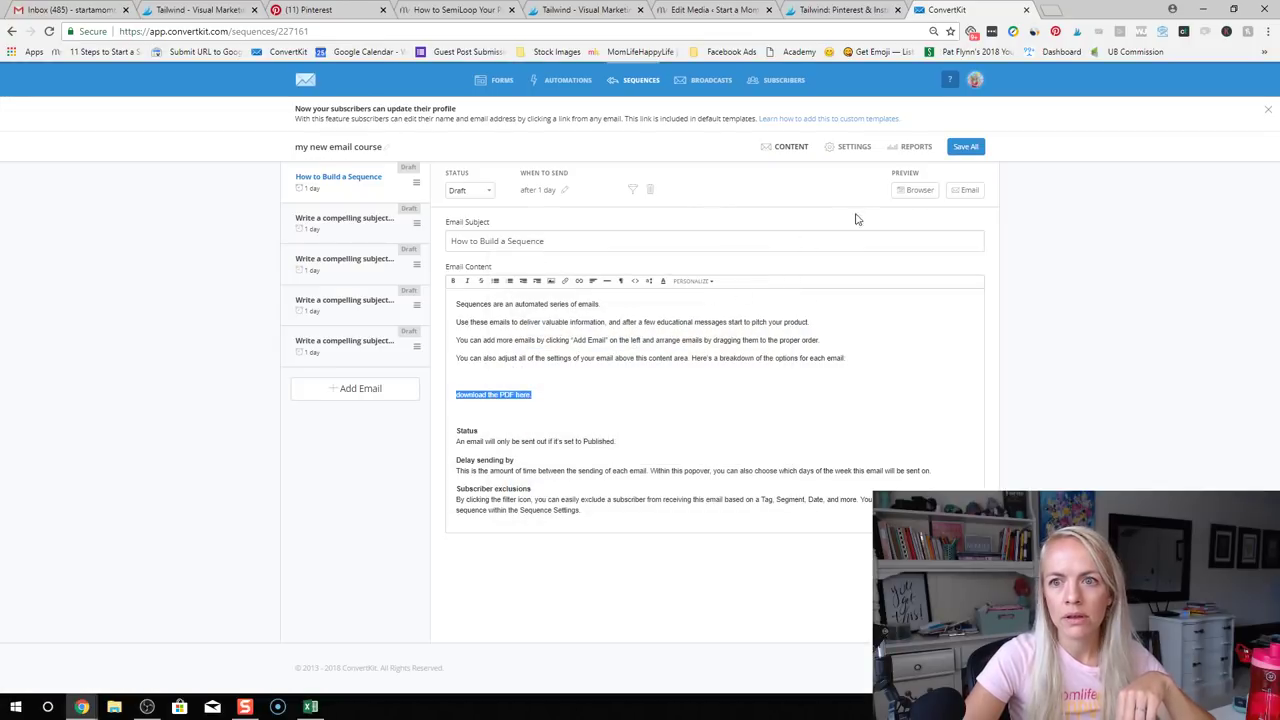
# Try to preview the edited email in the browser and close the leftover WhySiteGround.pdf window
pyautogui.click(928, 192)
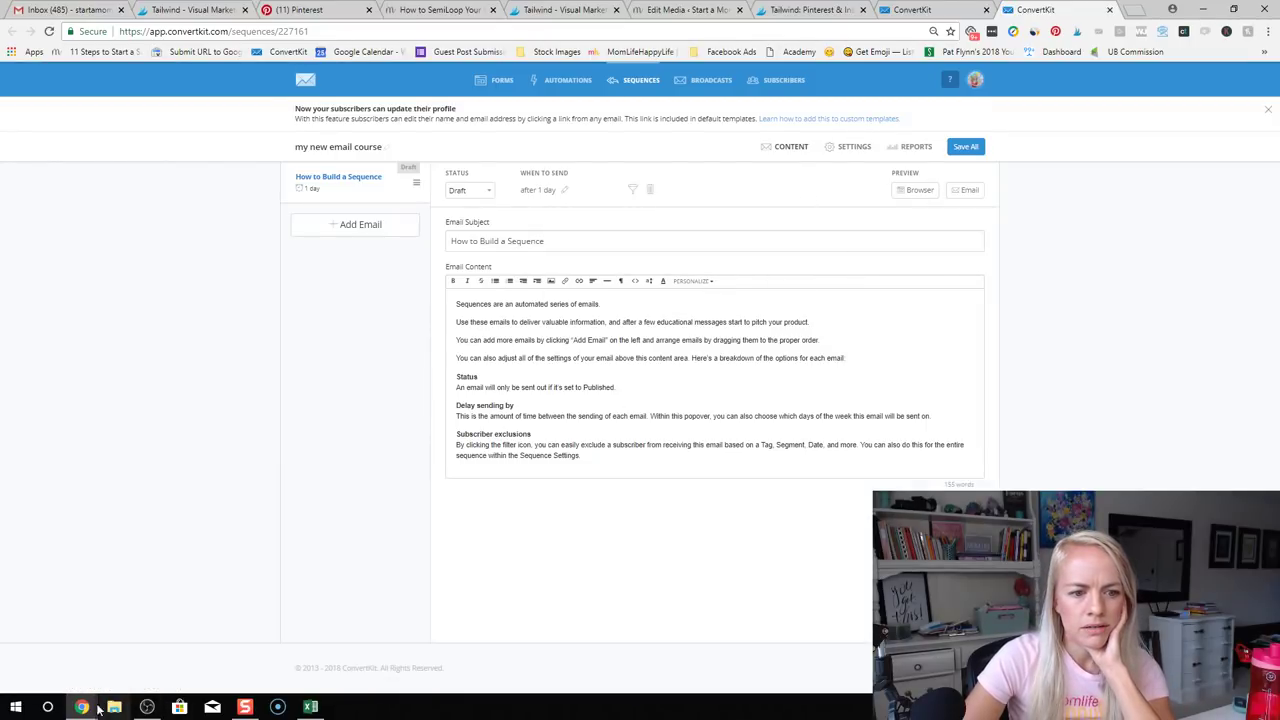
pyautogui.moveTo(82, 706)
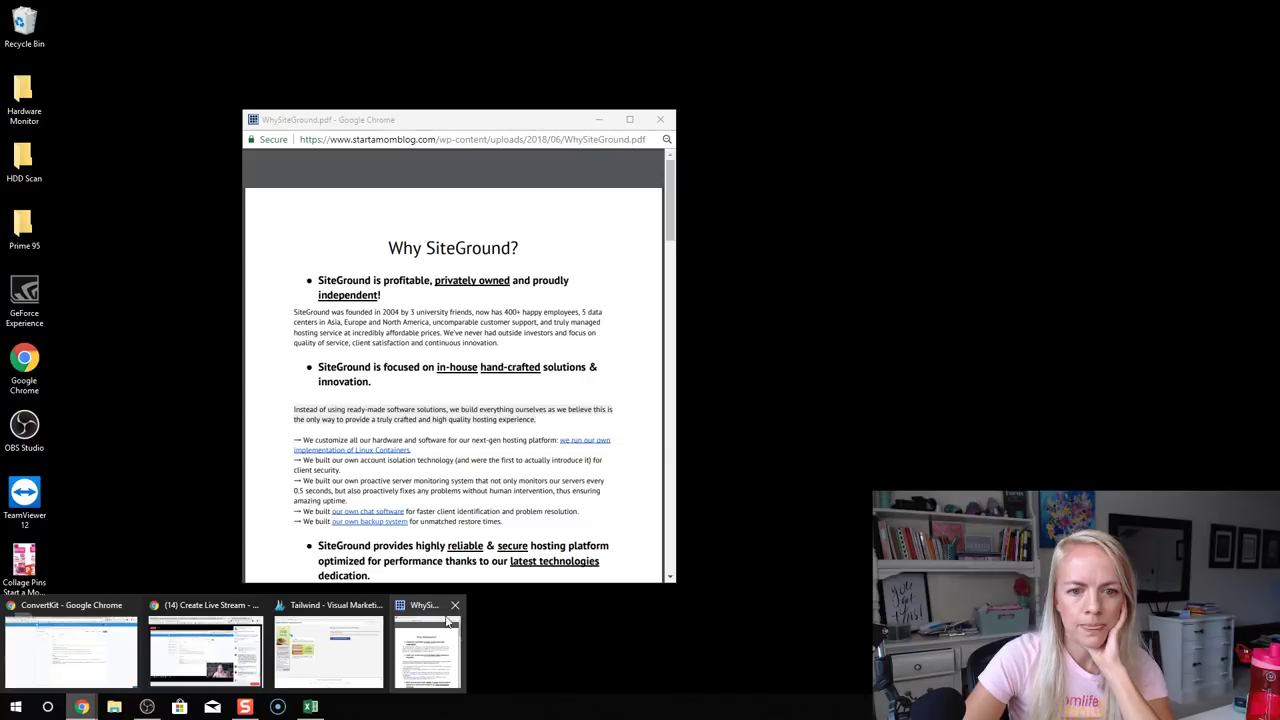
pyautogui.click(455, 605)
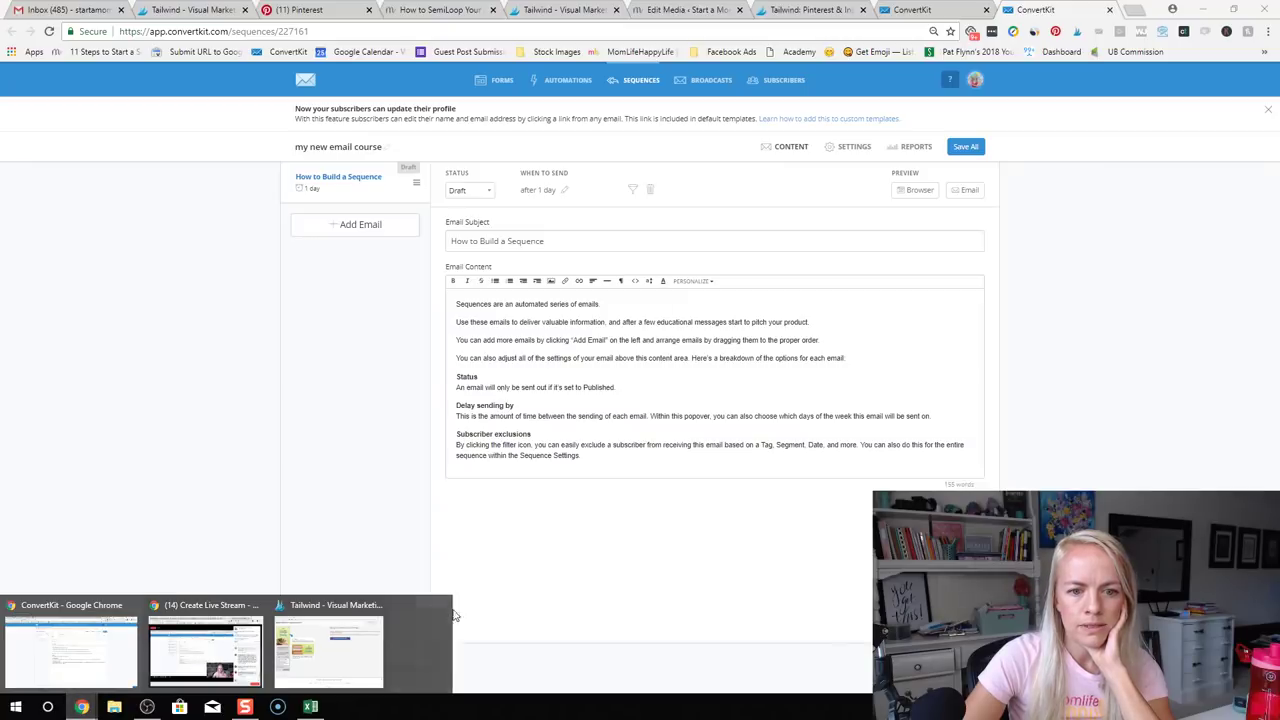
# Preview the email containing the PDF link in the browser and test its "download the PDF here." link
pyautogui.click(920, 192)
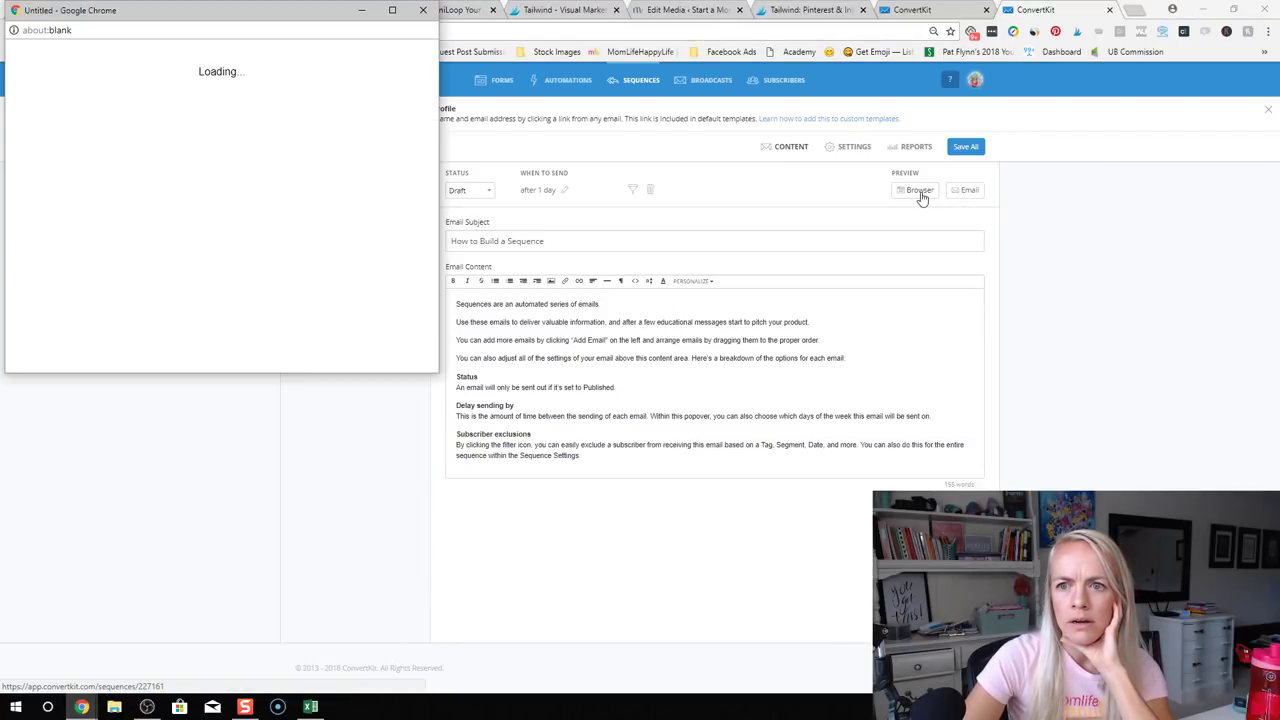
pyautogui.click(438, 330)
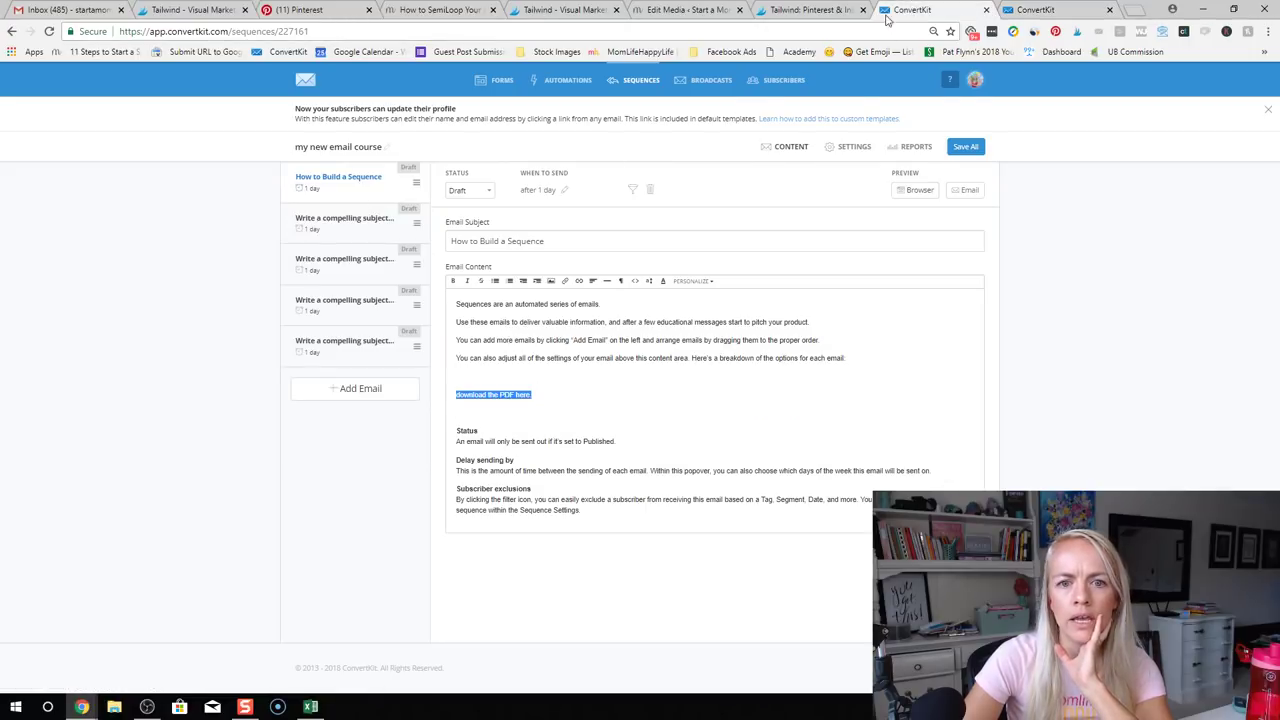
pyautogui.click(902, 193)
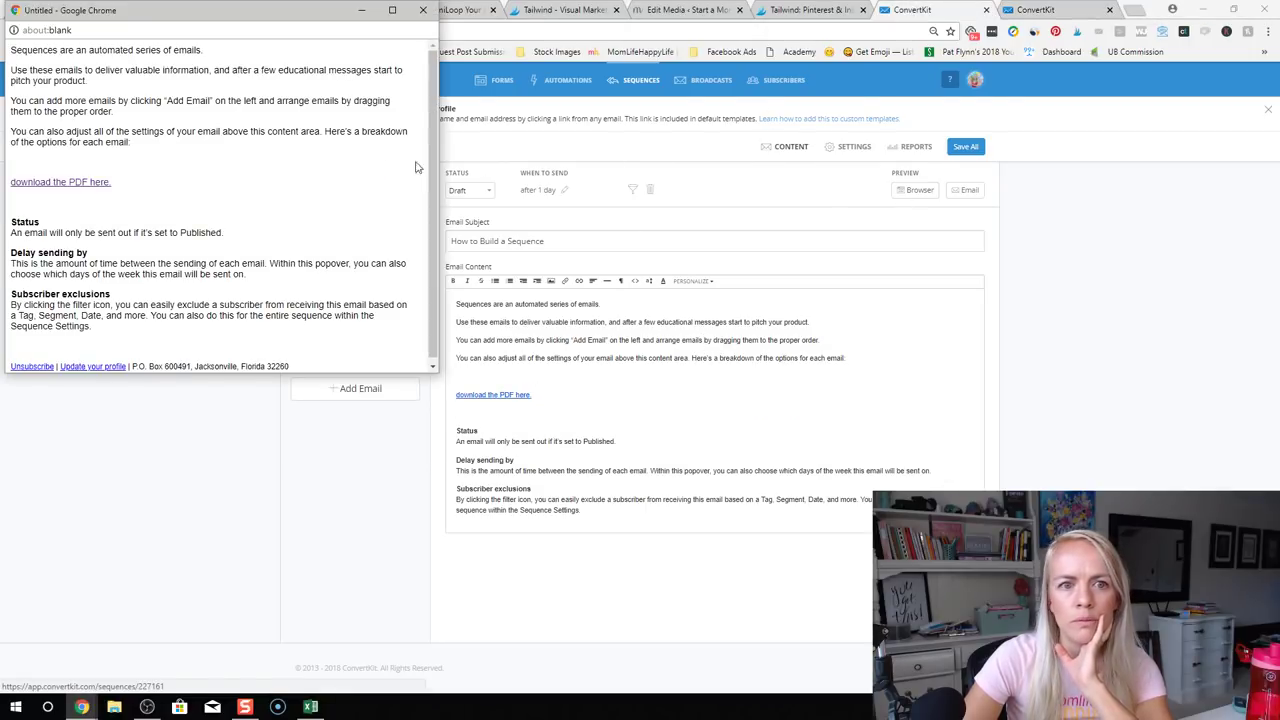
pyautogui.click(86, 184)
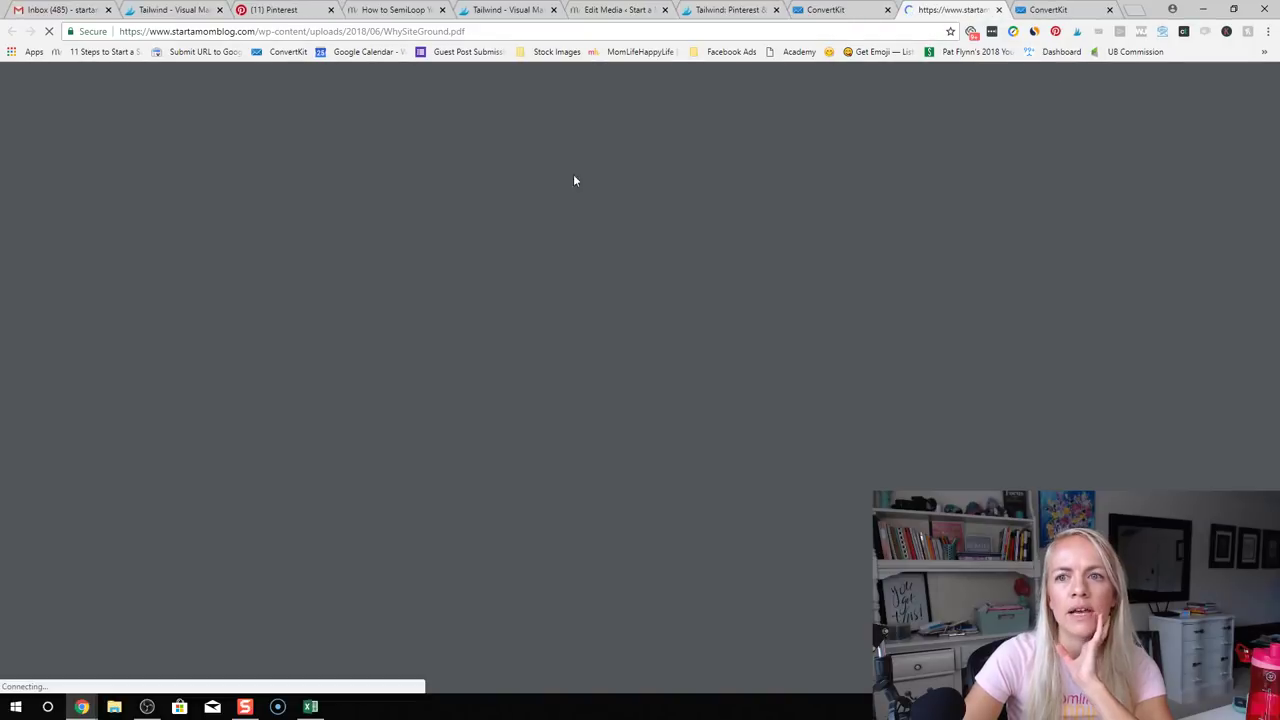